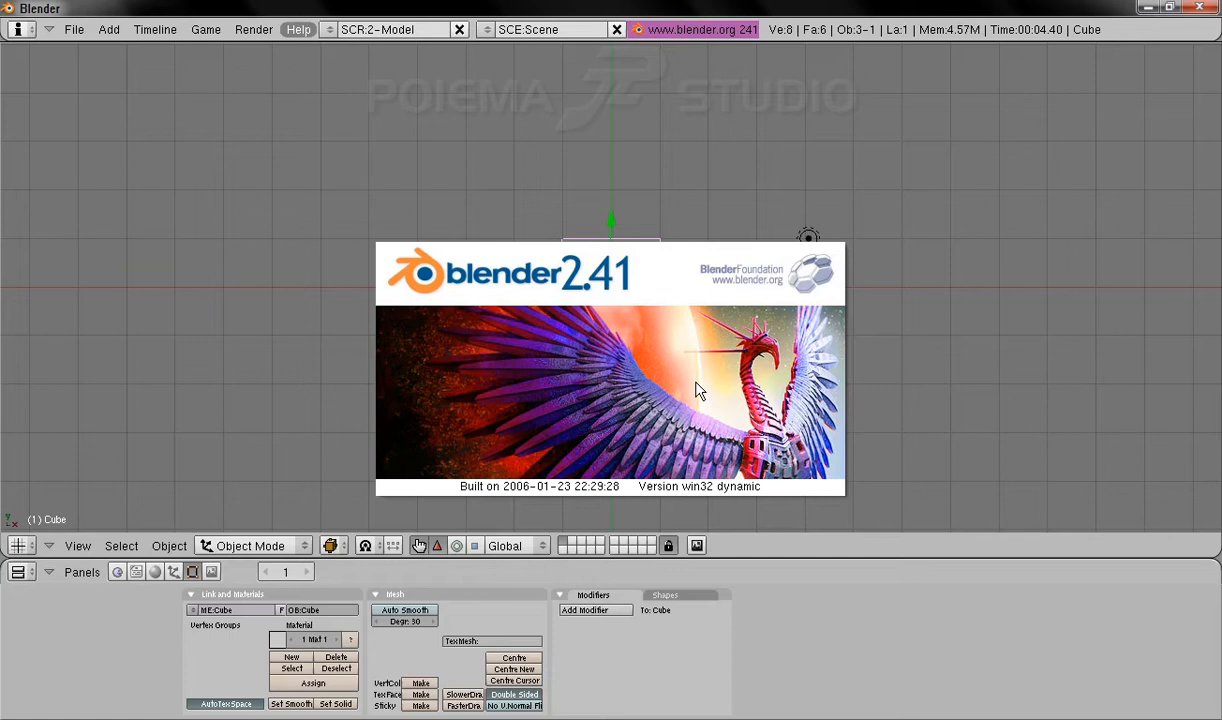
# Dismiss the splash screen and switch the screen layout to 6-Latihan.
pyautogui.click(698, 390)
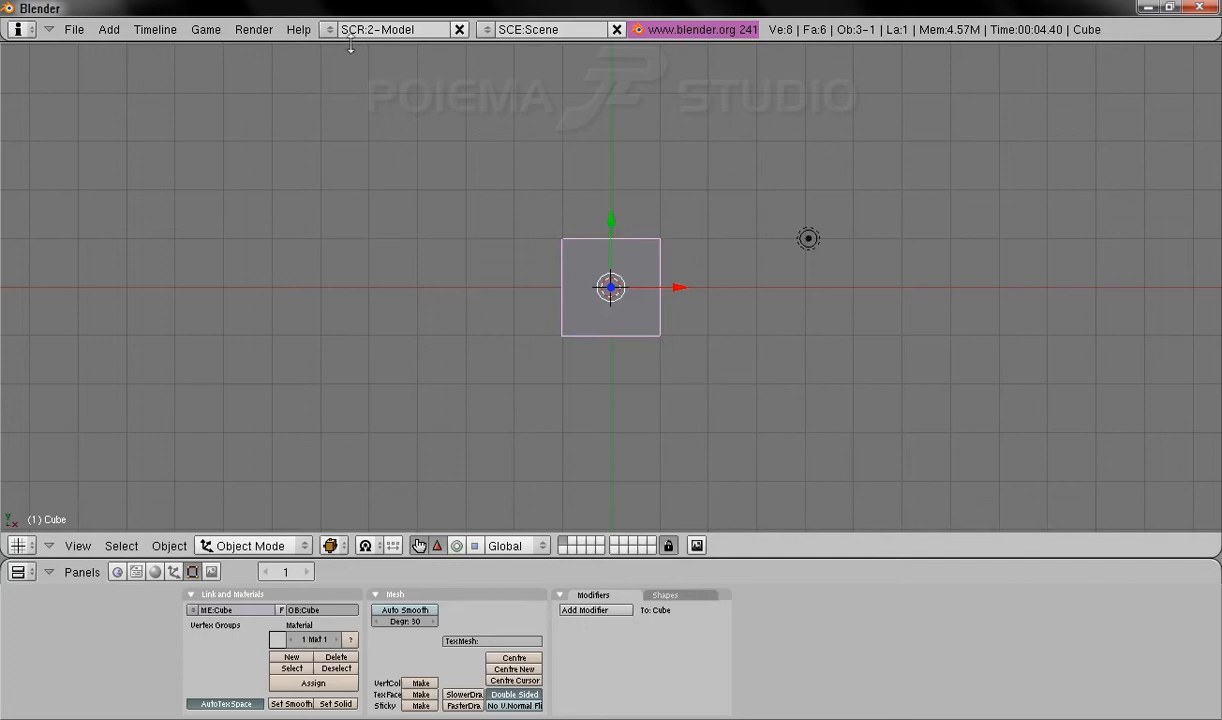
pyautogui.click(329, 29)
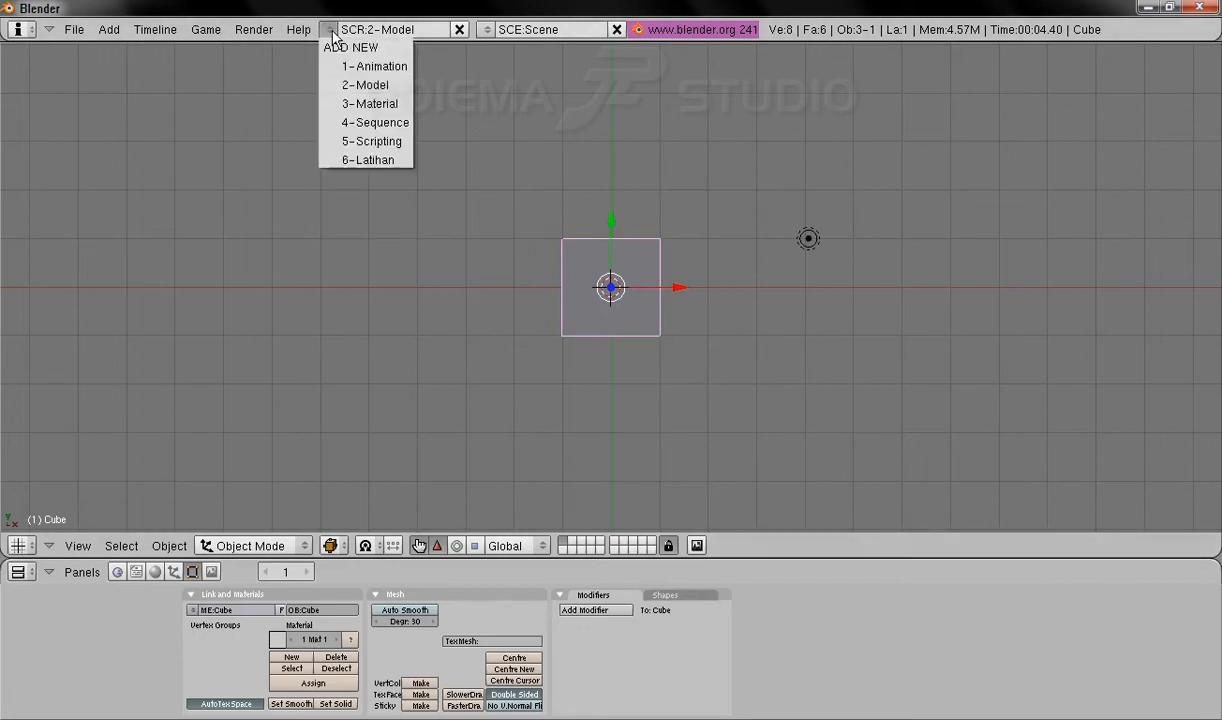
pyautogui.click(368, 160)
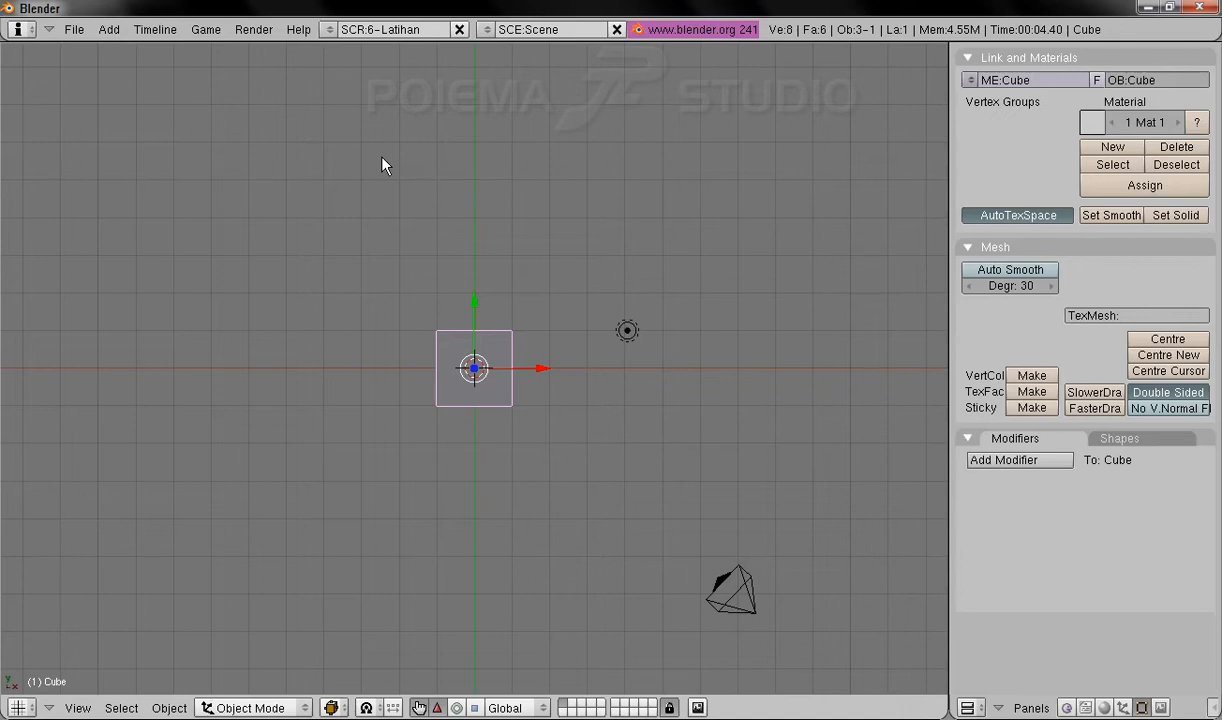
# Add a new screen layout based on the current one and name it 7-Animasi.
pyautogui.click(330, 30)
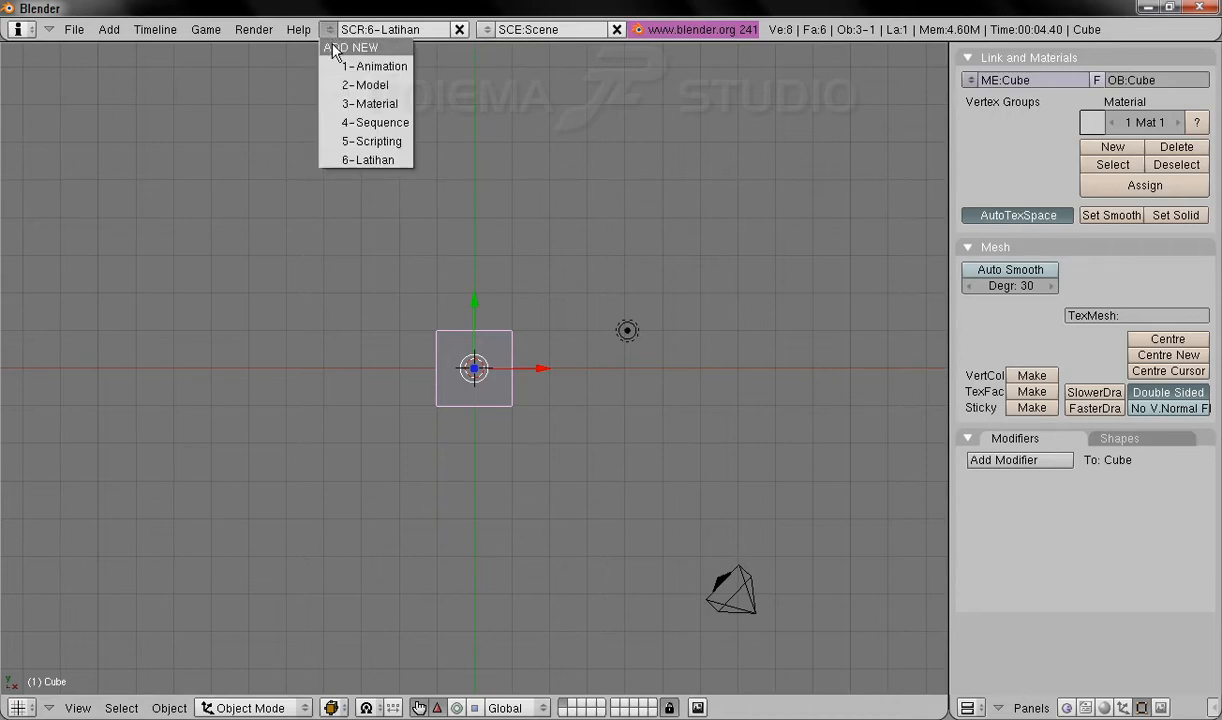
pyautogui.click(333, 48)
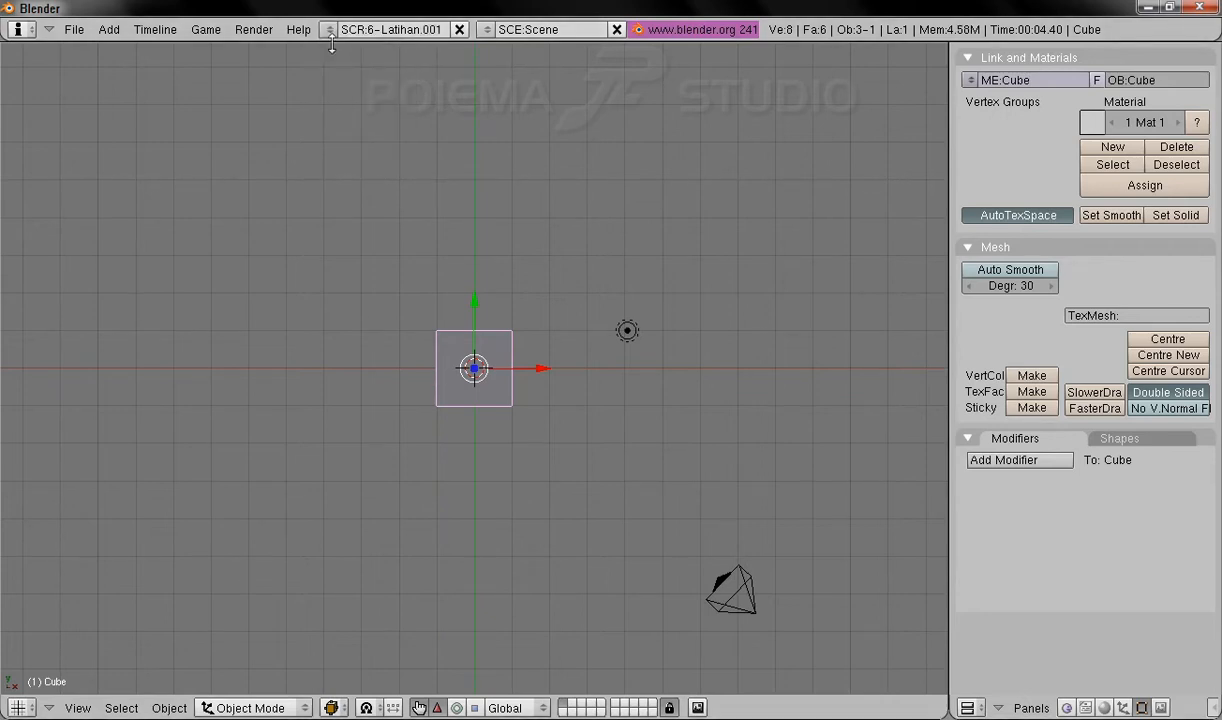
pyautogui.click(395, 31)
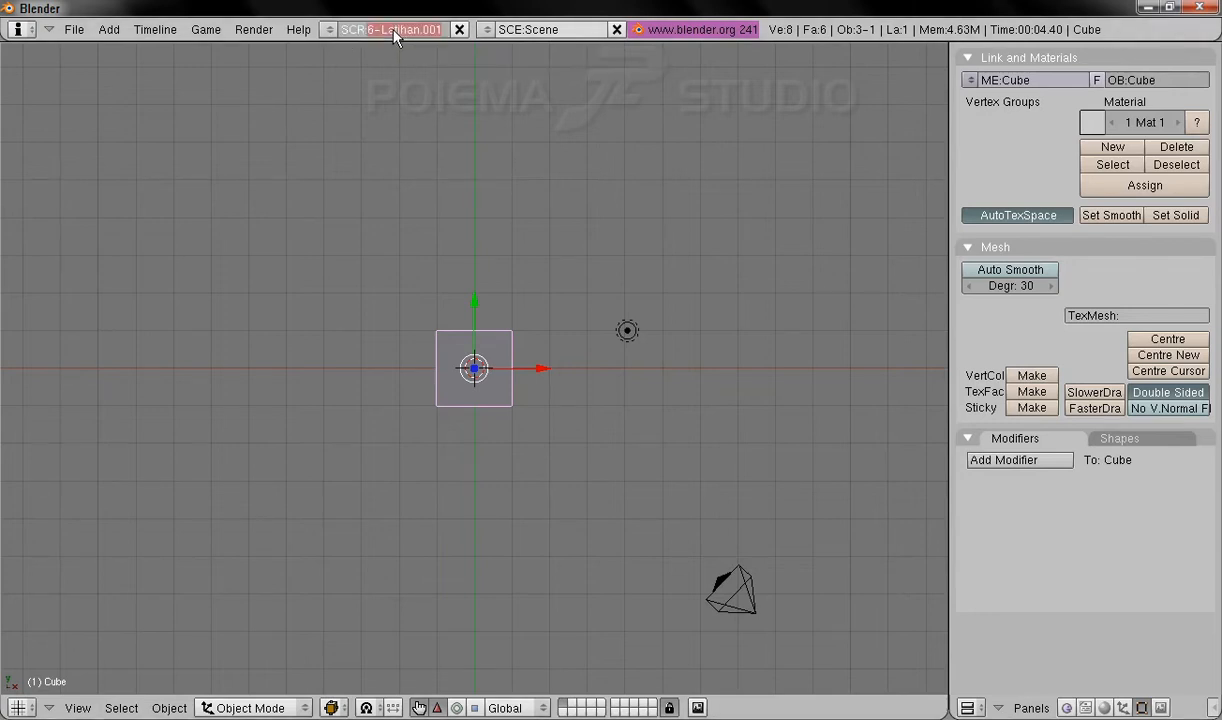
pyautogui.write('7-Animasi')
pyautogui.press('Return')
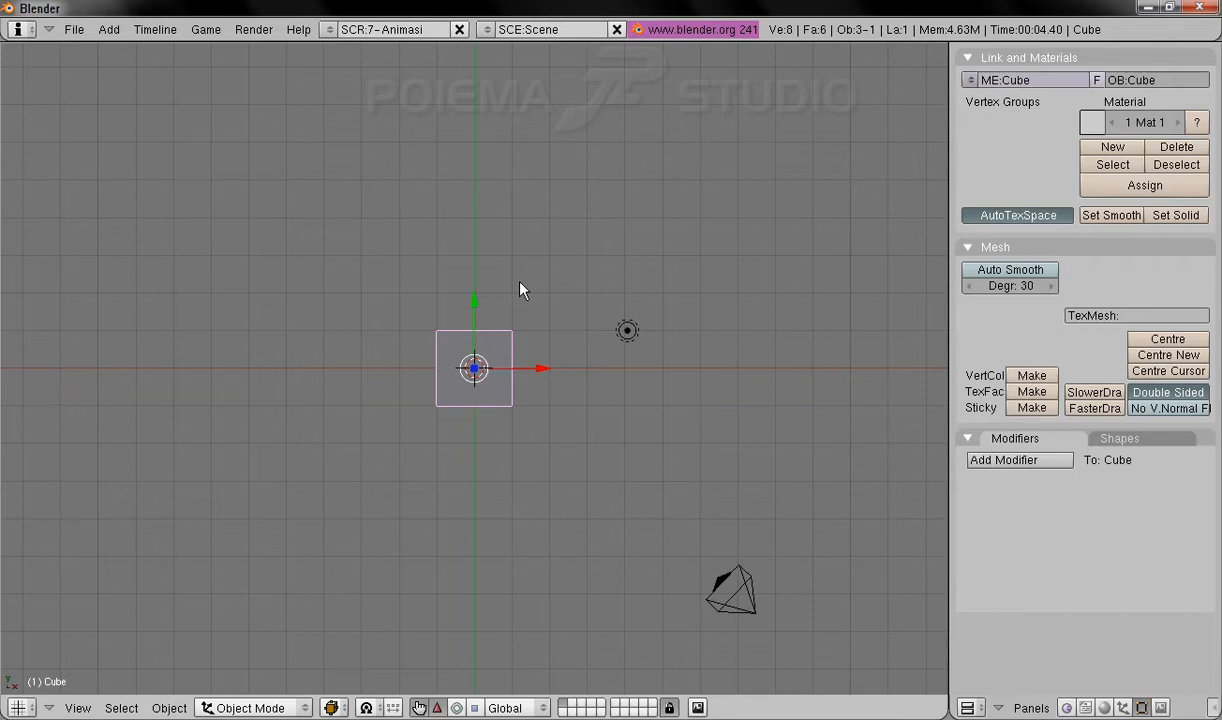
# Split the 3D view horizontally below the cube and change the lower area to a Timeline.
pyautogui.rightClick(948, 544)
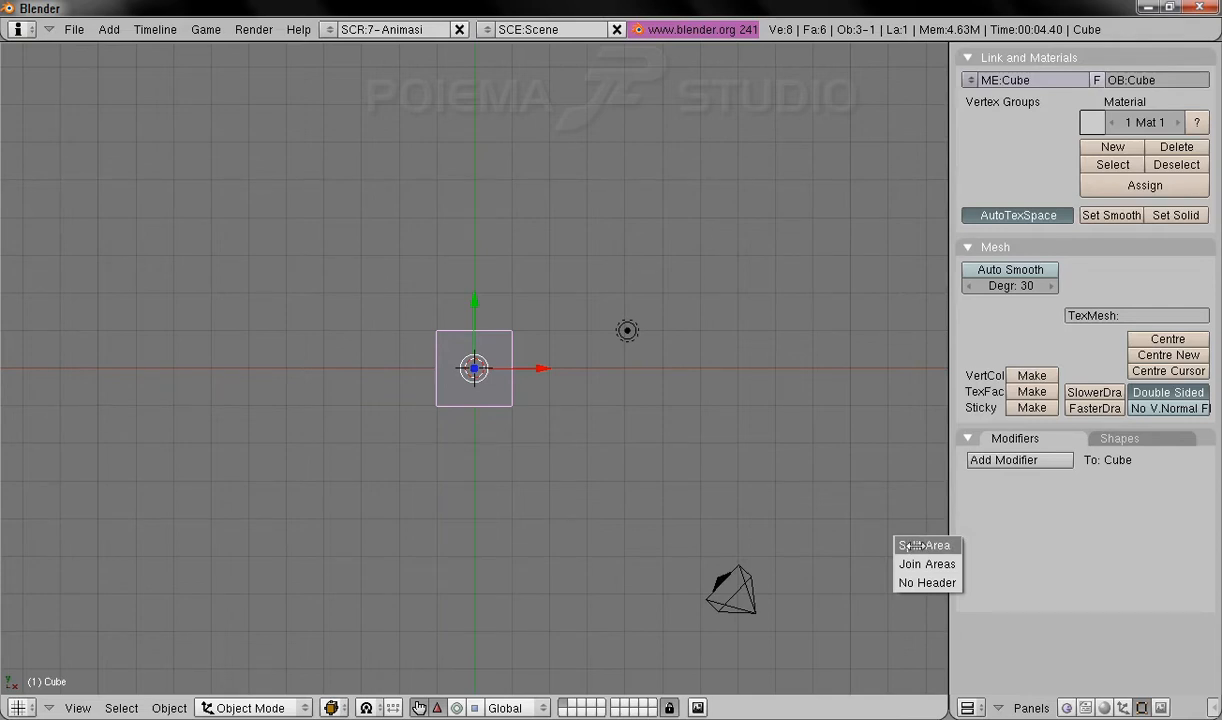
pyautogui.click(914, 545)
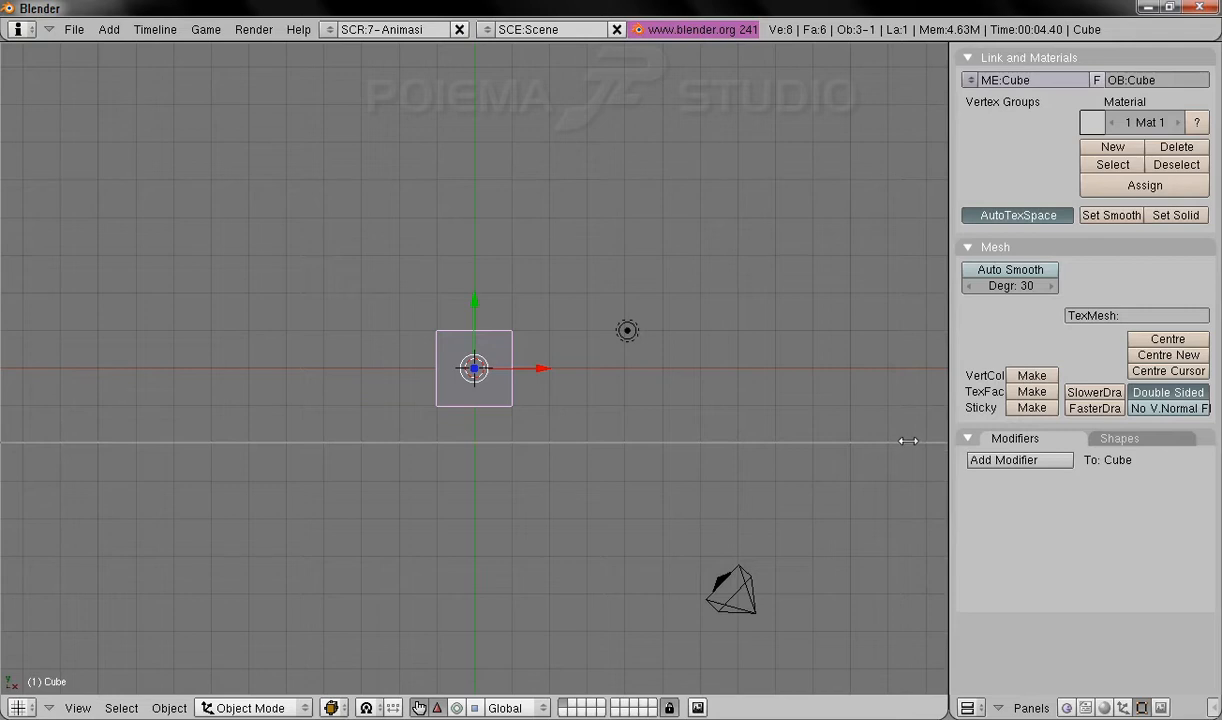
pyautogui.click(908, 441)
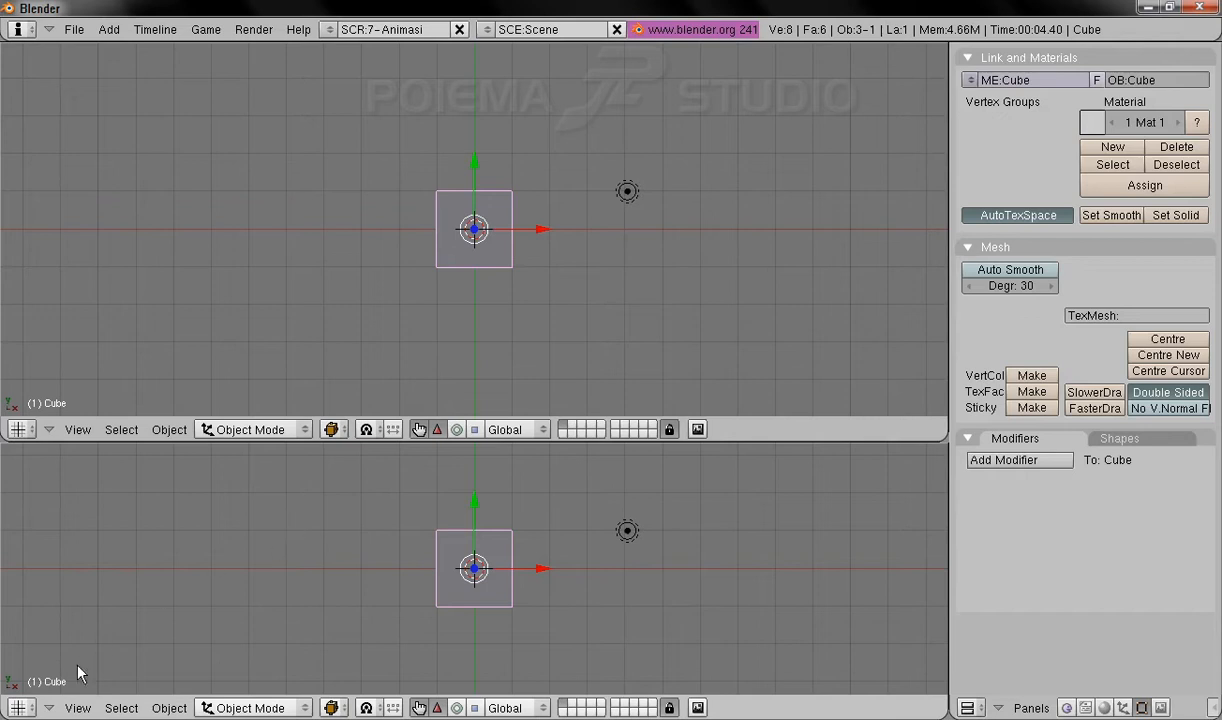
pyautogui.click(22, 708)
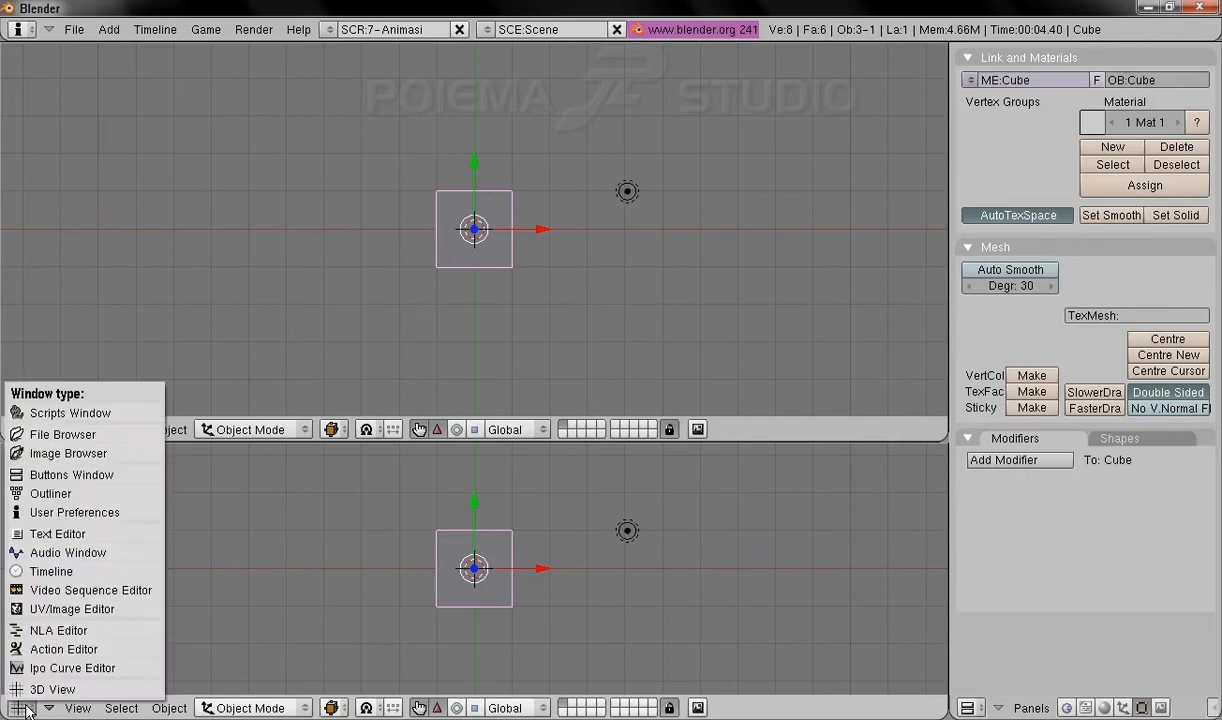
pyautogui.click(52, 571)
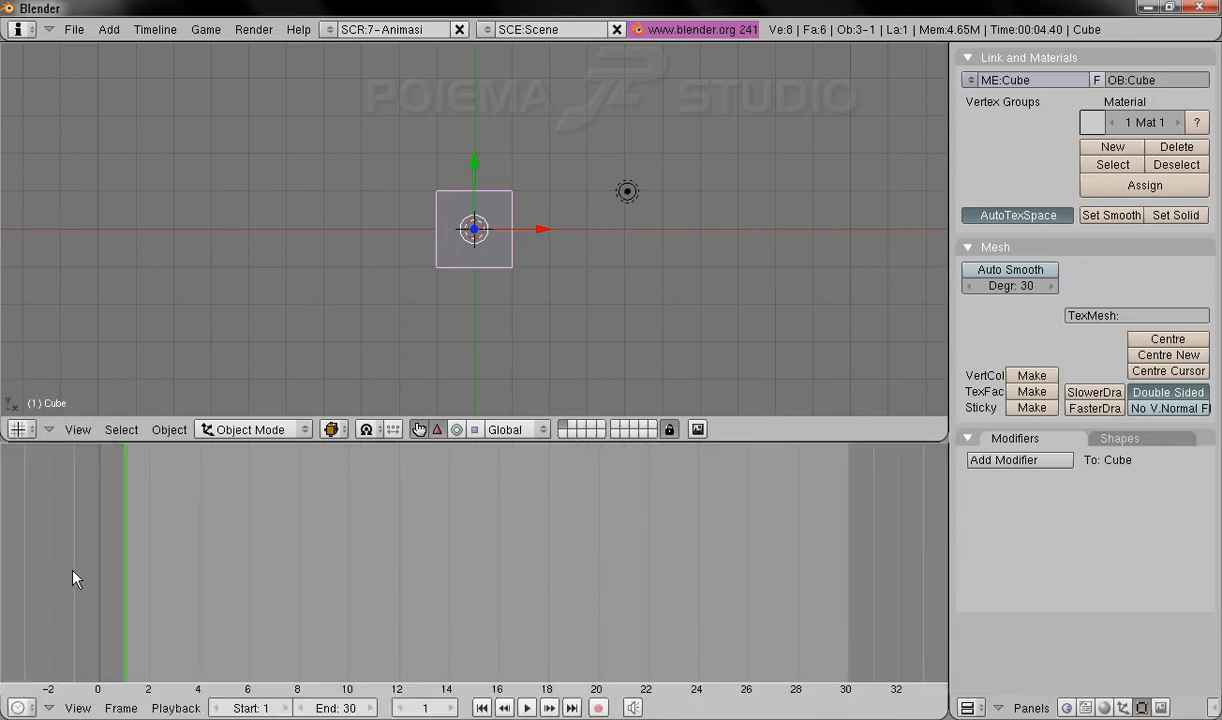
# Split the Timeline area just below its upper edge and change the lower part to the Ipo Curve Editor.
pyautogui.rightClick(947, 582)
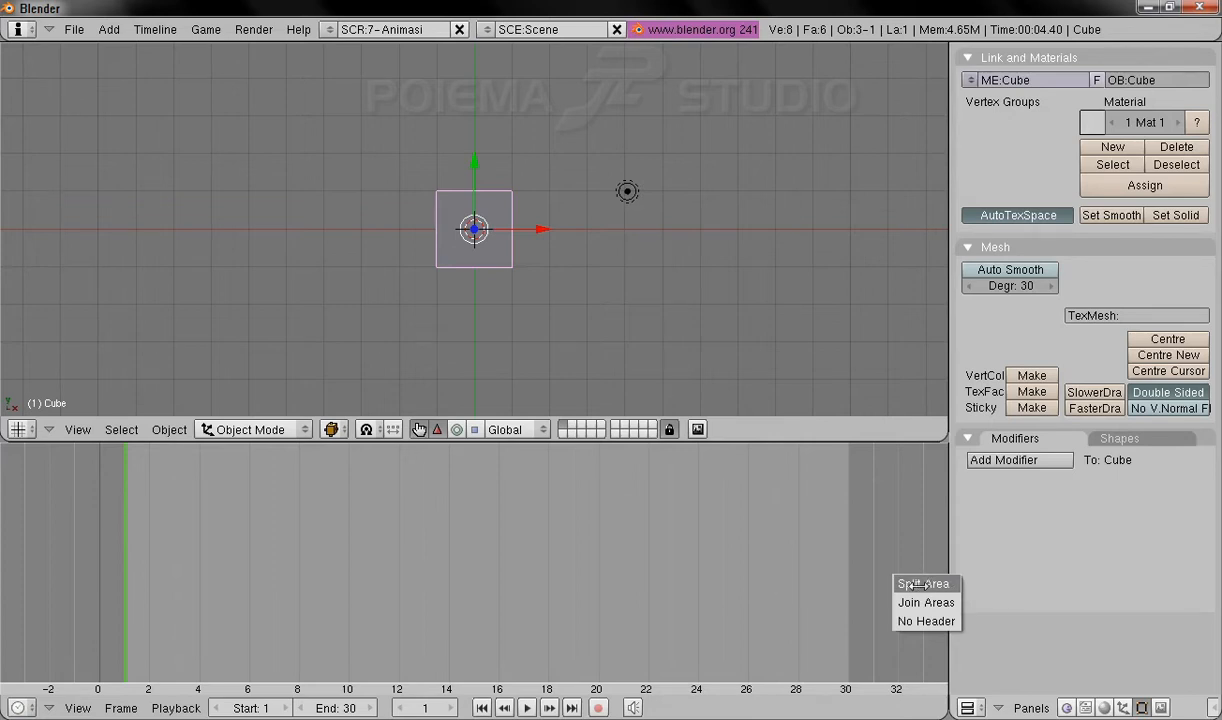
pyautogui.click(918, 584)
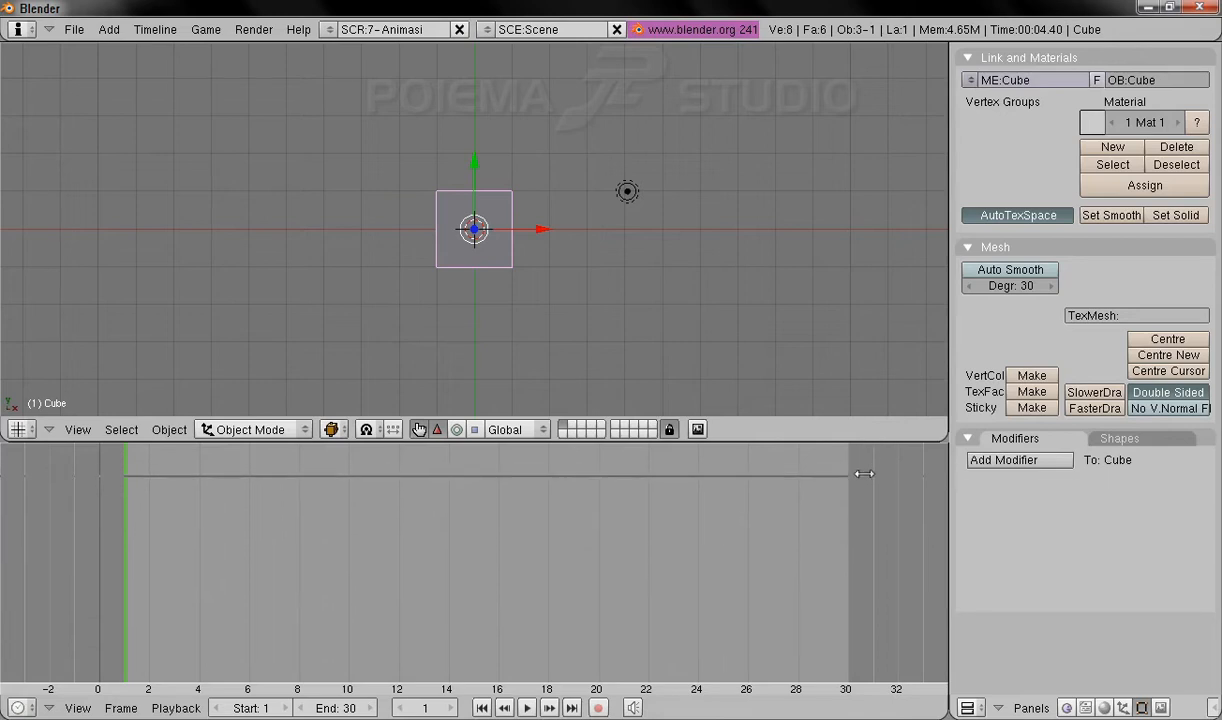
pyautogui.click(864, 473)
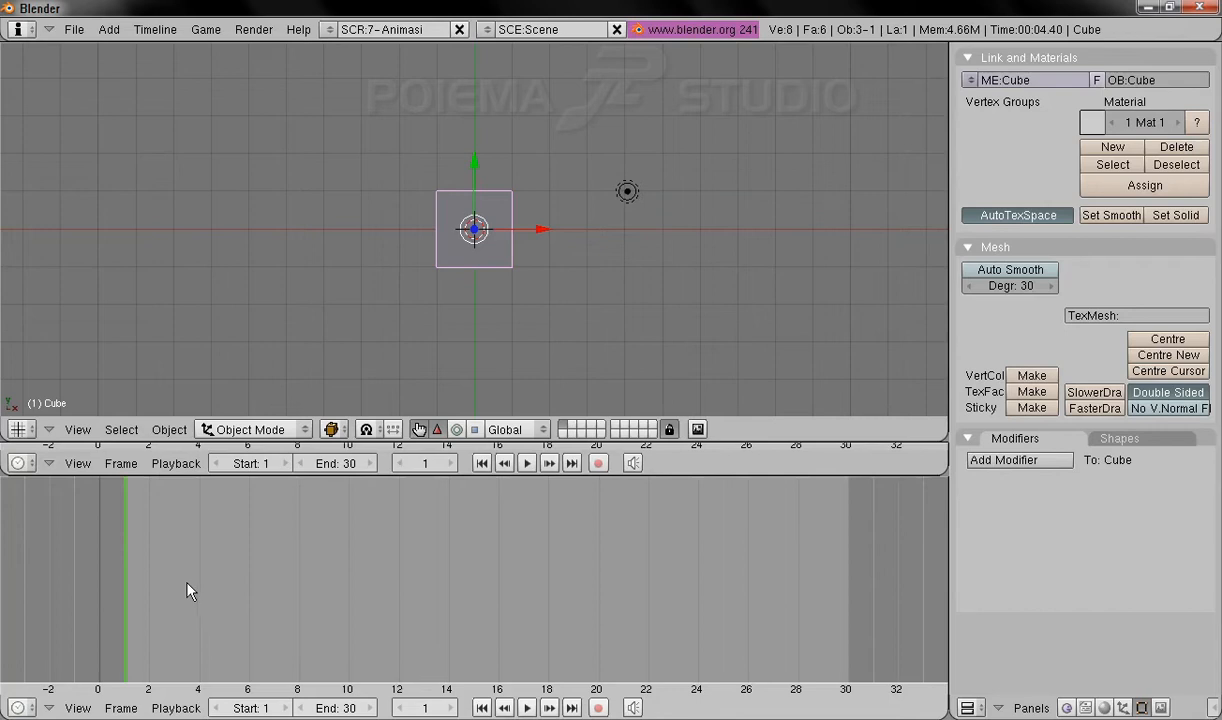
pyautogui.click(18, 708)
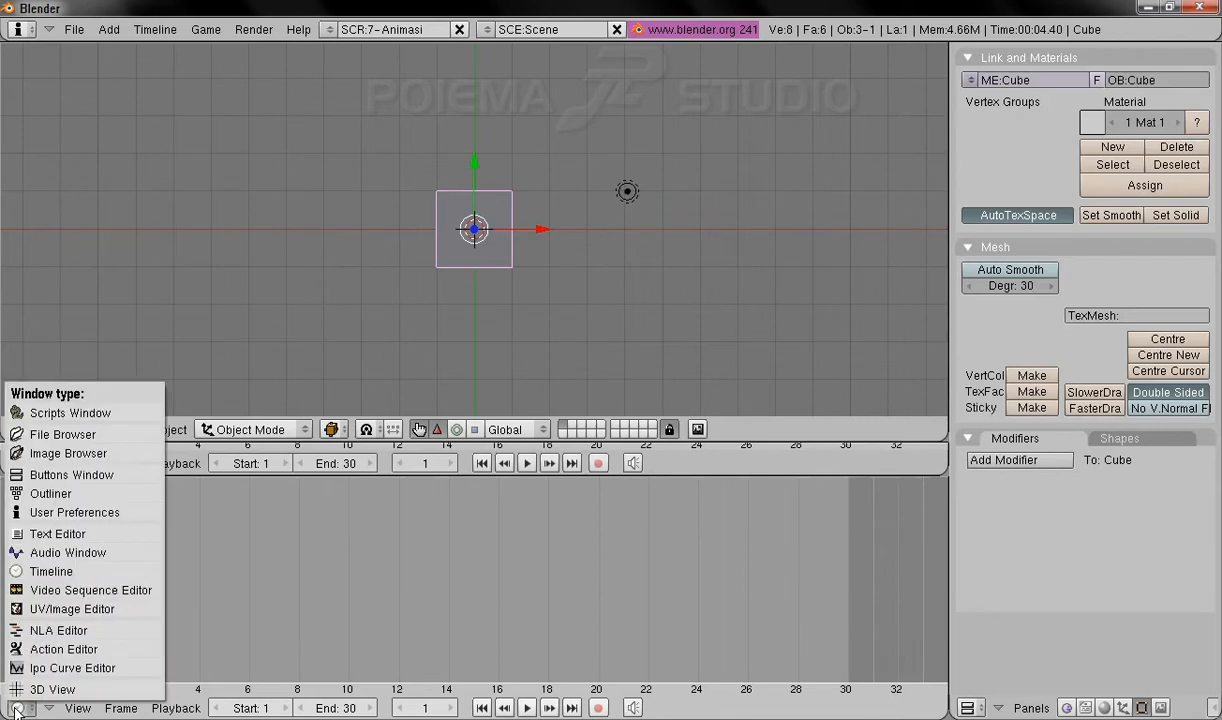
pyautogui.click(120, 668)
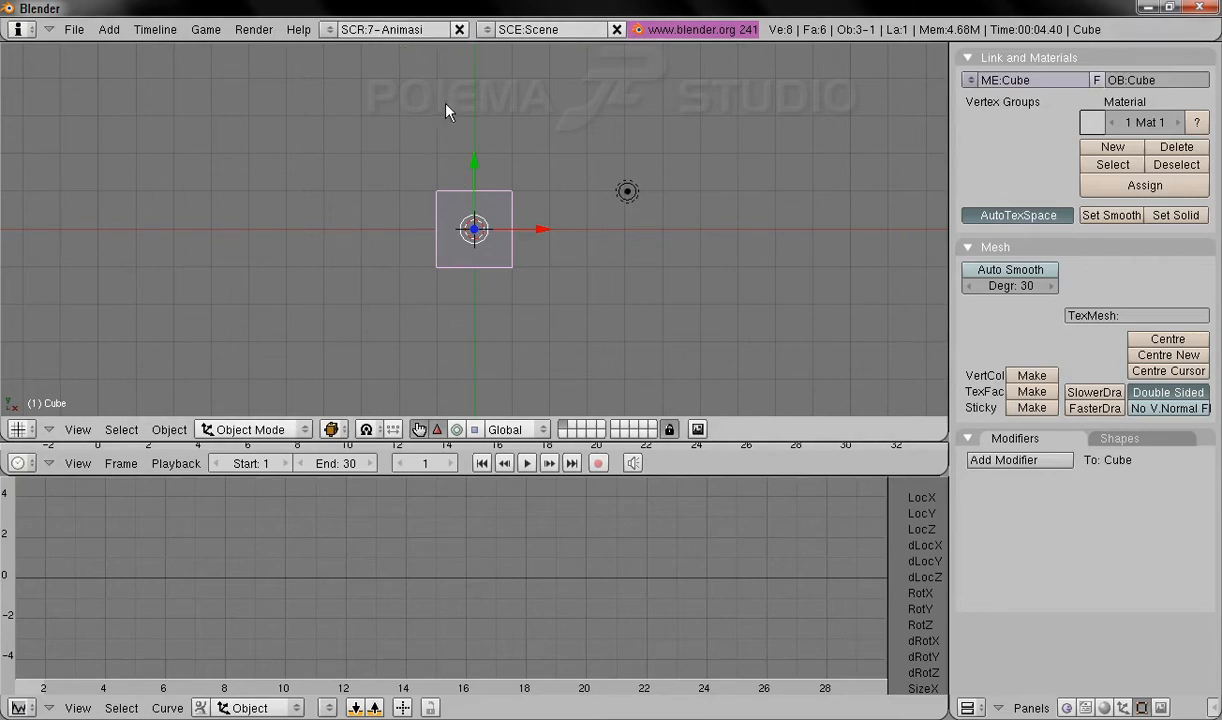
# Switch to the 2-Model screen layout and save the current setup as the default settings.
pyautogui.click(327, 30)
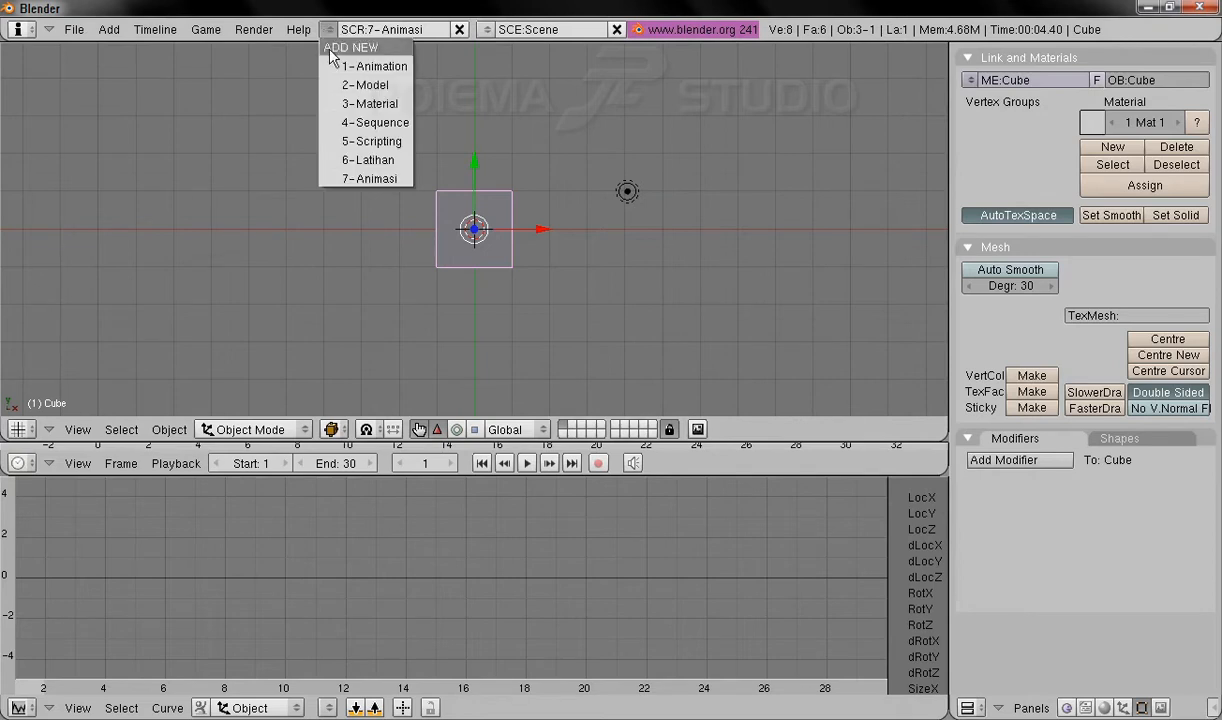
pyautogui.click(388, 86)
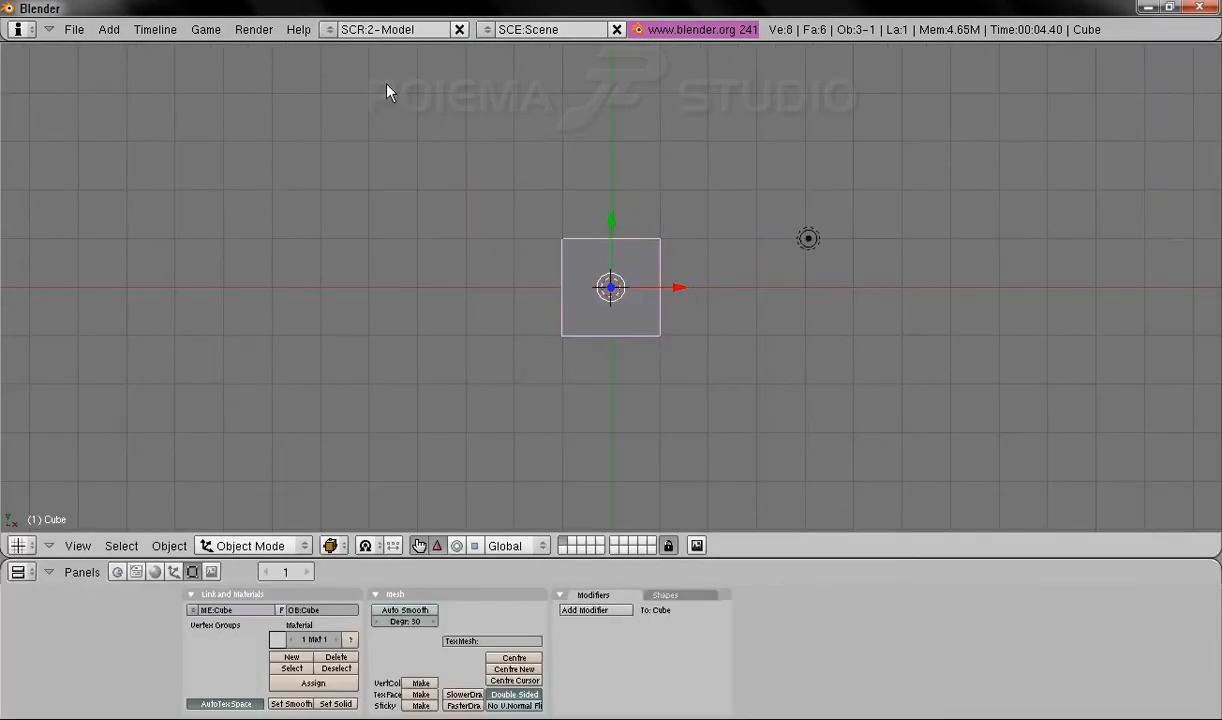
pyautogui.click(70, 30)
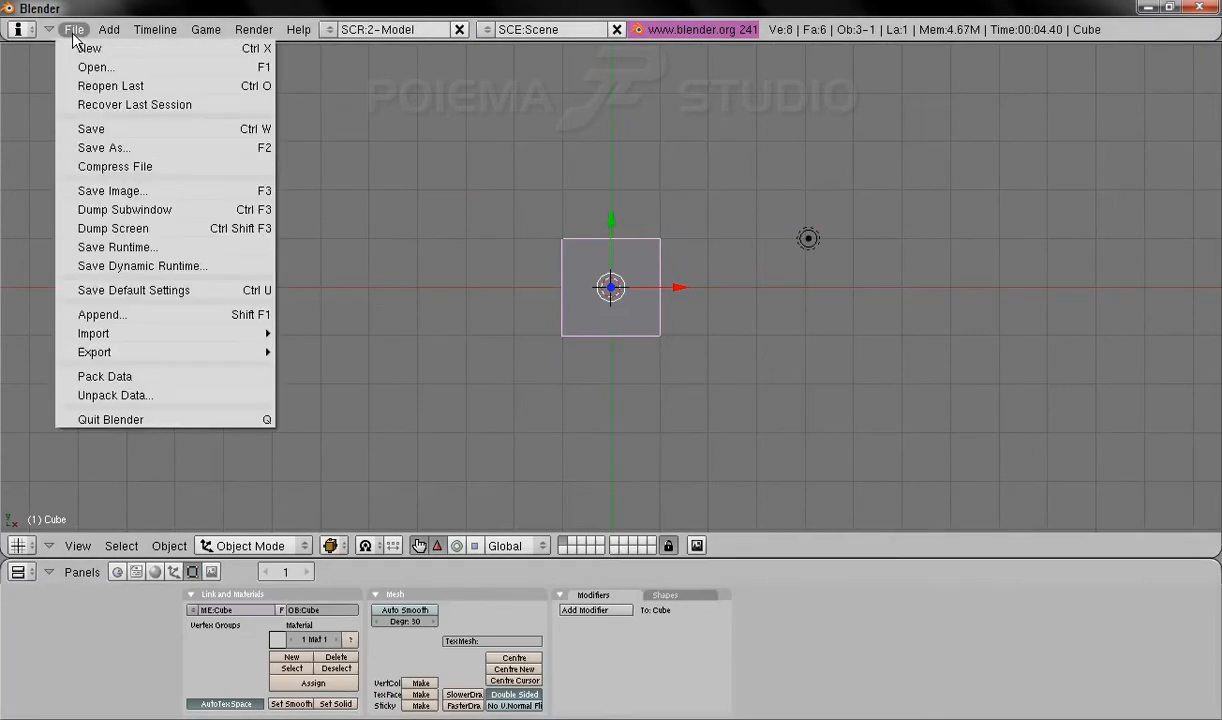
pyautogui.click(163, 290)
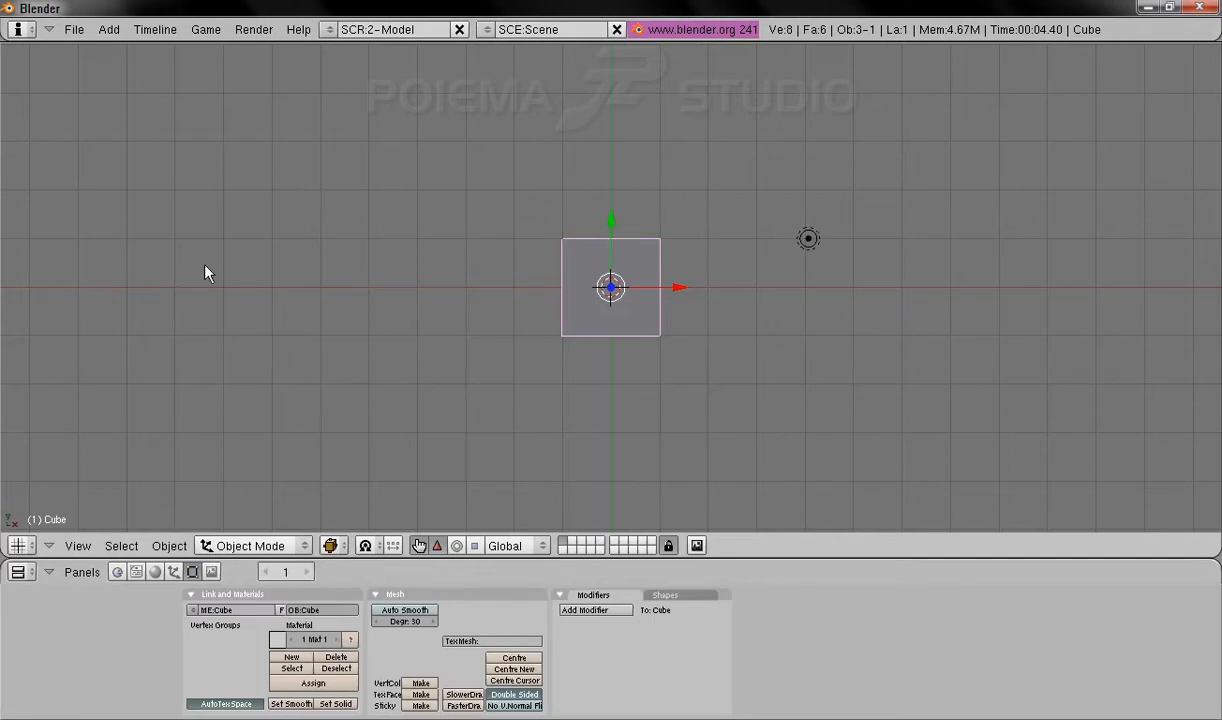
# Switch the screen layout to 7-Animasi.
pyautogui.click(330, 30)
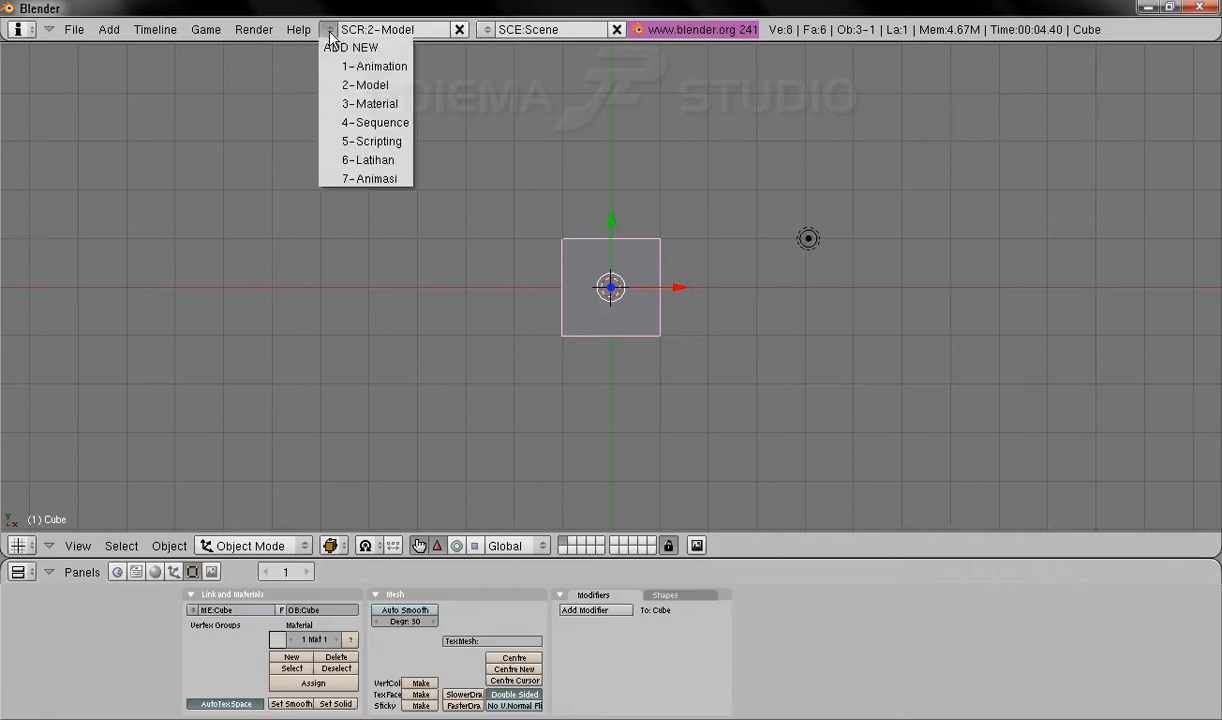
pyautogui.click(383, 180)
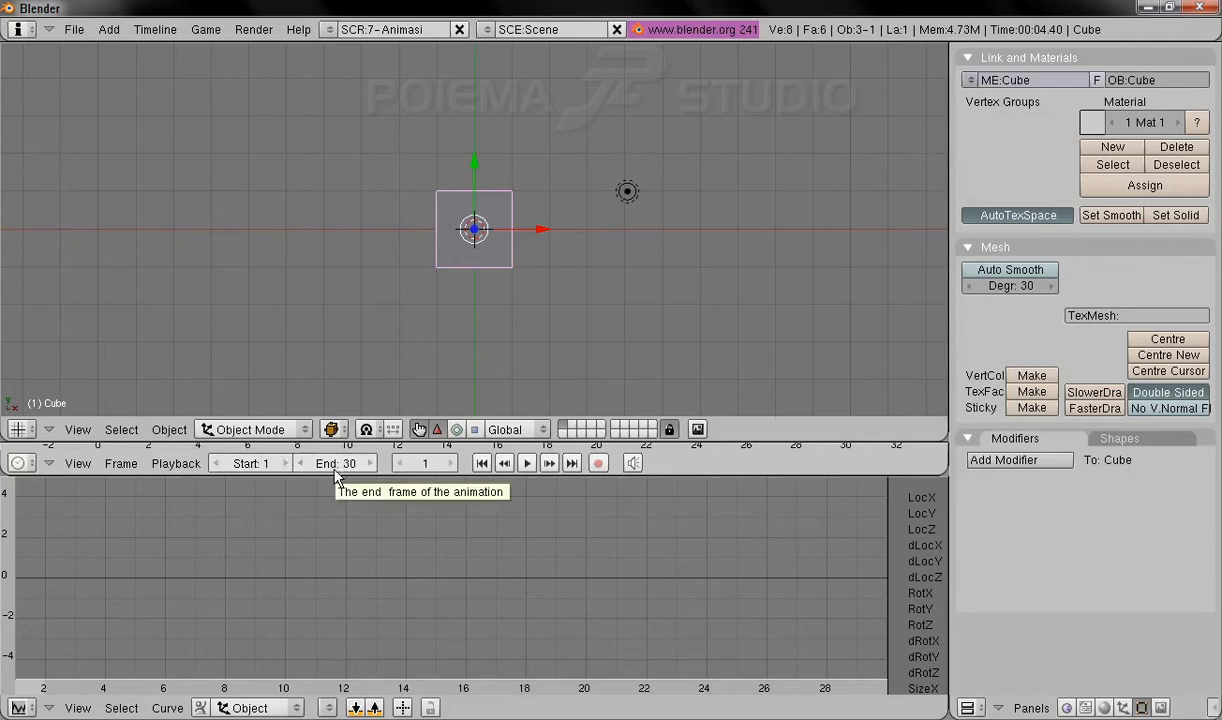
# Set the animation's start frame to 5 and its end frame to 6.
pyautogui.click(252, 465)
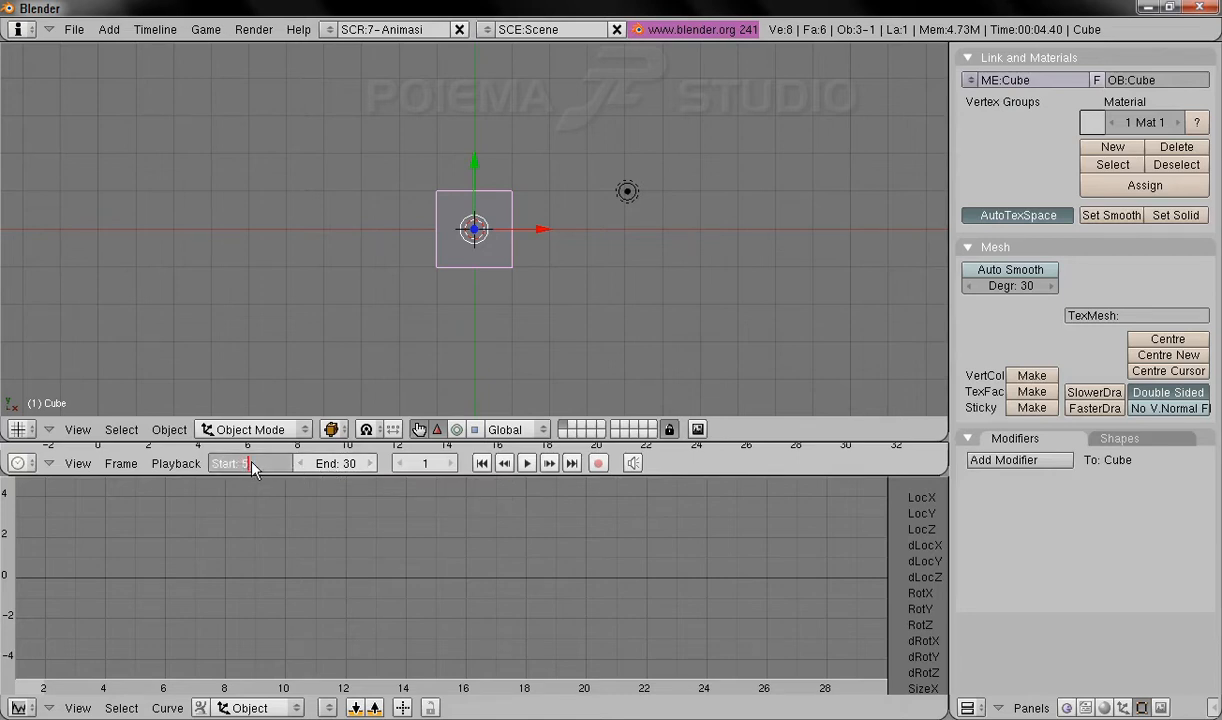
pyautogui.press('Return')
pyautogui.click(341, 465)
pyautogui.press('Return')
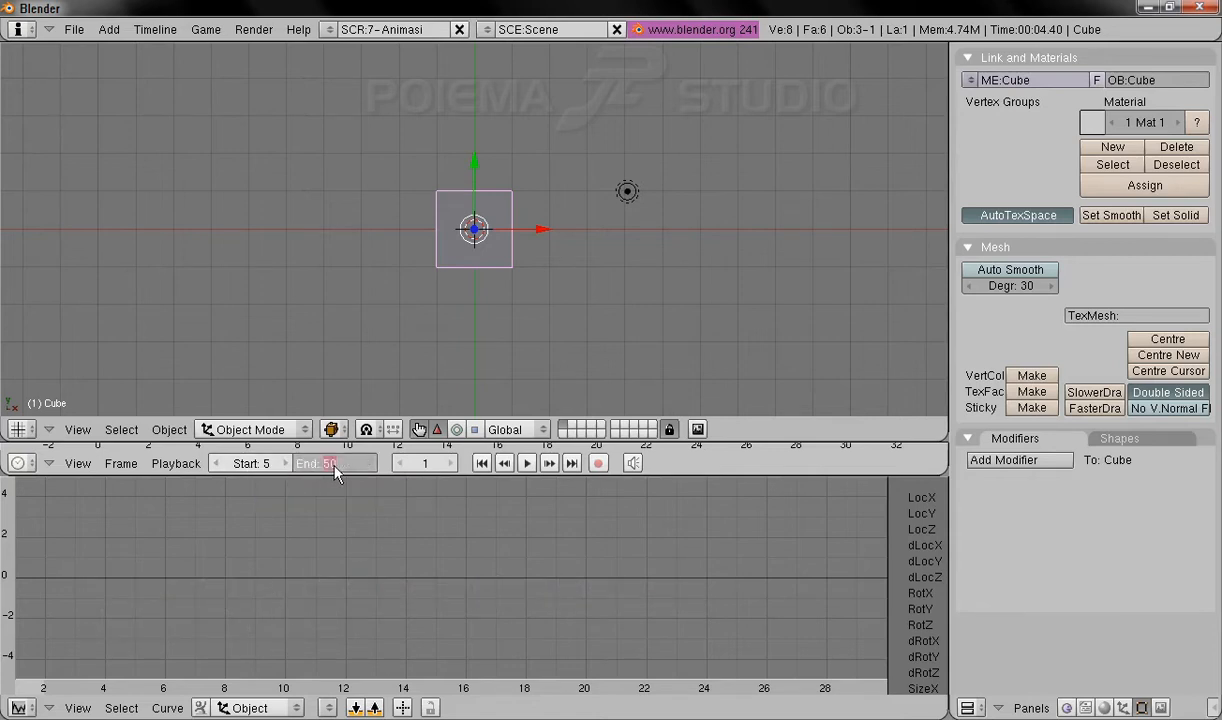
pyautogui.write('6')
pyautogui.press('Return')
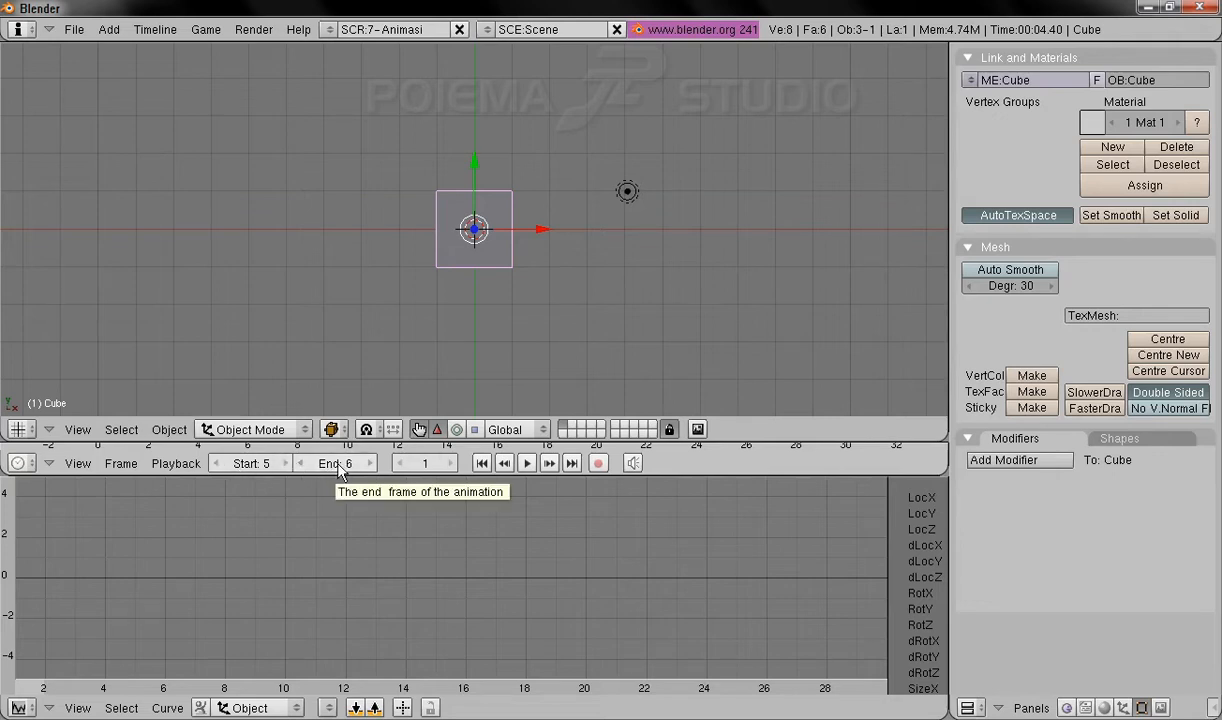
# Set the animation's start frame to 1 and its end frame to 50.
pyautogui.click(254, 467)
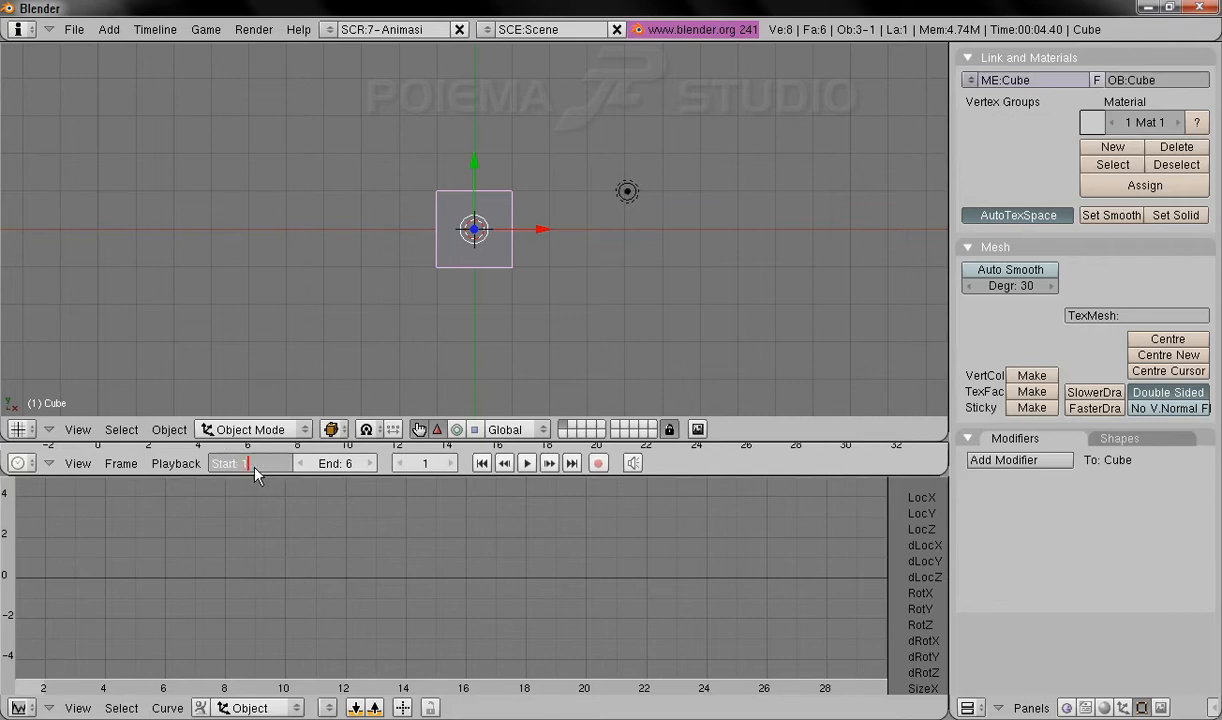
pyautogui.write('1')
pyautogui.press('Return')
pyautogui.click(332, 465)
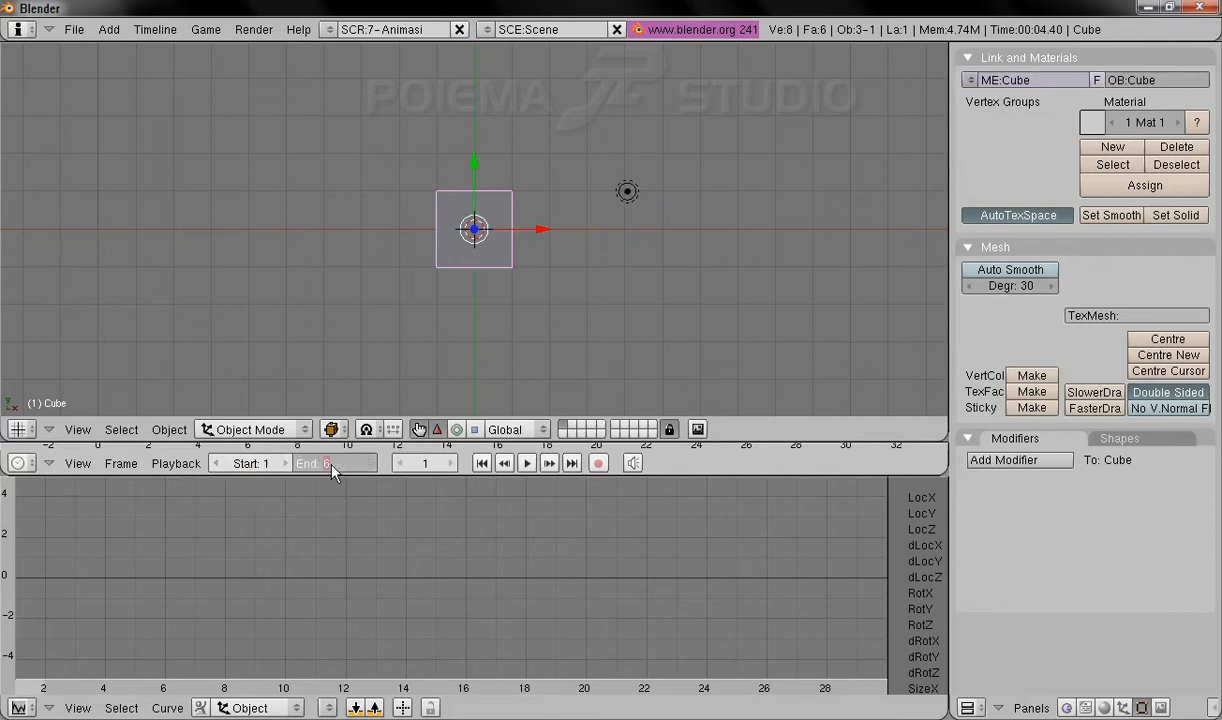
pyautogui.write('50')
pyautogui.press('Return')
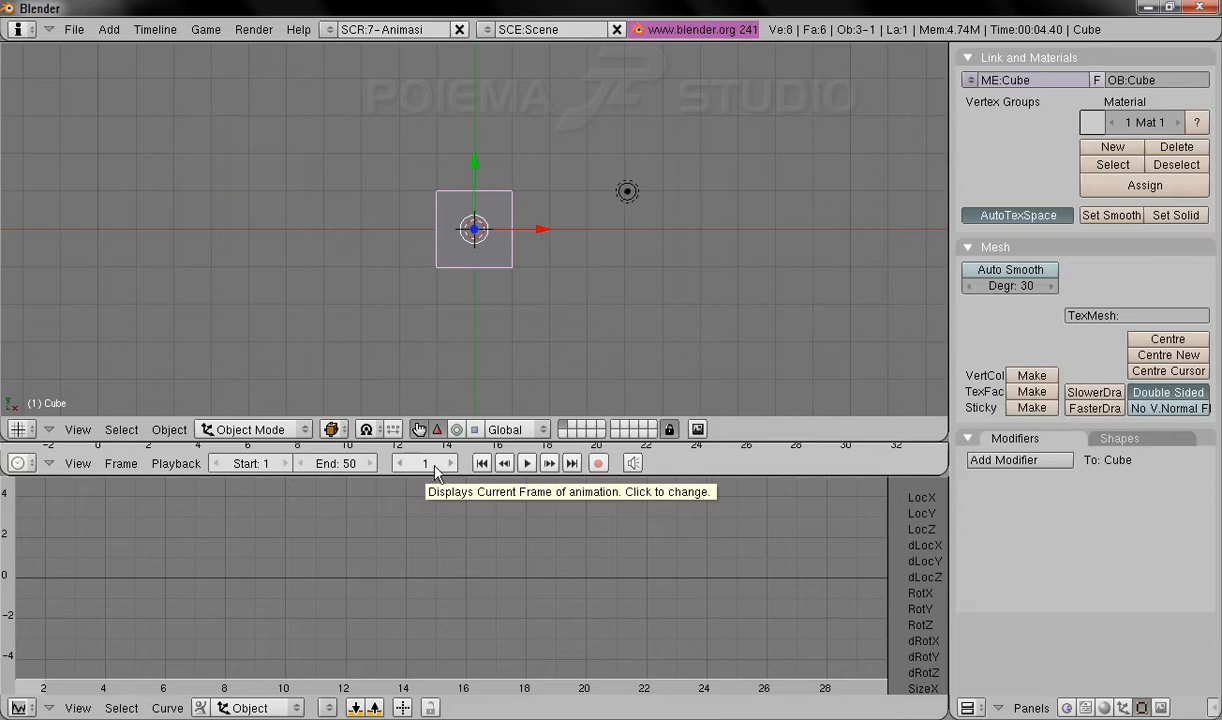
# Try stepping the current frame forward and back one frame at a time, ending at frame 1.
pyautogui.click(449, 464)
pyautogui.click(449, 464)
pyautogui.click(449, 465)
pyautogui.click(449, 465)
pyautogui.click(449, 465)
pyautogui.click(401, 464)
pyautogui.click(401, 464)
pyautogui.click(401, 465)
pyautogui.click(401, 465)
pyautogui.click(401, 465)
pyautogui.click(453, 463)
pyautogui.click(453, 463)
pyautogui.click(453, 463)
pyautogui.click(452, 464)
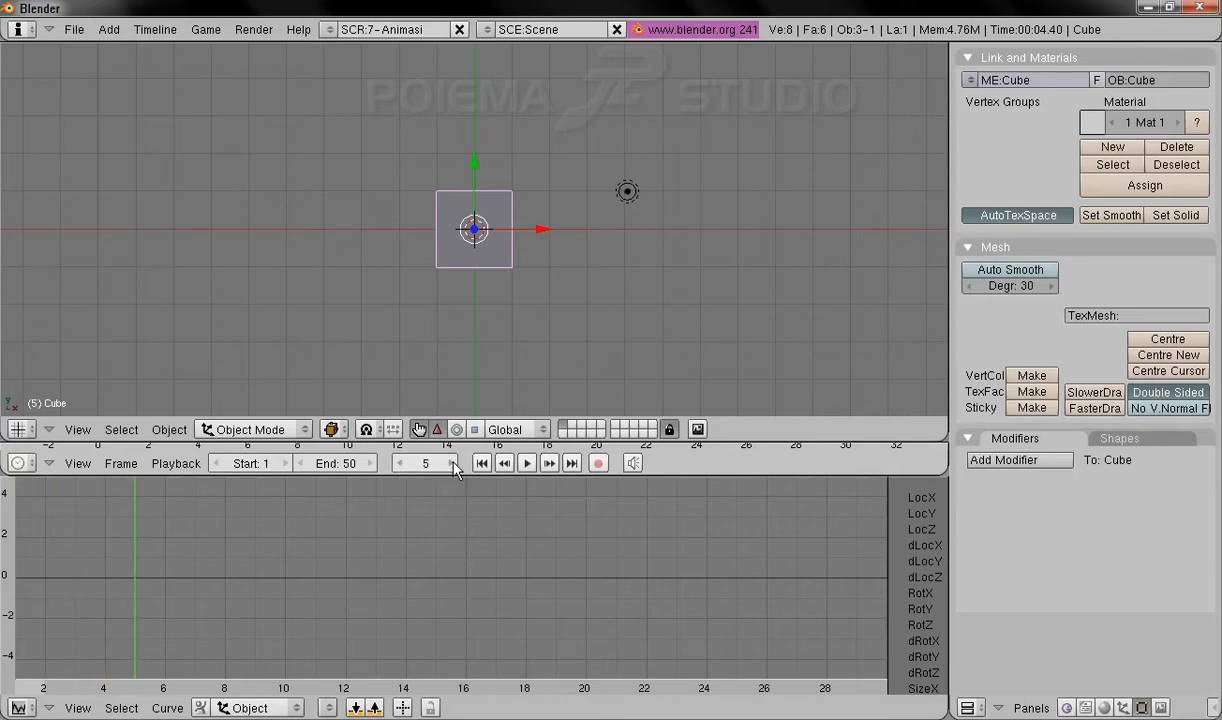
pyautogui.click(402, 464)
pyautogui.click(402, 464)
pyautogui.click(402, 464)
pyautogui.click(402, 464)
# Try jumping the current frame to 5 and to 15 by entering the frame numbers directly.
pyautogui.click(425, 465)
pyautogui.press('BackSpace')
pyautogui.write('5')
pyautogui.press('Return')
pyautogui.click(425, 466)
pyautogui.write('15')
pyautogui.press('Return')
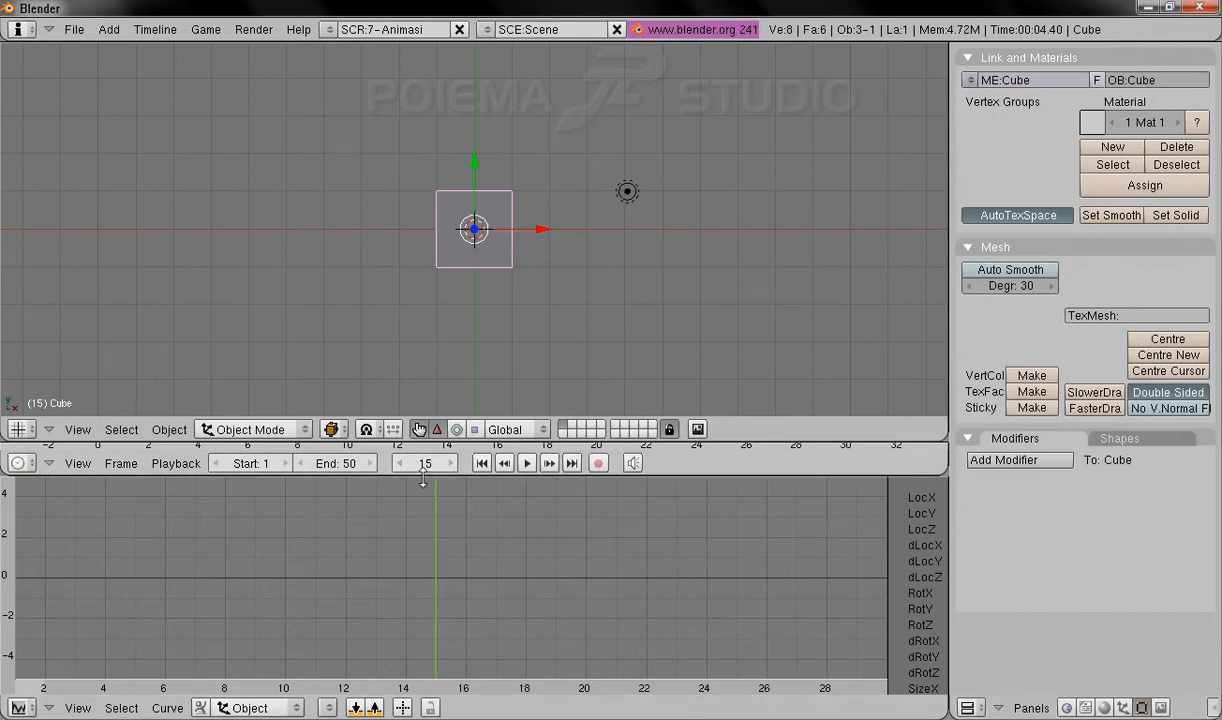
# Step the current frame back by three, and return the animation to frame 1.
pyautogui.click(400, 467)
pyautogui.click(399, 465)
pyautogui.click(399, 465)
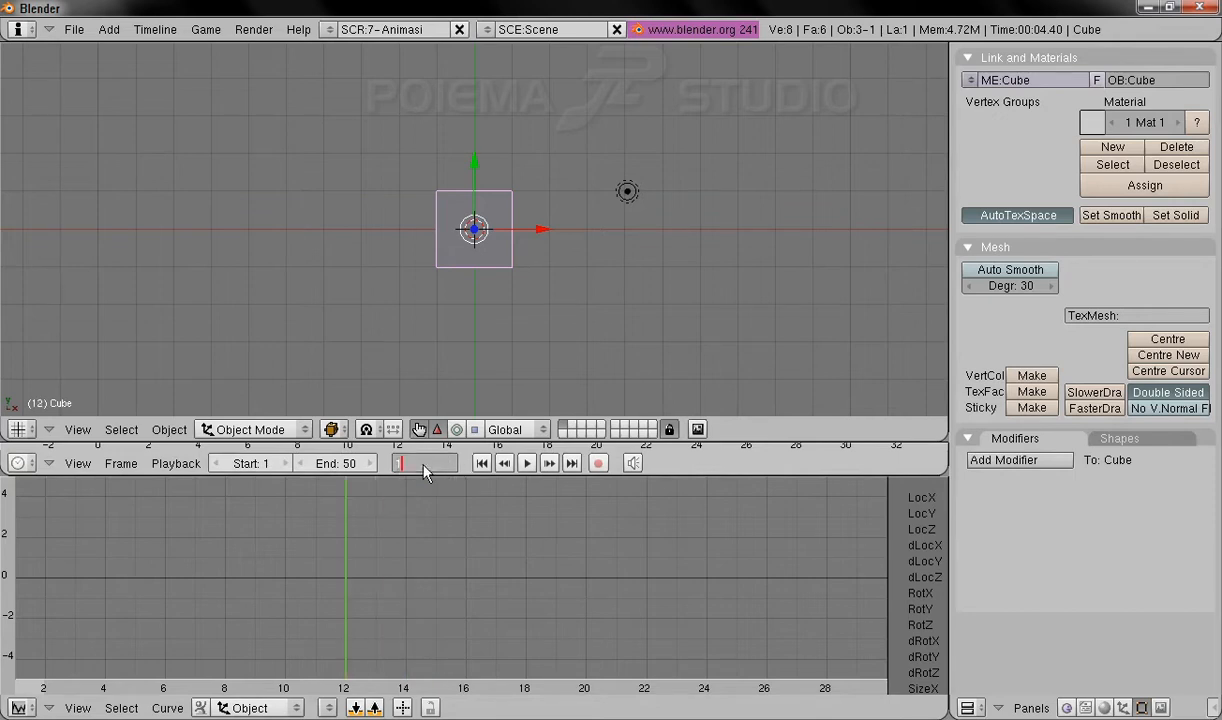
pyautogui.press('Return')
pyautogui.press('Return')
pyautogui.click(481, 464)
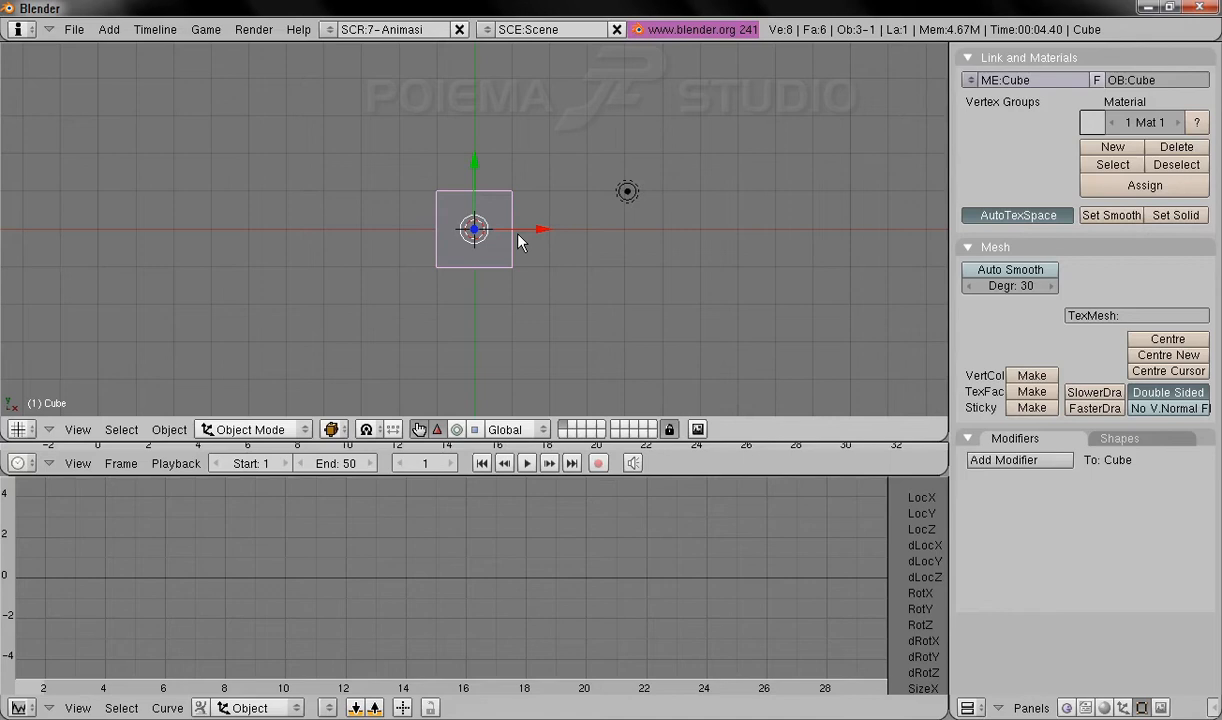
# Switch the 3D view to the Front view.
pyautogui.click(78, 430)
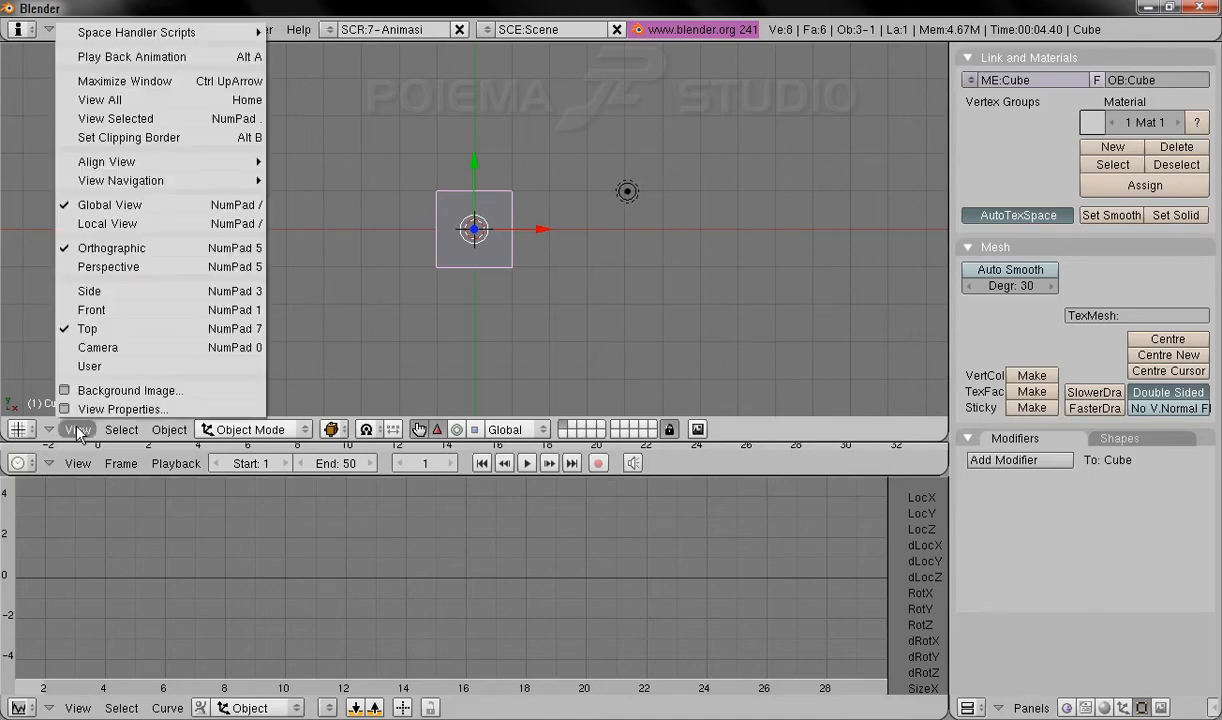
pyautogui.click(115, 314)
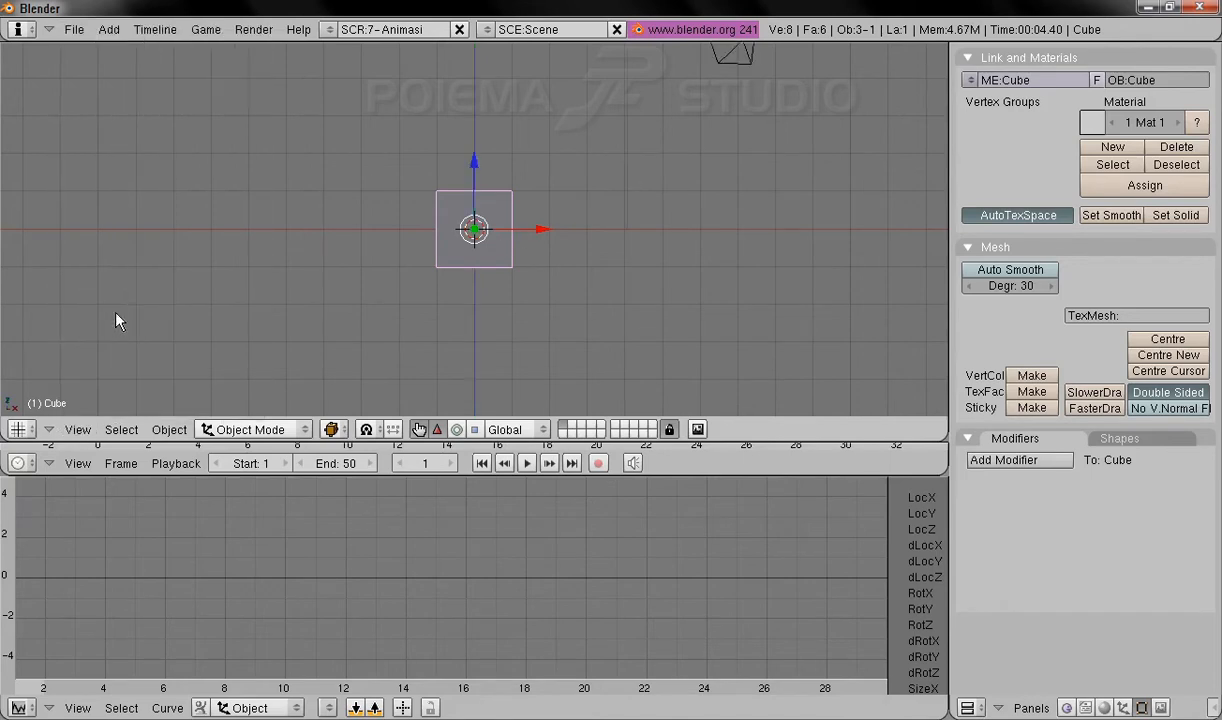
# Display the cube's Transform Properties in the 3D view and enlarge them for easier reading.
pyautogui.click(166, 429)
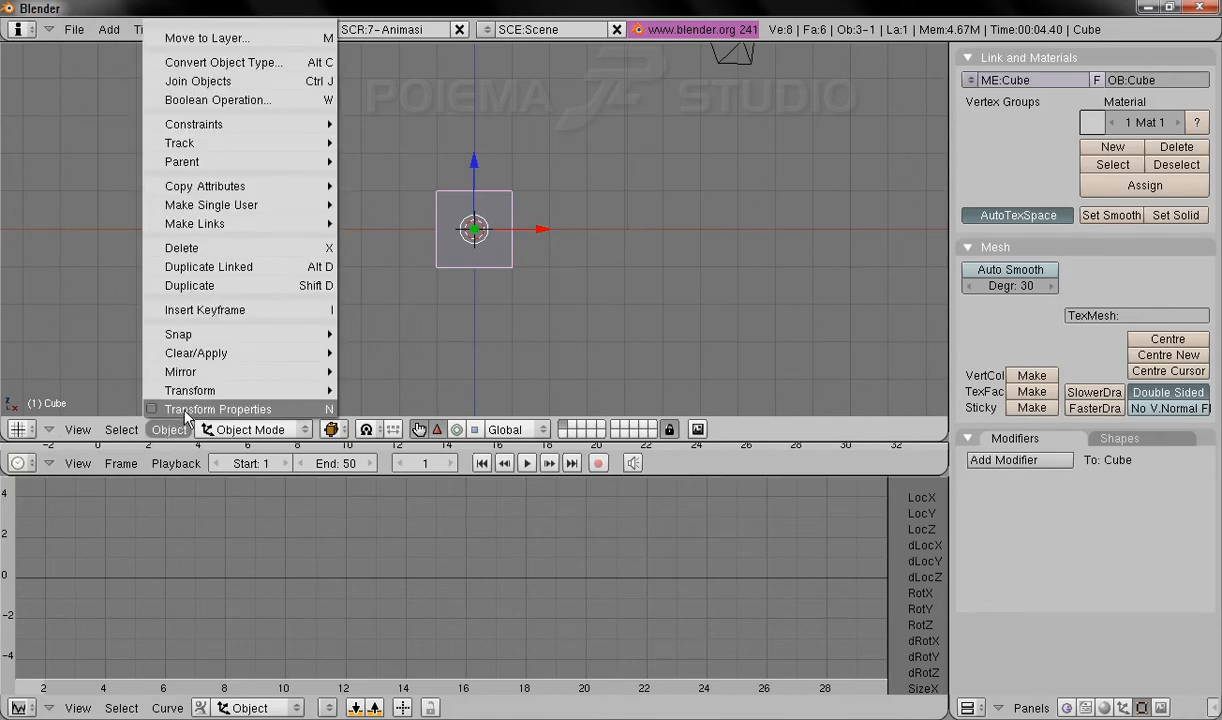
pyautogui.click(186, 410)
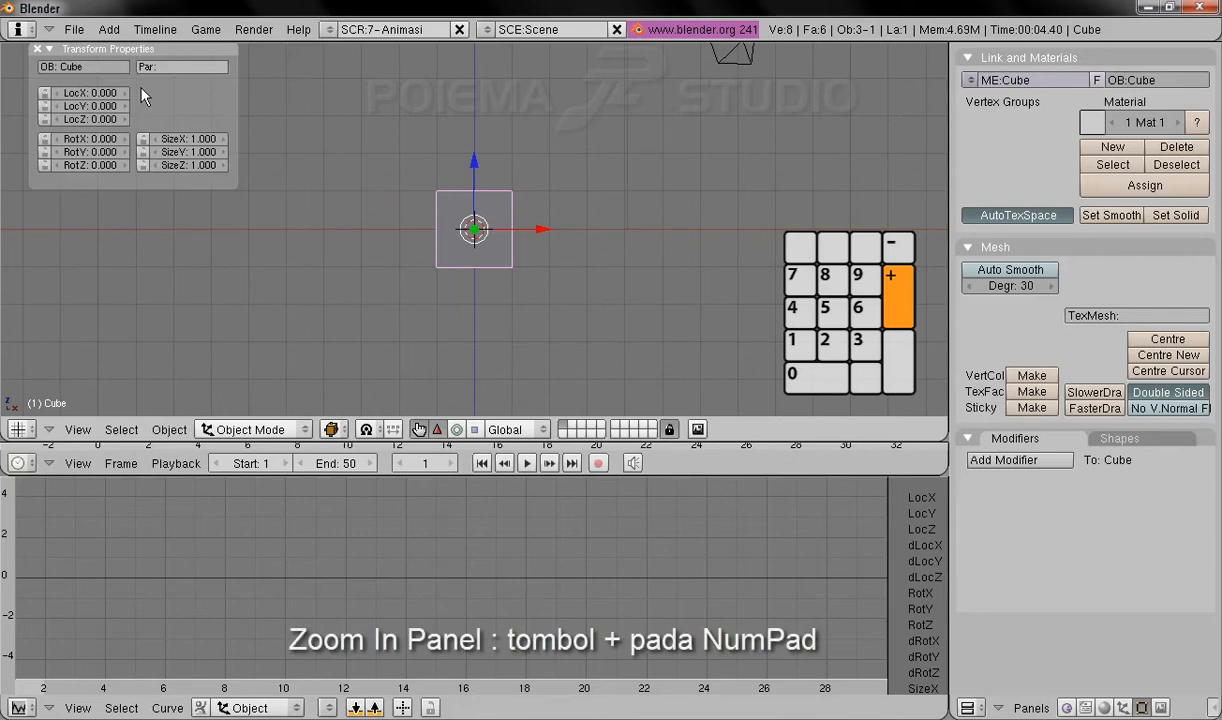
pyautogui.press('KP_Add')
pyautogui.press('KP_Add')
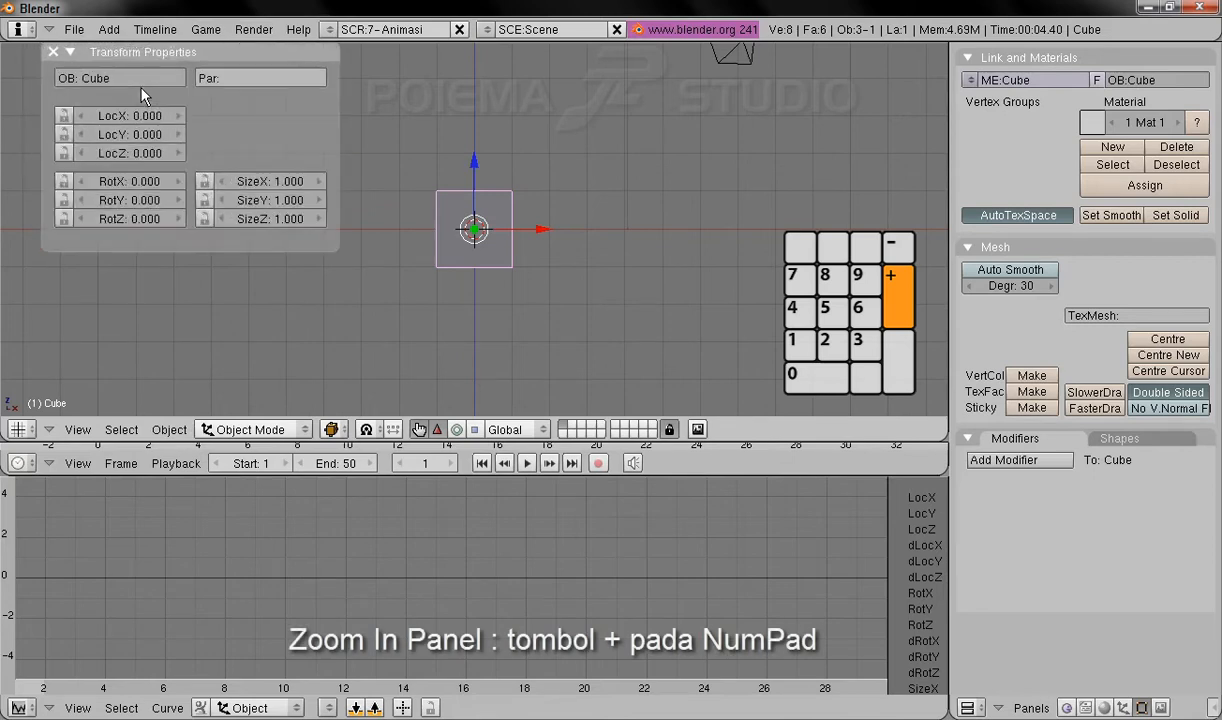
# Rename the cube object as Kotak and set its LocZ to 1.
pyautogui.keyDown('shift'); pyautogui.moveTo(486, 226); pyautogui.dragTo(443, 335, button='middle'); pyautogui.keyUp('shift')
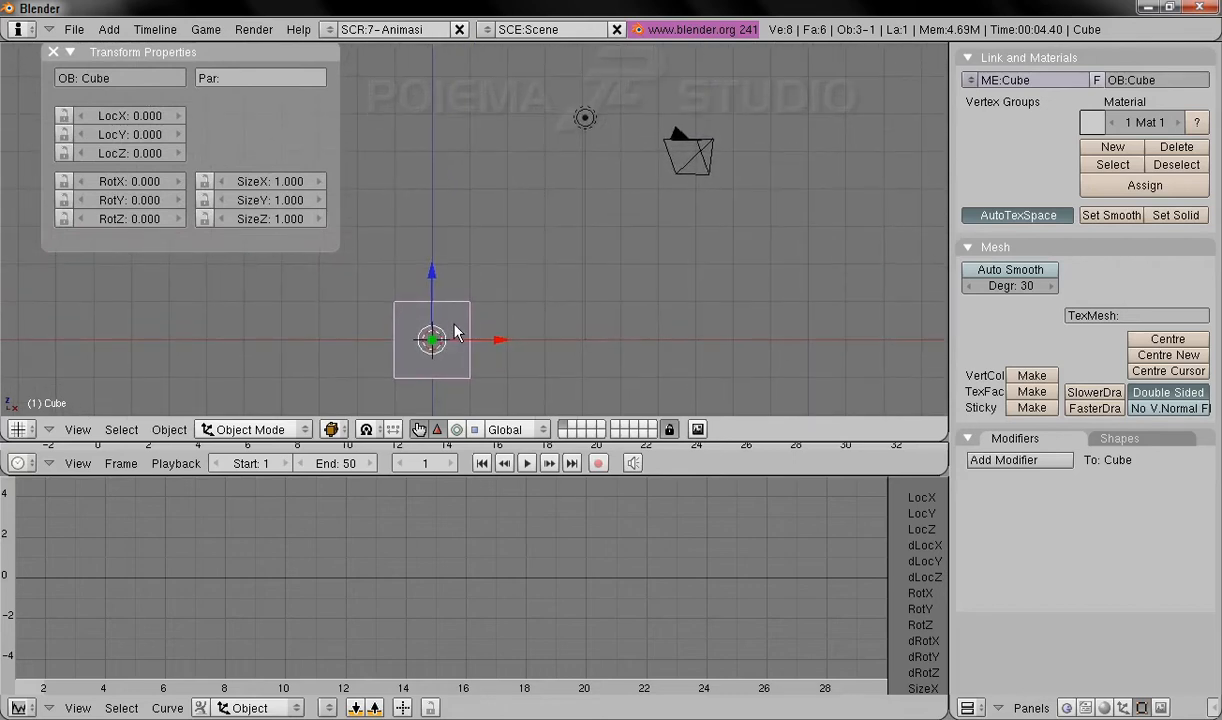
pyautogui.click(115, 84)
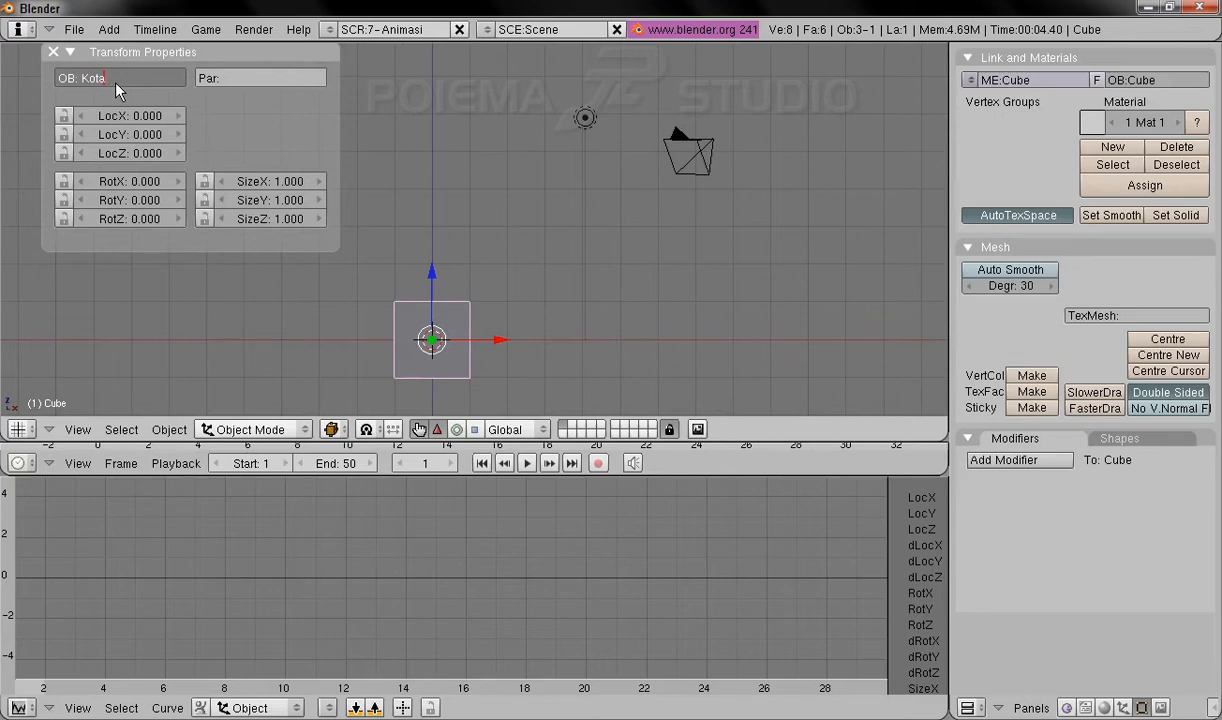
pyautogui.press('Return')
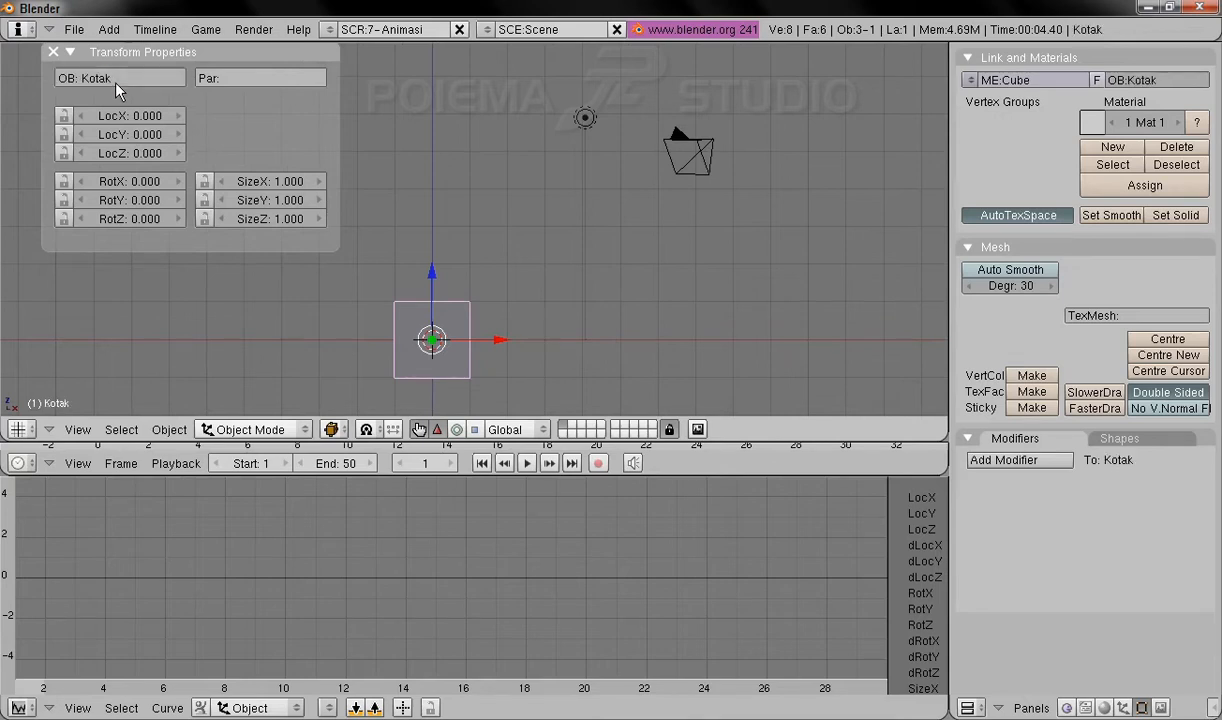
pyautogui.click(136, 154)
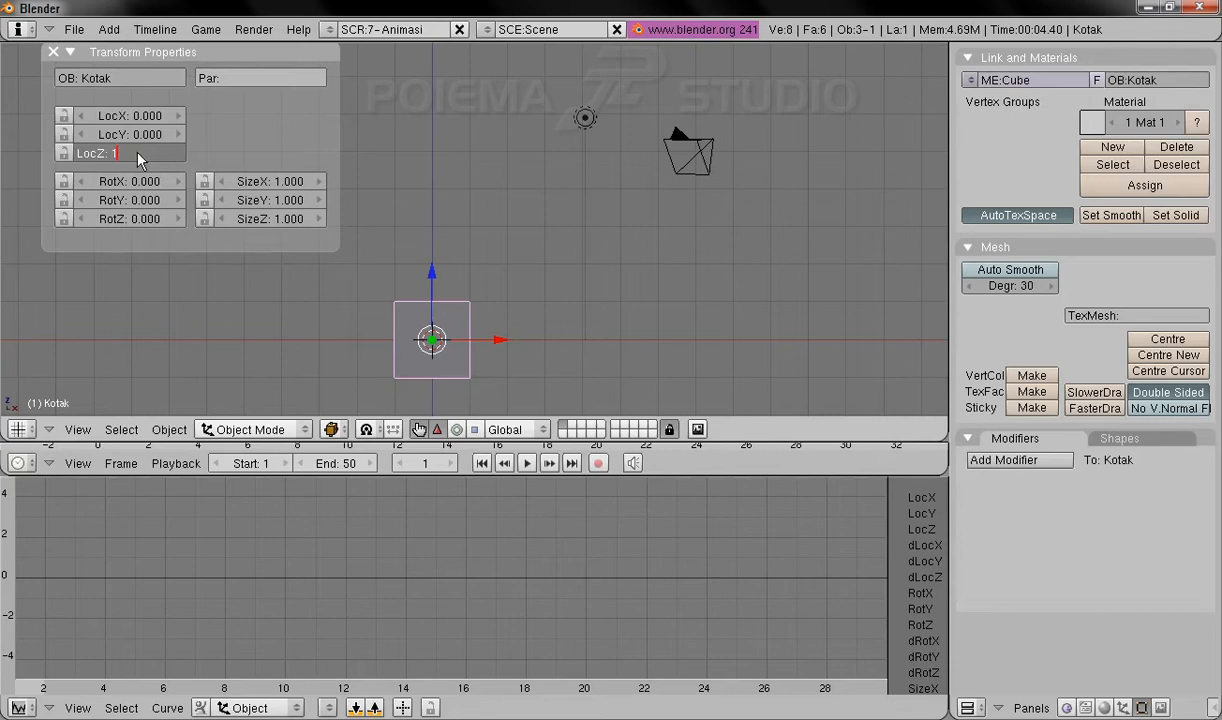
pyautogui.press('Return')
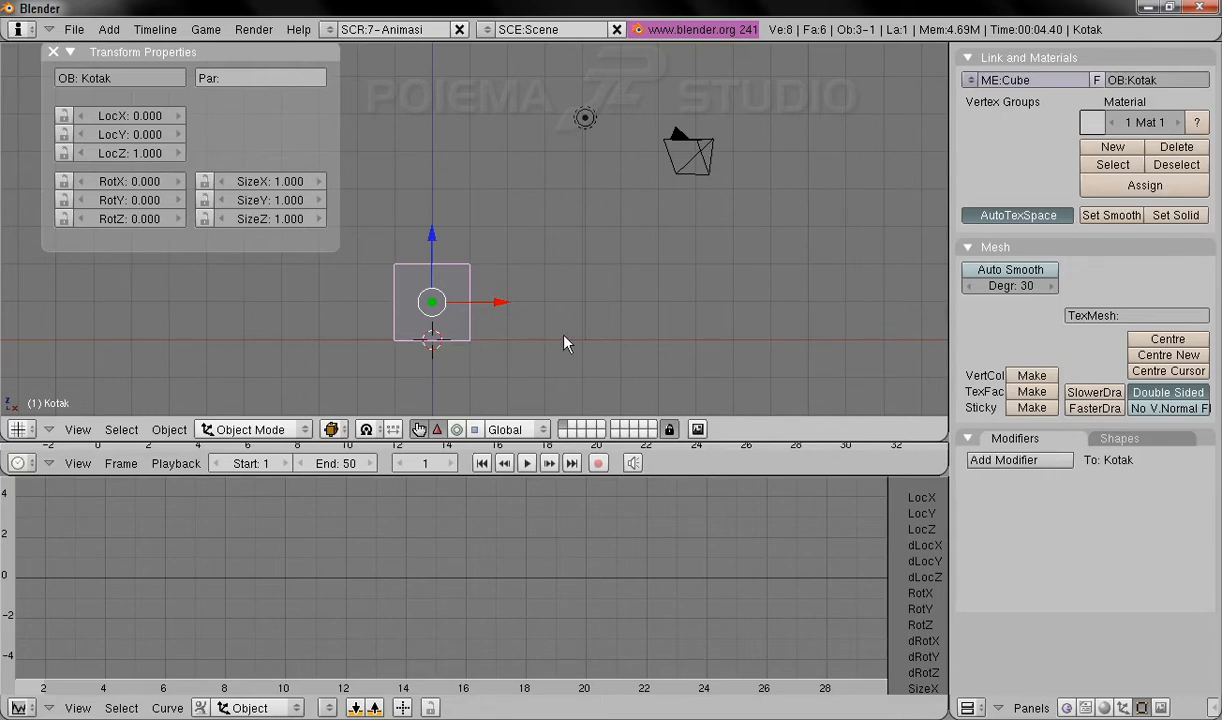
# Insert a Loc keyframe for Kotak at frame 1.
pyautogui.keyDown('shift'); pyautogui.moveTo(556, 298); pyautogui.dragTo(532, 330, button='middle'); pyautogui.keyUp('shift')
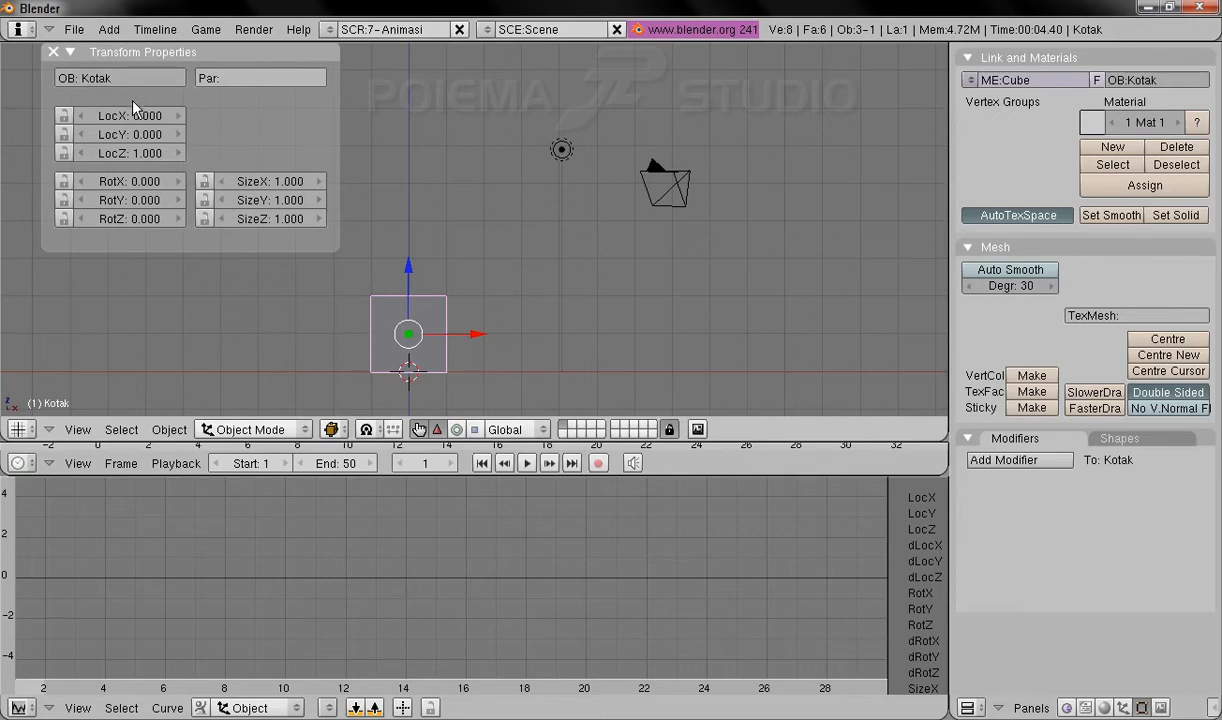
pyautogui.click(169, 430)
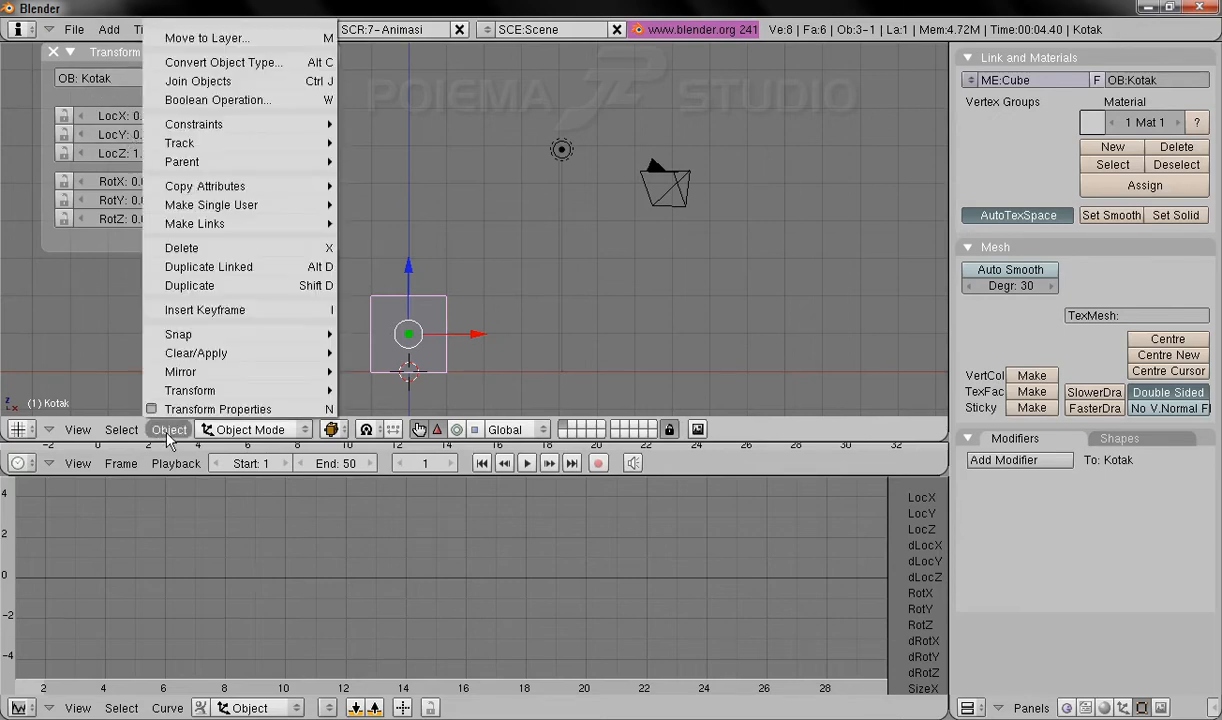
pyautogui.click(252, 318)
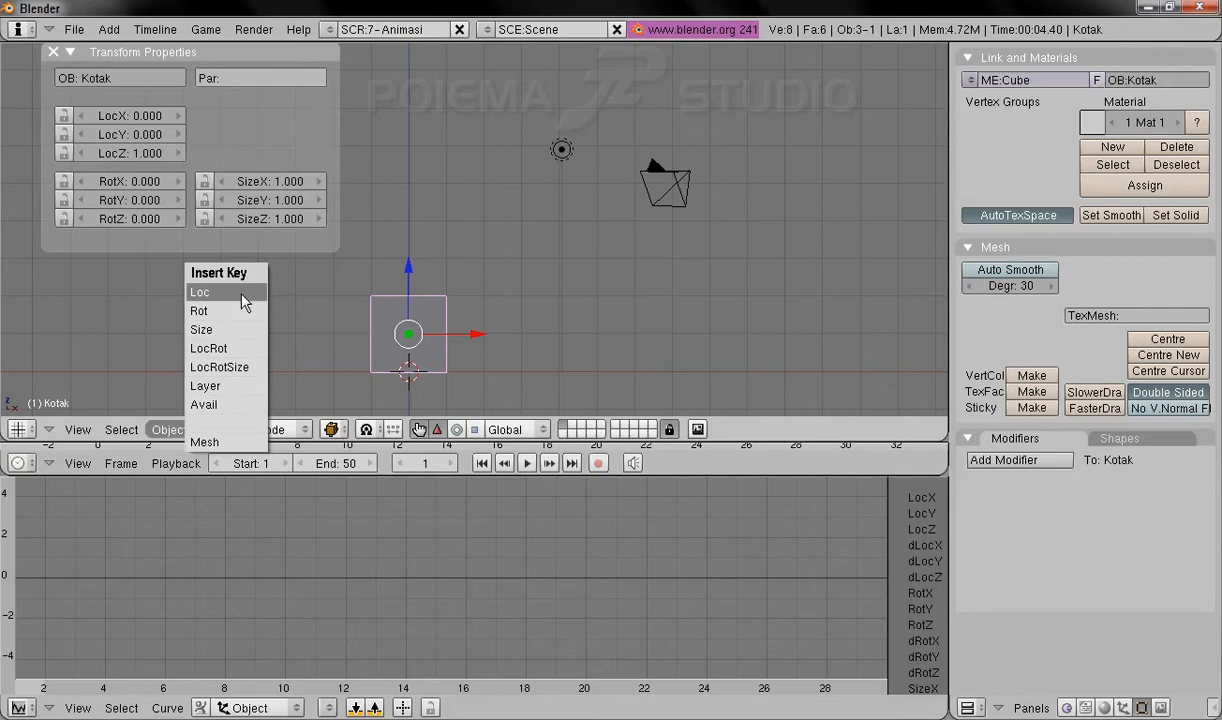
pyautogui.click(241, 296)
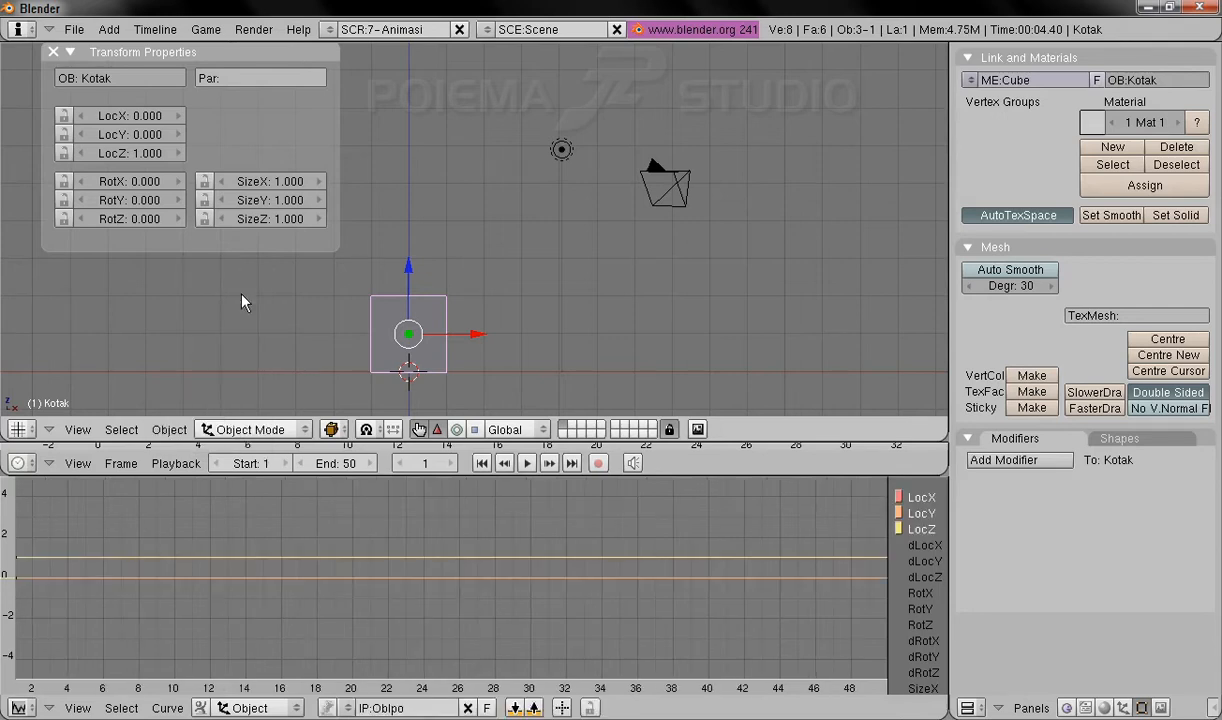
# At frame 50, set Kotak's LocX to 10 and insert a Loc keyframe.
pyautogui.click(425, 464)
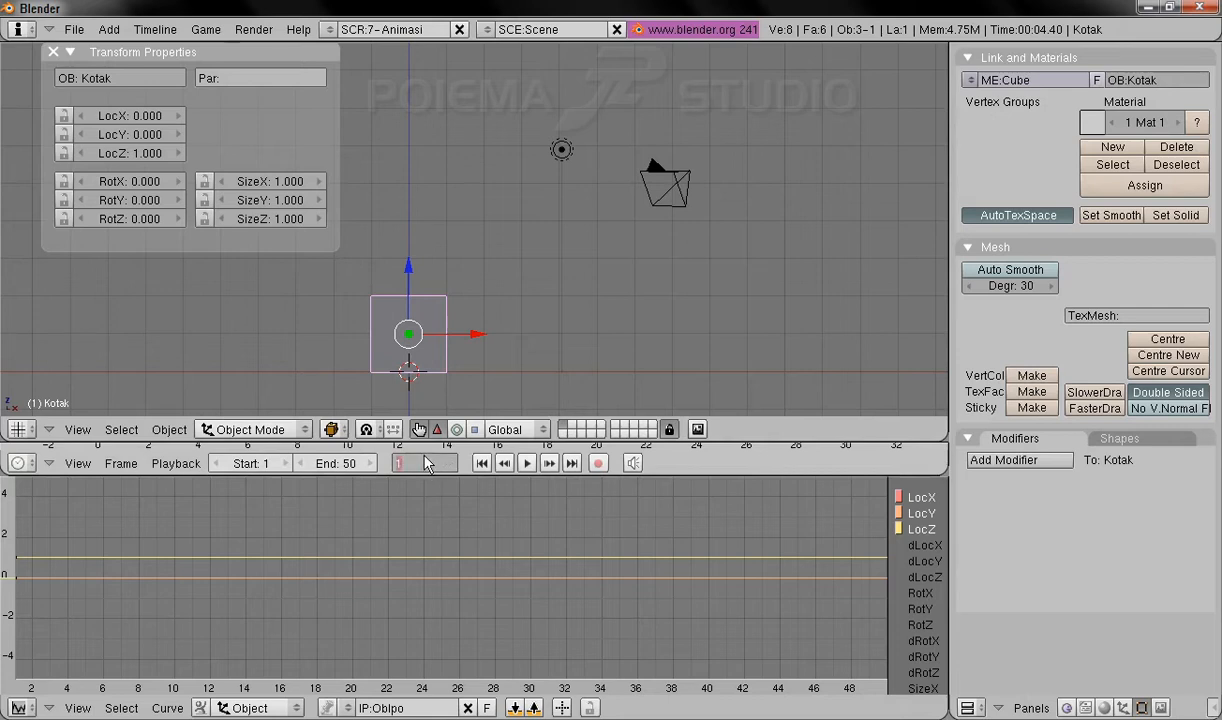
pyautogui.press('BackSpace')
pyautogui.write('50')
pyautogui.press('Return')
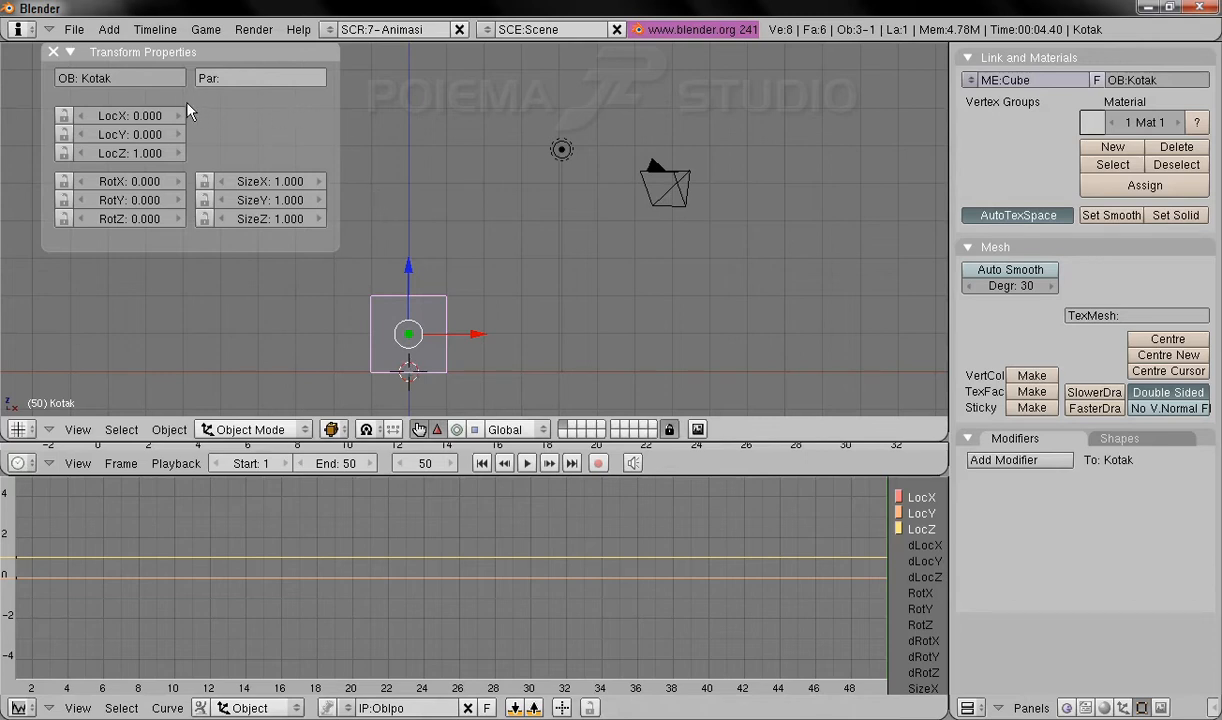
pyautogui.click(131, 117)
pyautogui.write('10')
pyautogui.press('Return')
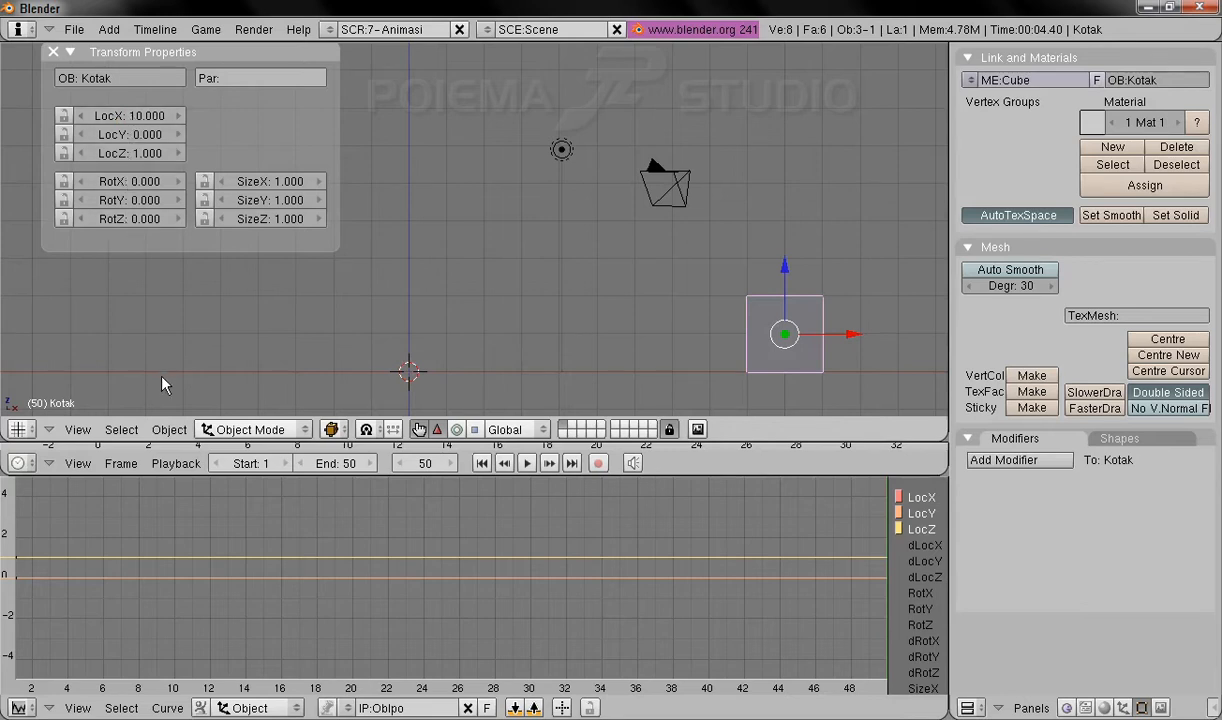
pyautogui.click(169, 429)
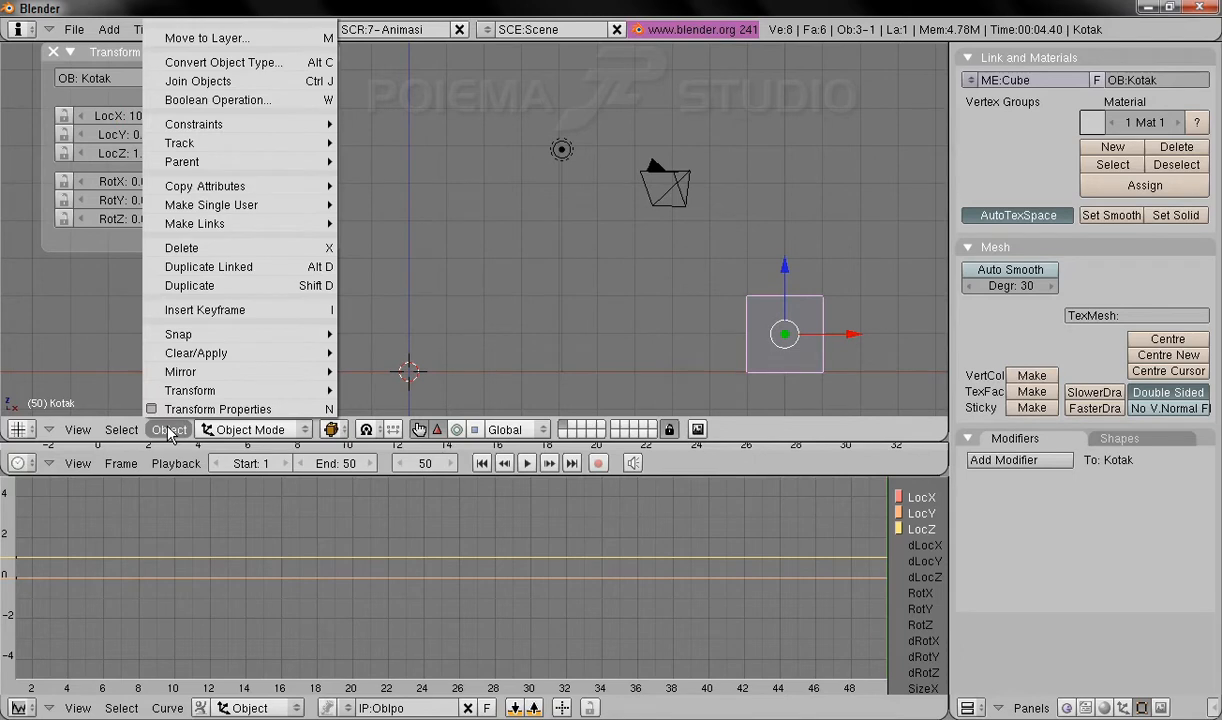
pyautogui.click(244, 312)
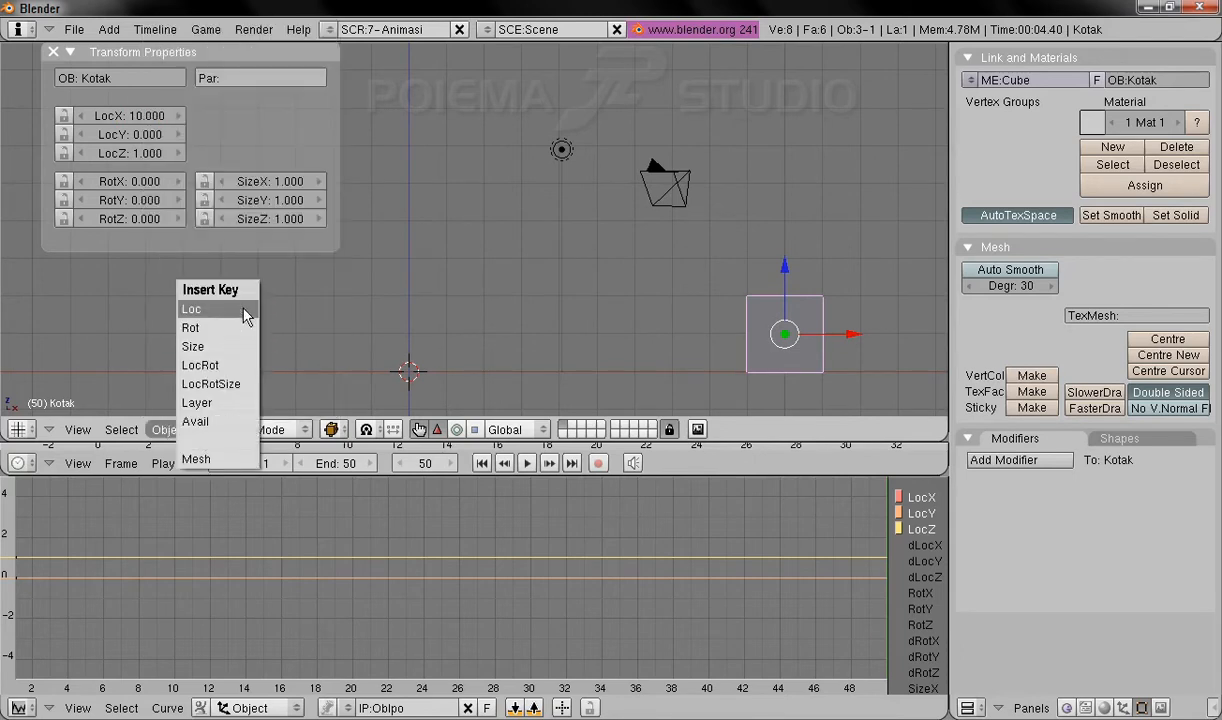
pyautogui.click(246, 312)
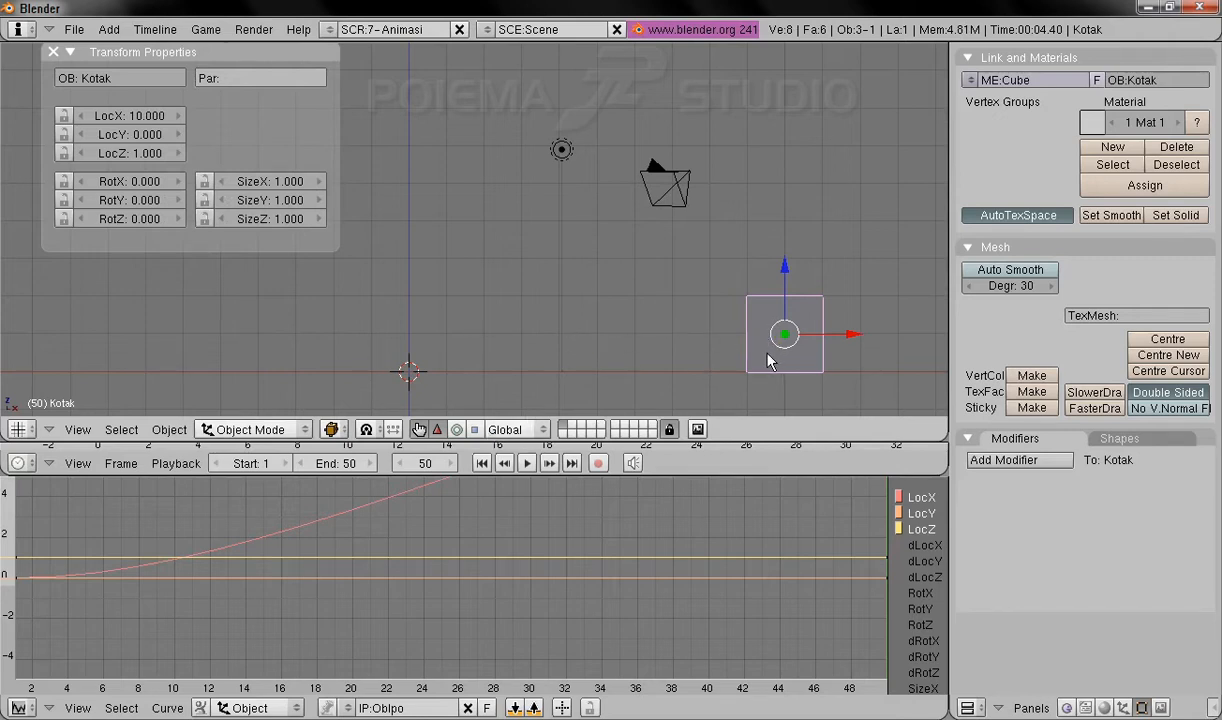
# Play the horizontal movement animation from frame 1, stop it, and return to the first frame.
pyautogui.click(481, 464)
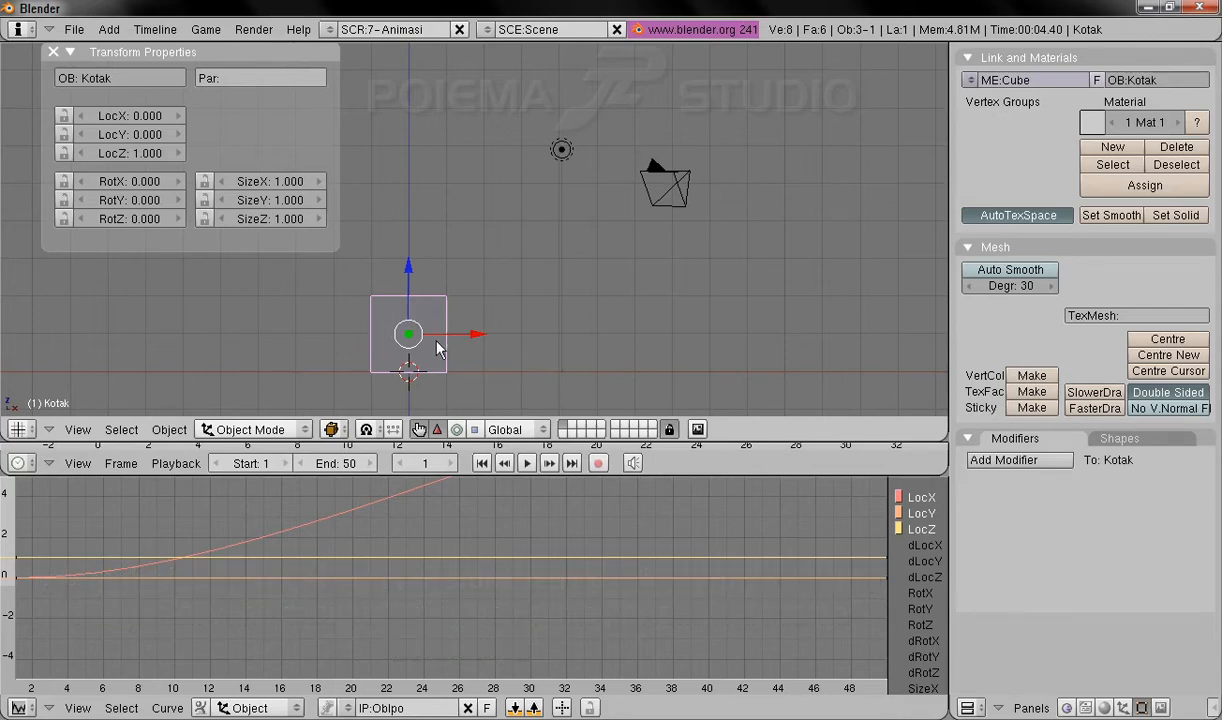
pyautogui.click(529, 466)
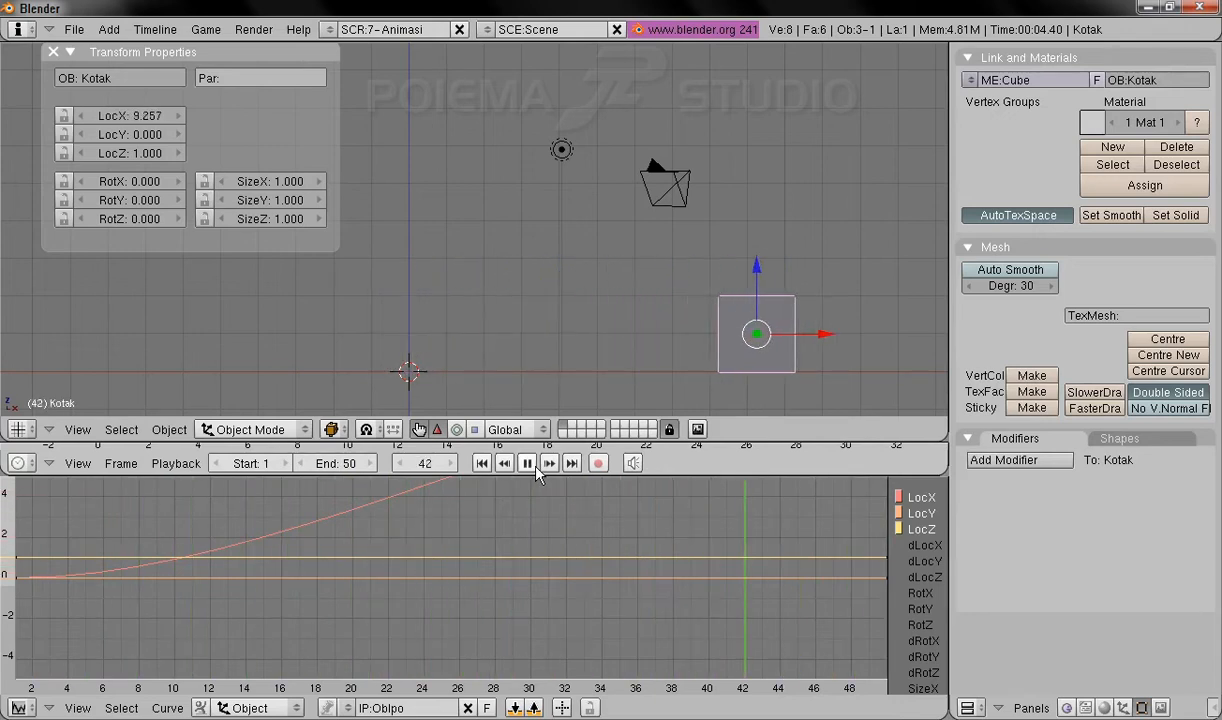
pyautogui.click(530, 464)
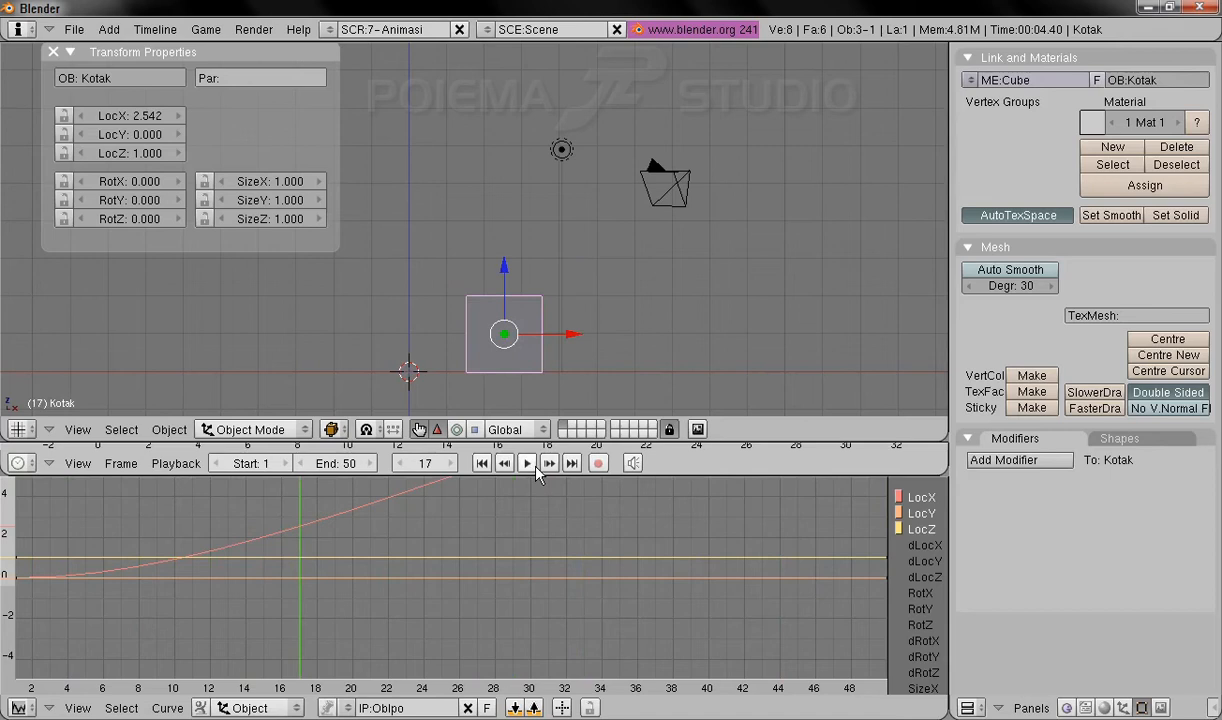
pyautogui.click(481, 463)
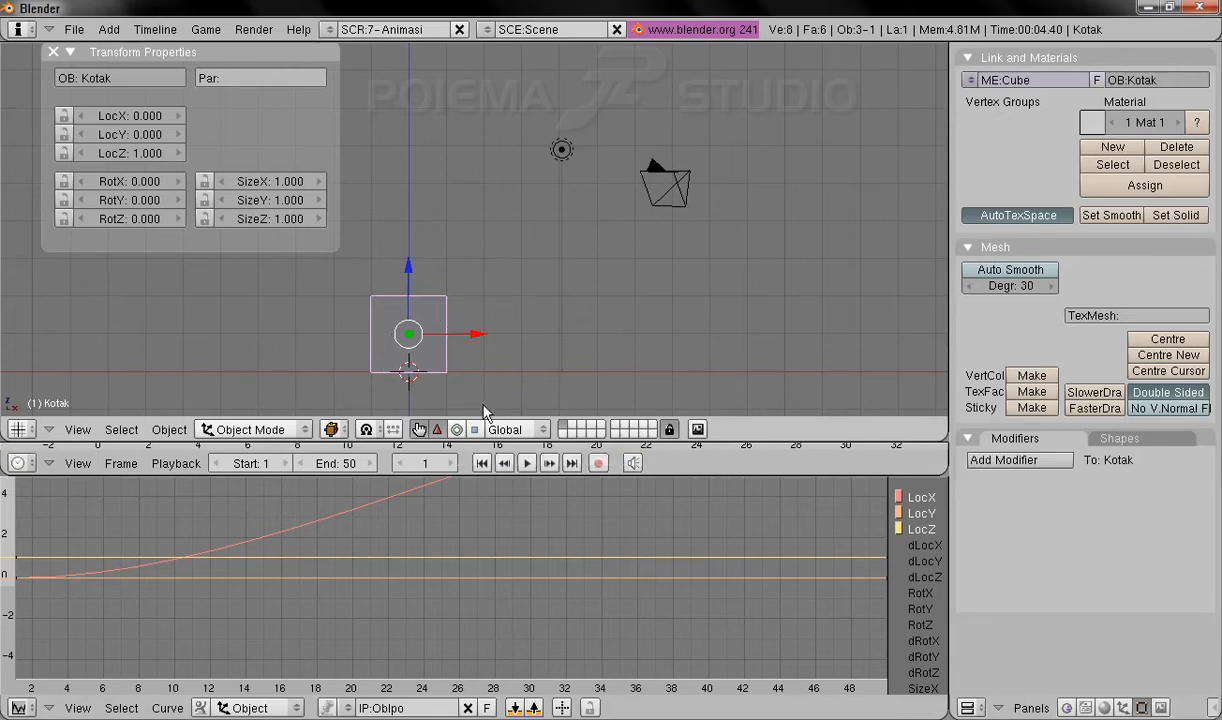
# At frame 25, set Kotak's LocZ to 5 and insert a Loc keyframe.
pyautogui.click(424, 470)
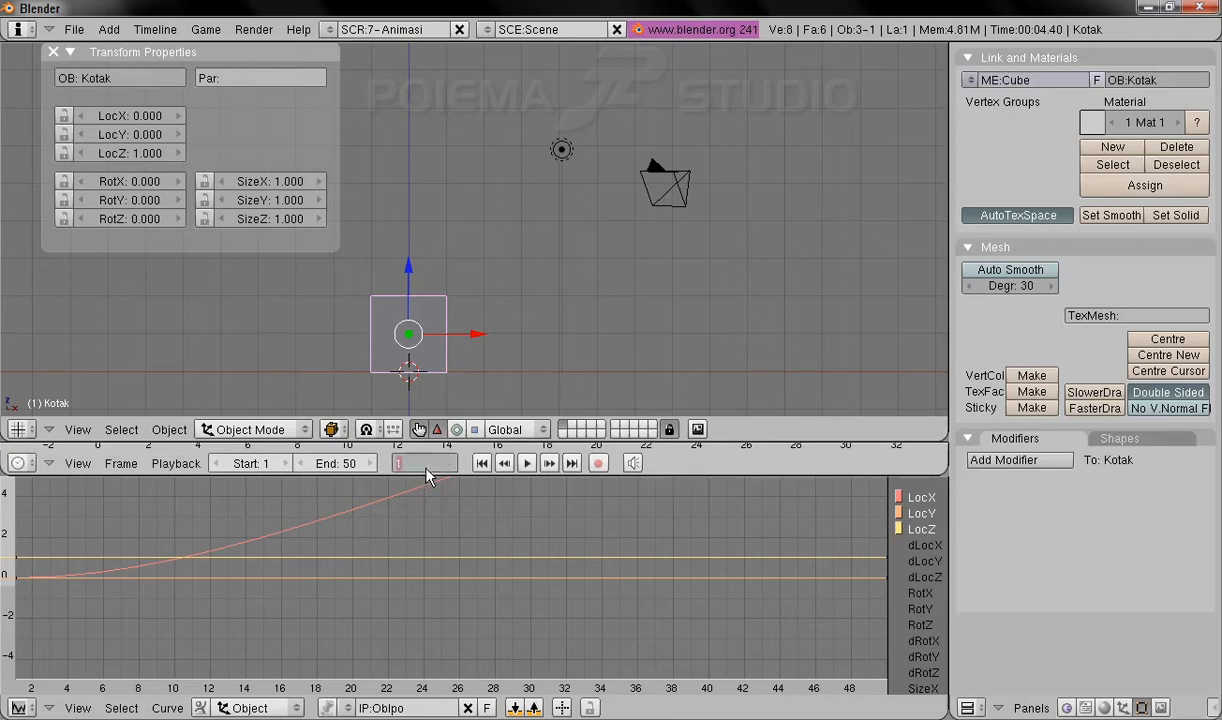
pyautogui.write('25')
pyautogui.press('Return')
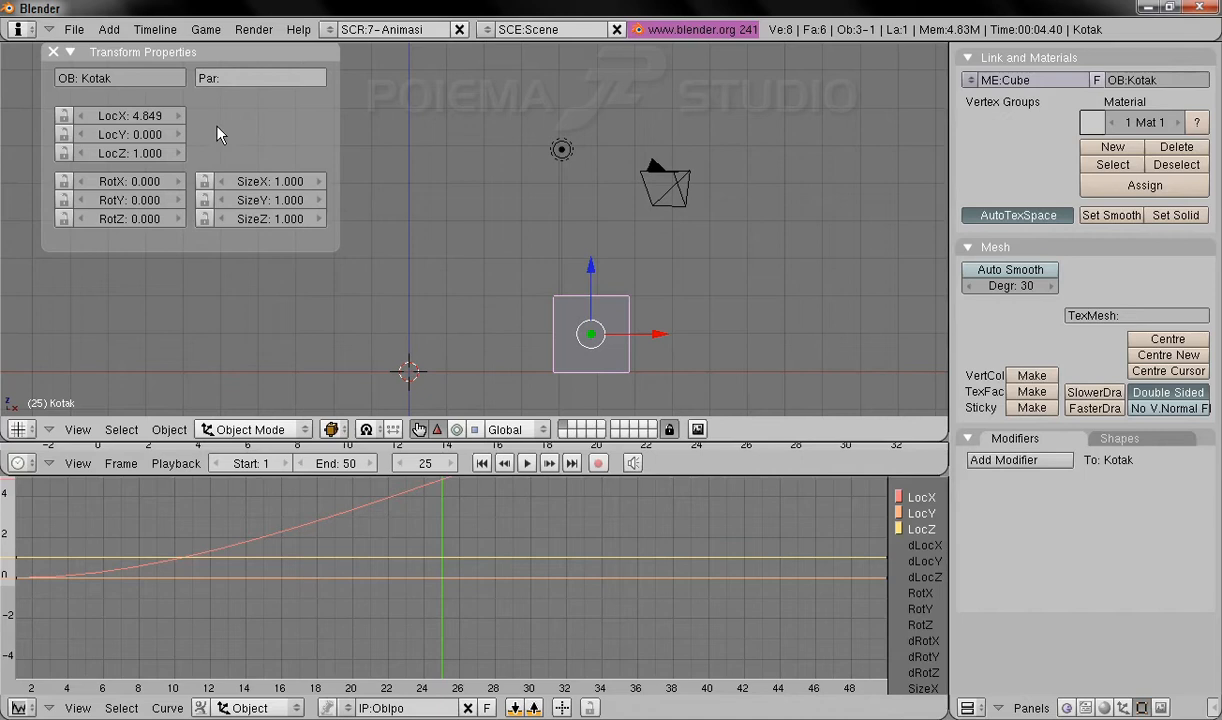
pyautogui.click(129, 158)
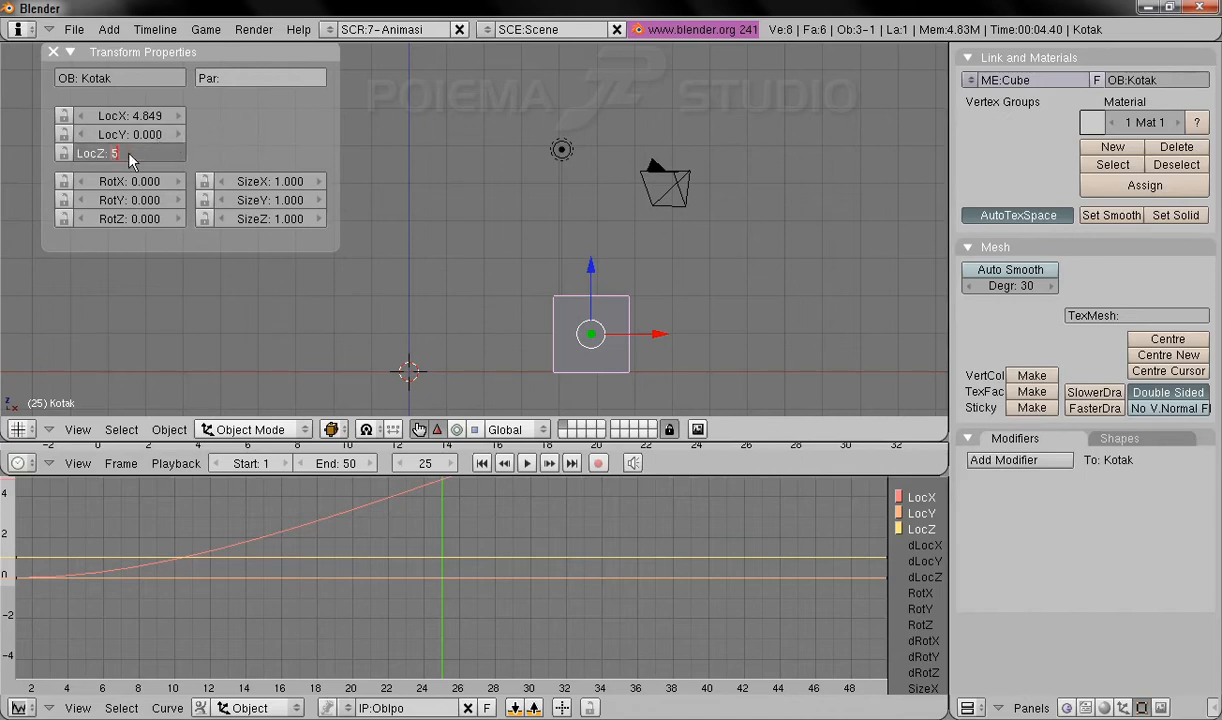
pyautogui.press('Return')
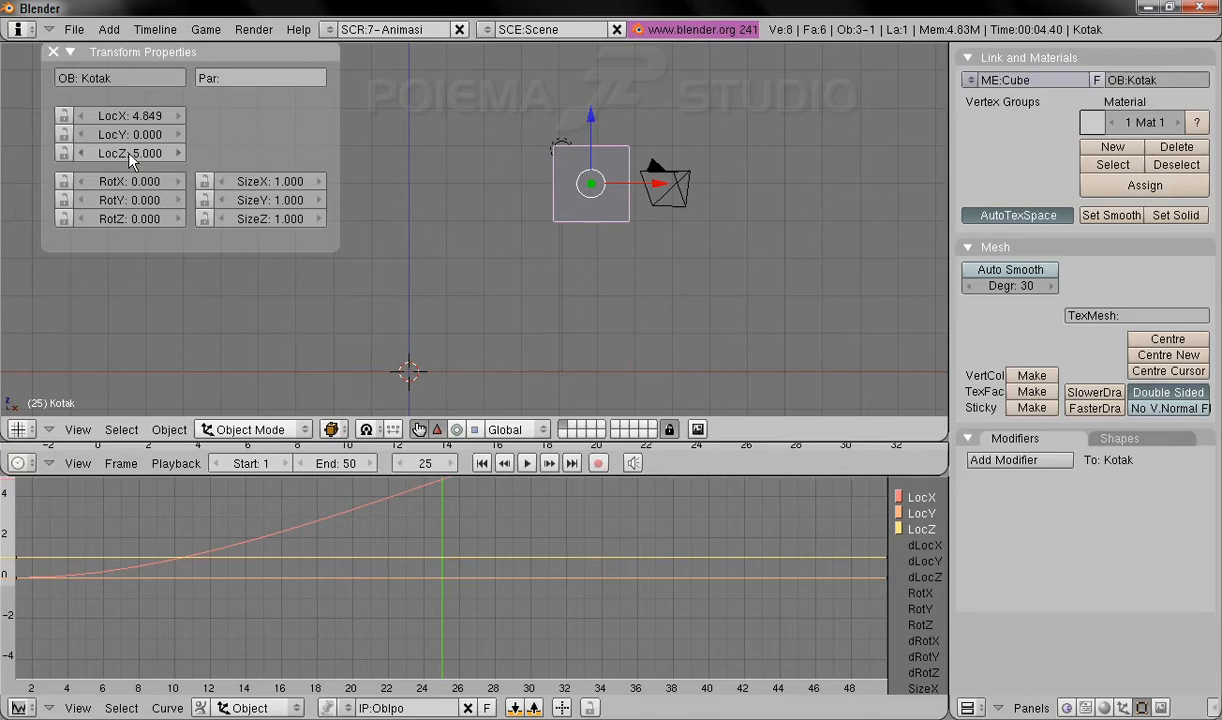
pyautogui.click(170, 430)
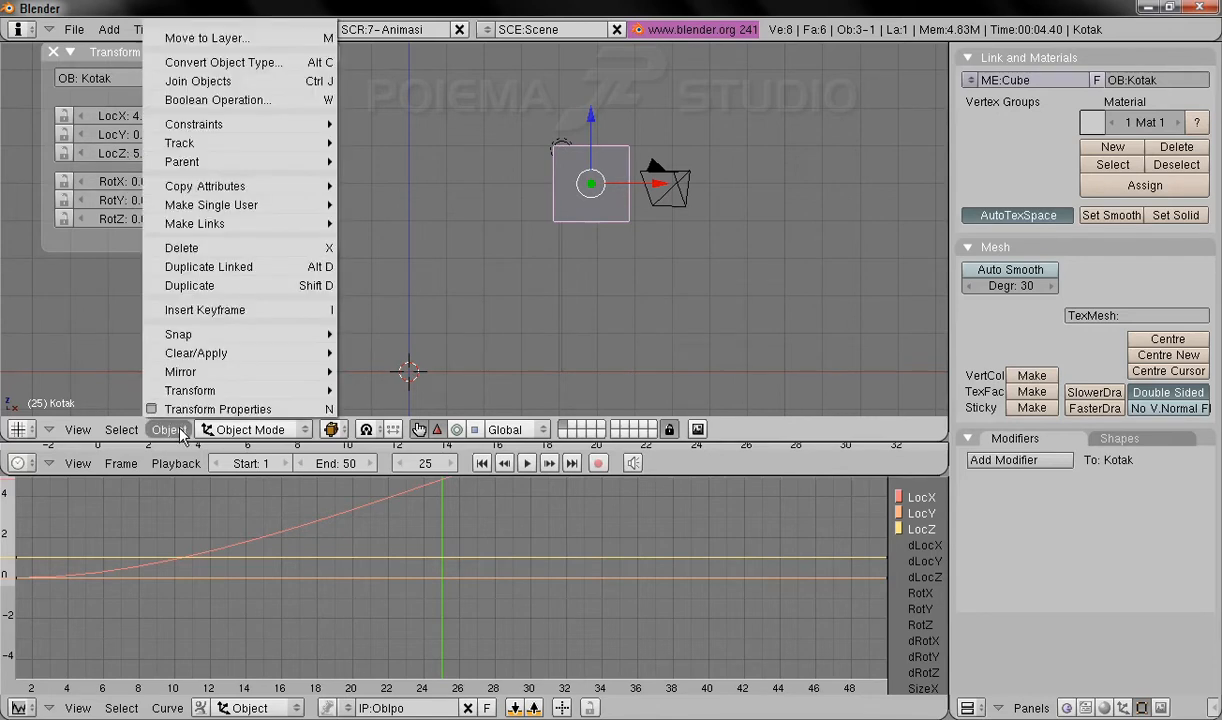
pyautogui.click(210, 311)
pyautogui.click(213, 317)
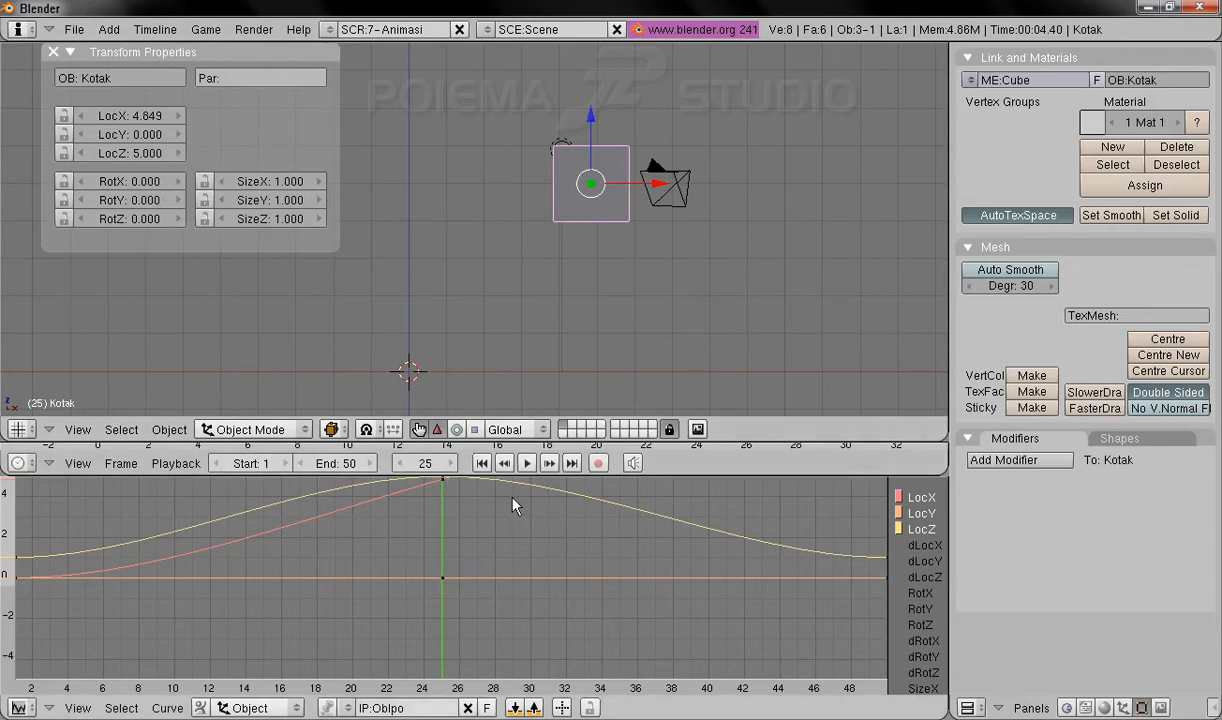
# Play the rising and falling movement from the first frame, stop it, and rewind to frame 1.
pyautogui.click(481, 463)
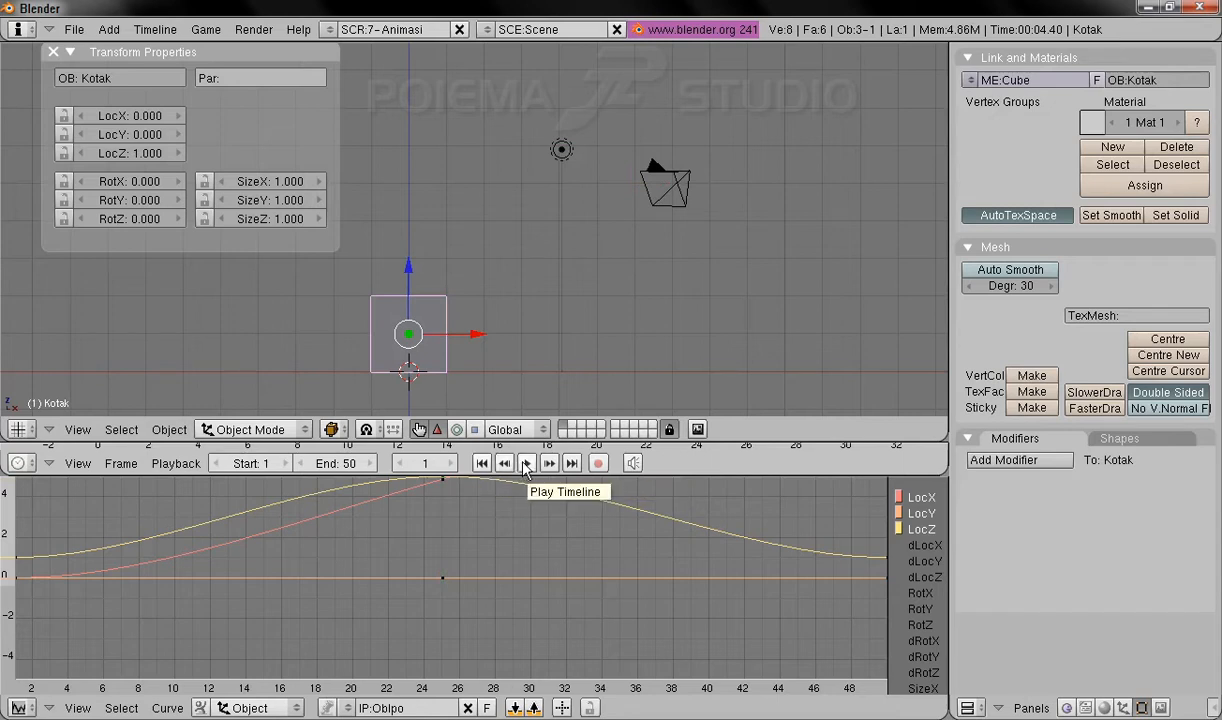
pyautogui.click(526, 463)
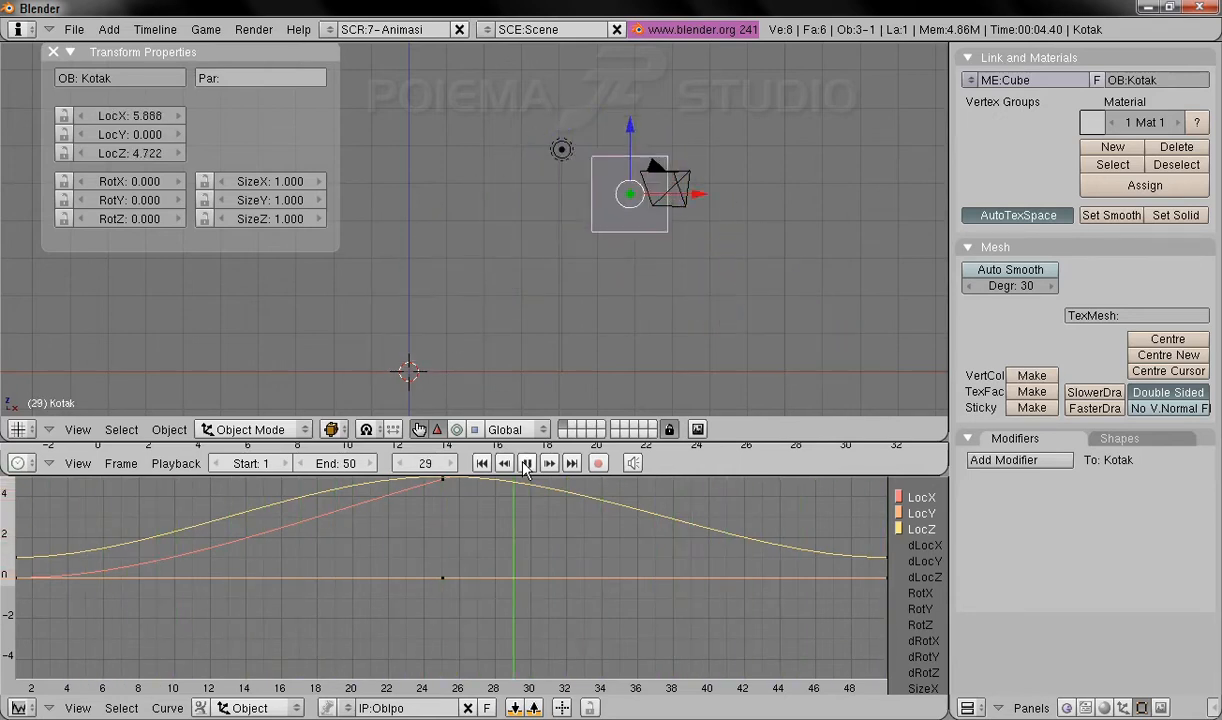
pyautogui.click(527, 464)
pyautogui.click(481, 464)
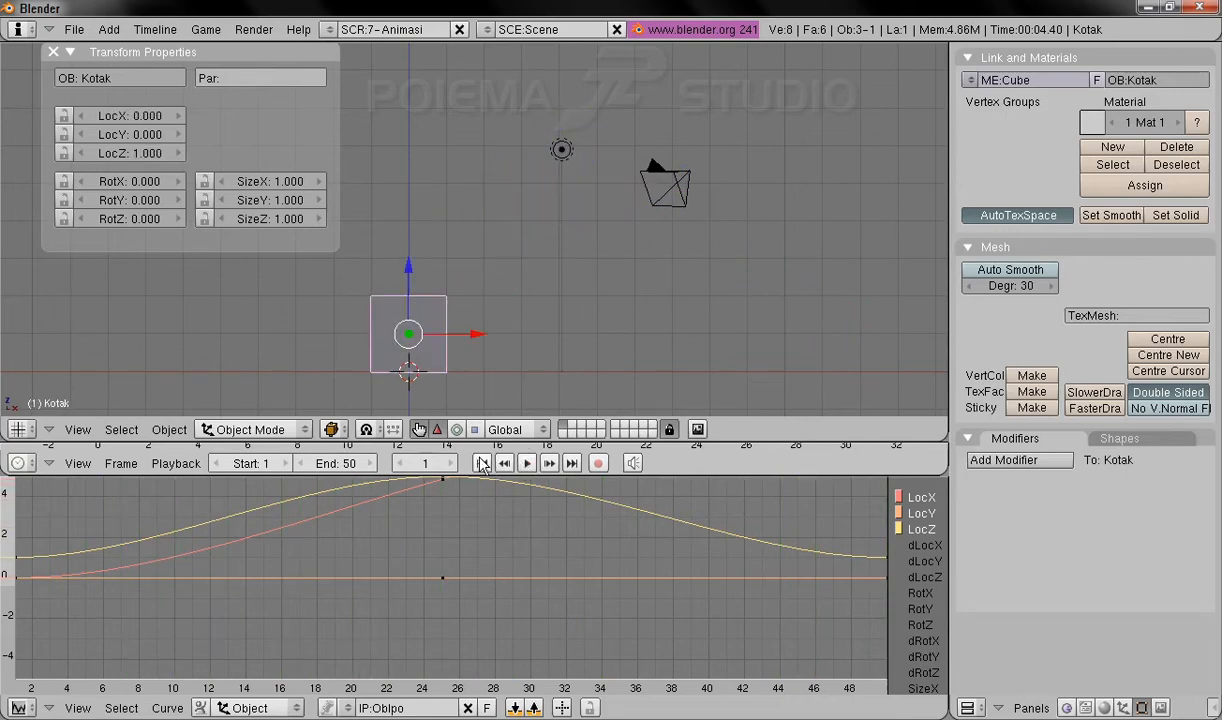
# Check the cube's position at frame 25, return to frame 1, and step forward to frame 6.
pyautogui.click(430, 467)
pyautogui.write('25')
pyautogui.press('Return')
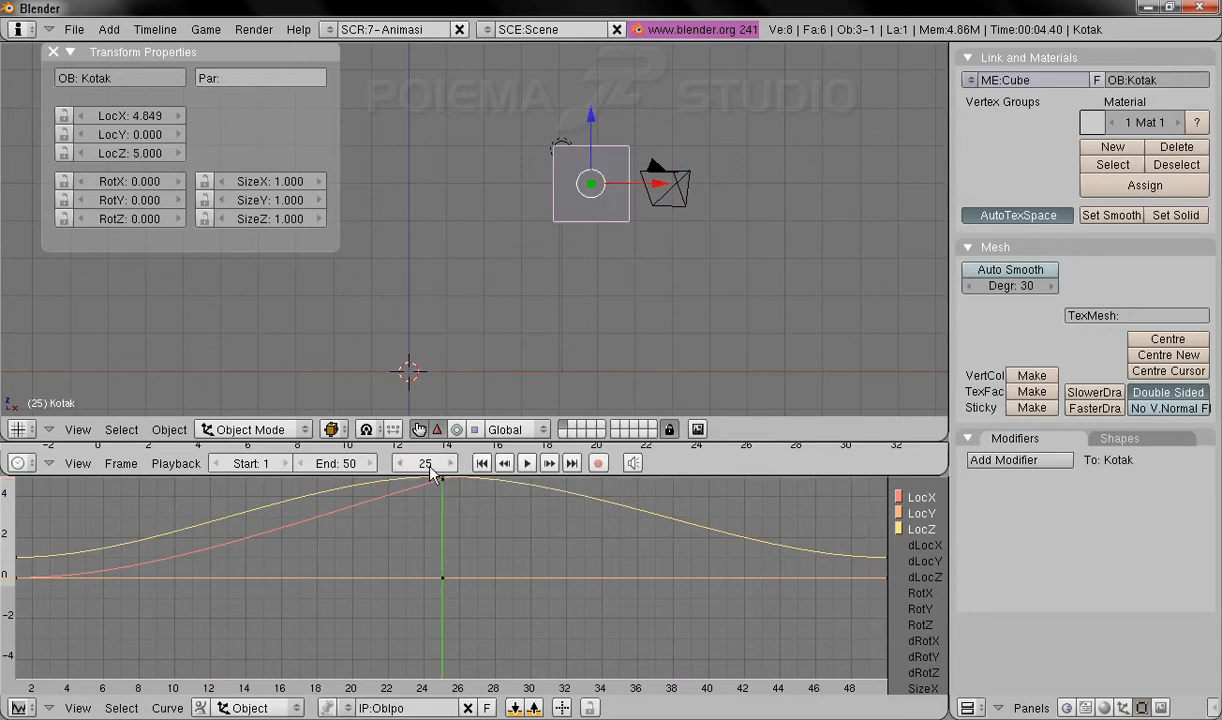
pyautogui.click(480, 465)
pyautogui.click(451, 463)
pyautogui.click(451, 463)
pyautogui.click(451, 463)
pyautogui.click(451, 463)
pyautogui.click(451, 463)
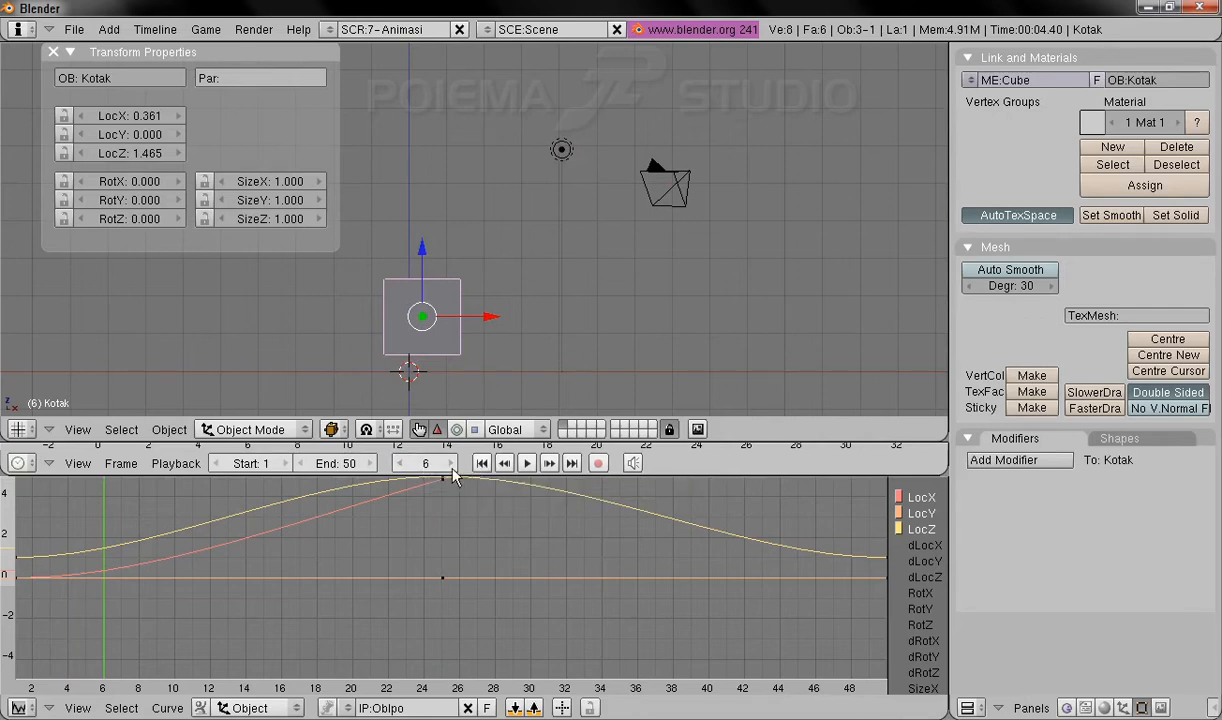
# Jump to frame 26 and step forward one frame at a time to frame 46 to examine the cube's descent.
pyautogui.click(428, 464)
pyautogui.write('26')
pyautogui.press('Return')
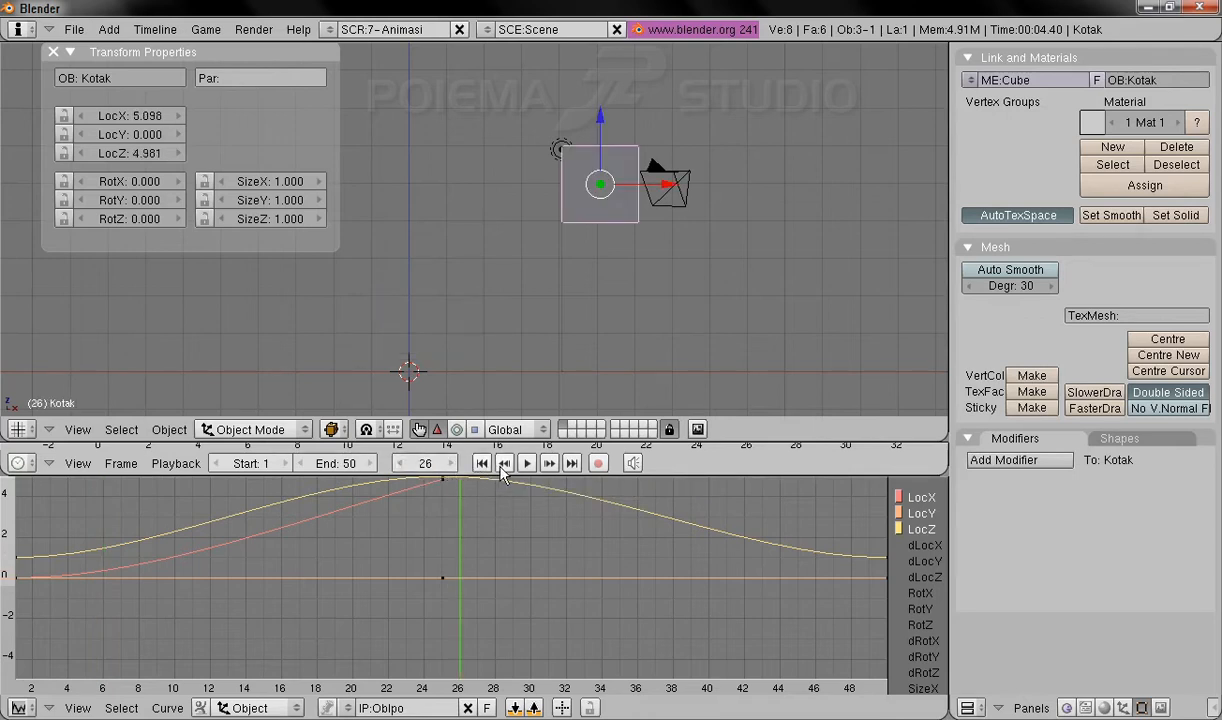
pyautogui.click(452, 464)
pyautogui.click(452, 464)
pyautogui.click(452, 464)
pyautogui.click(452, 464)
pyautogui.click(452, 464)
pyautogui.click(452, 464)
pyautogui.click(452, 464)
pyautogui.click(452, 464)
pyautogui.click(452, 464)
pyautogui.click(452, 464)
pyautogui.click(452, 464)
pyautogui.click(452, 464)
pyautogui.click(452, 464)
pyautogui.click(452, 464)
pyautogui.click(452, 464)
pyautogui.click(452, 464)
pyautogui.click(452, 464)
pyautogui.click(452, 464)
pyautogui.click(452, 464)
pyautogui.click(452, 464)
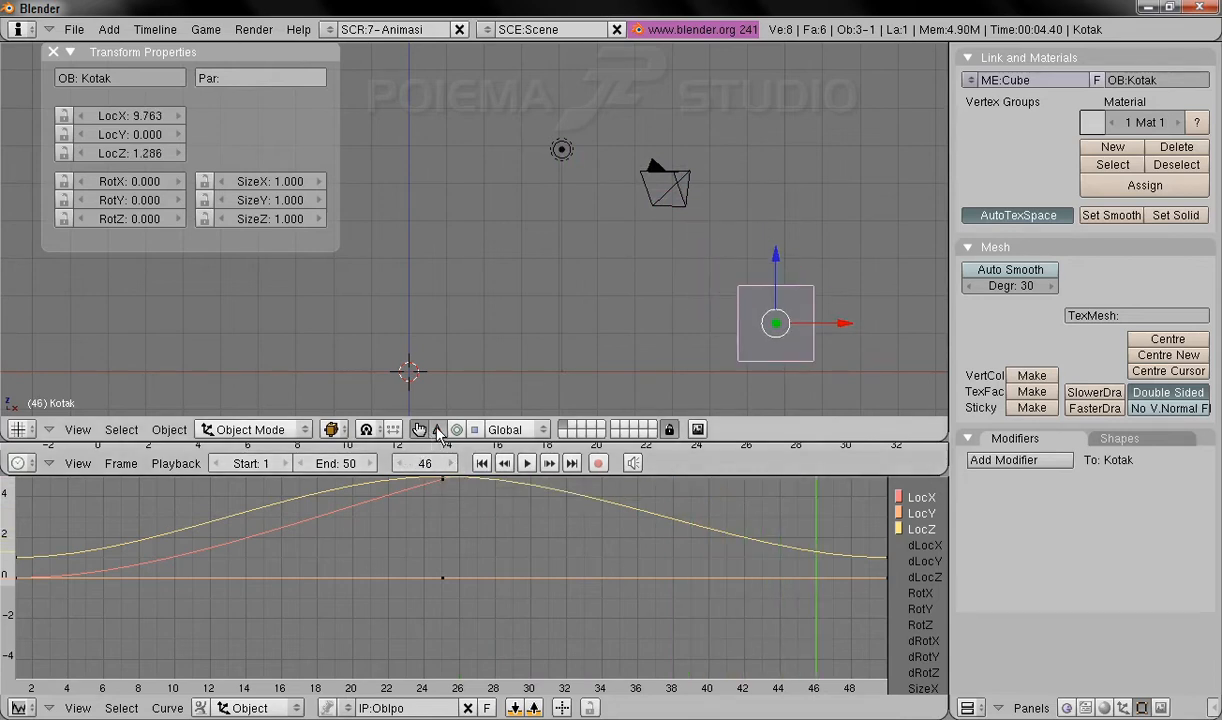
# Return to frame 1 and insert a Rot keyframe for Kotak.
pyautogui.click(481, 464)
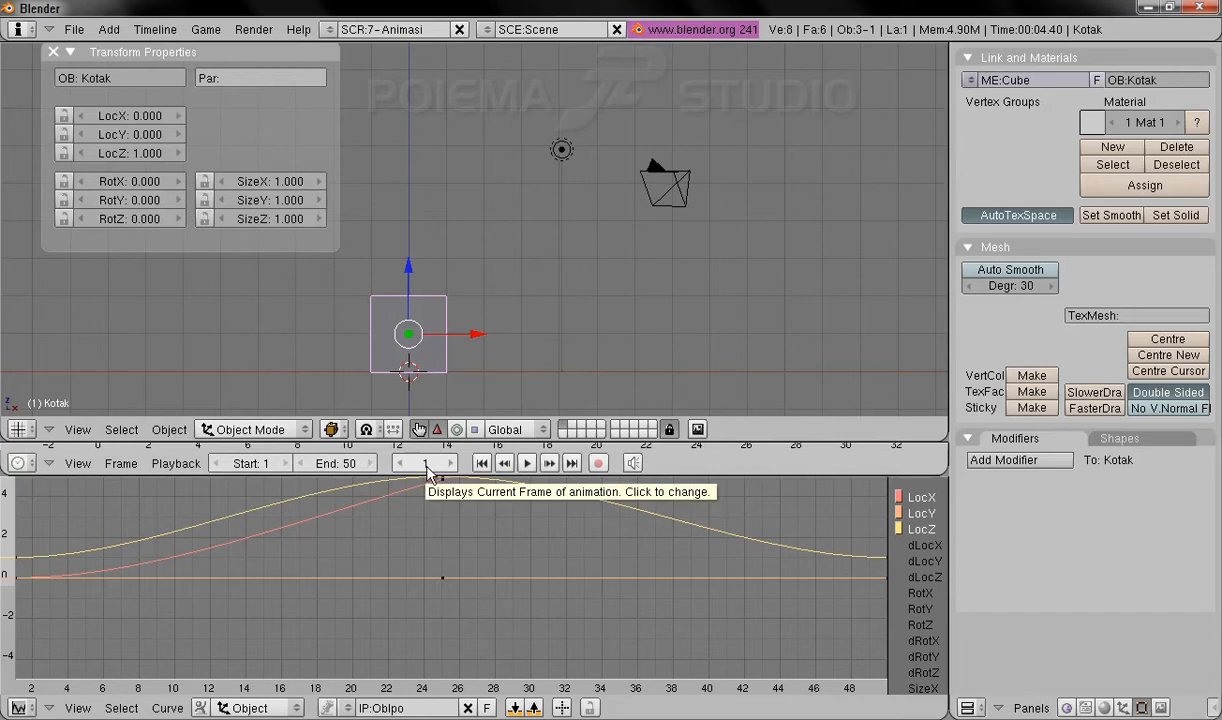
pyautogui.click(178, 429)
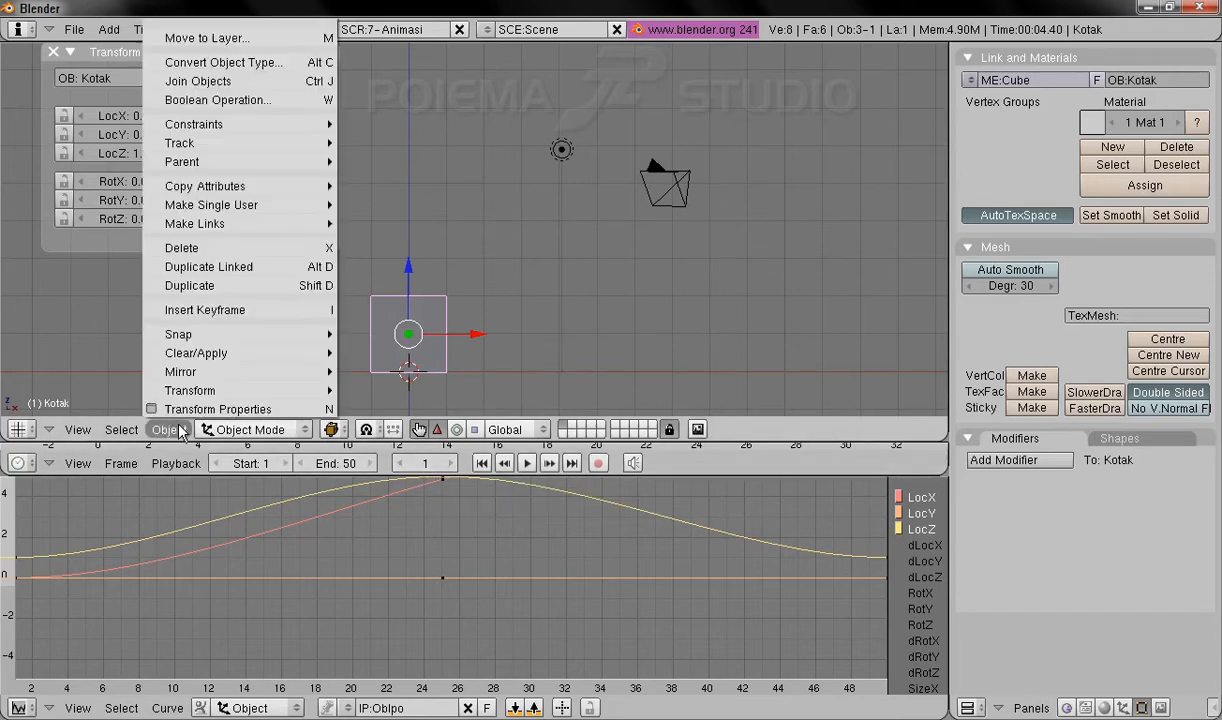
pyautogui.click(238, 310)
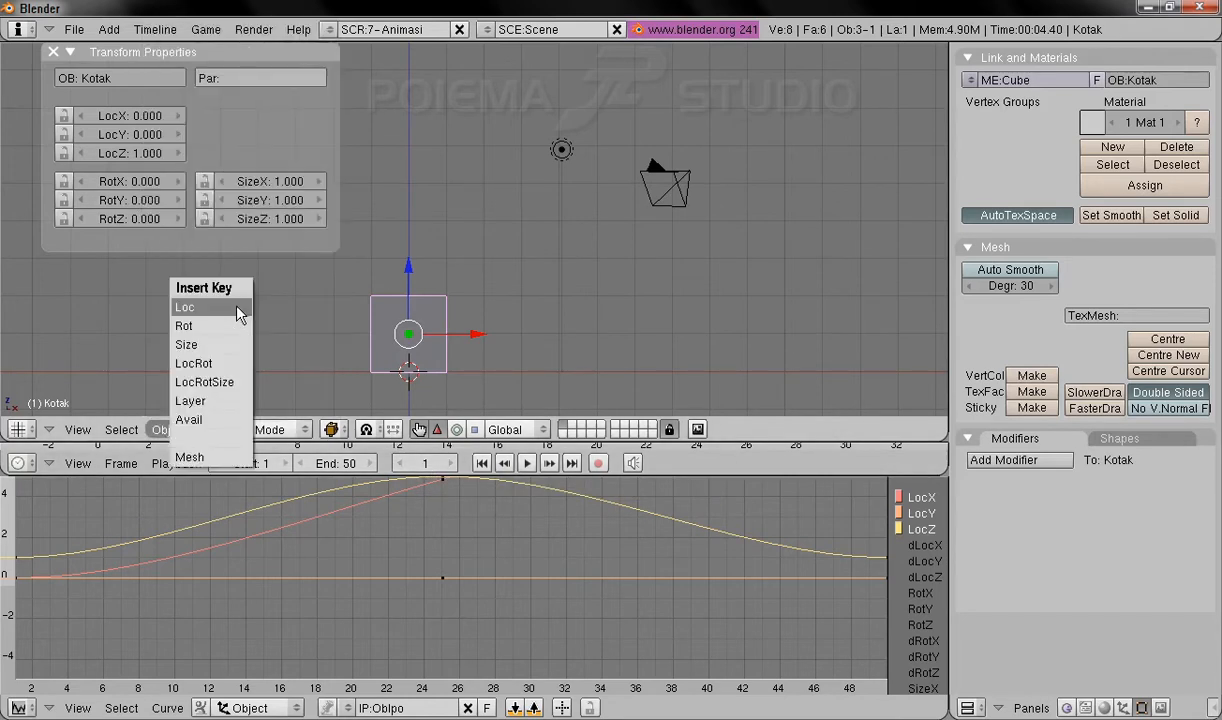
pyautogui.click(218, 327)
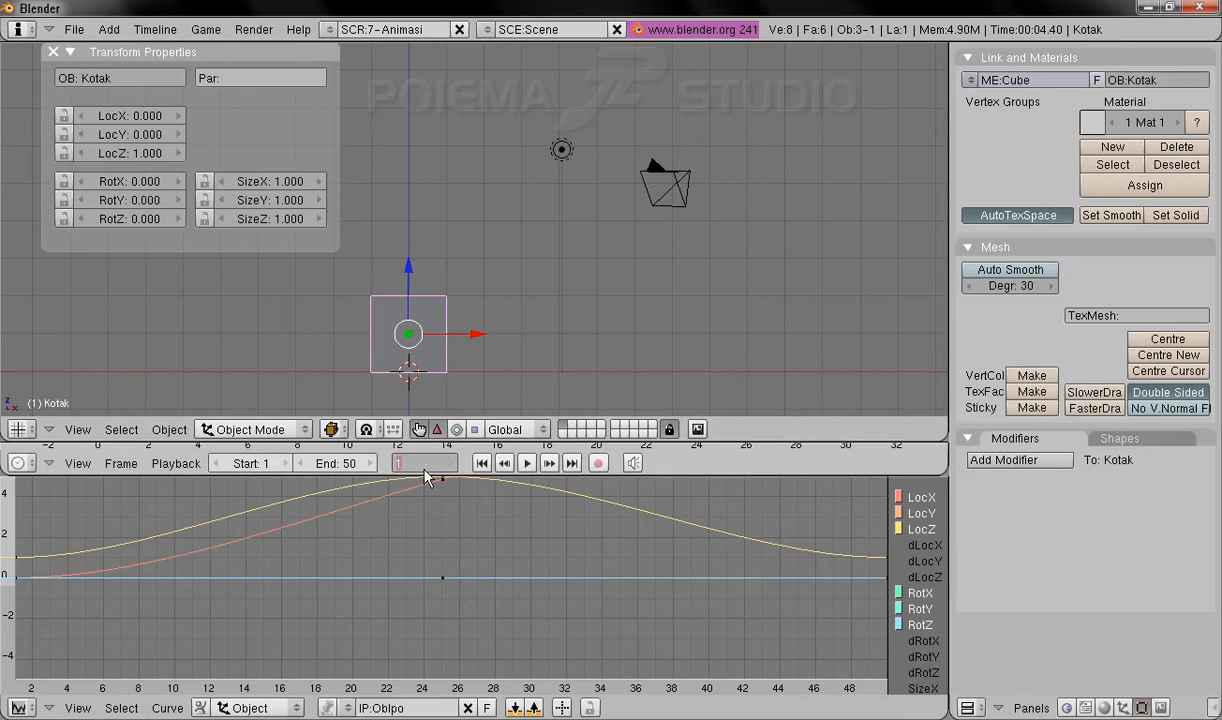
# At frame 50, set Kotak's RotY to 360 and insert a Rot keyframe.
pyautogui.write('50')
pyautogui.press('Return')
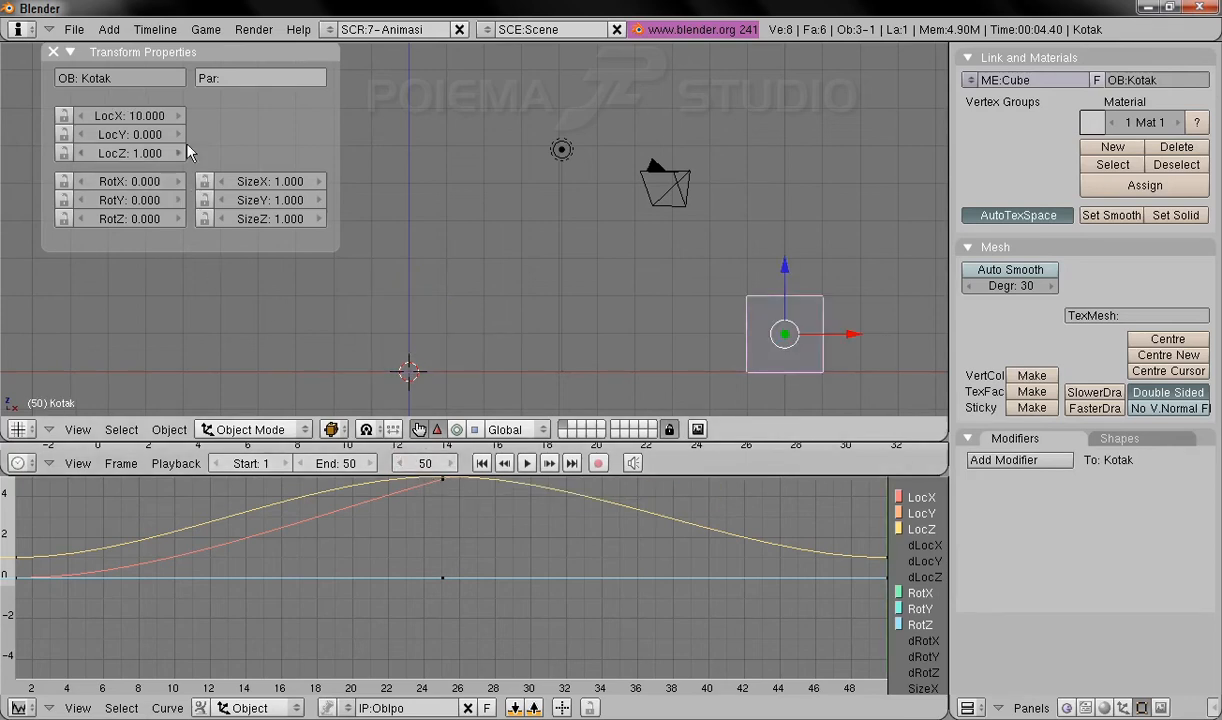
pyautogui.click(125, 205)
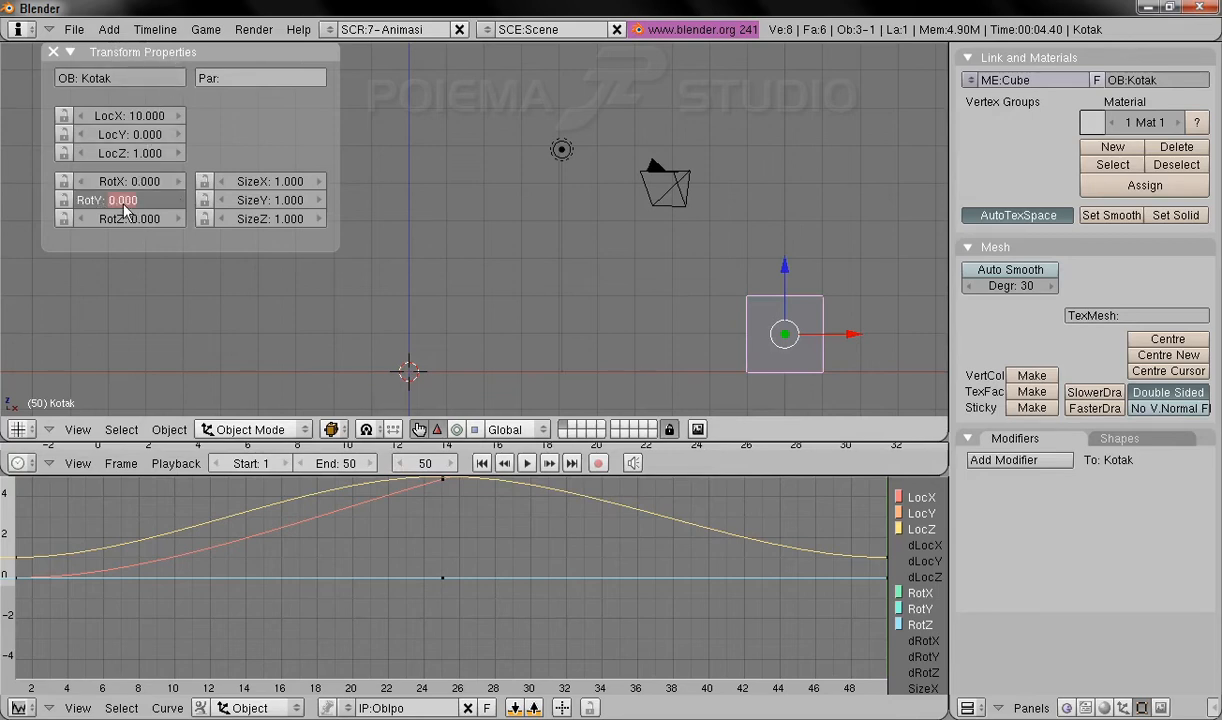
pyautogui.write('360')
pyautogui.press('Return')
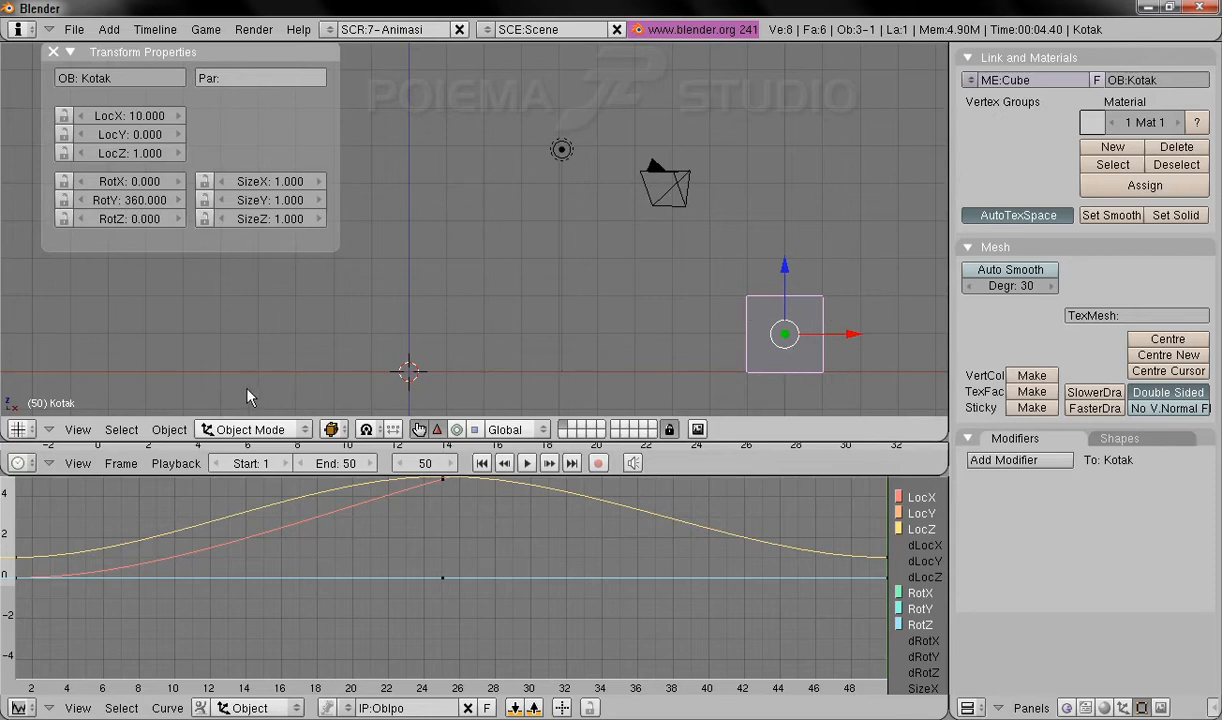
pyautogui.click(169, 429)
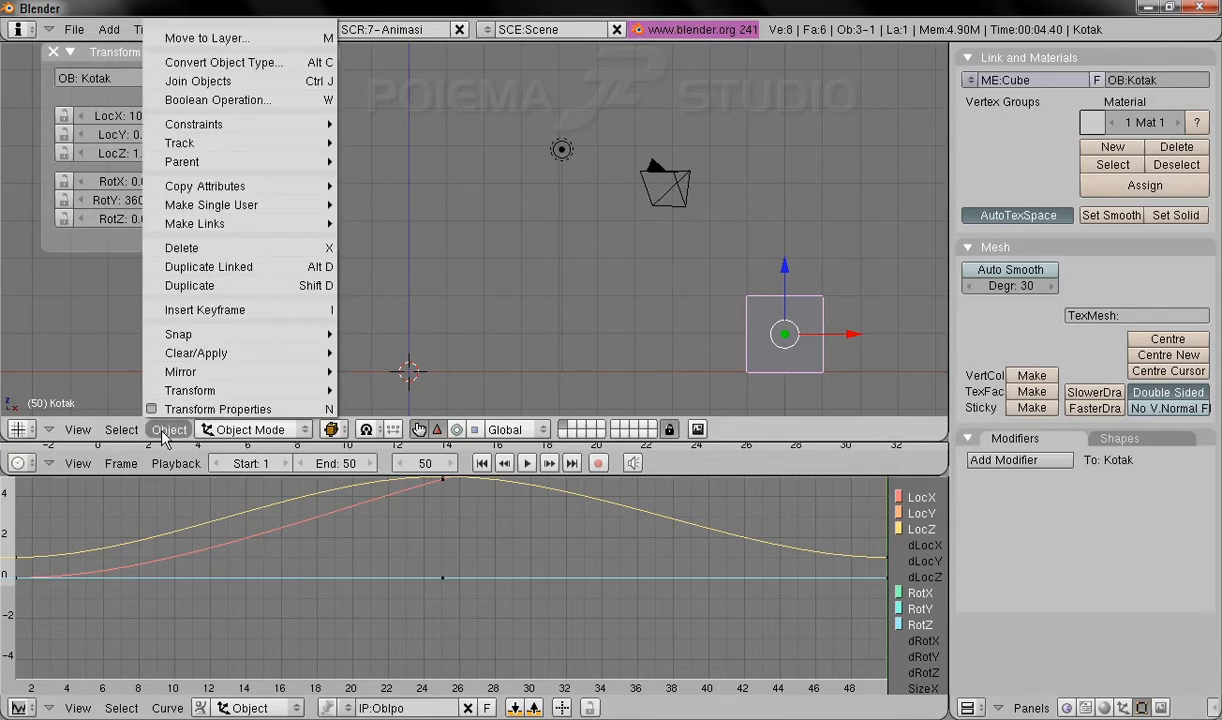
pyautogui.click(212, 314)
pyautogui.click(212, 316)
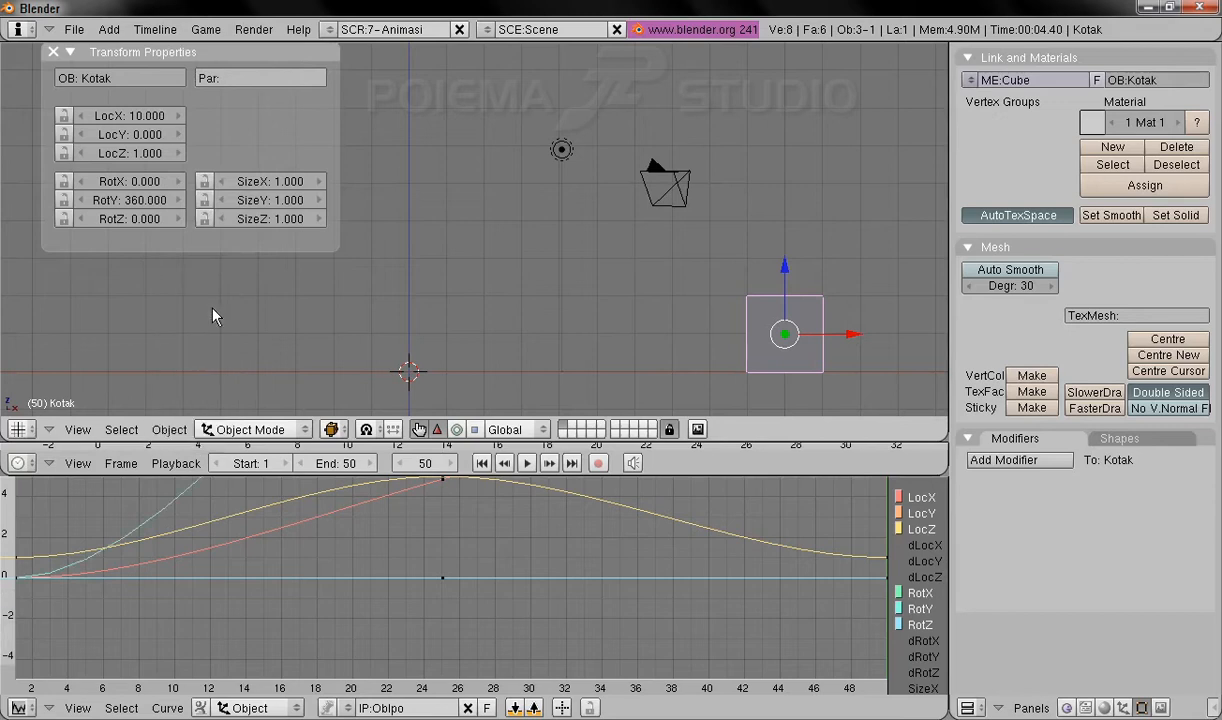
# Play the combined movement and rotation from the first frame, stop it, and rewind to frame 1.
pyautogui.click(481, 465)
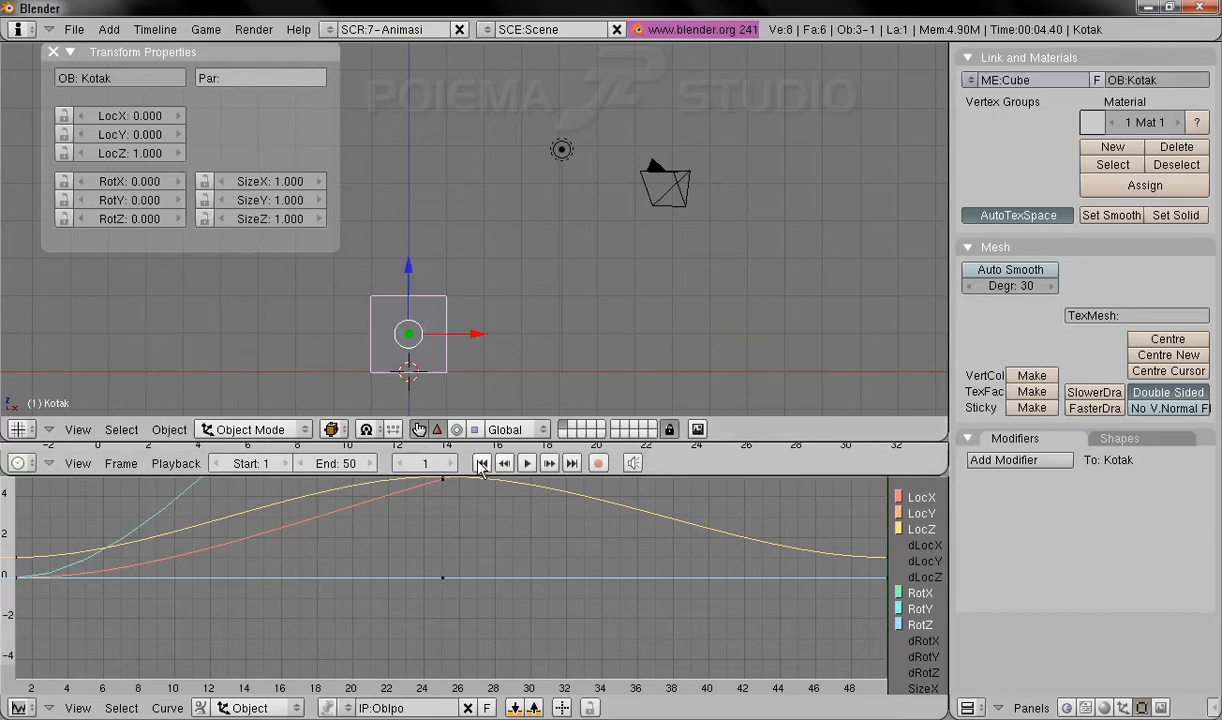
pyautogui.click(530, 472)
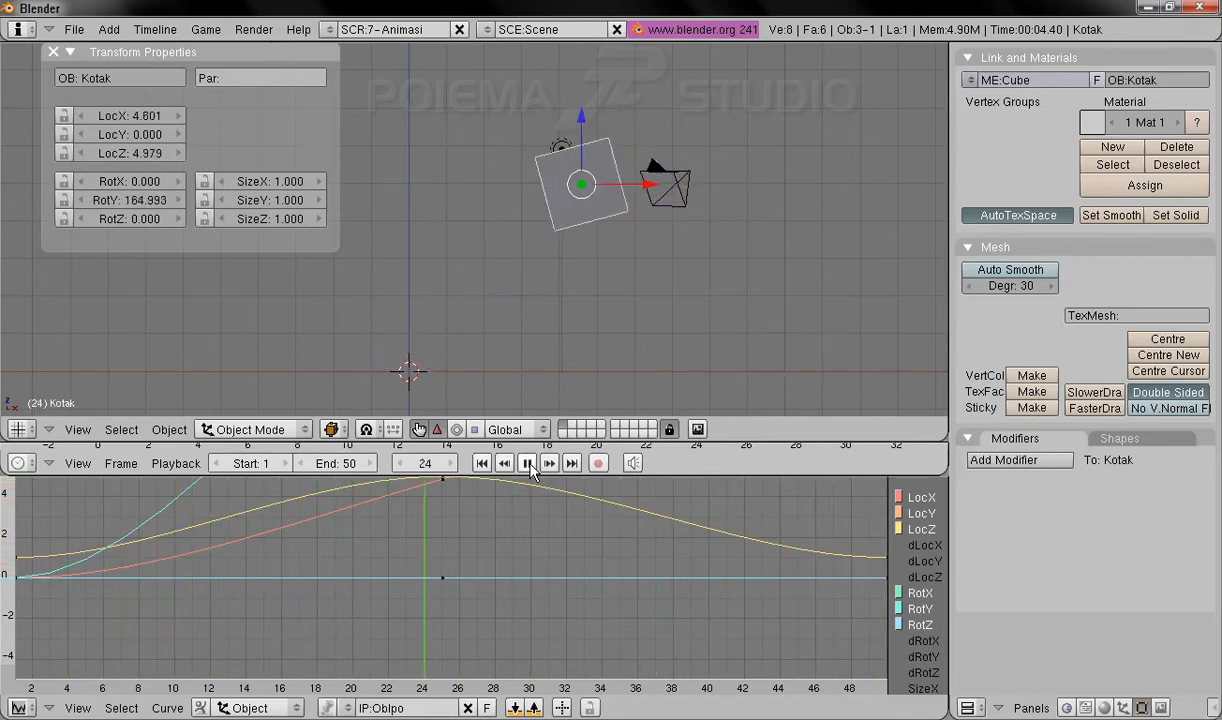
pyautogui.click(527, 463)
pyautogui.click(480, 462)
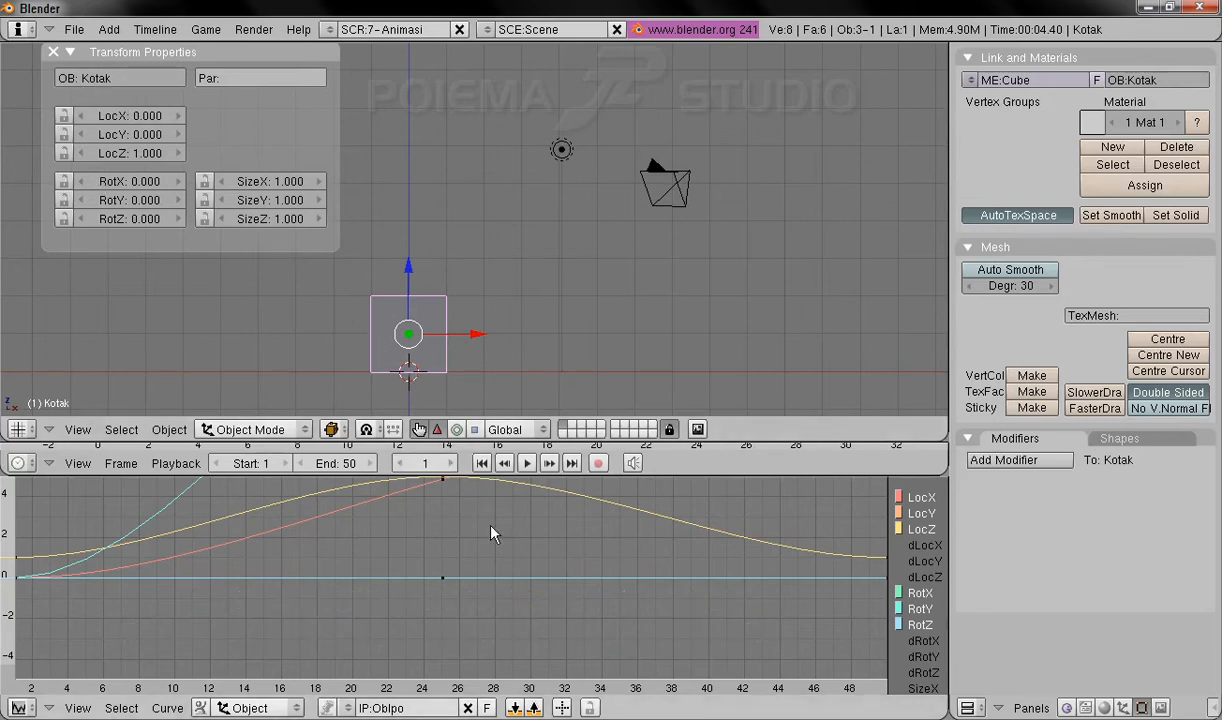
# Isolate the RotY curve in the Ipo editor and erase it.
pyautogui.moveTo(500, 516); pyautogui.dragTo(530, 590, button='middle')
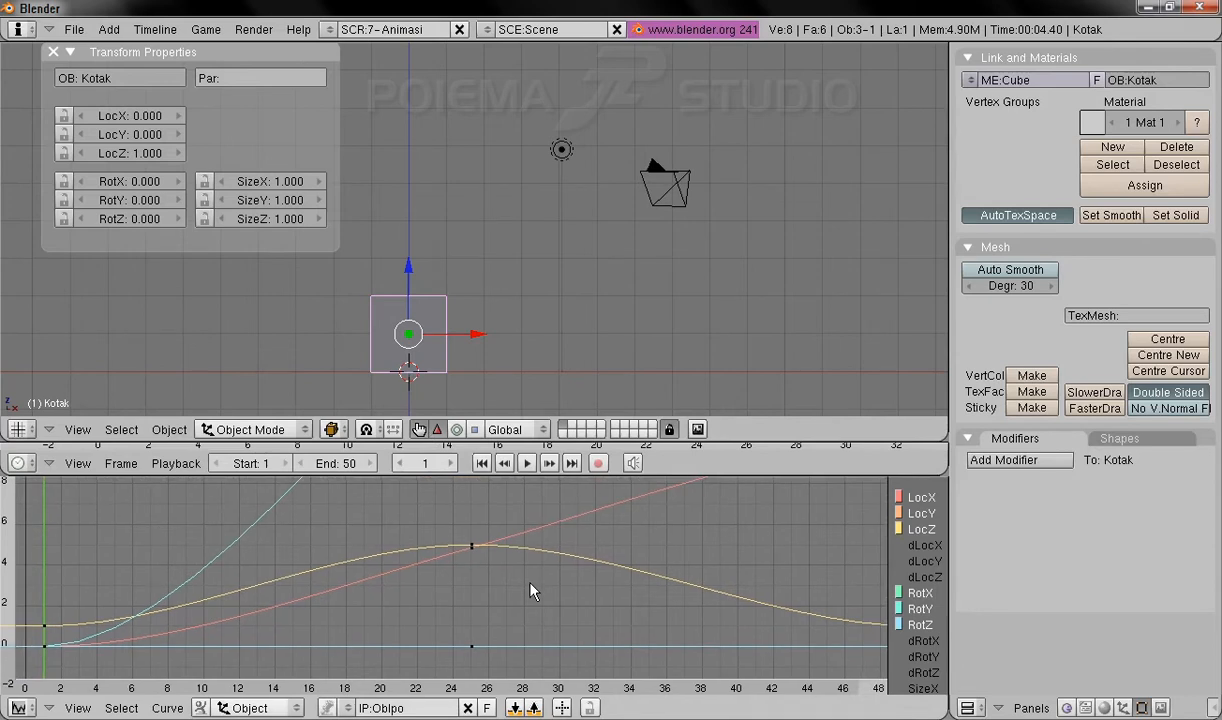
pyautogui.keyDown('ctrl'); pyautogui.moveTo(655, 586); pyautogui.dragTo(629, 654, button='middle'); pyautogui.keyUp('ctrl')
pyautogui.moveTo(551, 538); pyautogui.dragTo(551, 596, button='middle')
pyautogui.keyDown('ctrl'); pyautogui.moveTo(656, 555); pyautogui.dragTo(640, 598, button='middle'); pyautogui.keyUp('ctrl')
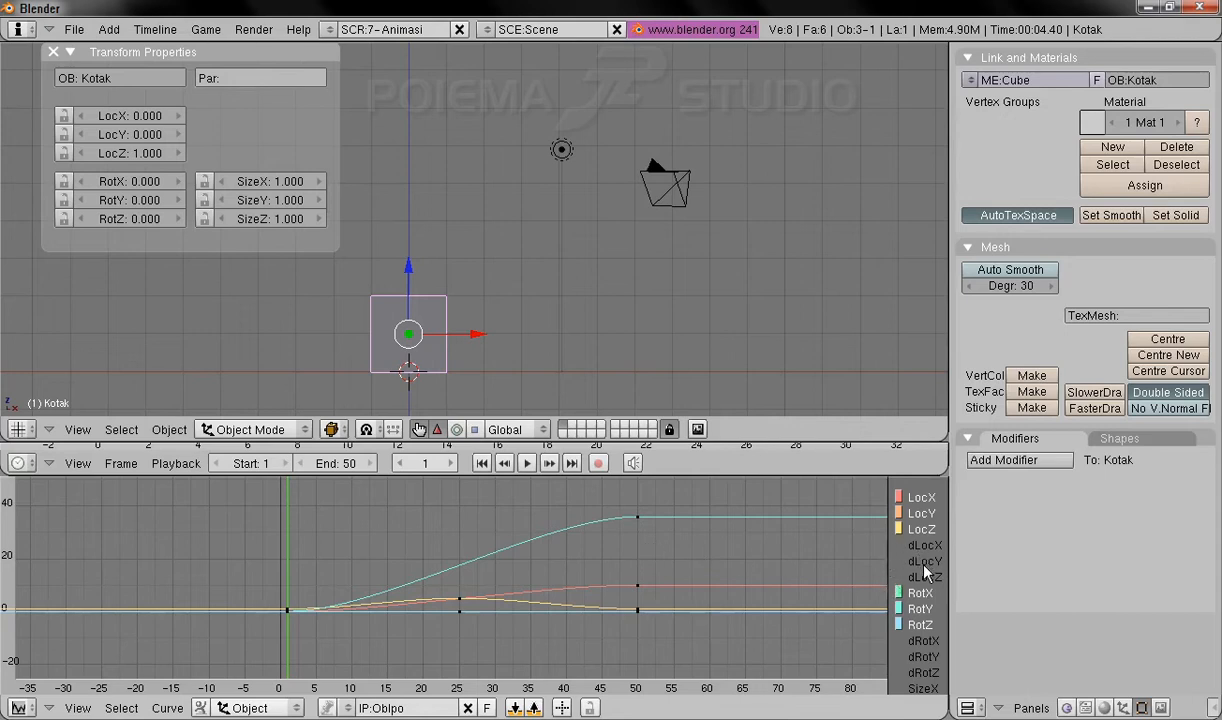
pyautogui.click(923, 616)
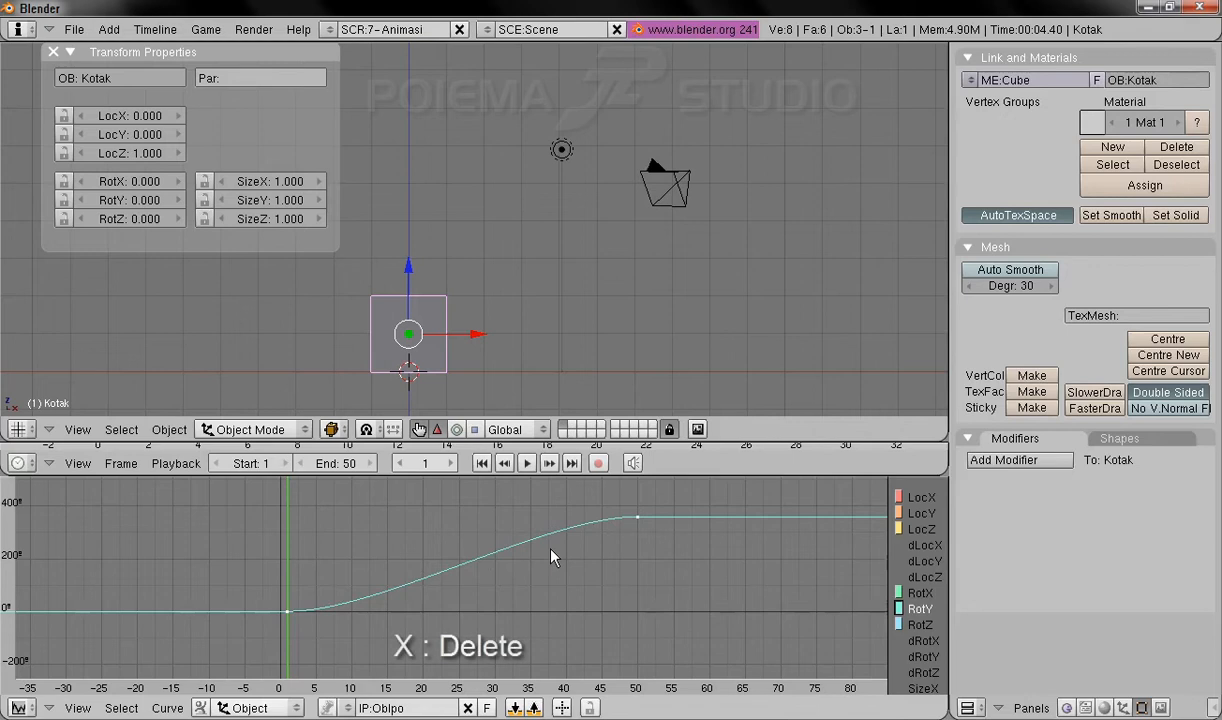
pyautogui.press('x')
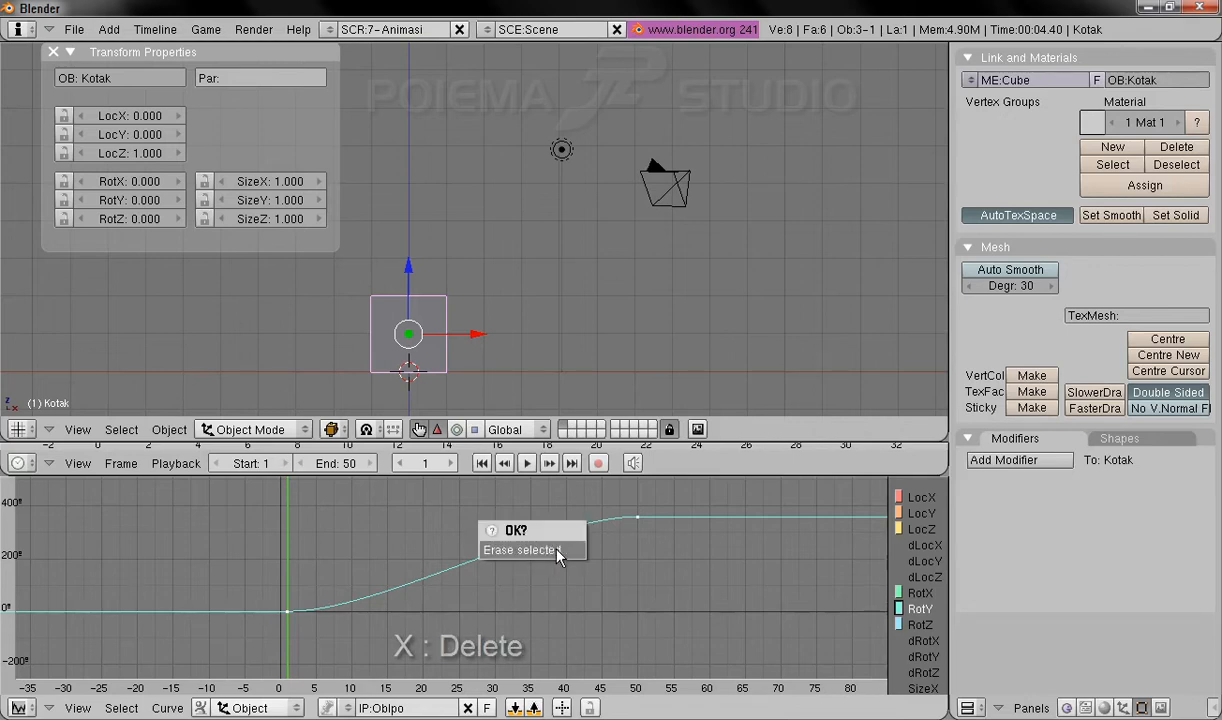
pyautogui.click(557, 551)
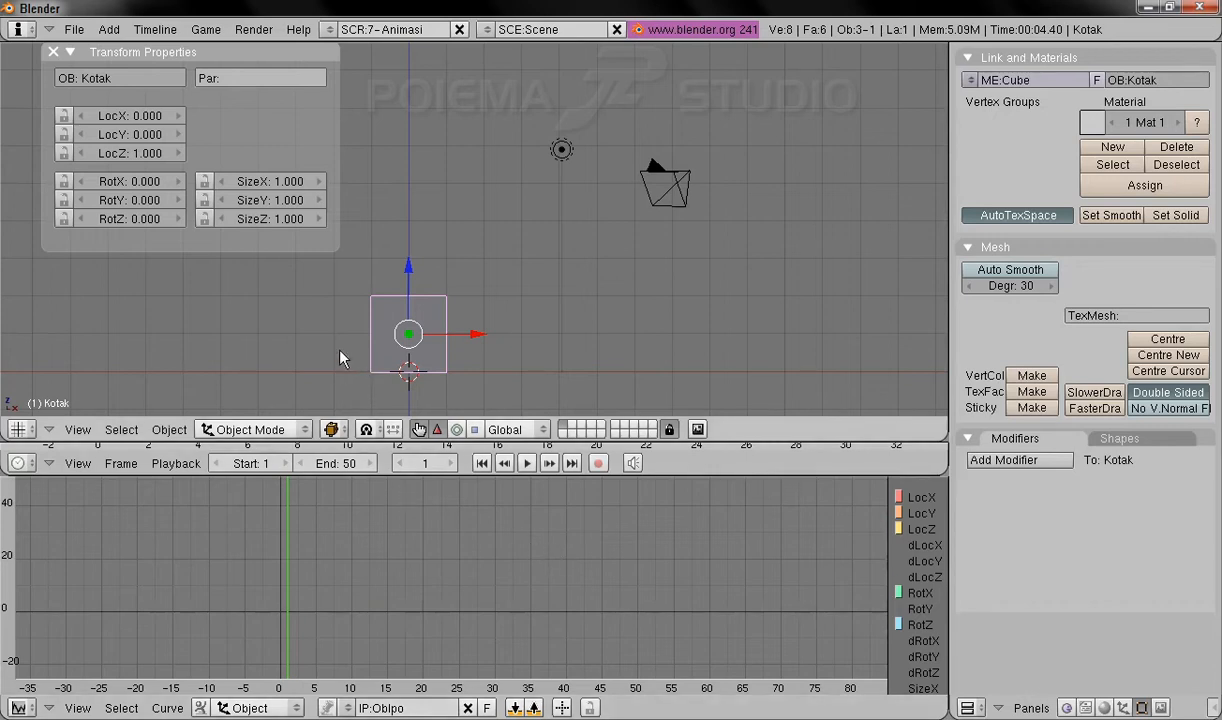
# Play the animation without the RotY curve, stop it, and return to frame 1.
pyautogui.click(527, 463)
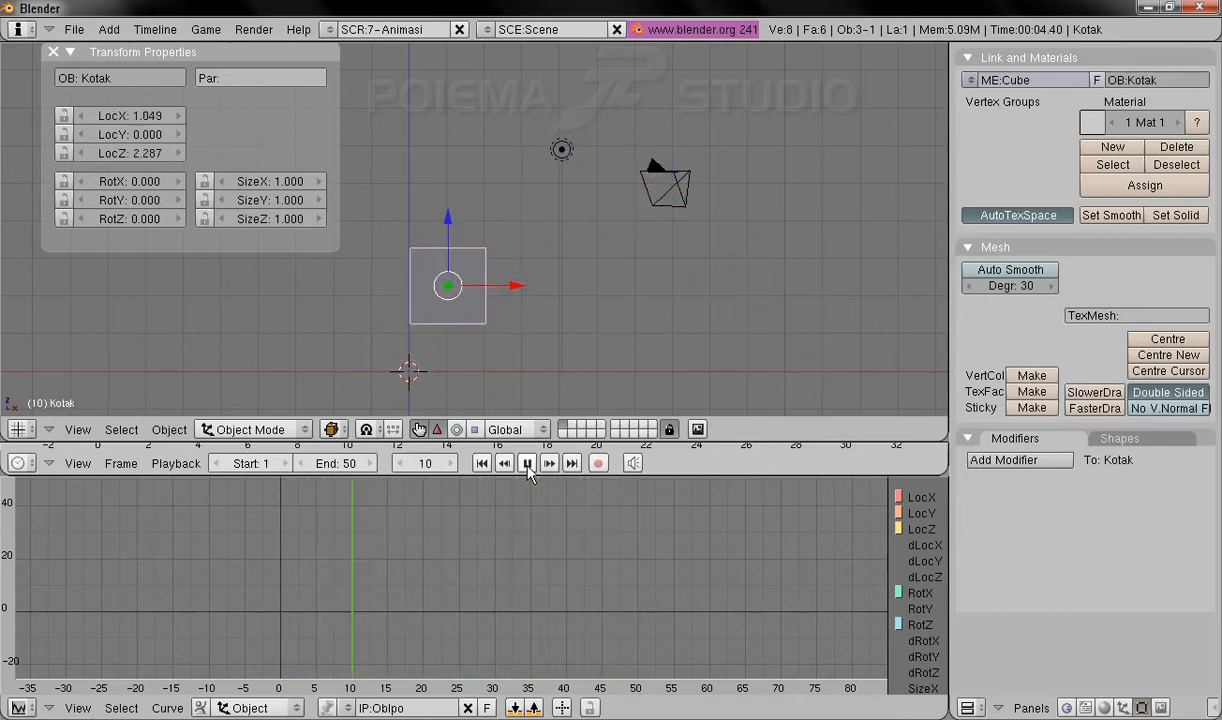
pyautogui.click(528, 463)
pyautogui.click(488, 466)
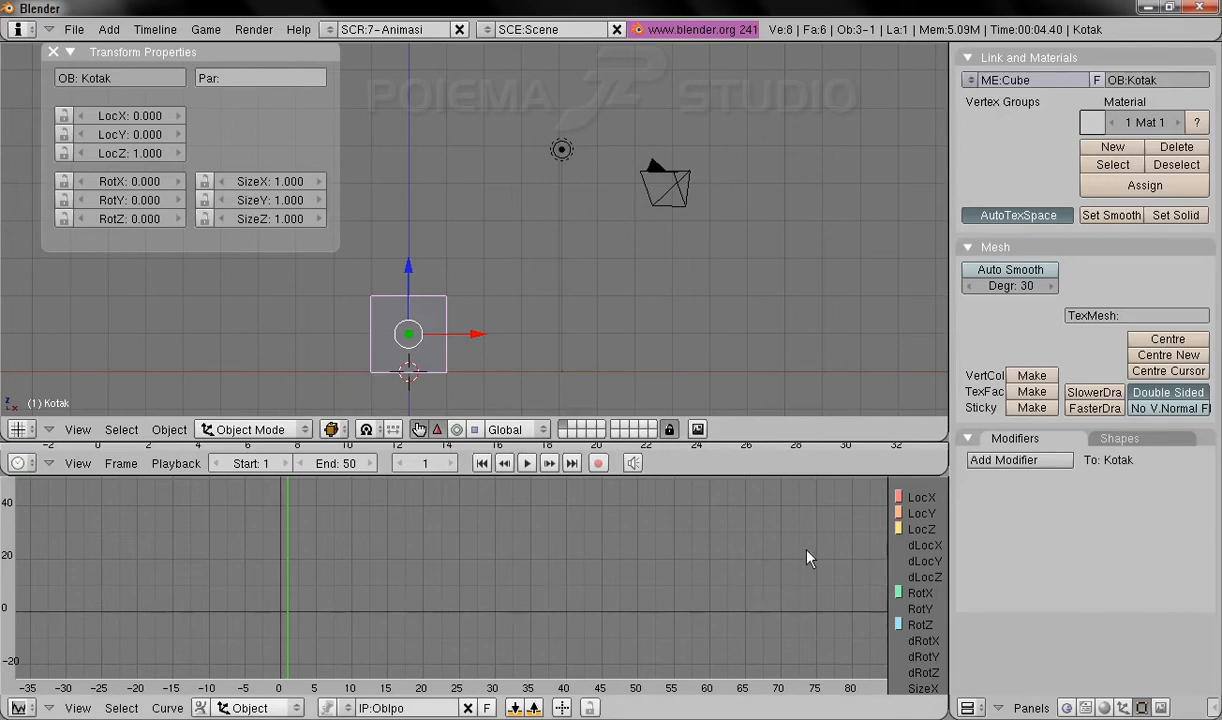
# Isolate the LocZ curve in the Ipo editor and put it into edit mode to expose its control points.
pyautogui.click(928, 531)
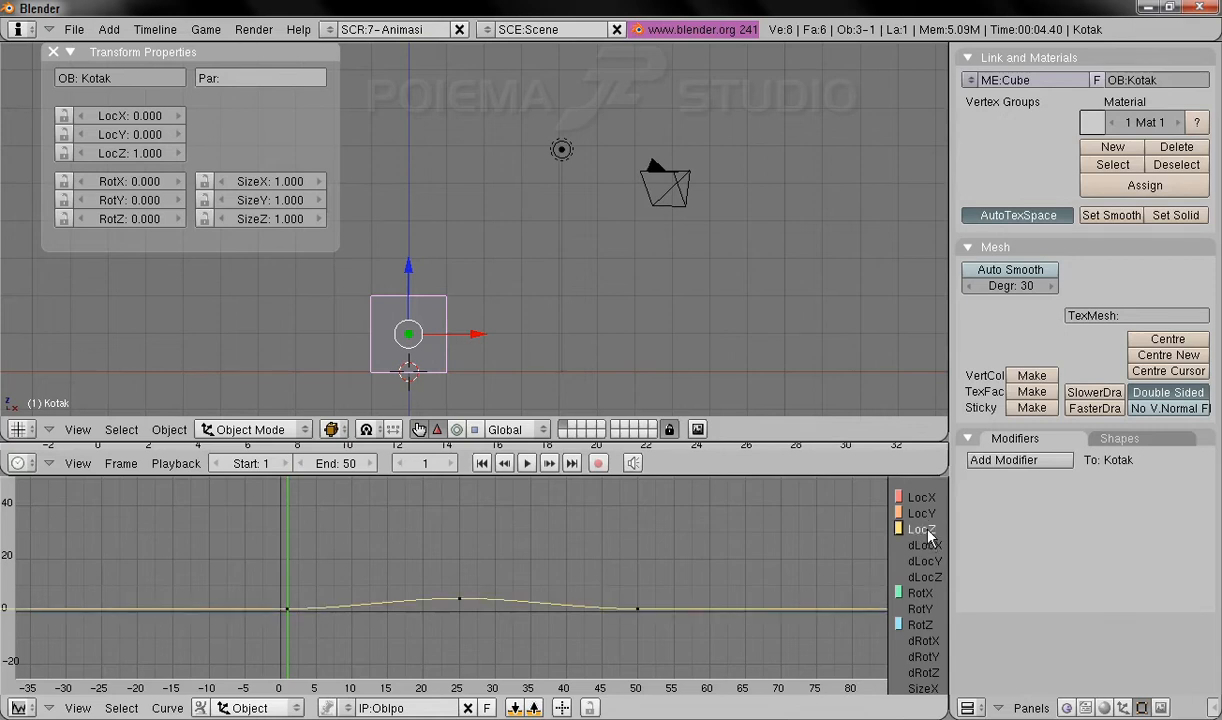
pyautogui.keyDown('ctrl'); pyautogui.moveTo(758, 622); pyautogui.dragTo(577, 507, button='middle'); pyautogui.keyUp('ctrl')
pyautogui.moveTo(575, 612); pyautogui.dragTo(583, 495, button='middle')
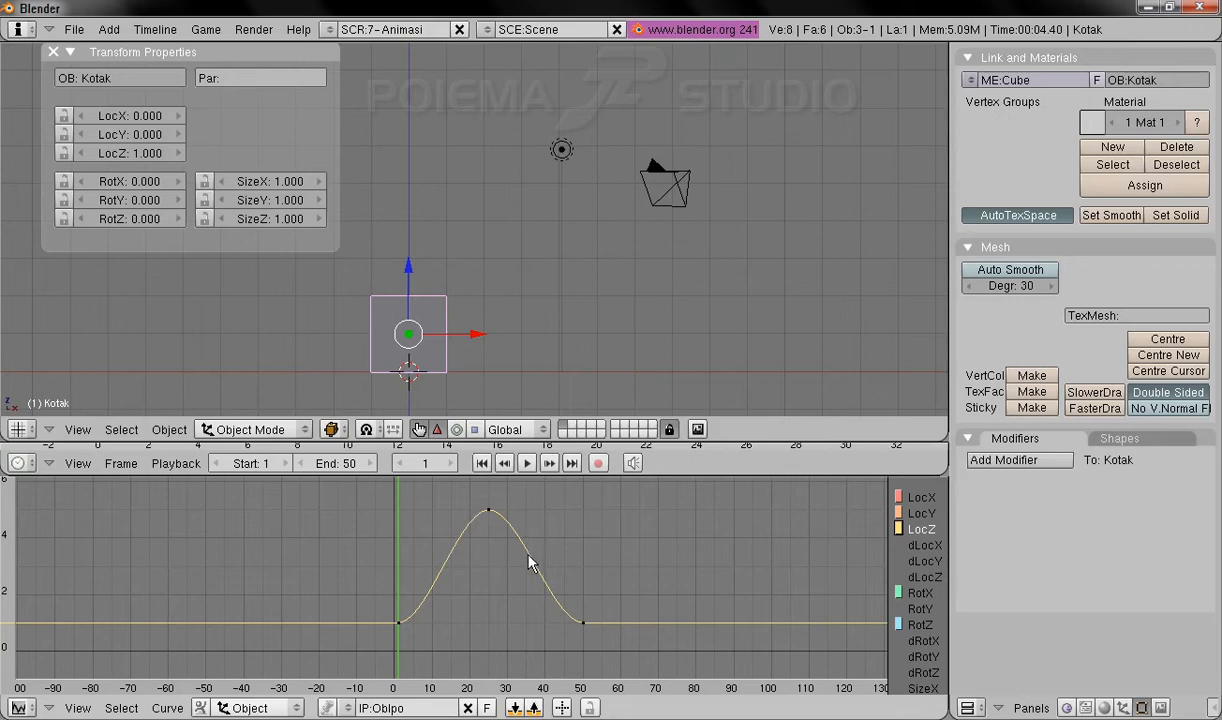
pyautogui.press('a')
pyautogui.click(167, 708)
pyautogui.click(243, 626)
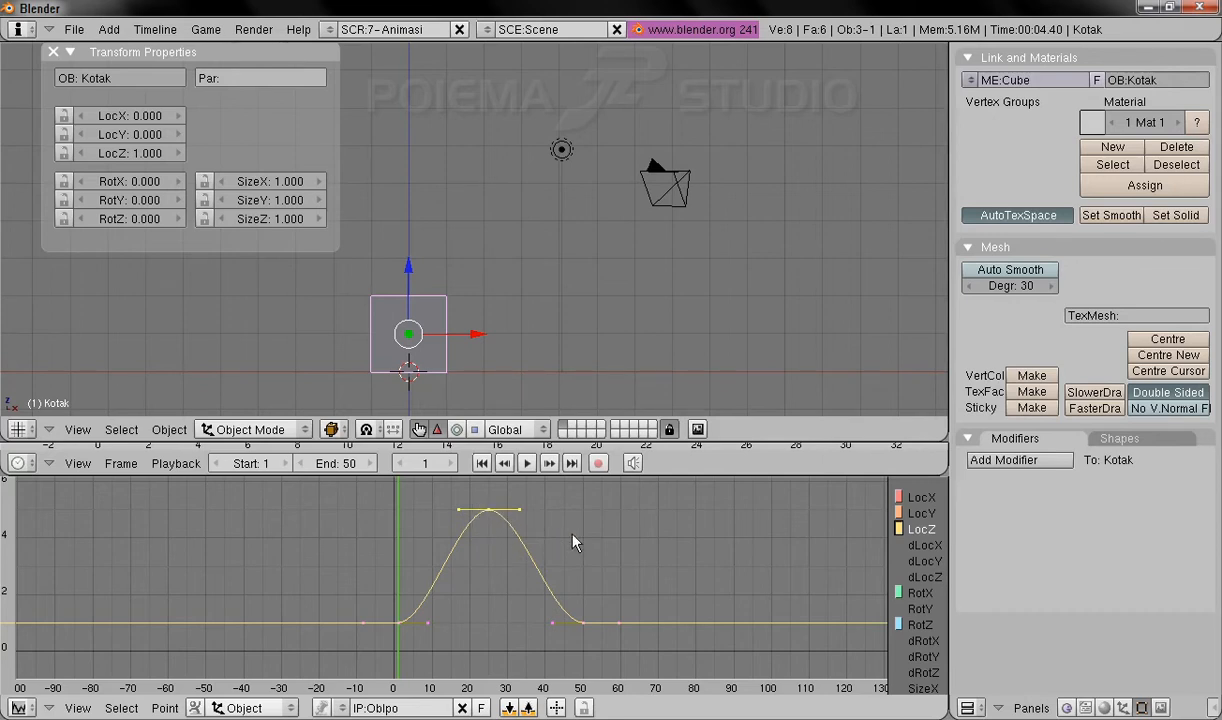
# Erase the LocZ curve's peak control point at frame 25.
pyautogui.press('a')
pyautogui.press('a')
pyautogui.press('a')
pyautogui.press('x')
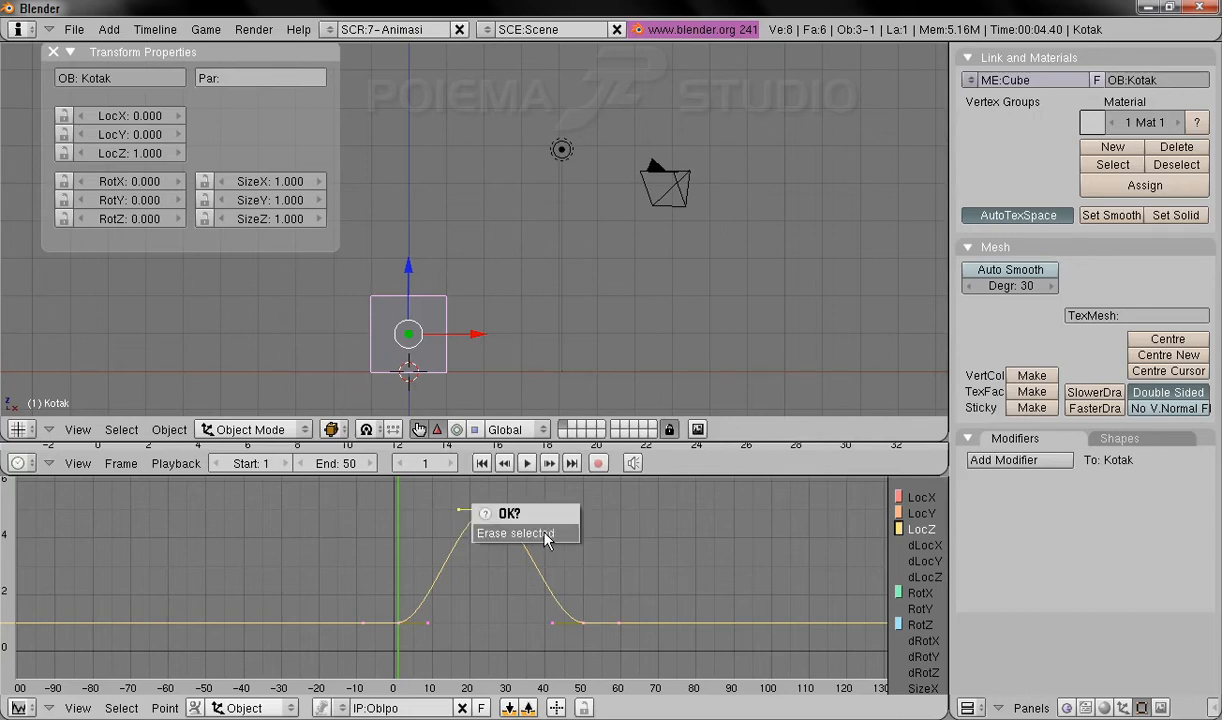
pyautogui.click(546, 536)
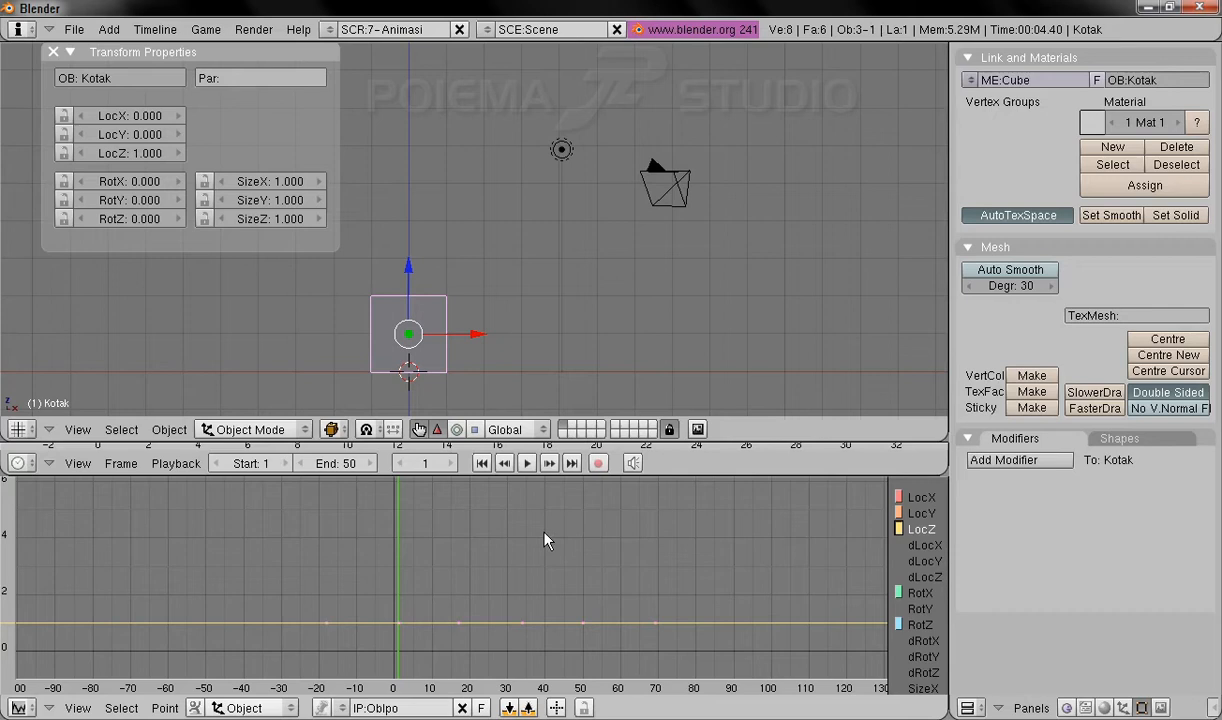
# Play the animation with the LocZ peak removed, stop it, and return to frame 1.
pyautogui.click(527, 464)
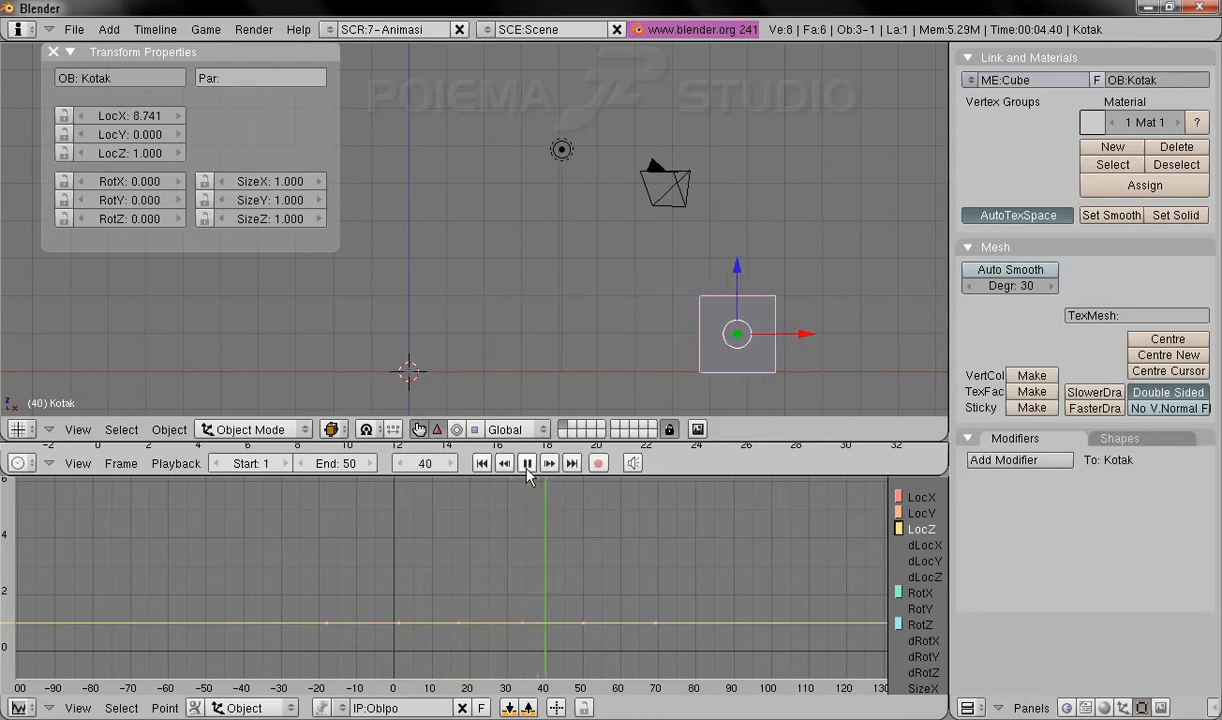
pyautogui.click(527, 468)
pyautogui.click(486, 469)
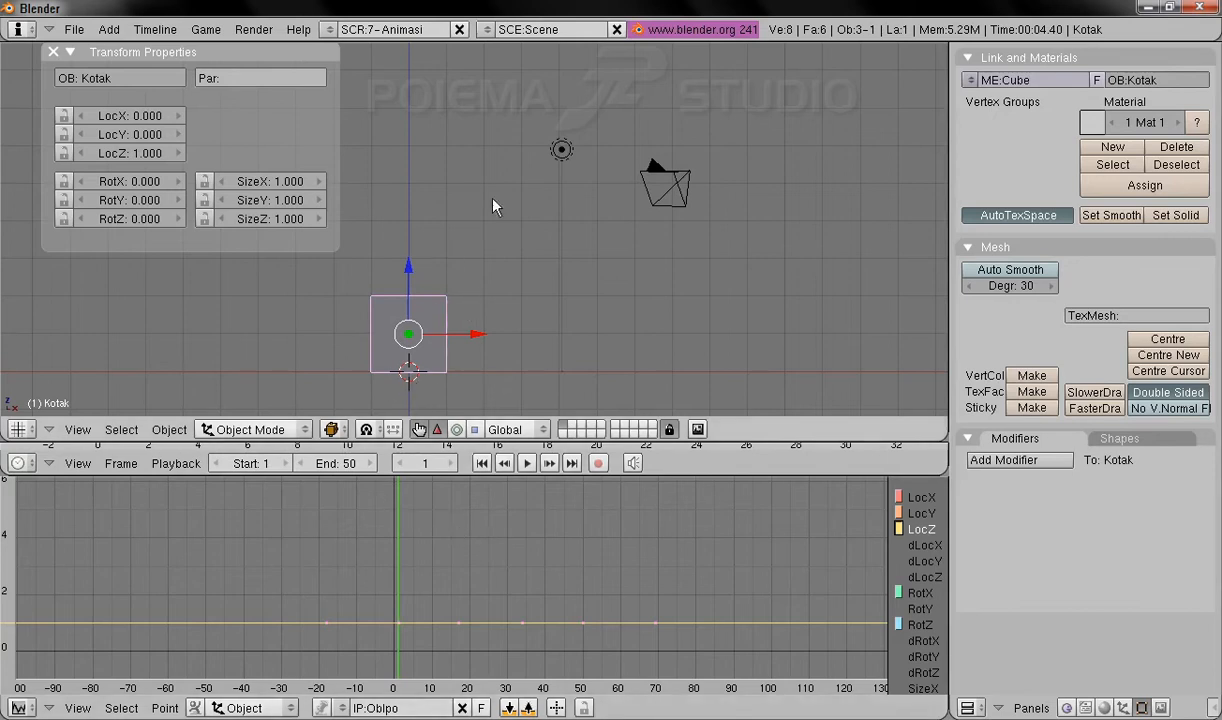
# Restore the peak at frame 25 by setting Kotak's LocZ to 5 and inserting a Loc keyframe.
pyautogui.click(412, 462)
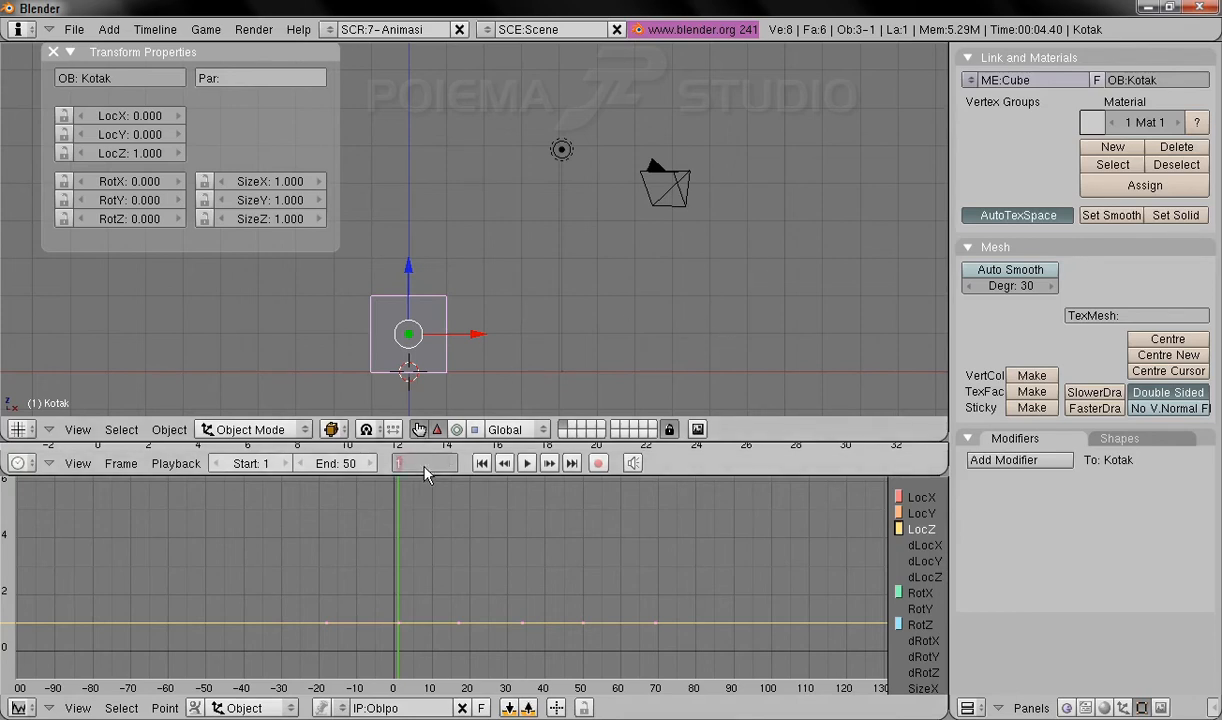
pyautogui.write('25')
pyautogui.press('Return')
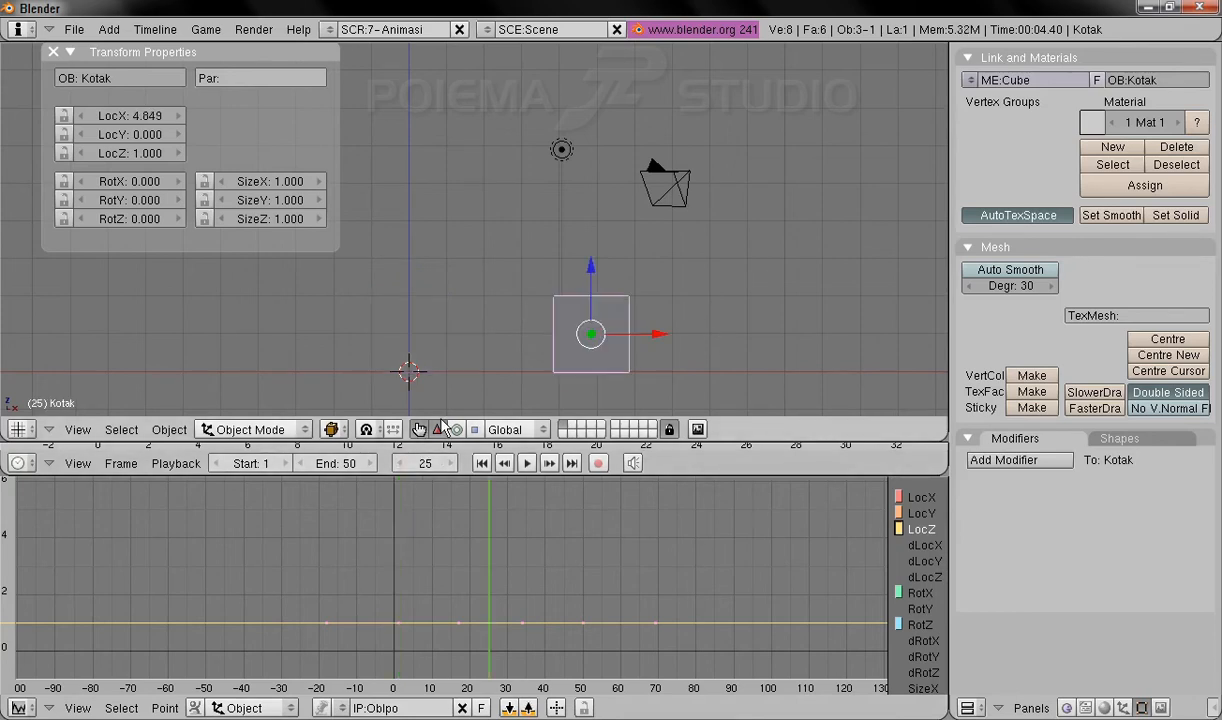
pyautogui.click(131, 155)
pyautogui.write('5')
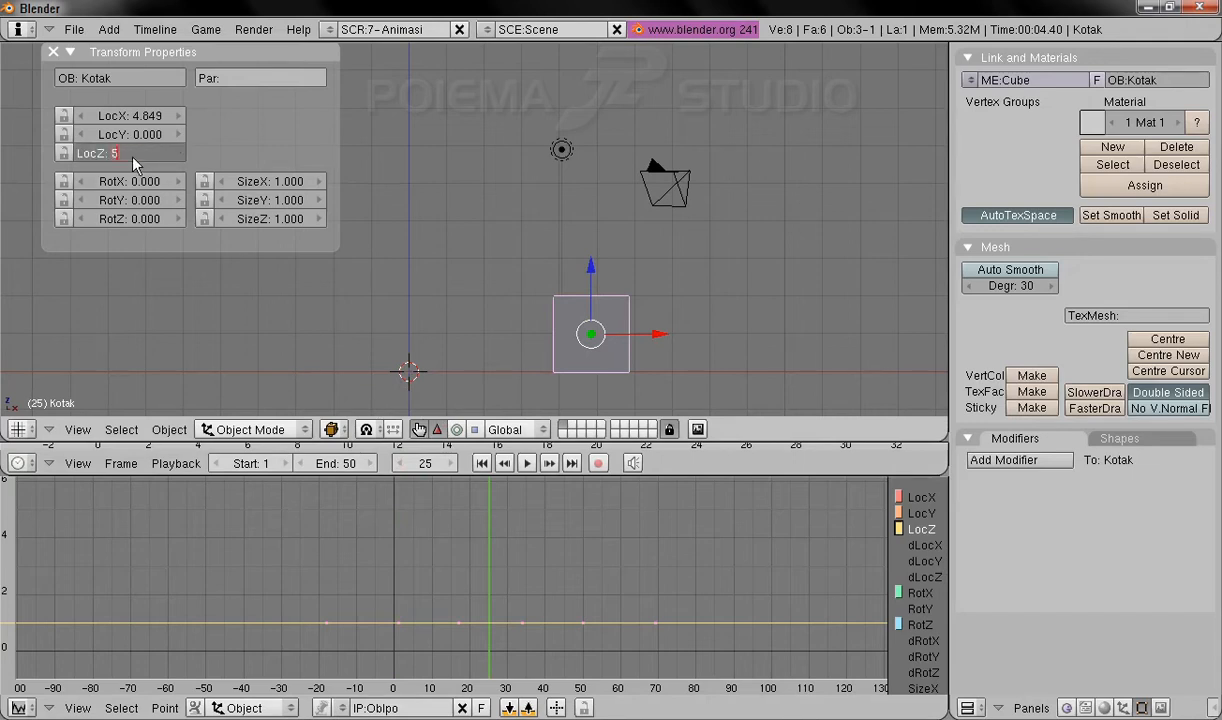
pyautogui.press('Return')
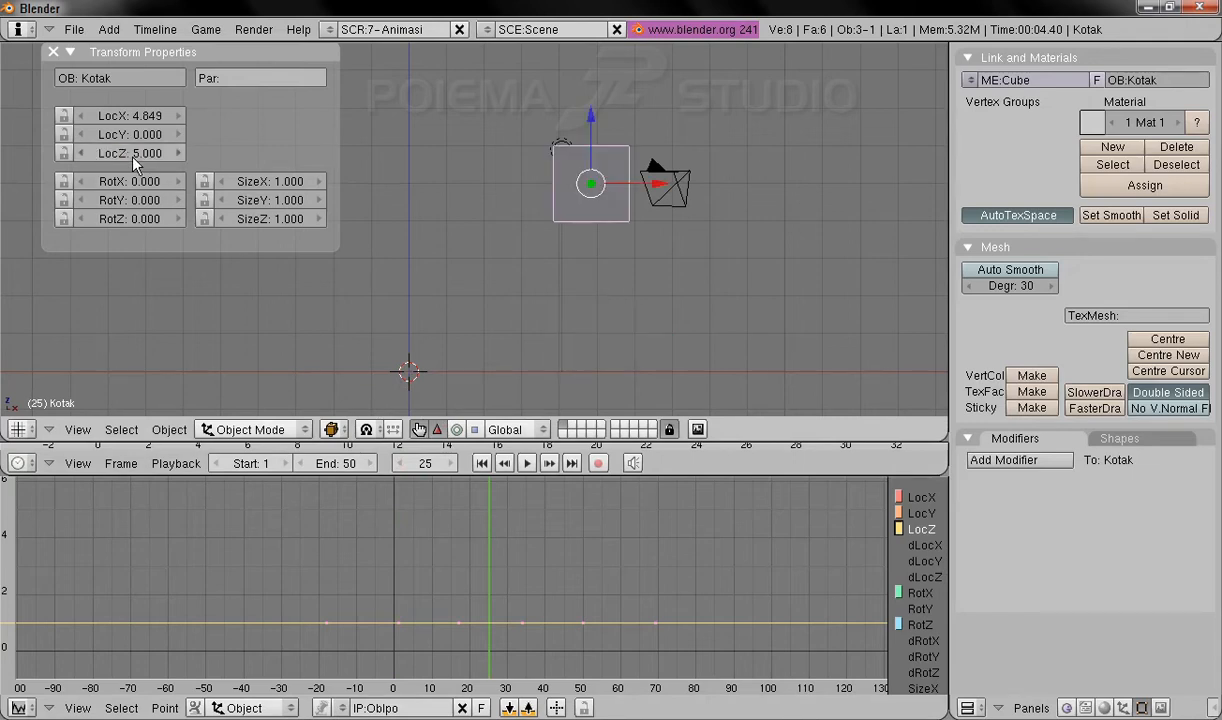
pyautogui.click(168, 429)
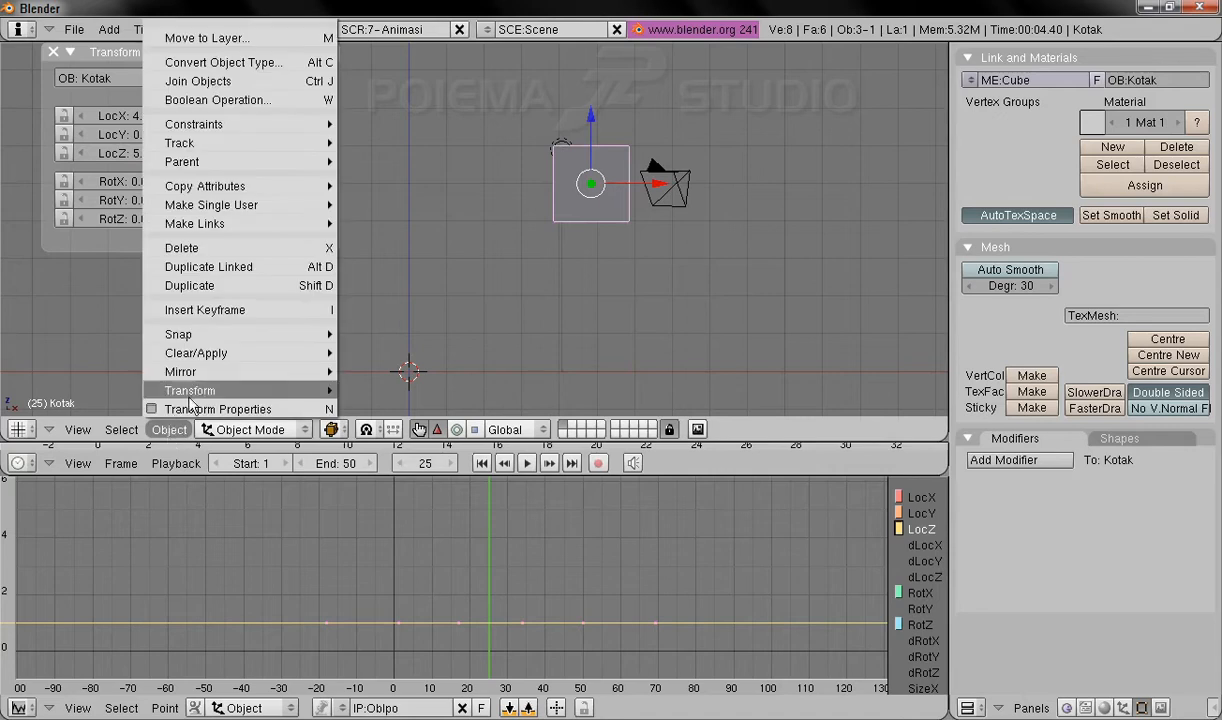
pyautogui.click(224, 312)
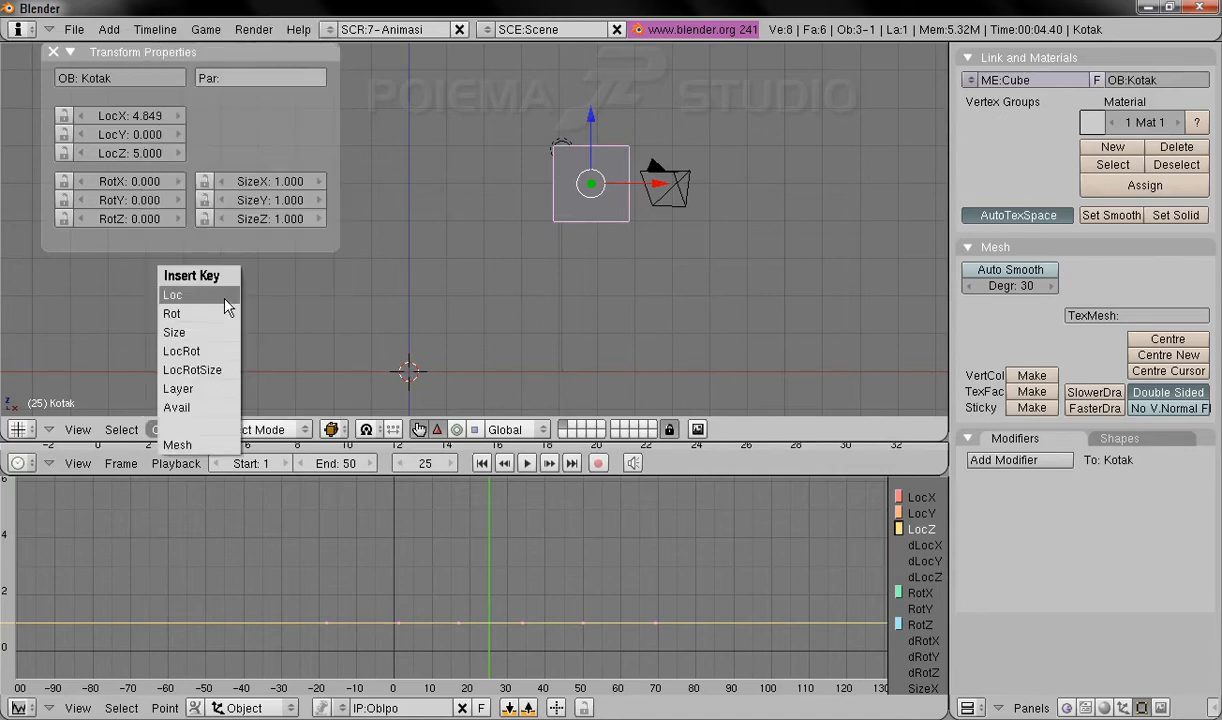
pyautogui.click(224, 296)
# Play the animation with the restored LocZ peak from the first frame, then stop it.
pyautogui.click(481, 463)
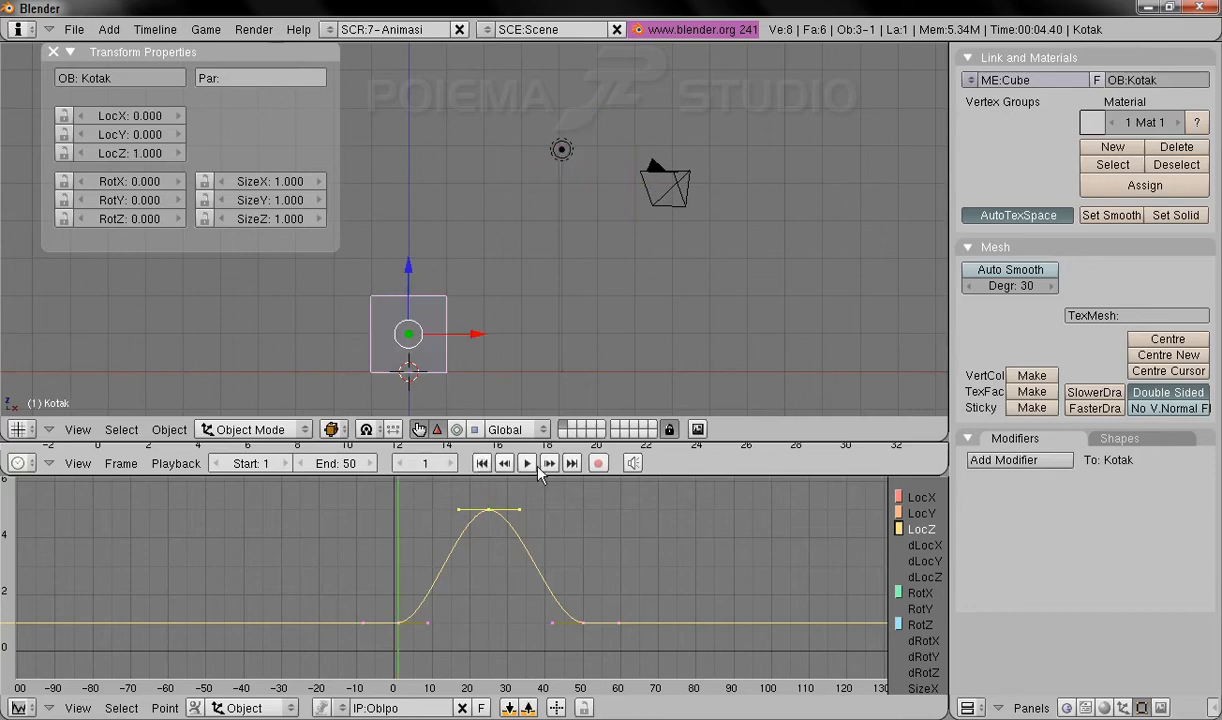
pyautogui.click(527, 465)
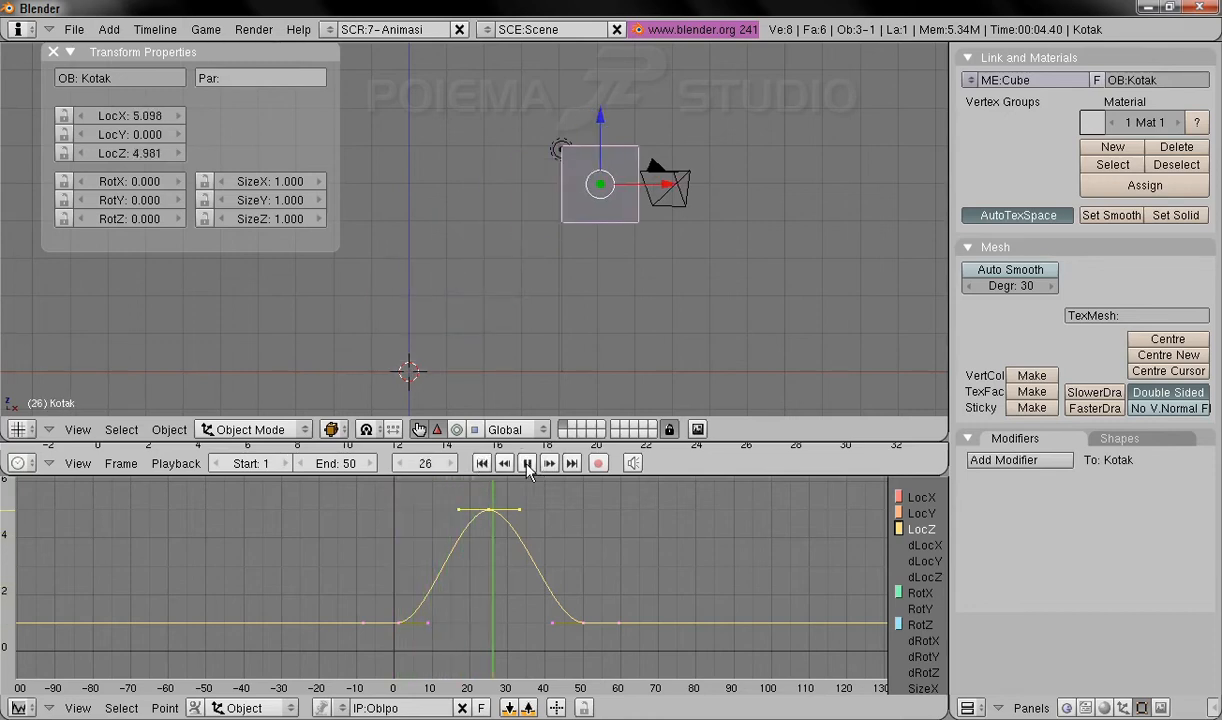
pyautogui.click(527, 465)
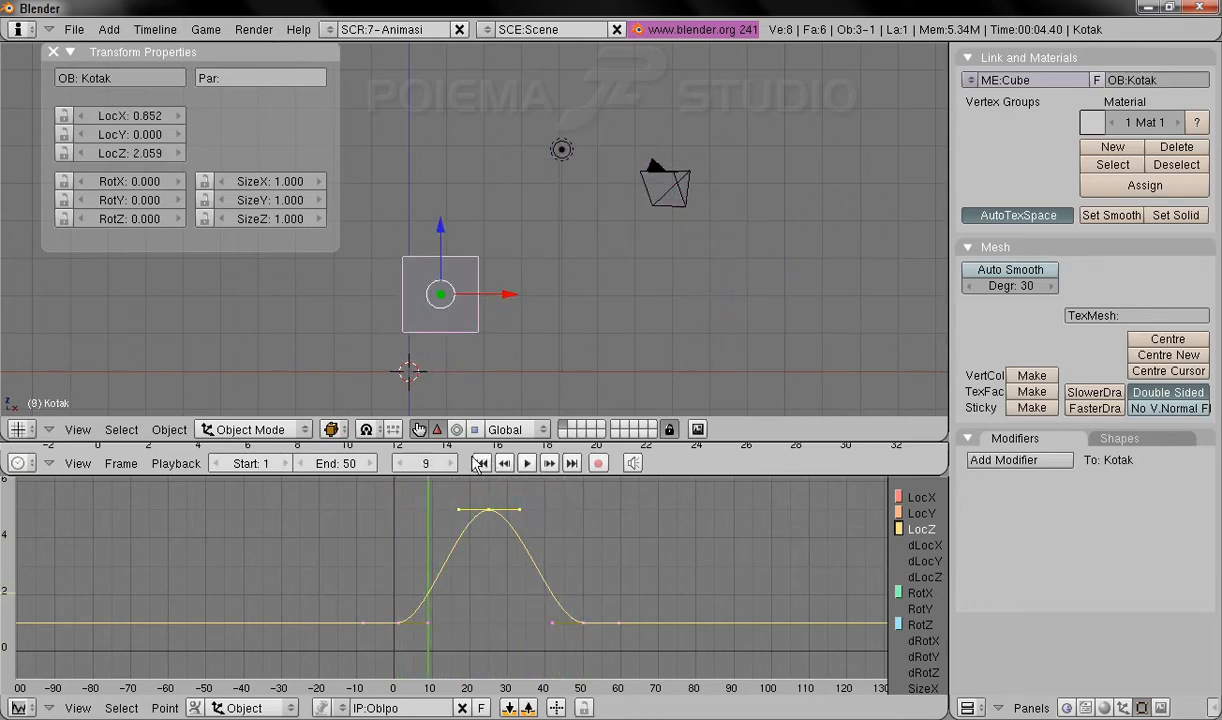
# At frame 1, switch the 3D view to Top, add a cube mesh, and return to Object Mode.
pyautogui.click(481, 463)
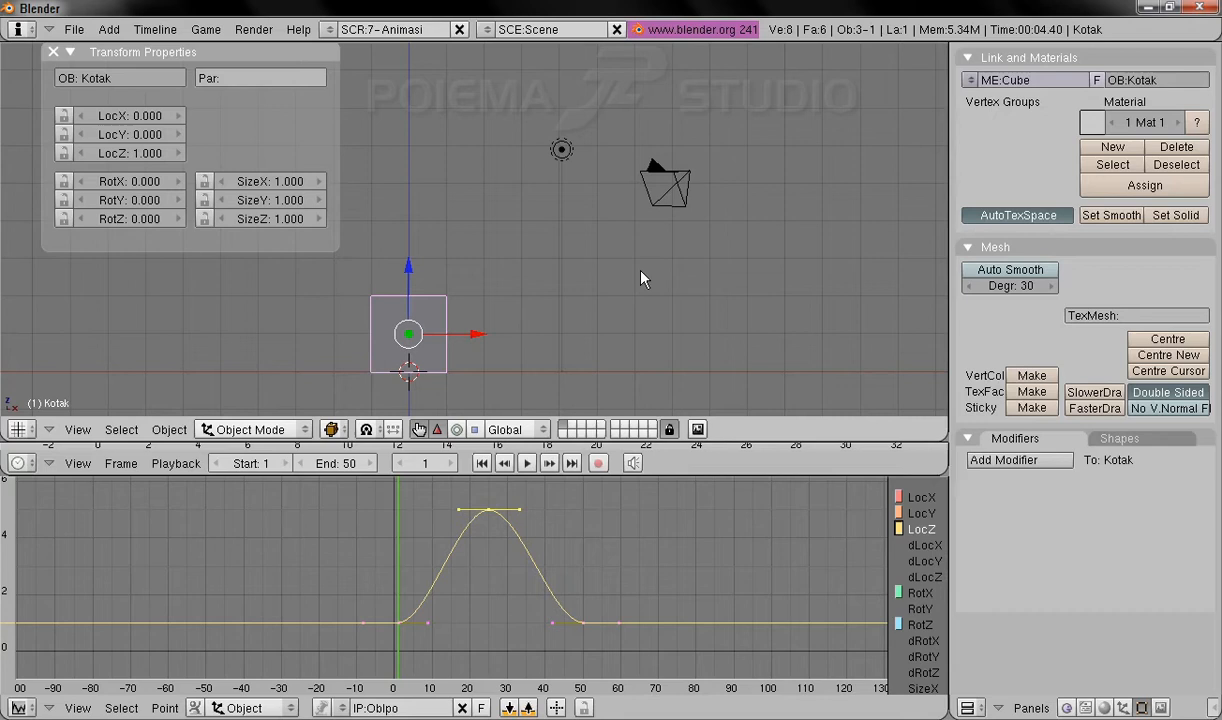
pyautogui.keyDown('shift'); pyautogui.moveTo(477, 320); pyautogui.dragTo(557, 312, button='middle'); pyautogui.keyUp('shift')
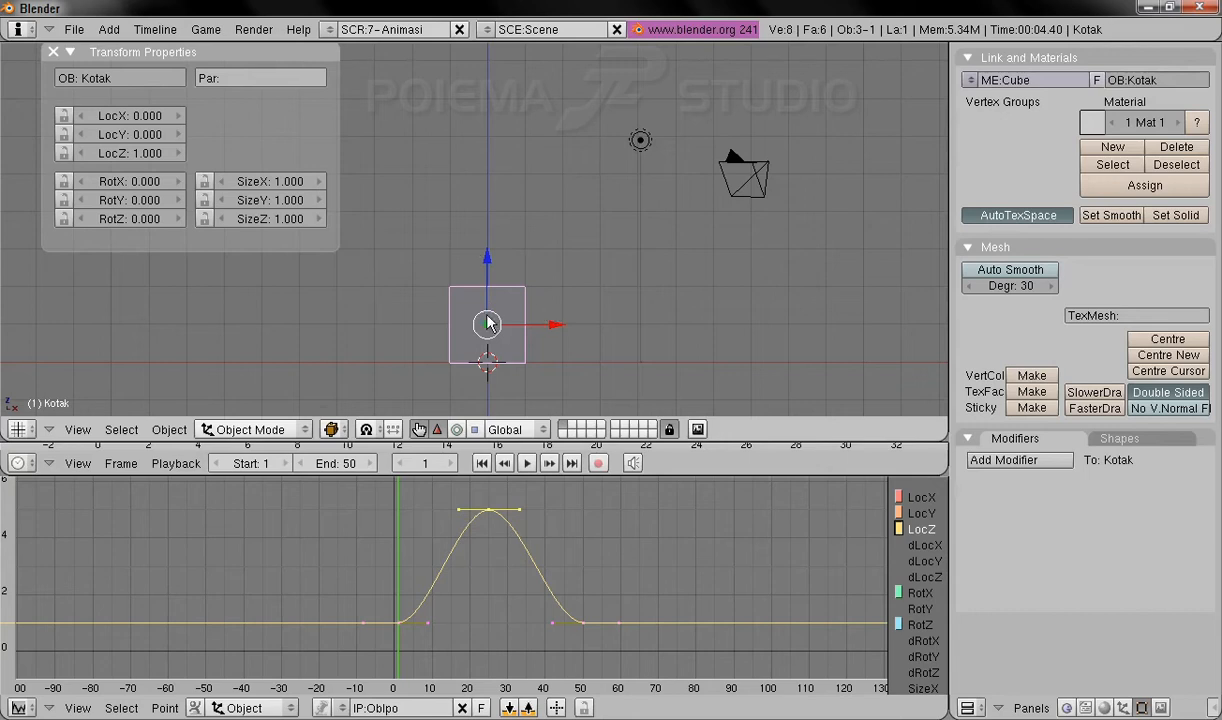
pyautogui.click(78, 430)
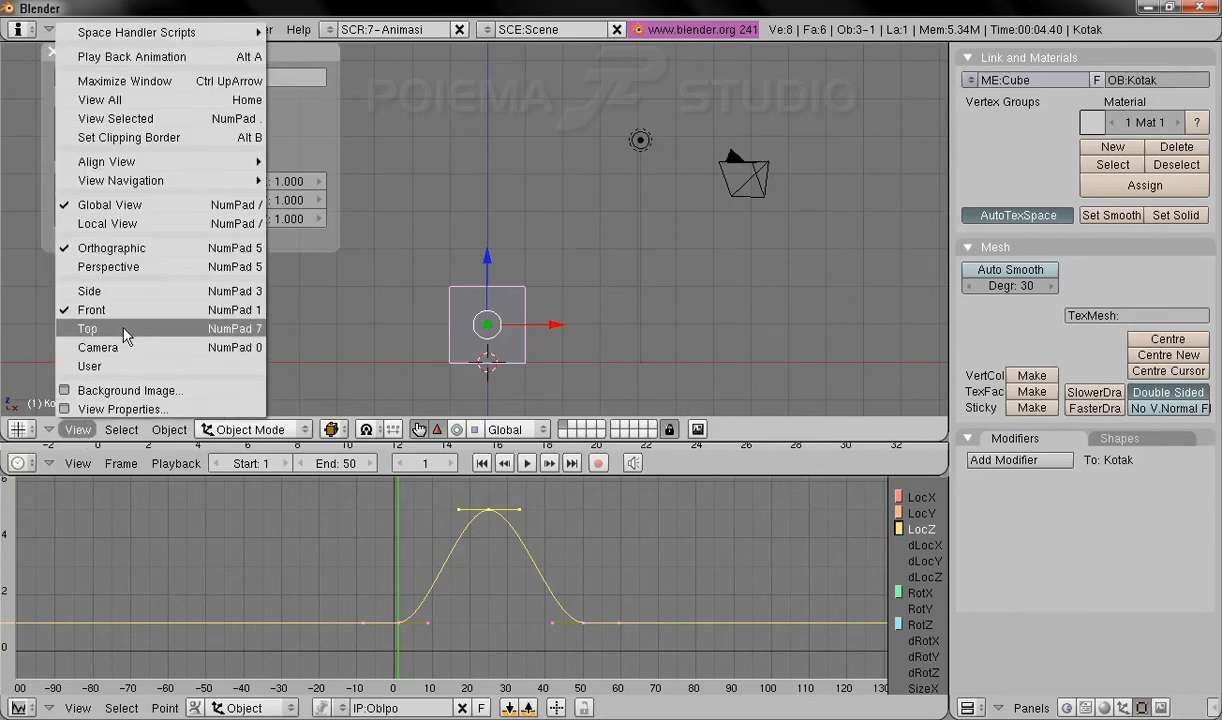
pyautogui.click(123, 331)
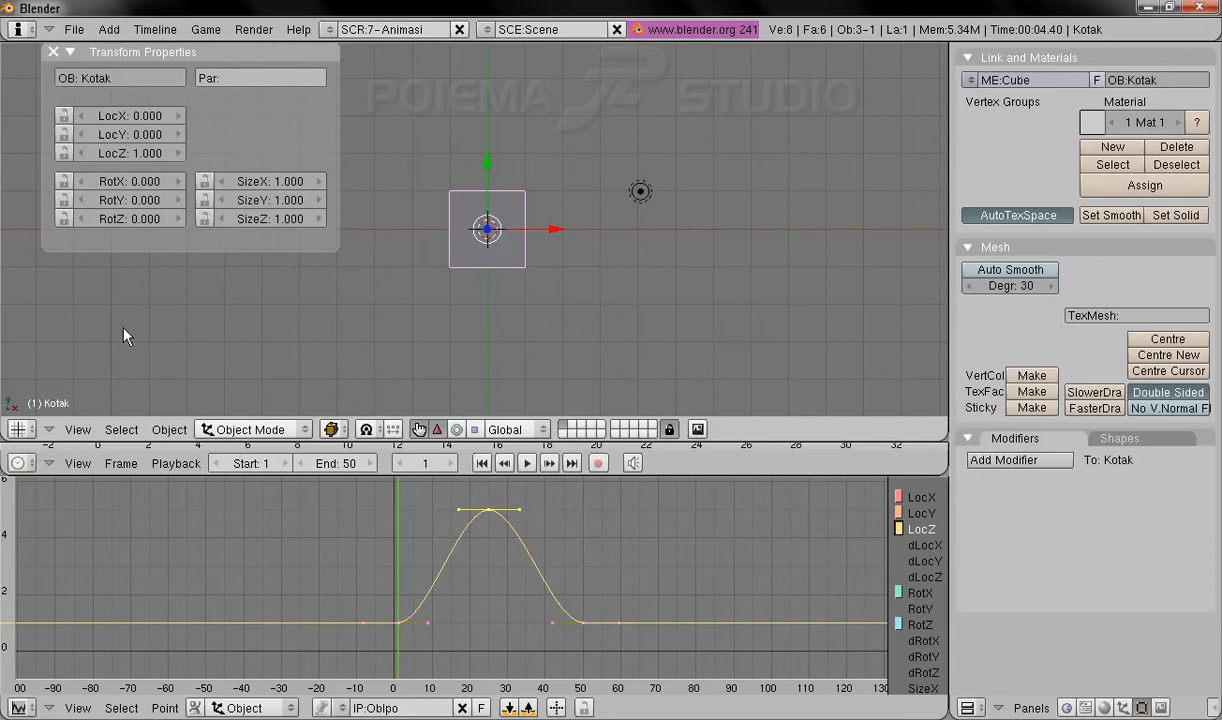
pyautogui.click(108, 32)
pyautogui.moveTo(140, 48)
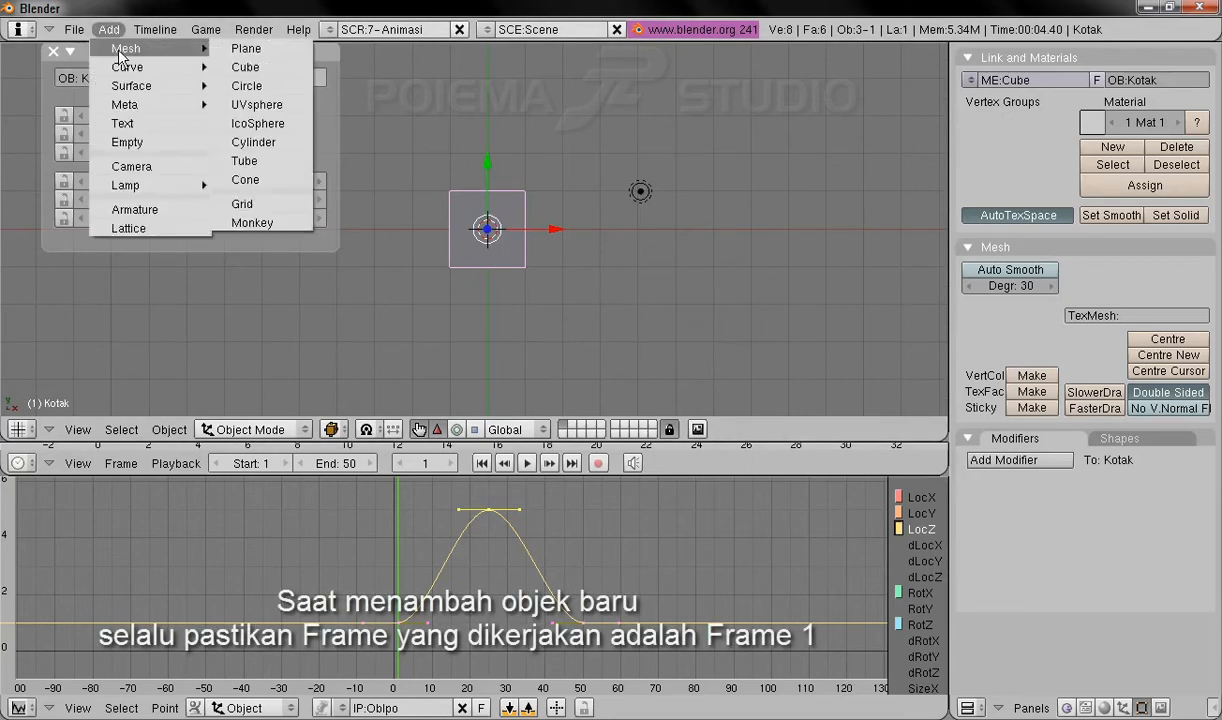
pyautogui.click(284, 70)
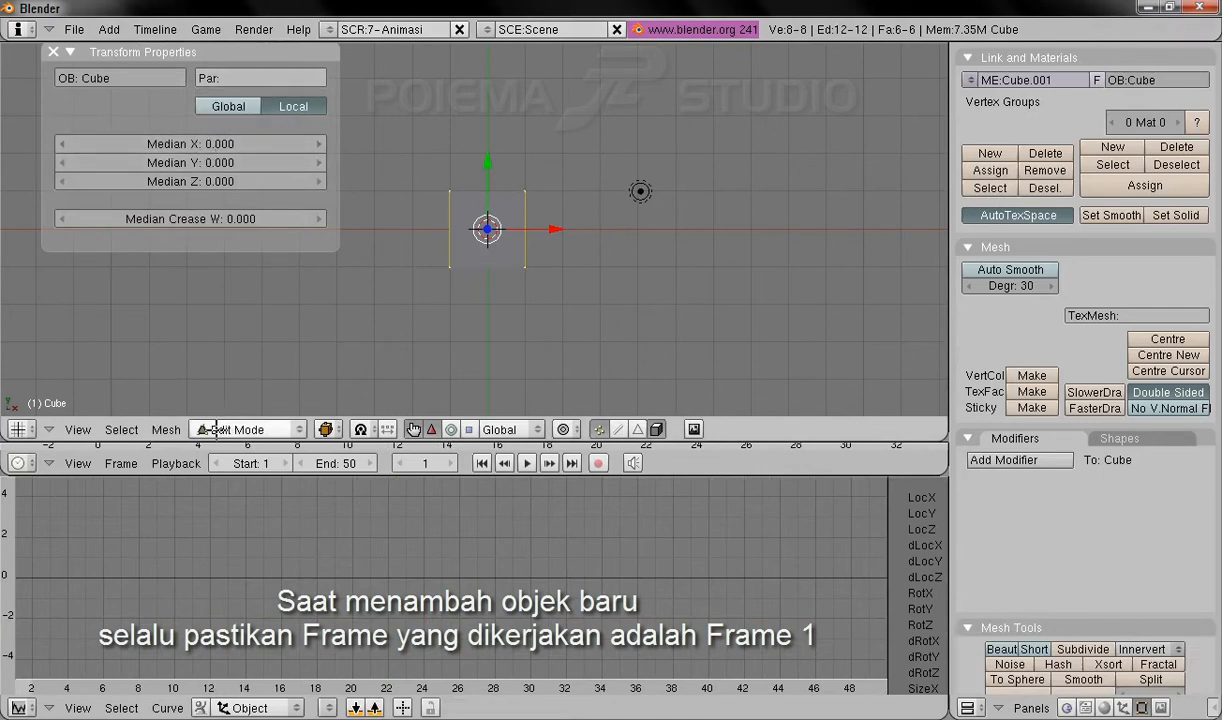
pyautogui.click(250, 429)
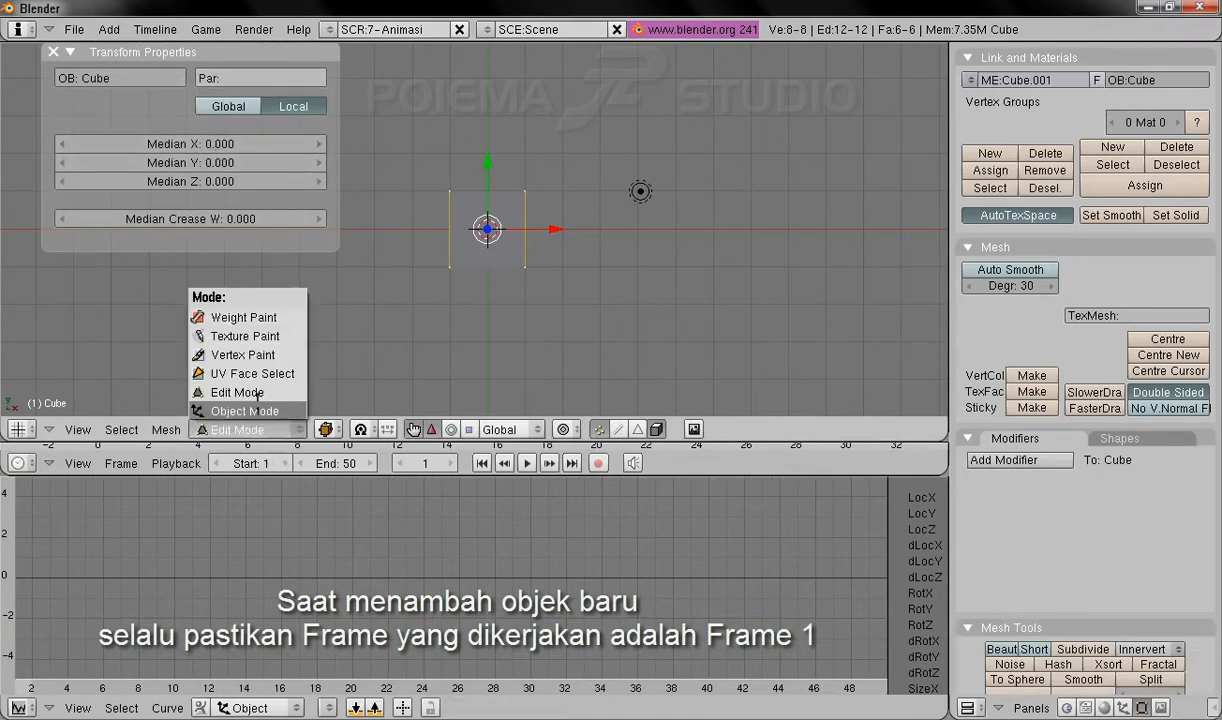
pyautogui.click(257, 408)
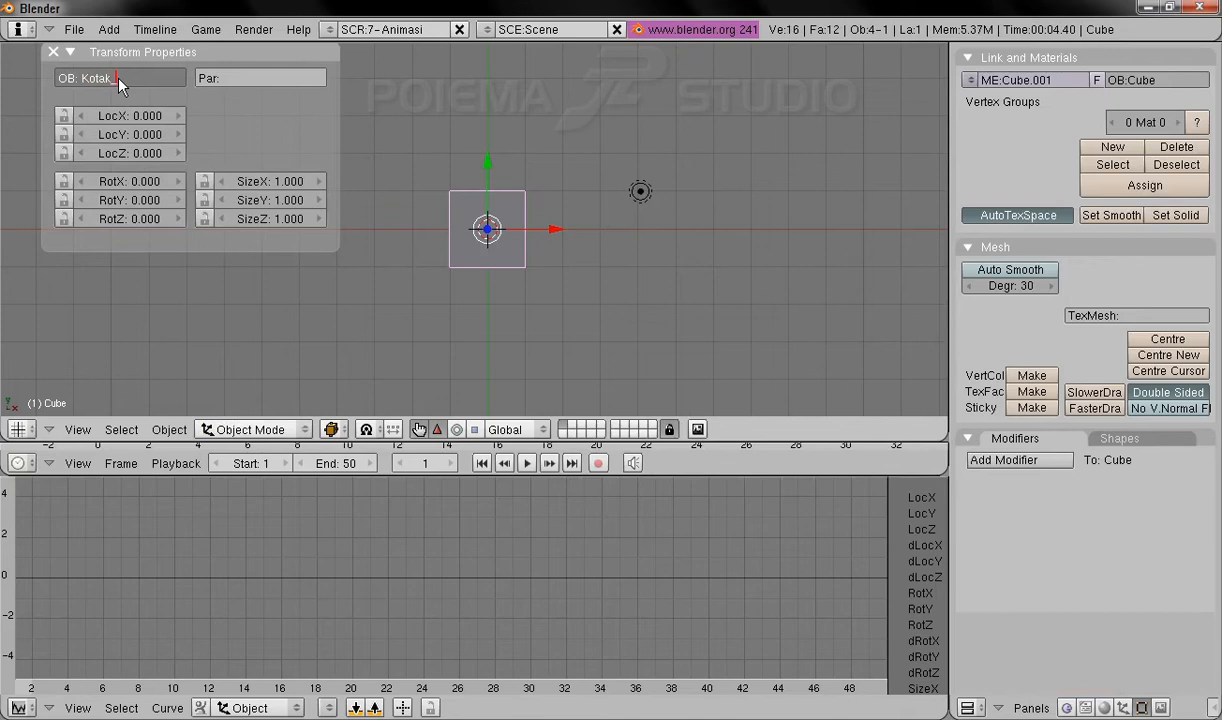
# Rename the new cube Kotak_2 and set its LocZ to 2.5.
pyautogui.write('_2')
pyautogui.press('Return')
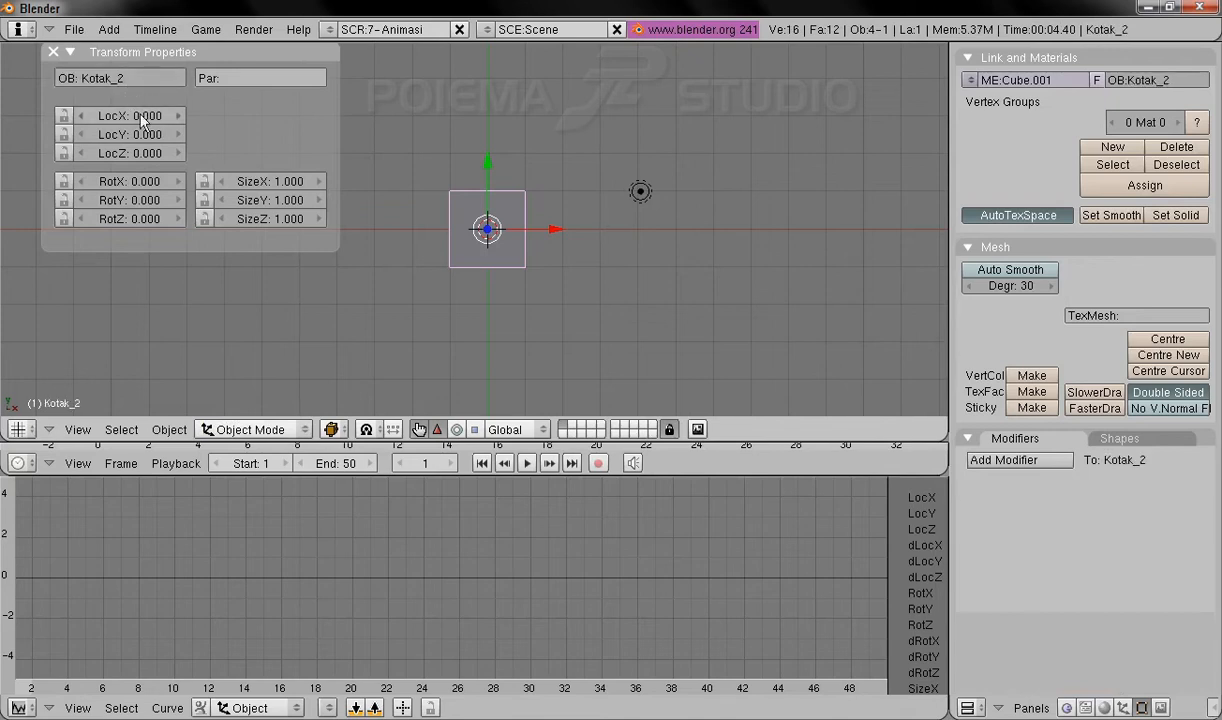
pyautogui.click(126, 155)
pyautogui.press('Return')
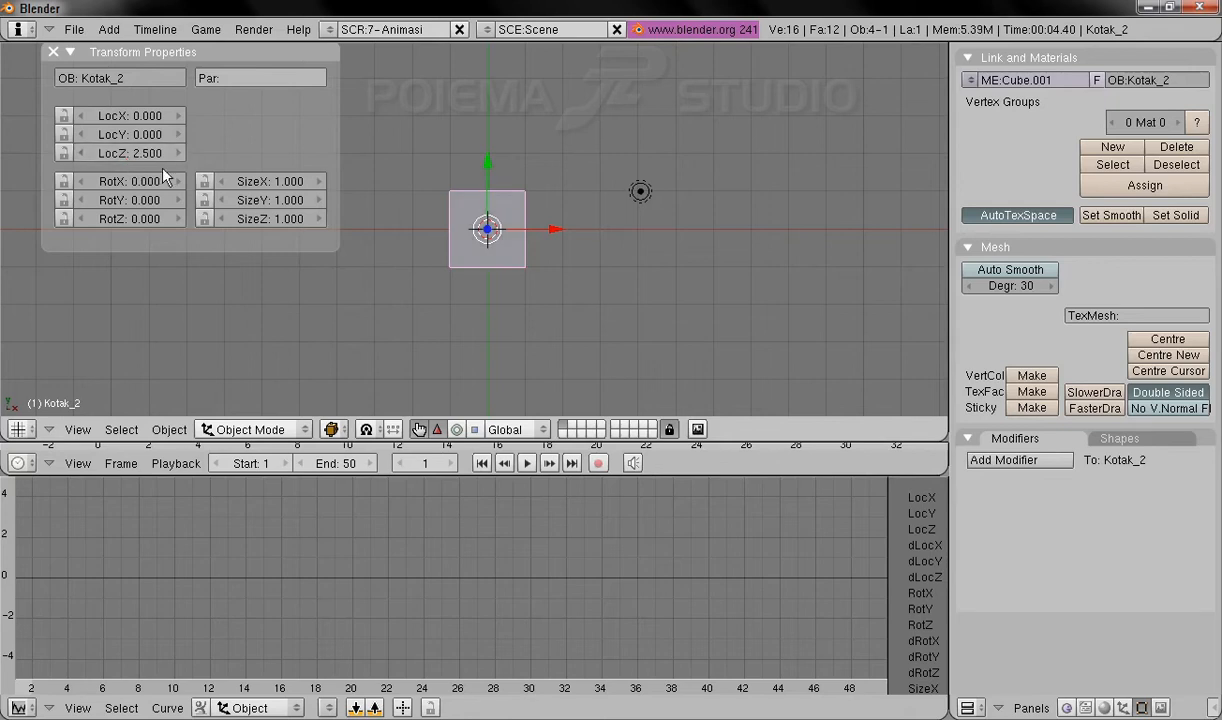
# Resize Kotak_2 into a thin plank with SizeX 2, SizeY 0.5 and SizeZ 0.1.
pyautogui.click(270, 188)
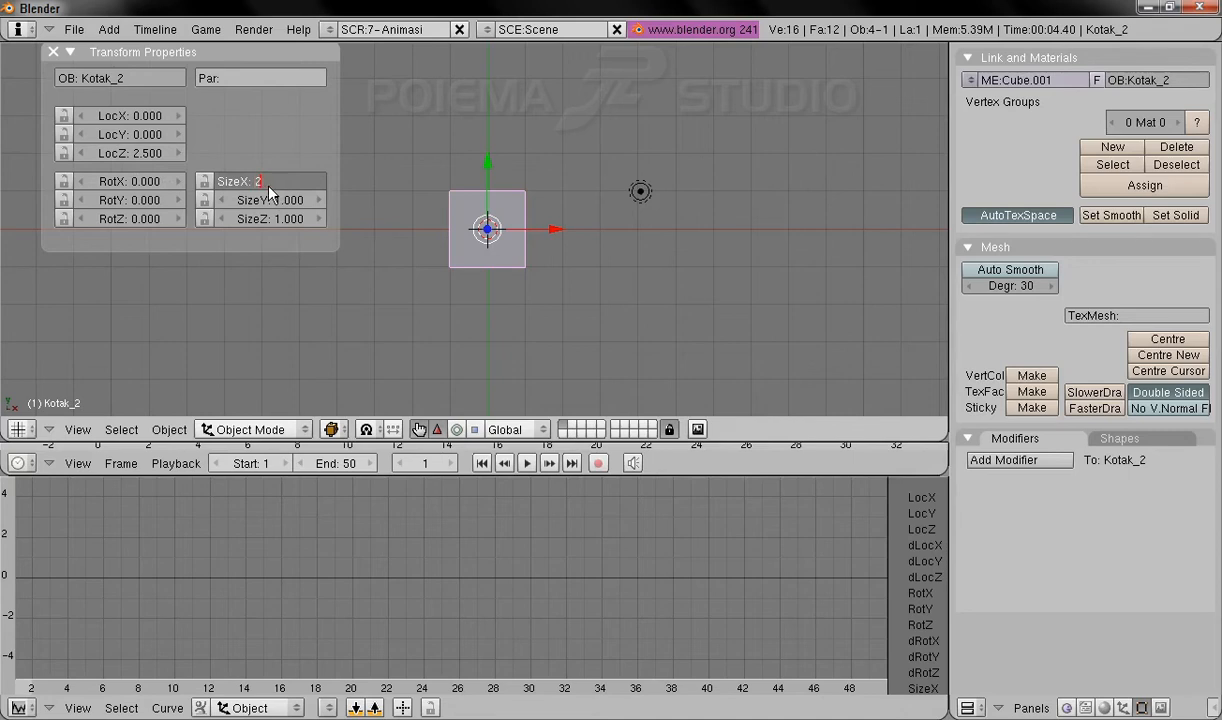
pyautogui.press('Tab')
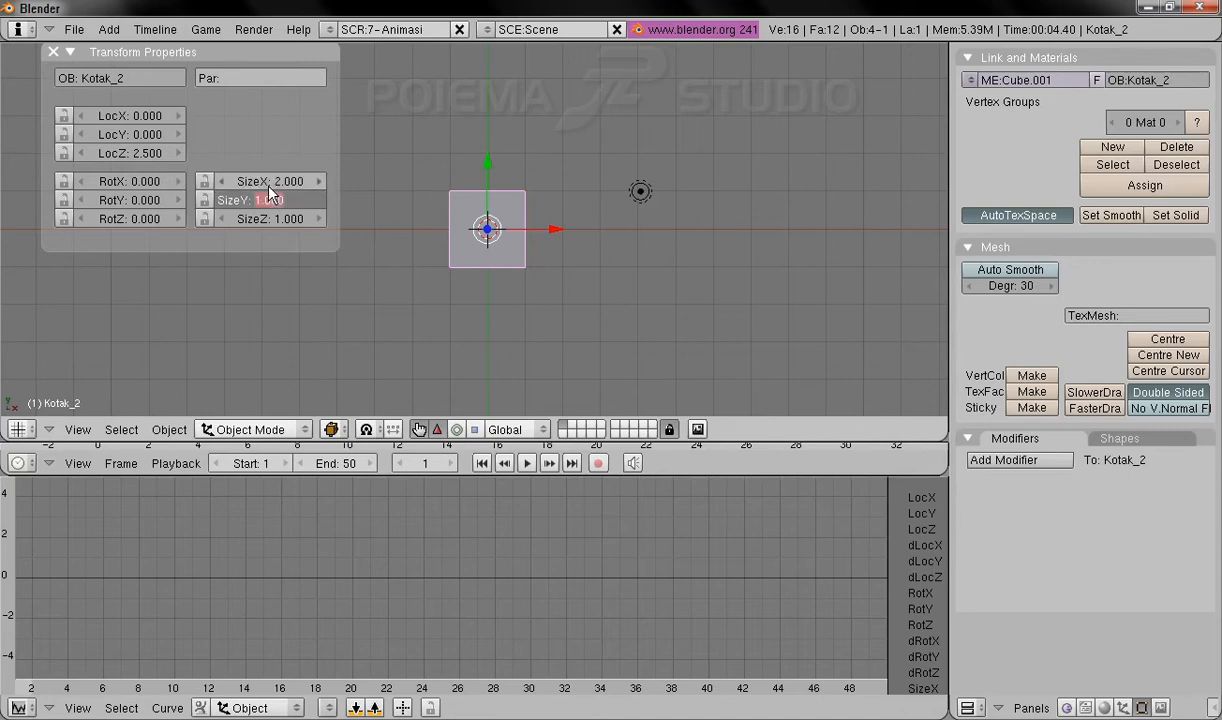
pyautogui.write('0.5')
pyautogui.press('Tab')
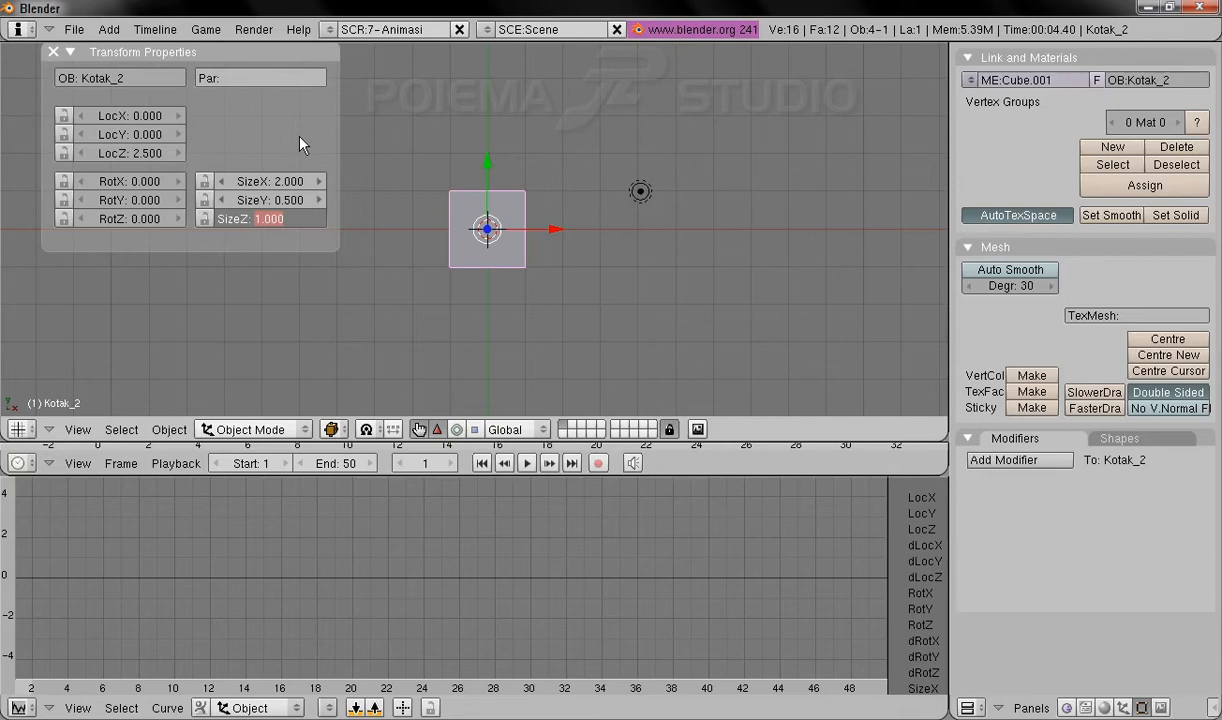
pyautogui.press('BackSpace')
pyautogui.write('0.1')
pyautogui.press('Return')
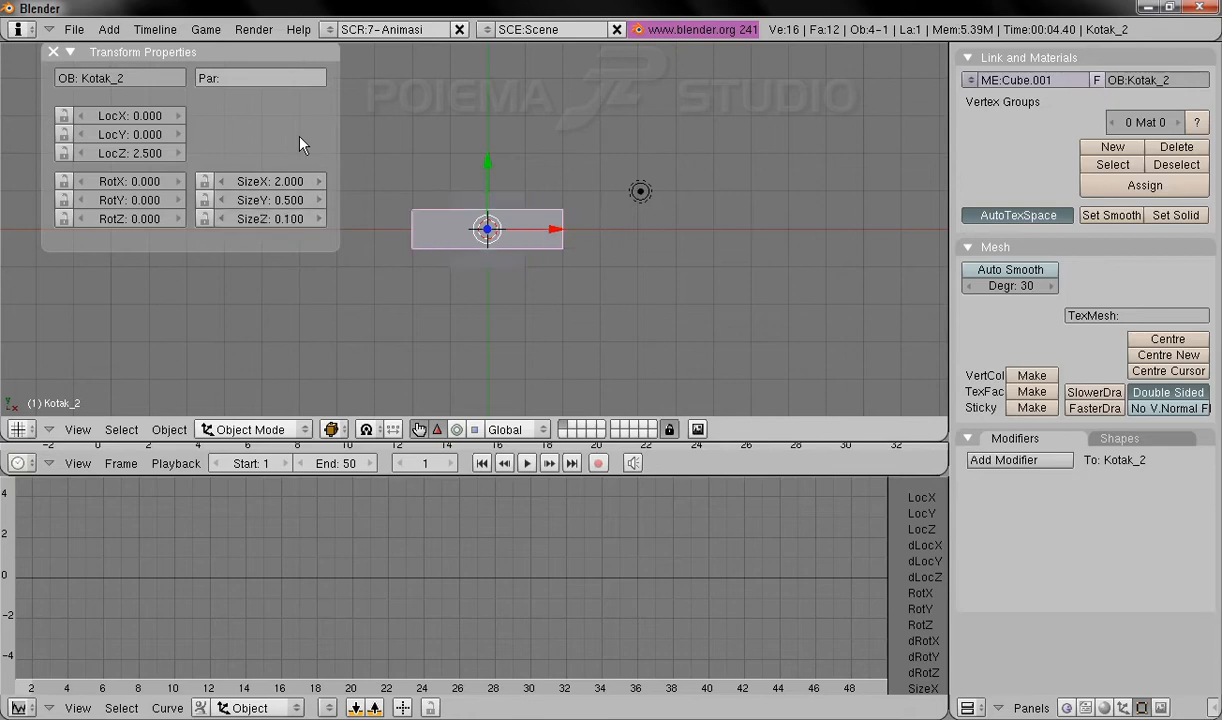
# Make Kotak the parent of Kotak_2 with Make Parent at frame 1.
pyautogui.moveTo(465, 340); pyautogui.dragTo(405, 218, button='middle')
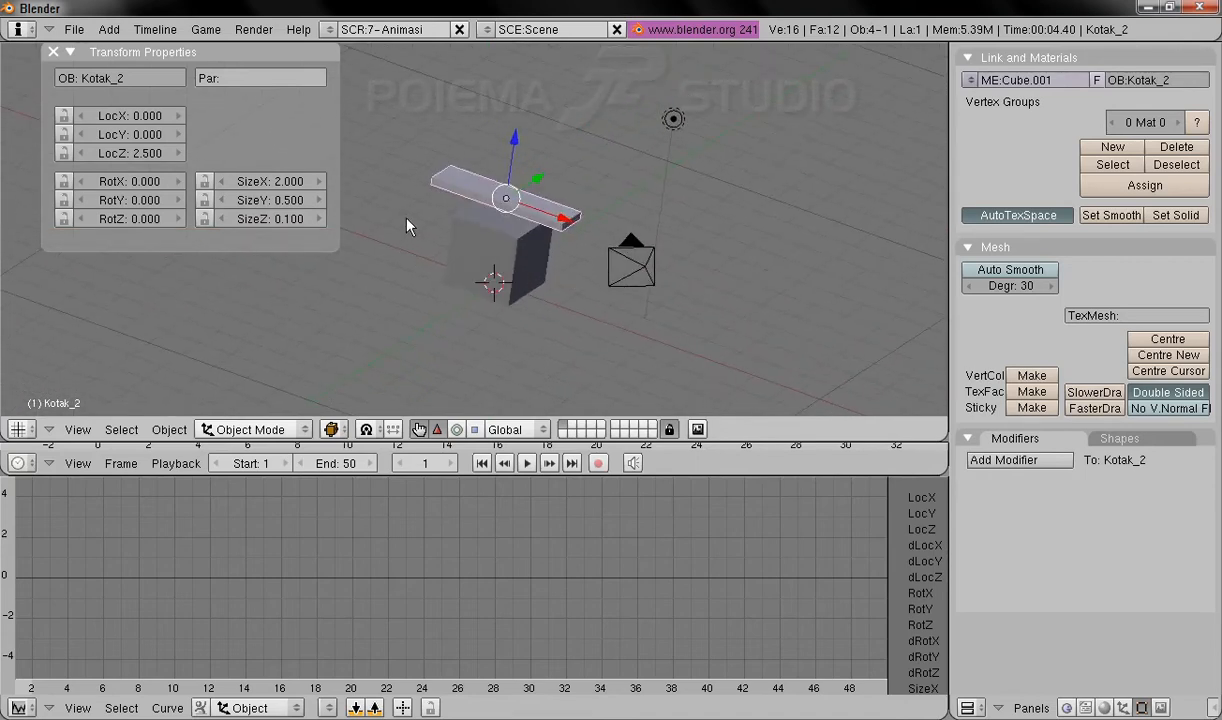
pyautogui.moveTo(545, 259); pyautogui.dragTo(515, 215, button='middle')
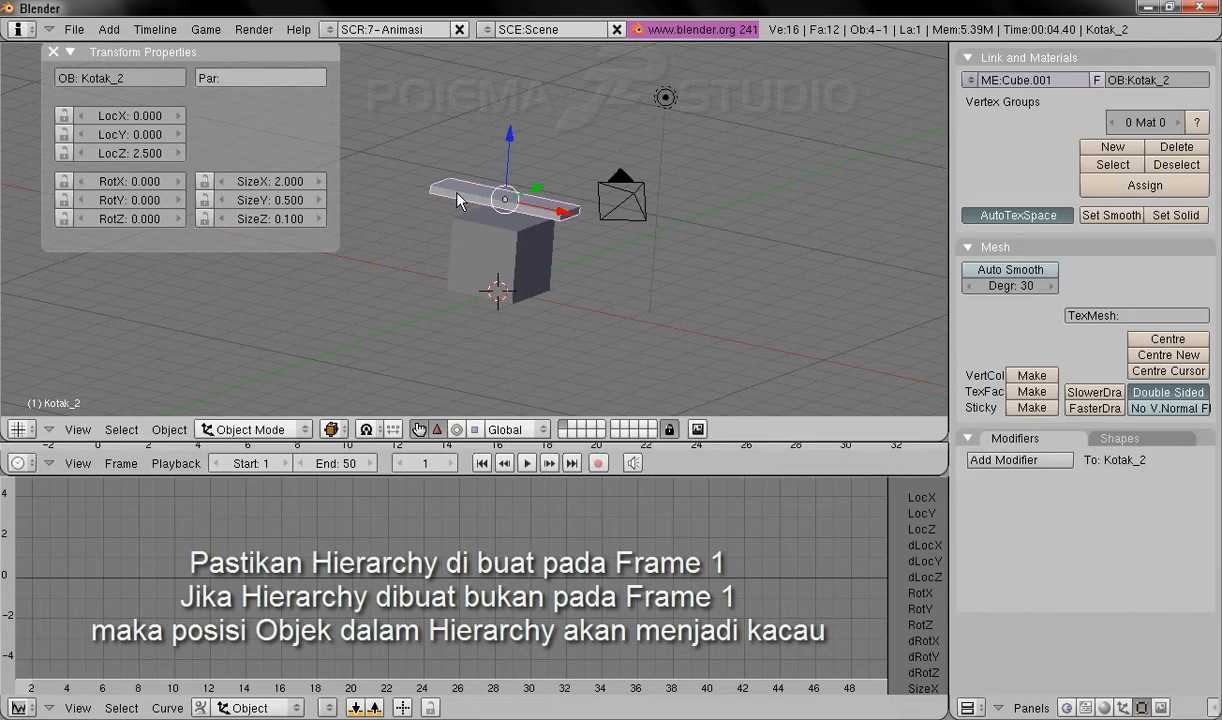
pyautogui.keyDown('shift'); pyautogui.rightClick(474, 248); pyautogui.keyUp('shift')
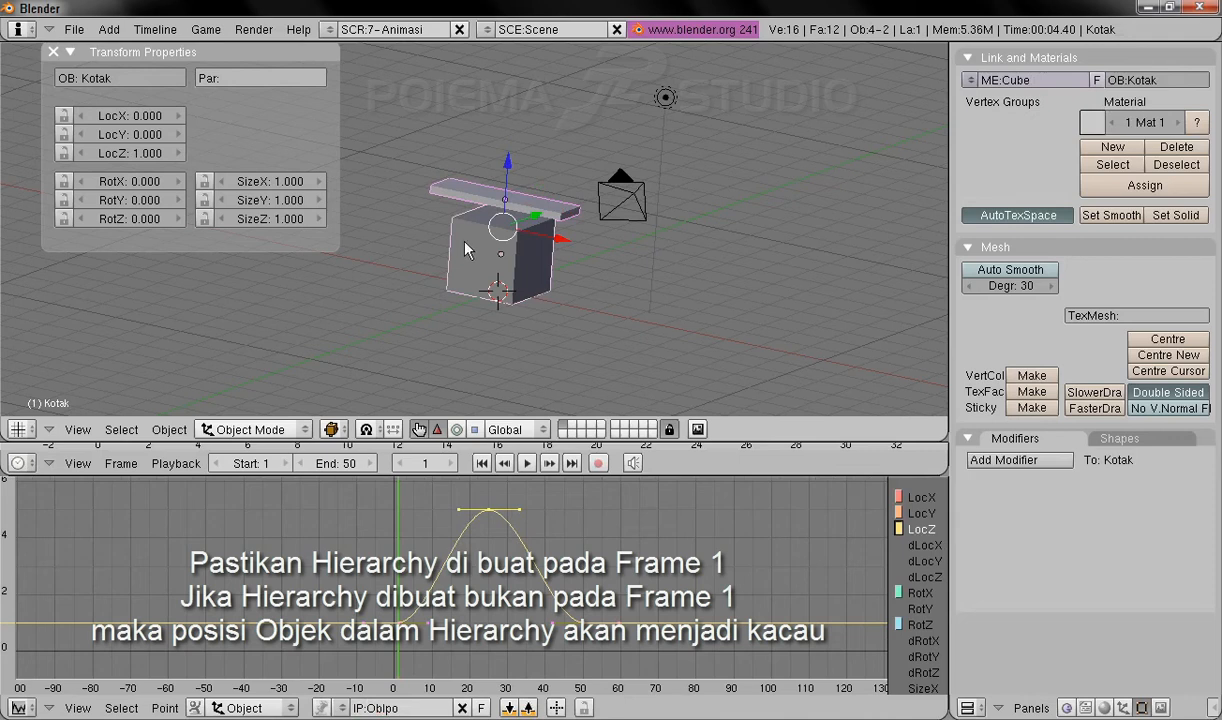
pyautogui.click(168, 429)
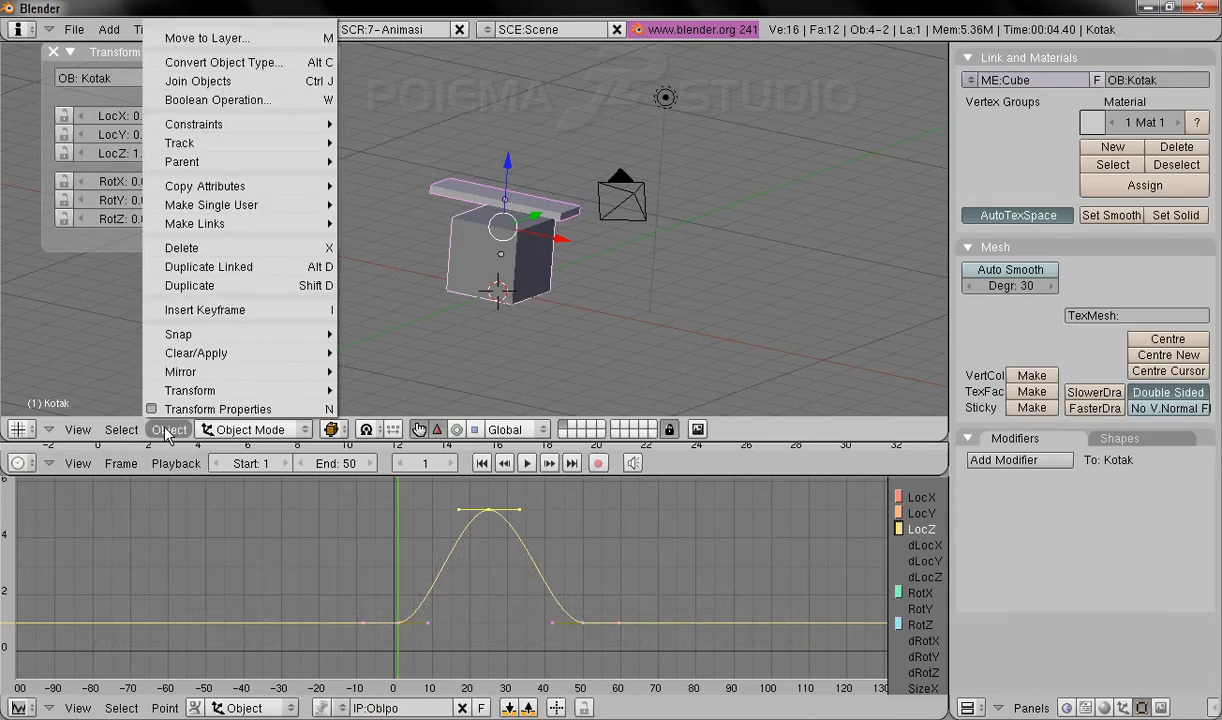
pyautogui.moveTo(286, 166)
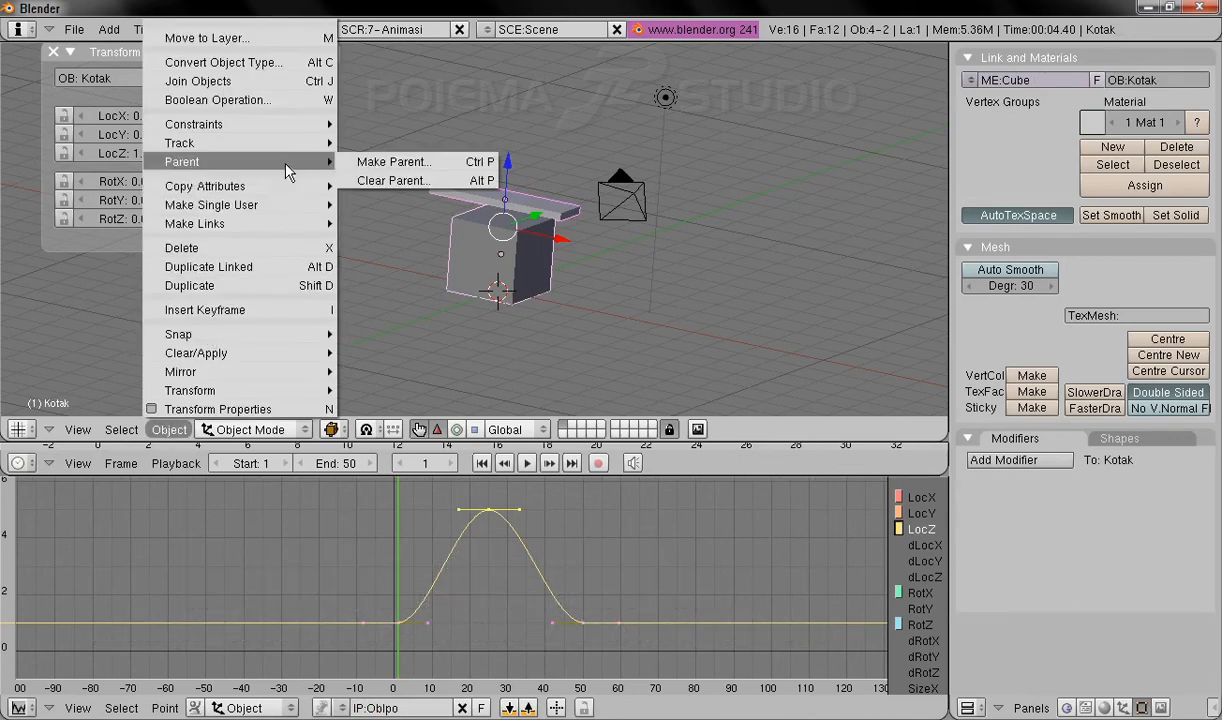
pyautogui.click(426, 168)
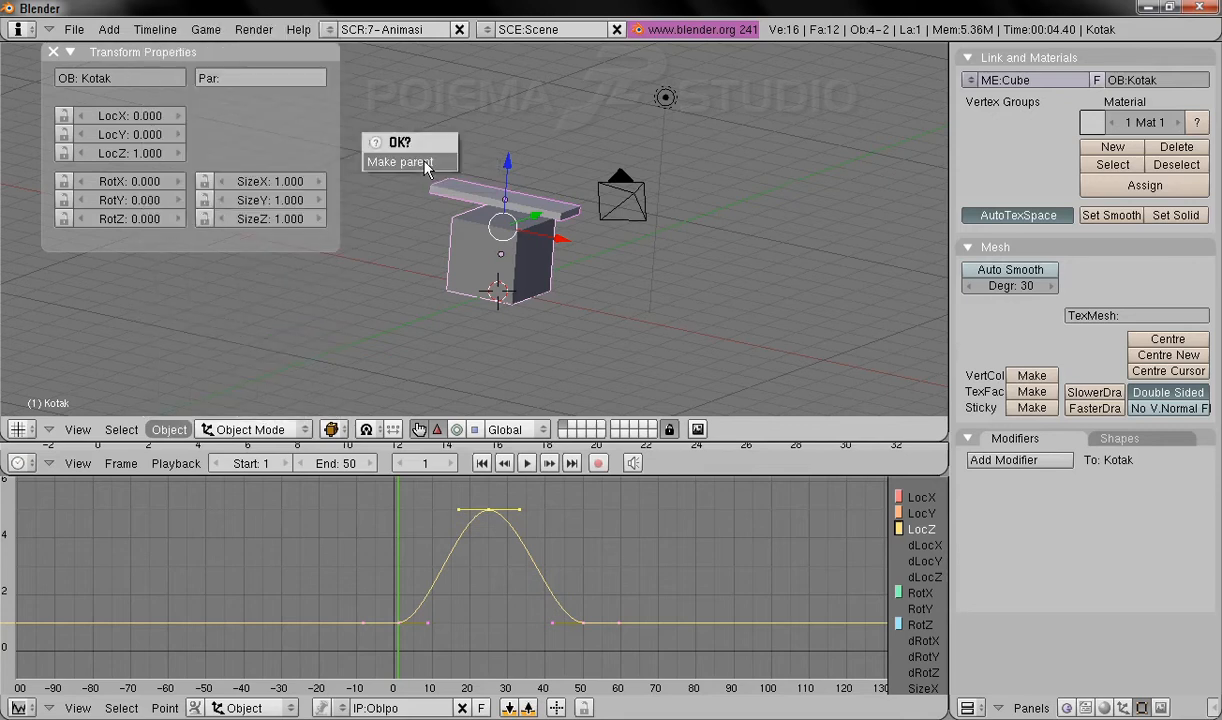
pyautogui.click(426, 166)
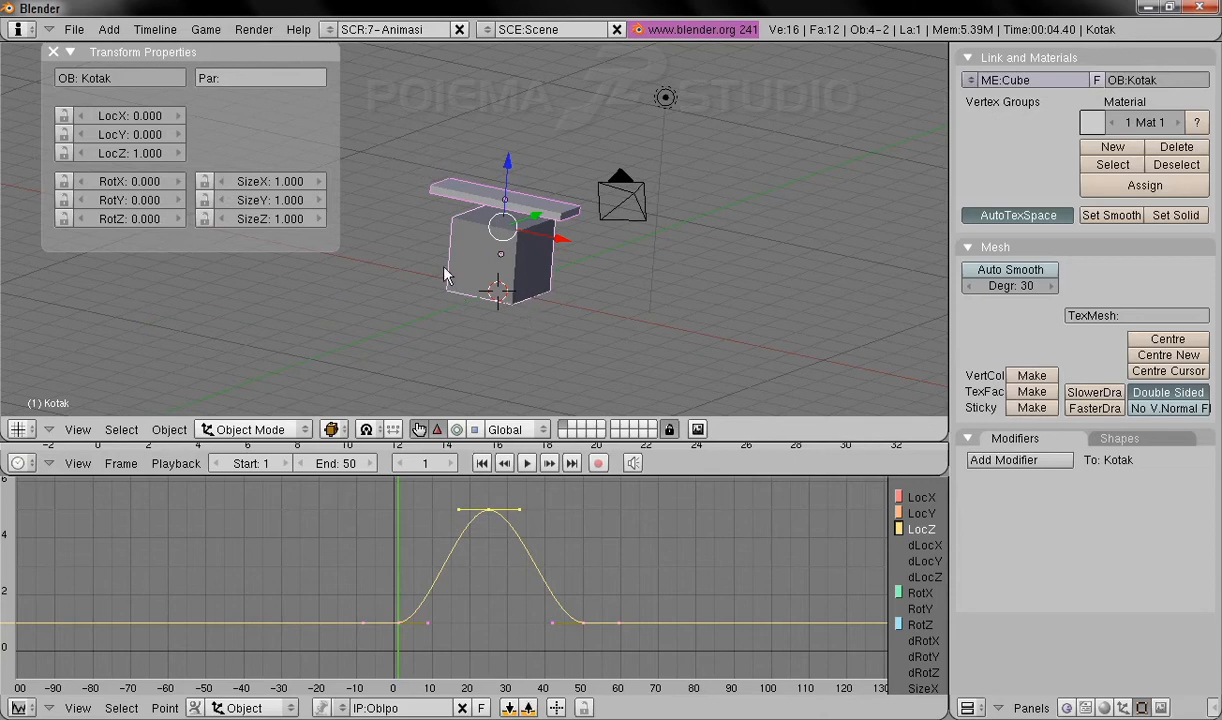
# Select Kotak_2 and Kotak in turn to check the parent relationship between plank and cube.
pyautogui.rightClick(451, 198)
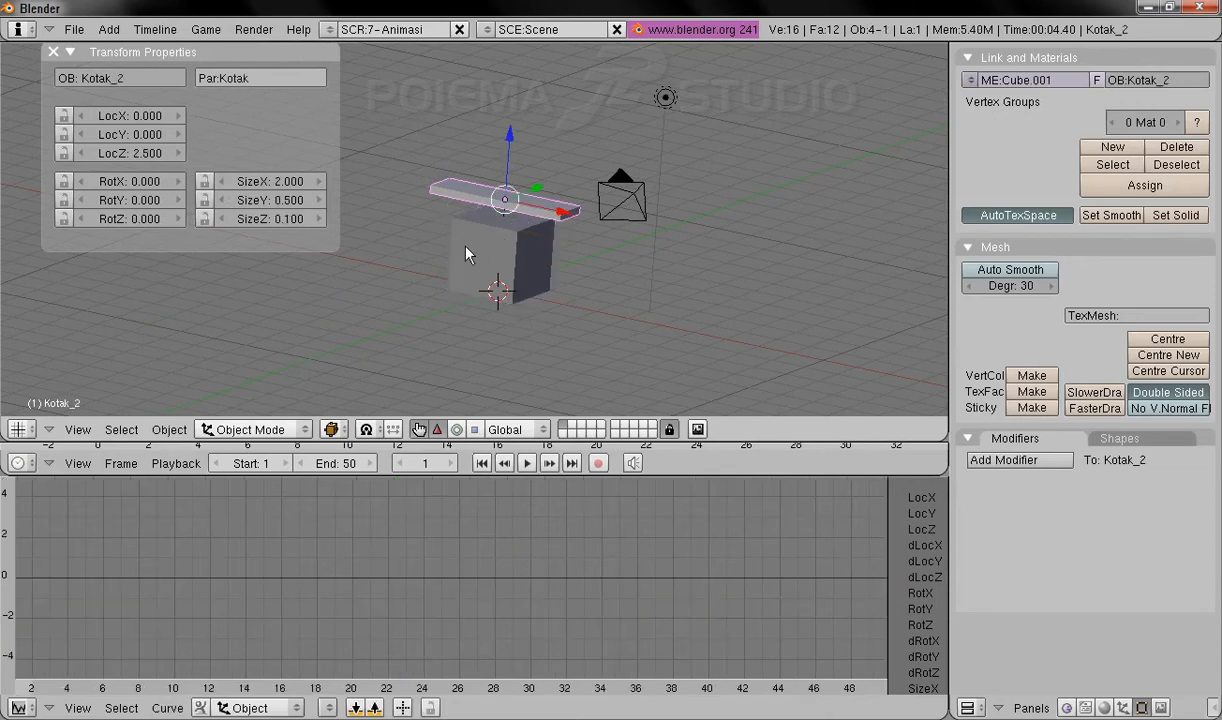
pyautogui.rightClick(466, 254)
pyautogui.moveTo(466, 275); pyautogui.dragTo(470, 292, button='middle')
pyautogui.rightClick(464, 197)
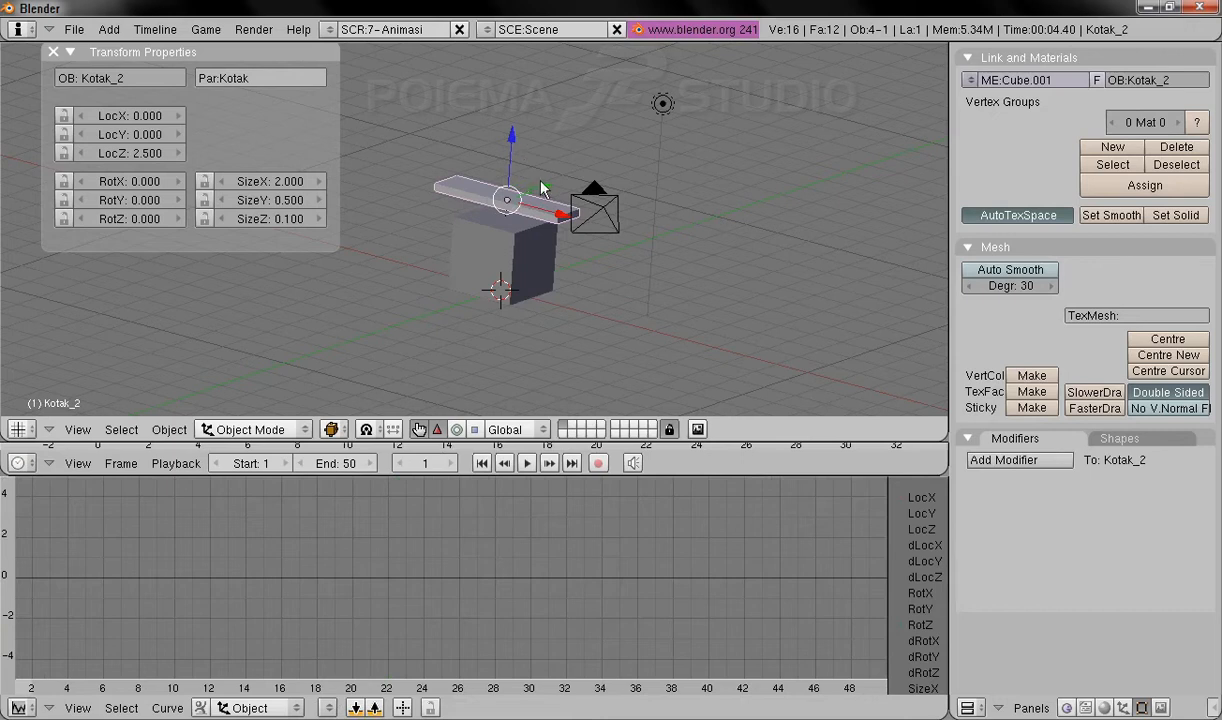
pyautogui.moveTo(563, 222); pyautogui.dragTo(553, 298)
pyautogui.rightClick(487, 284)
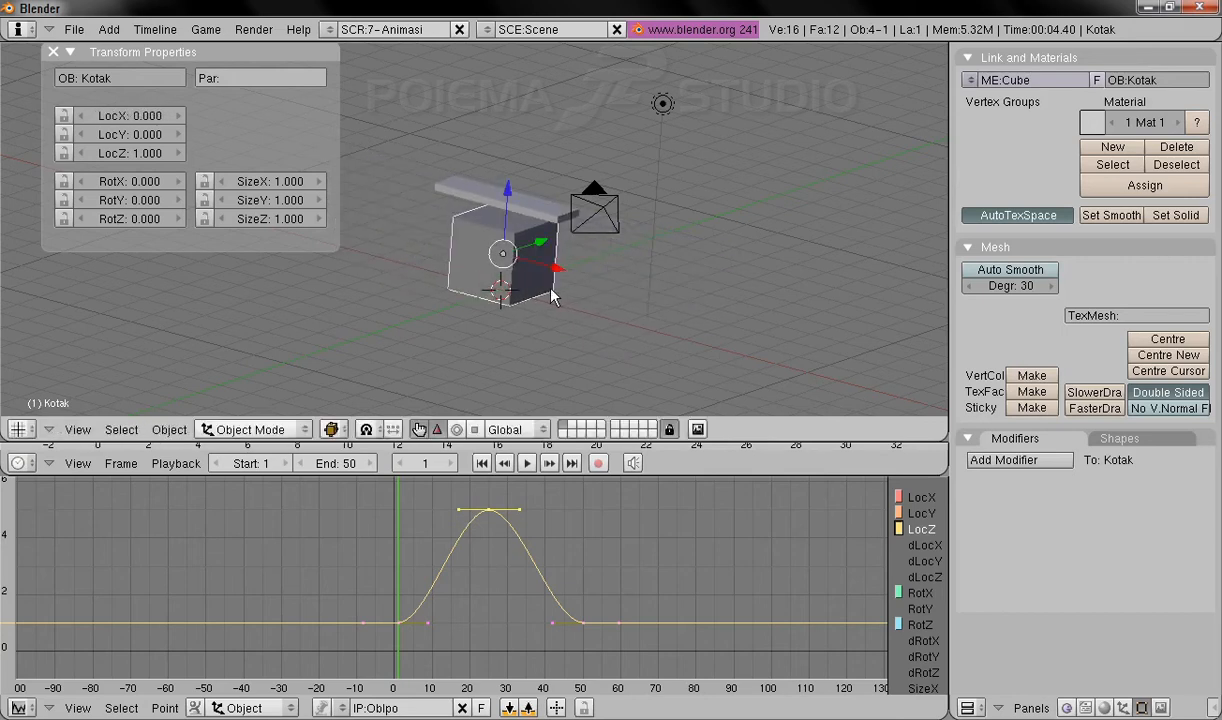
pyautogui.keyDown('shift'); pyautogui.moveTo(369, 245); pyautogui.dragTo(382, 301, button='middle'); pyautogui.keyUp('shift')
pyautogui.moveTo(655, 280); pyautogui.dragTo(645, 195, button='middle')
pyautogui.moveTo(322, 370); pyautogui.dragTo(372, 398, button='middle')
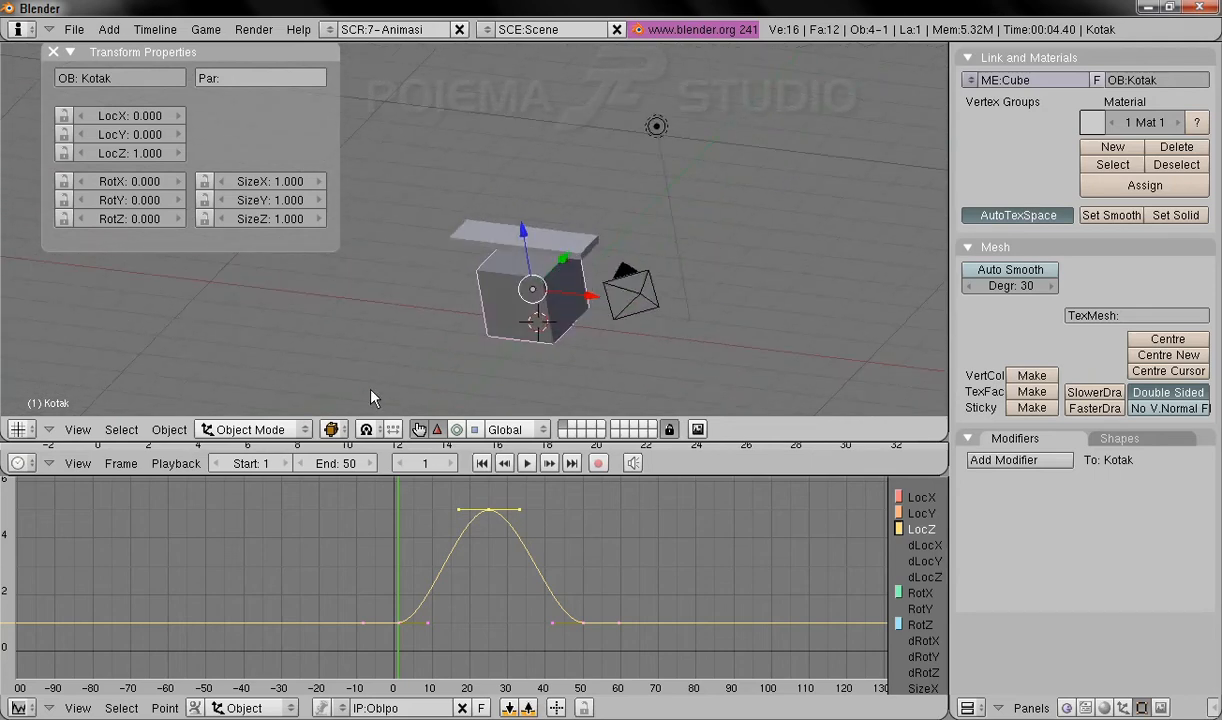
# Insert a Rot keyframe for Kotak_2 at frame 1.
pyautogui.rightClick(467, 234)
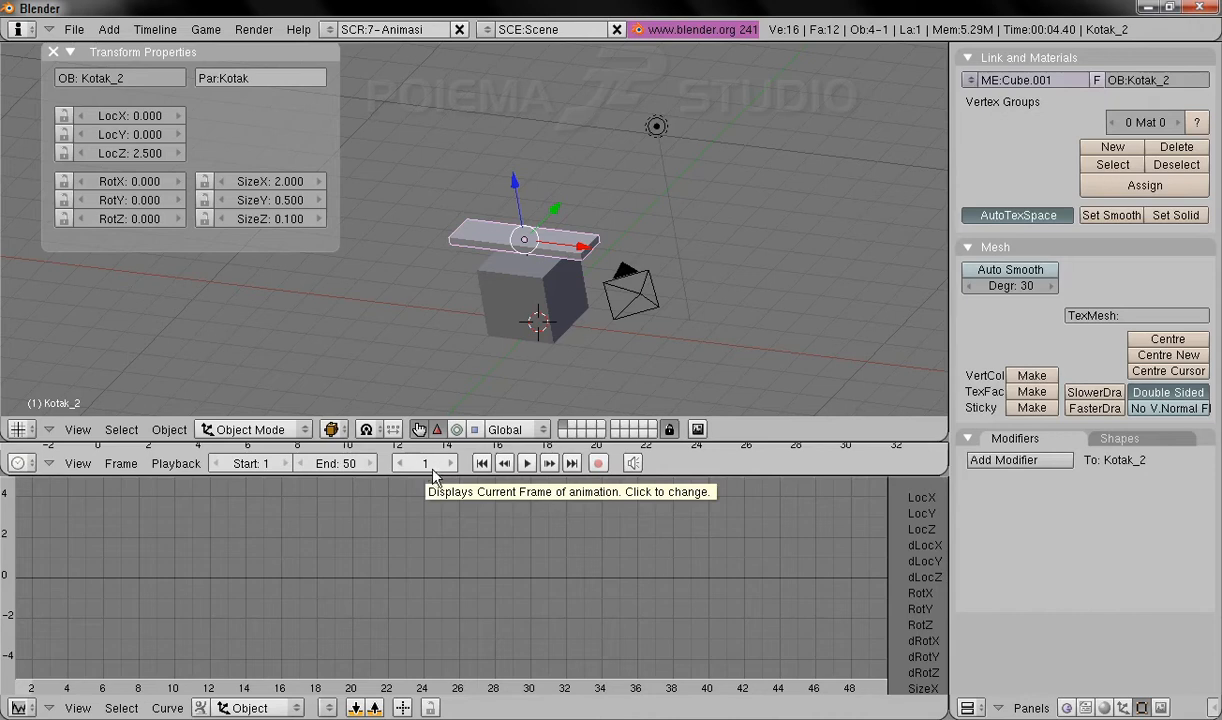
pyautogui.click(166, 428)
pyautogui.click(235, 310)
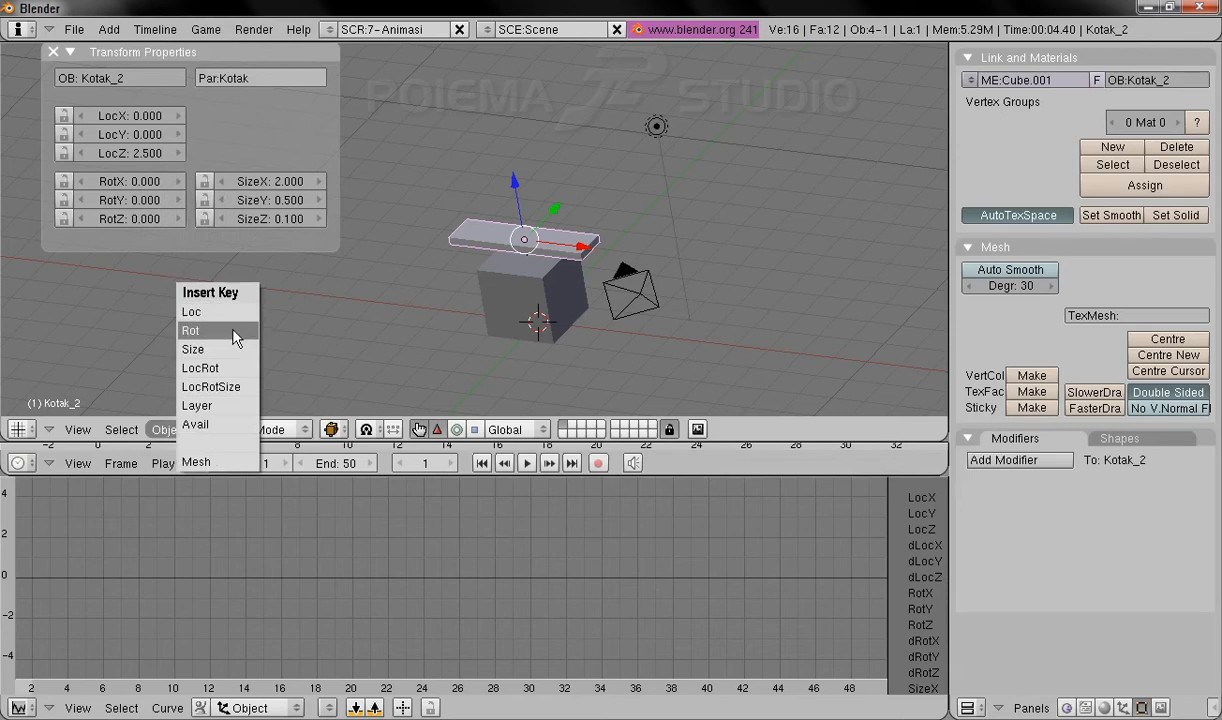
pyautogui.click(233, 336)
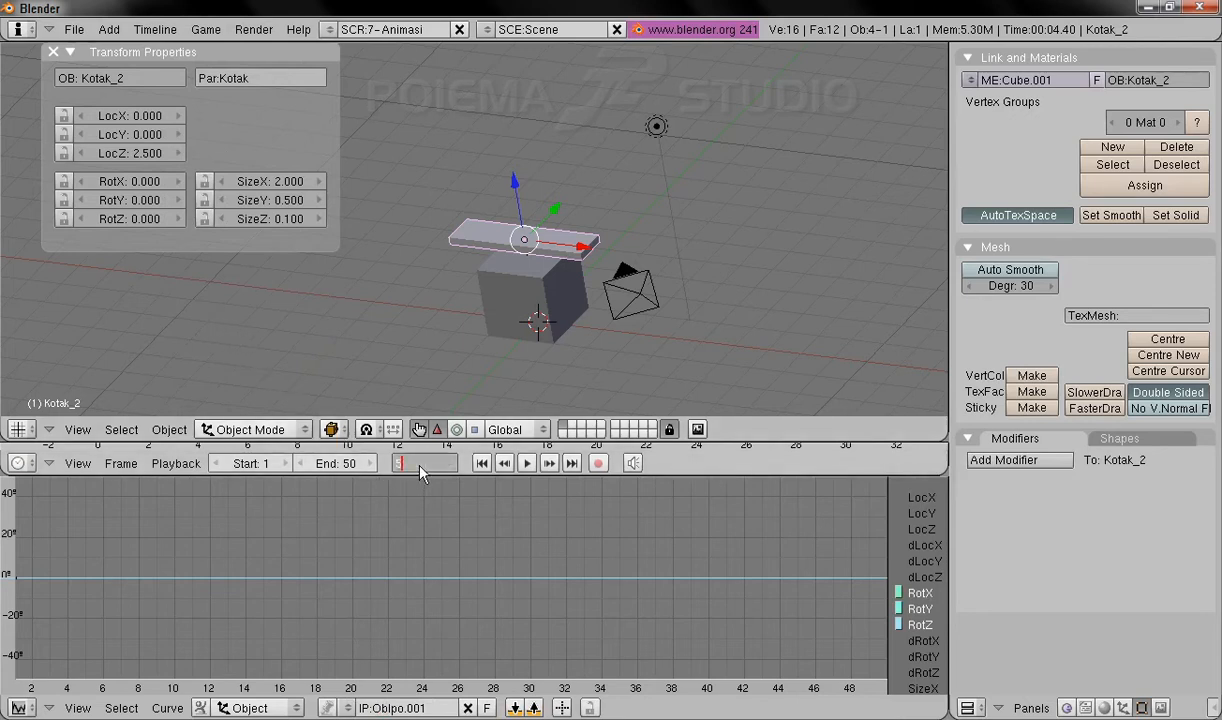
# At frame 50, set Kotak_2's RotZ to 360 and insert a Rot keyframe.
pyautogui.press('Return')
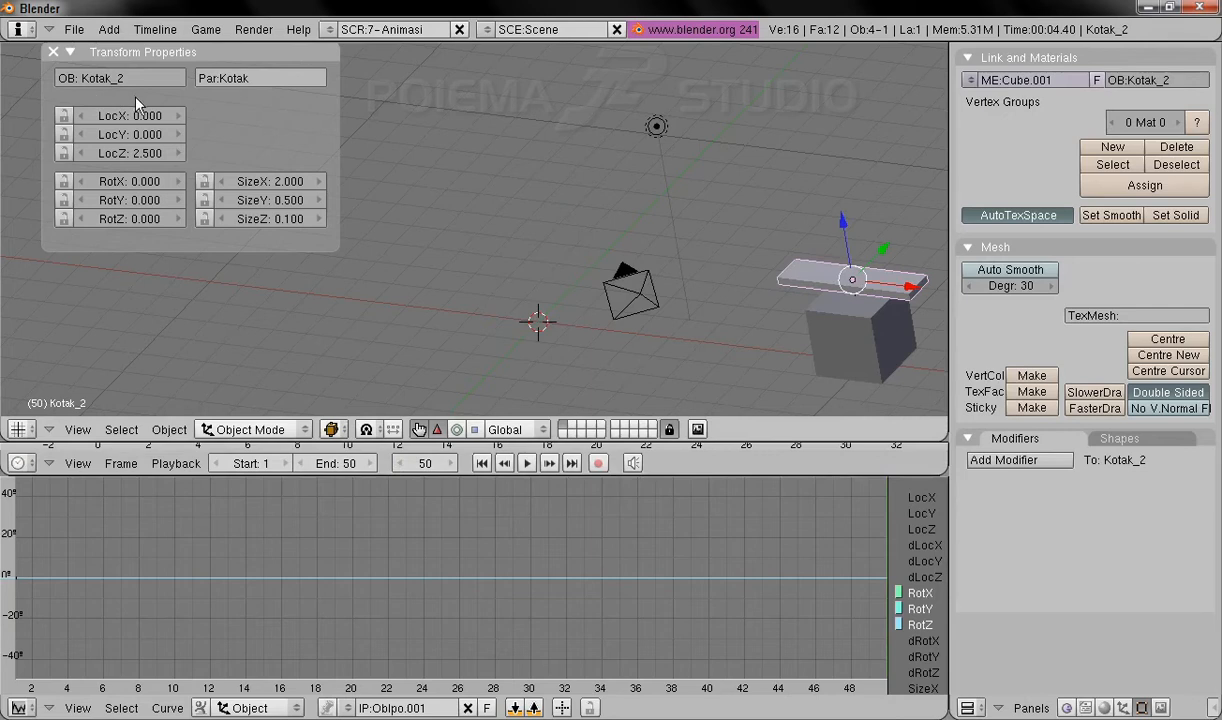
pyautogui.click(127, 222)
pyautogui.write('36')
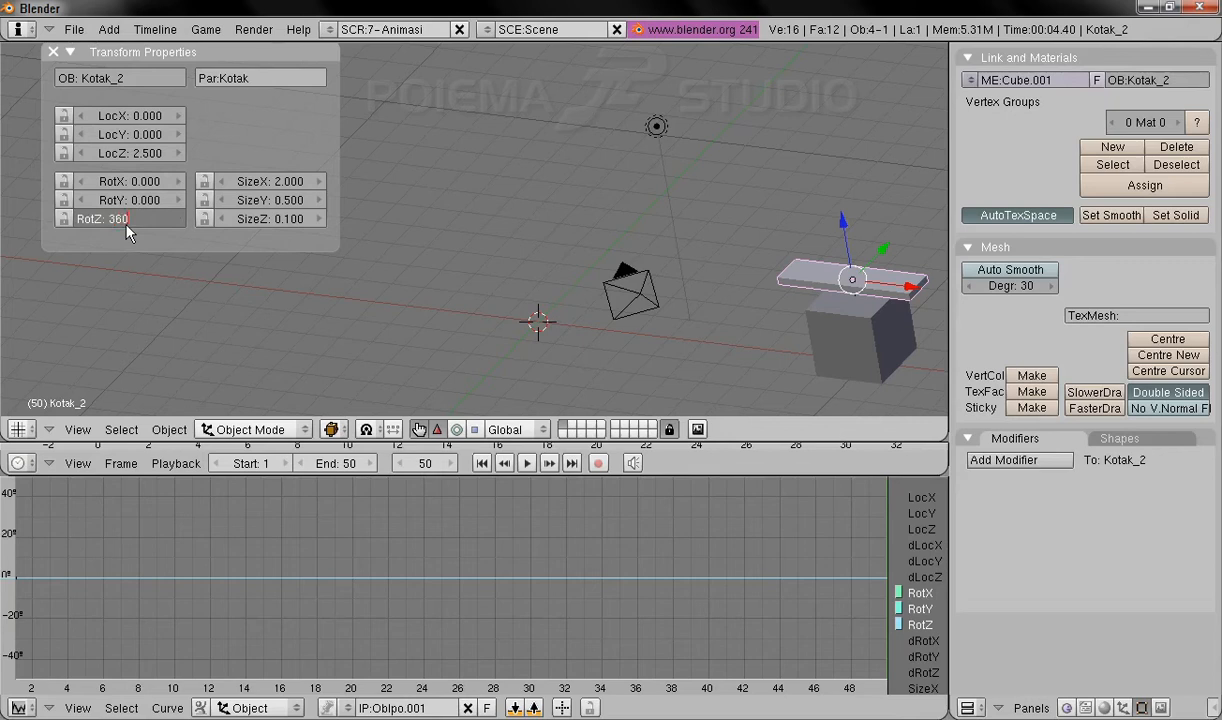
pyautogui.press('Return')
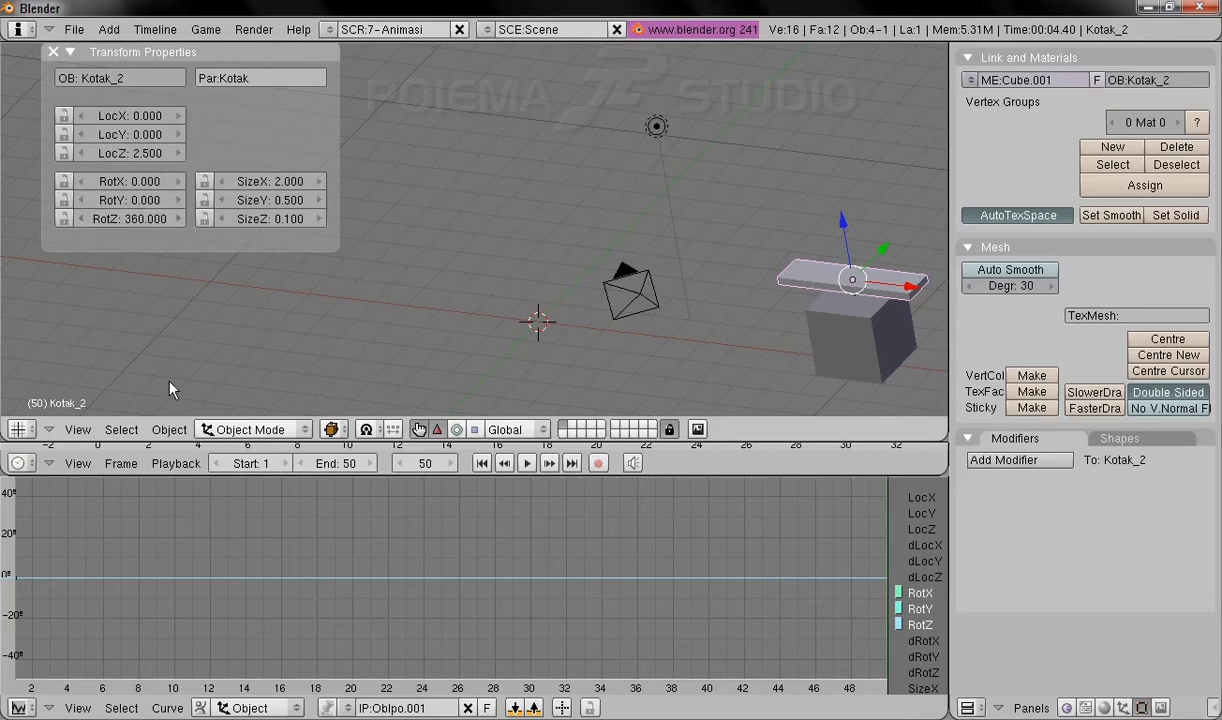
pyautogui.click(169, 429)
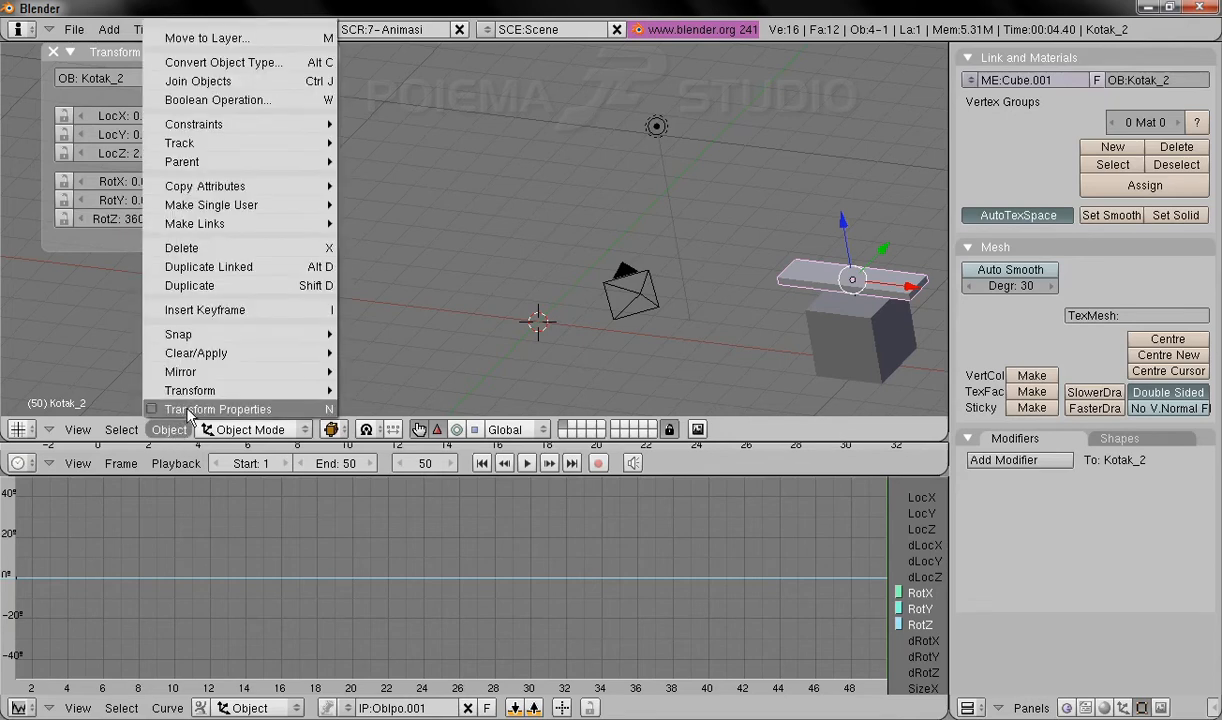
pyautogui.click(249, 318)
pyautogui.click(249, 309)
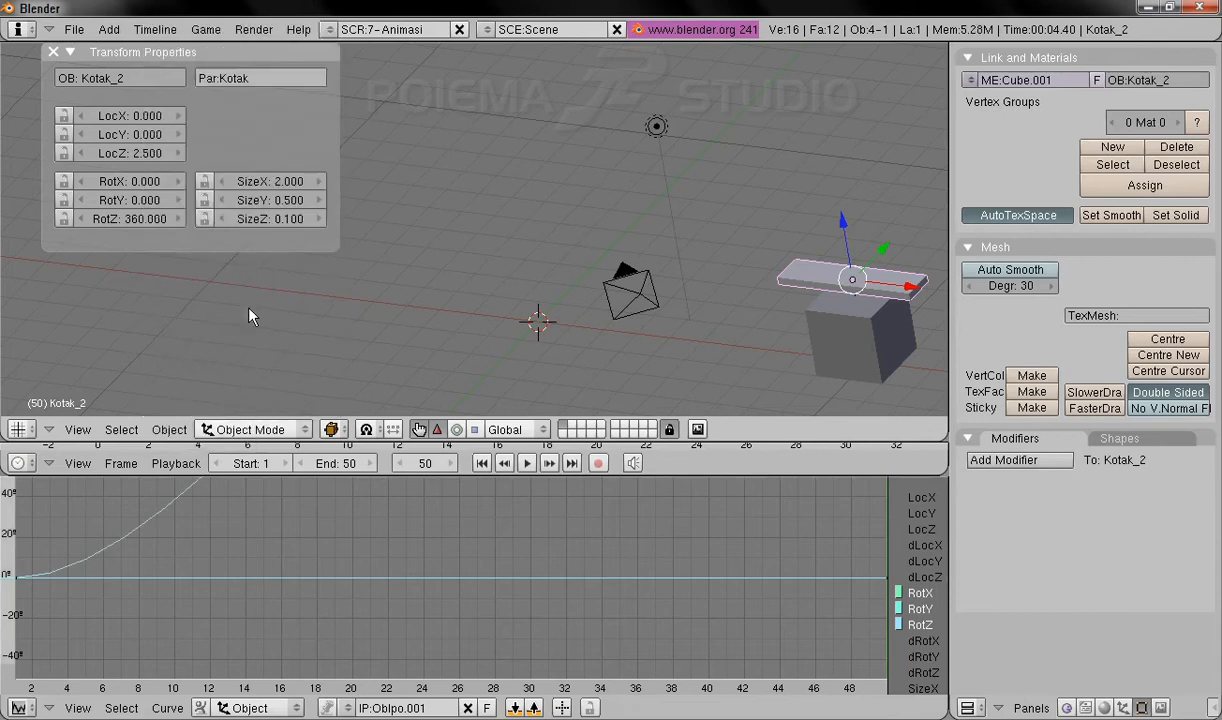
pyautogui.keyDown('shift'); pyautogui.moveTo(751, 368); pyautogui.dragTo(809, 201, button='middle'); pyautogui.keyUp('shift')
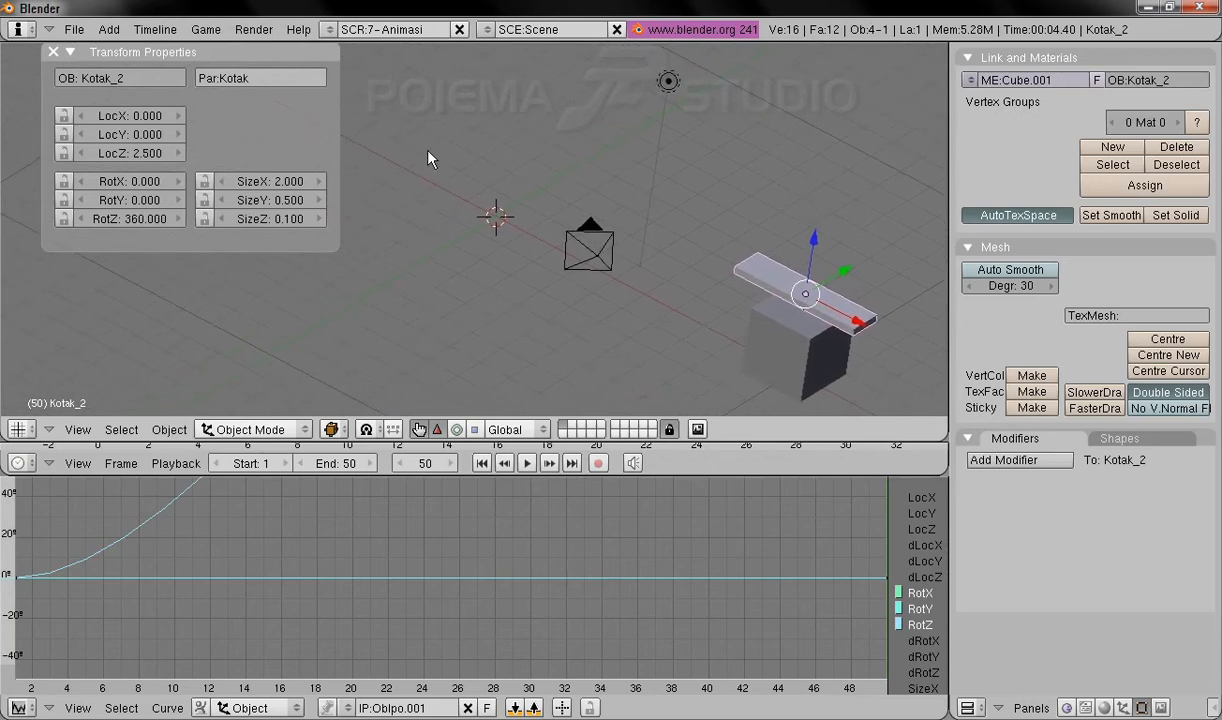
pyautogui.moveTo(428, 152); pyautogui.dragTo(418, 153, button='middle')
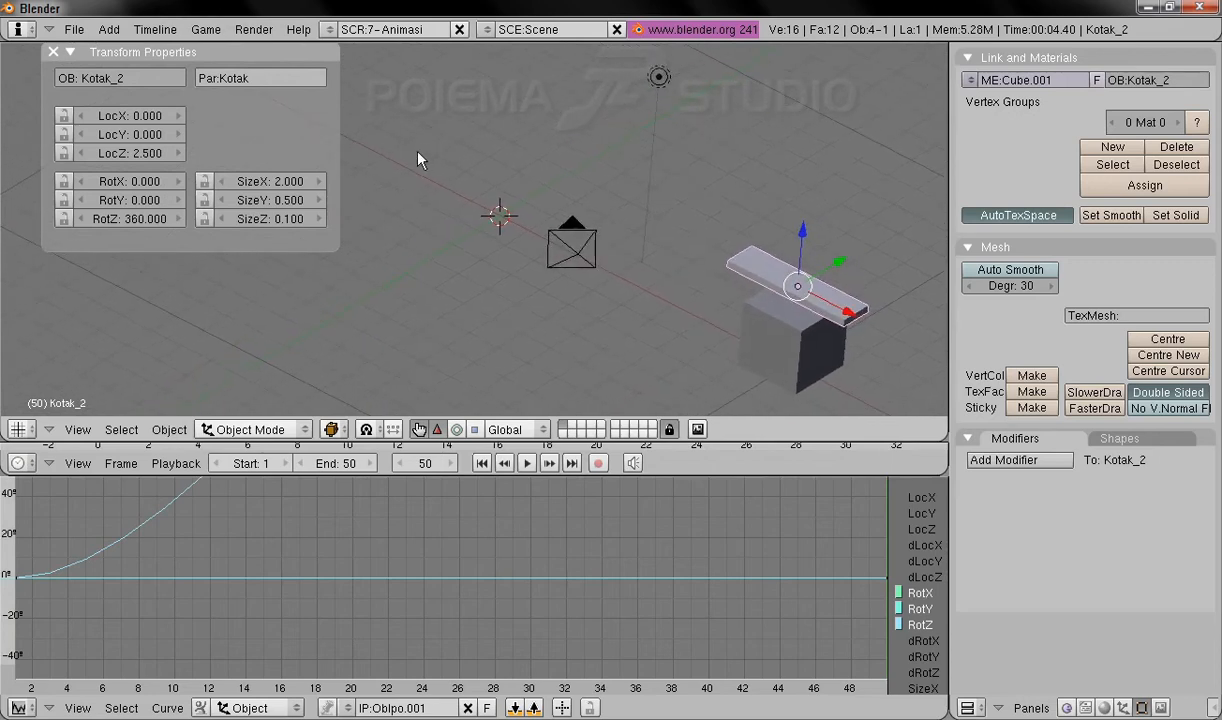
# Play the animation from frame 1 to check the plank's rotation on the moving cube, and stop playback.
pyautogui.click(481, 463)
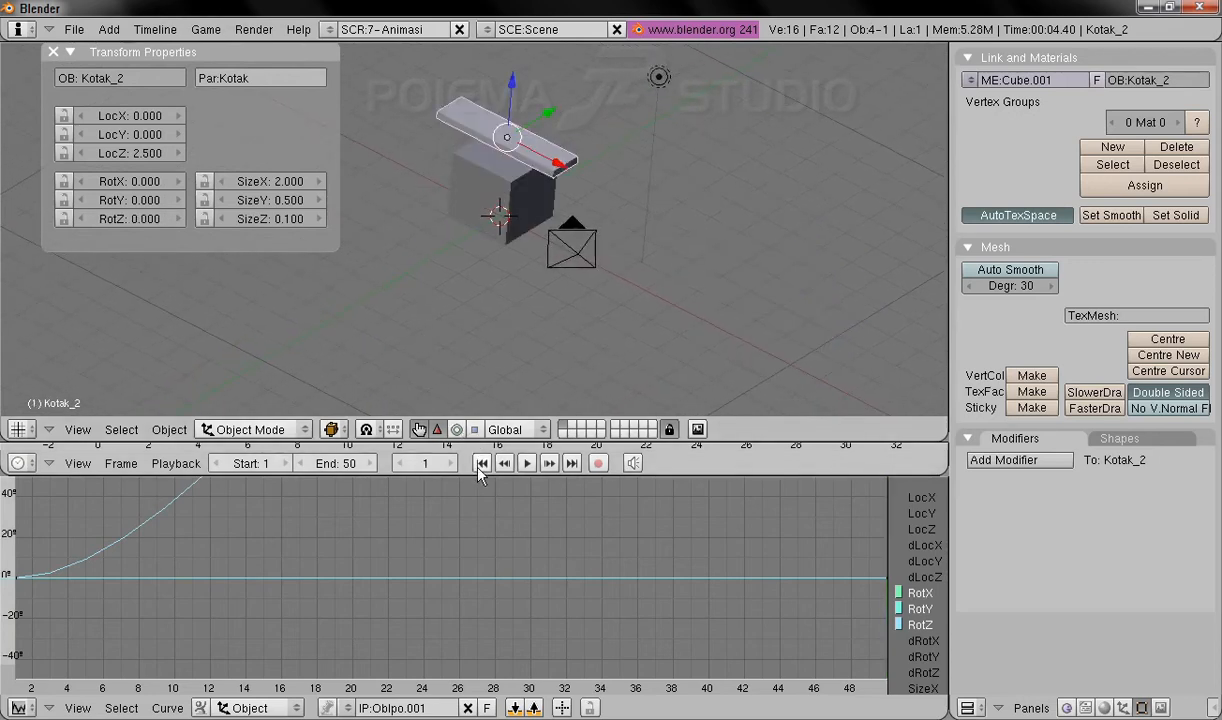
pyautogui.click(530, 468)
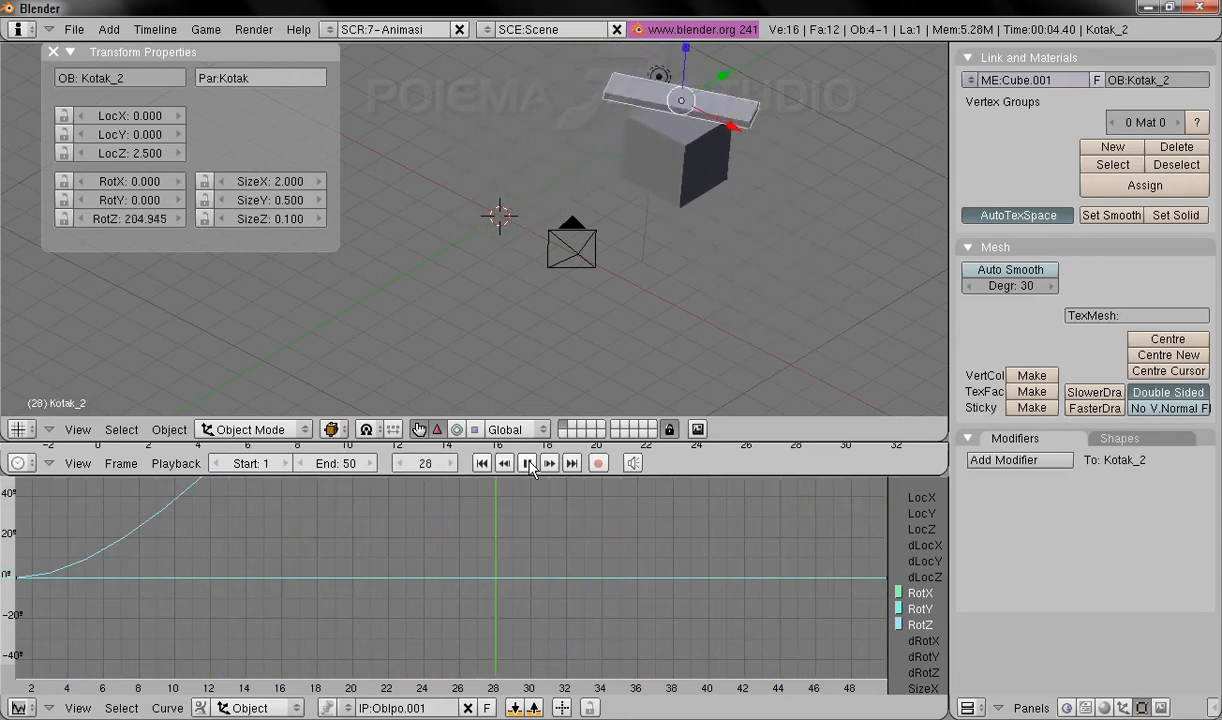
pyautogui.click(529, 463)
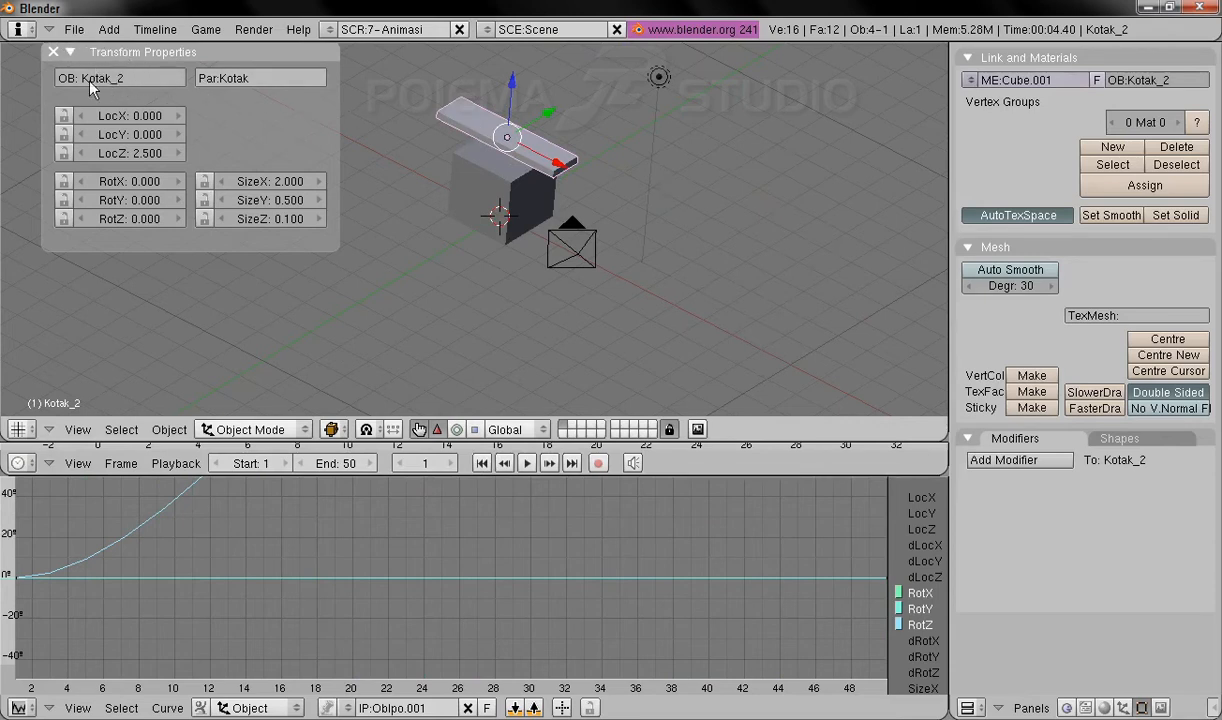
# At frame 50, set Kotak_2's RotZ to 720 and insert a Rot keyframe.
pyautogui.click(427, 463)
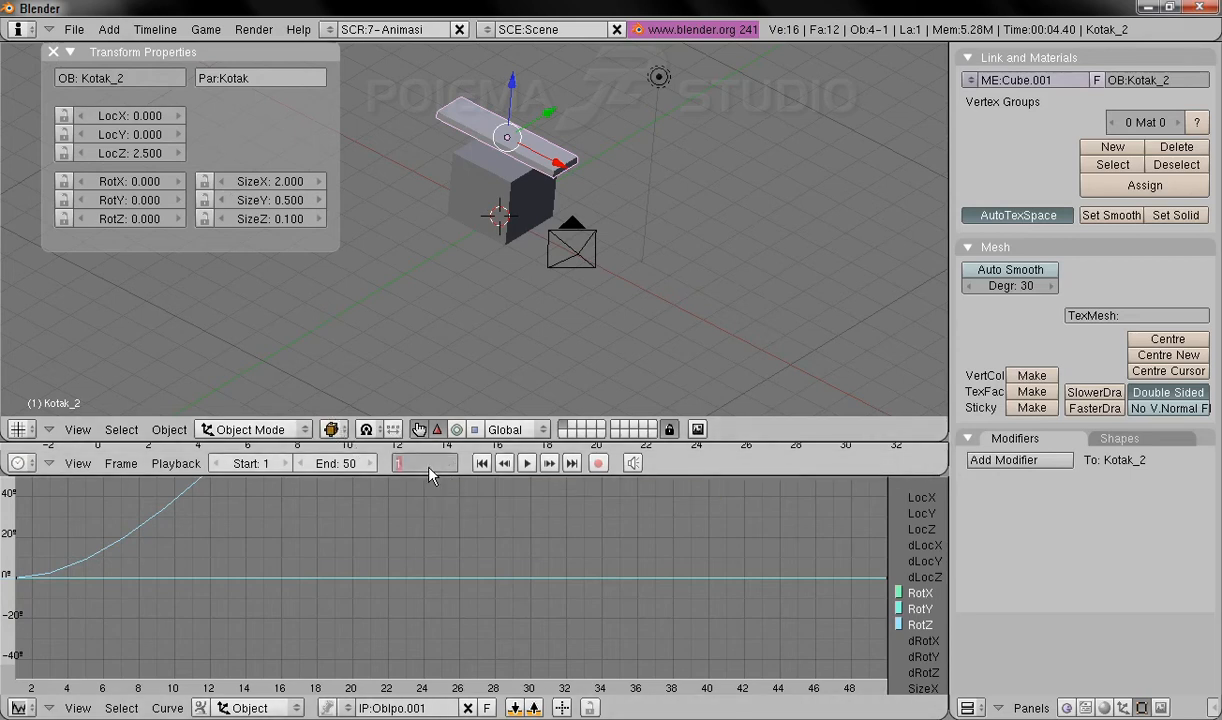
pyautogui.press('Return')
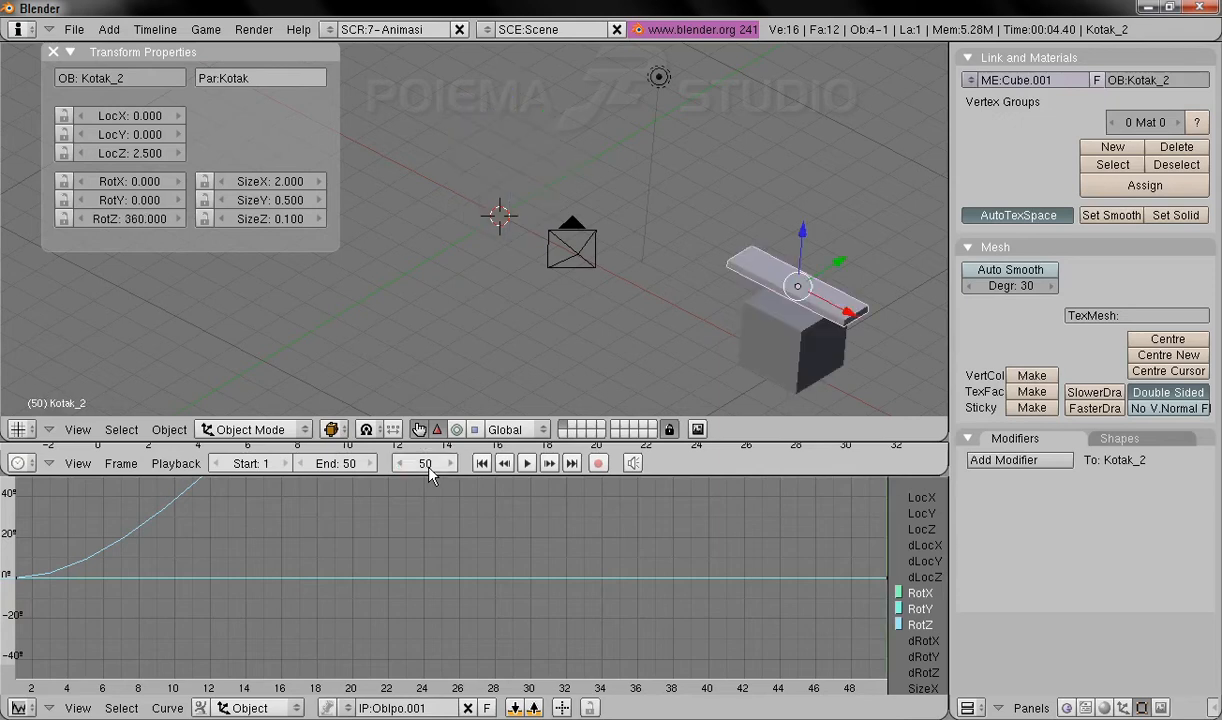
pyautogui.click(129, 219)
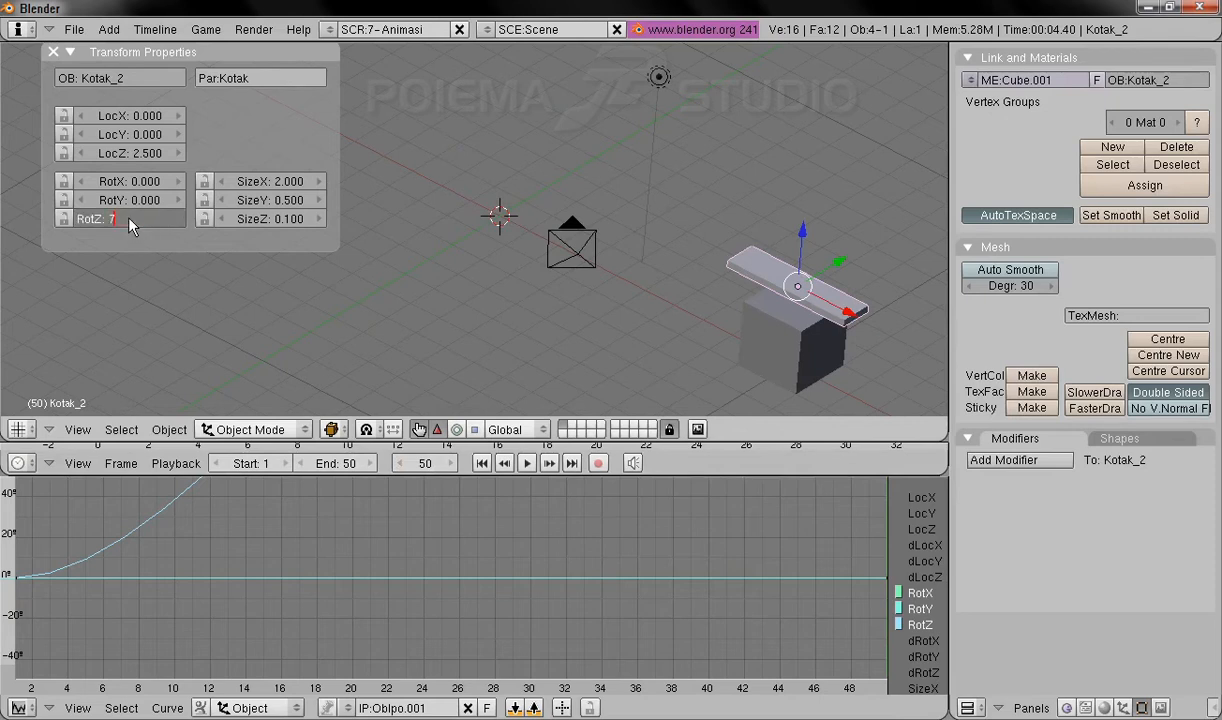
pyautogui.press('Return')
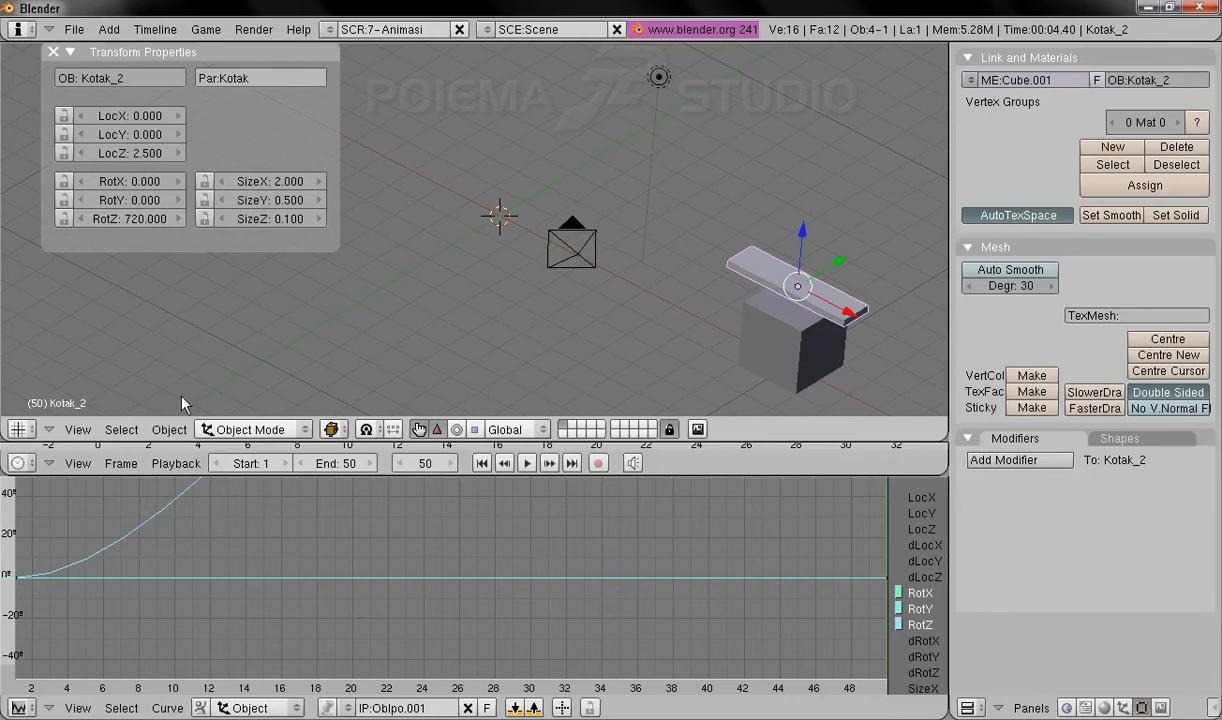
pyautogui.click(178, 430)
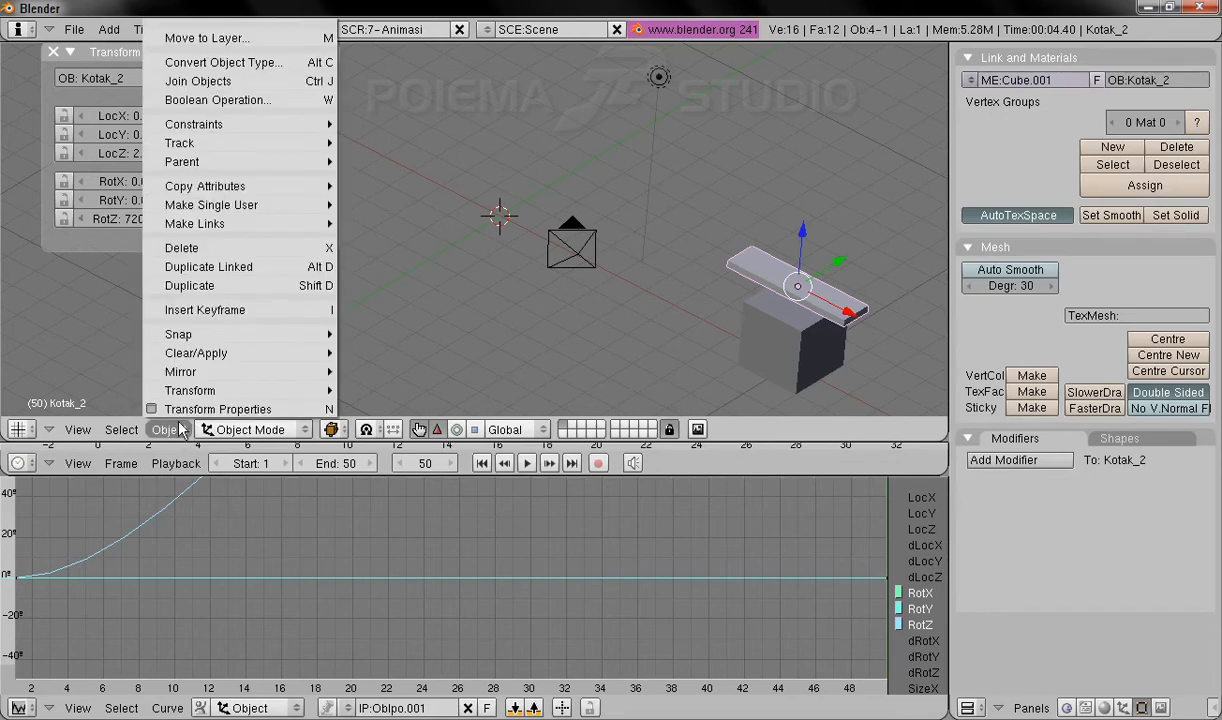
pyautogui.click(228, 310)
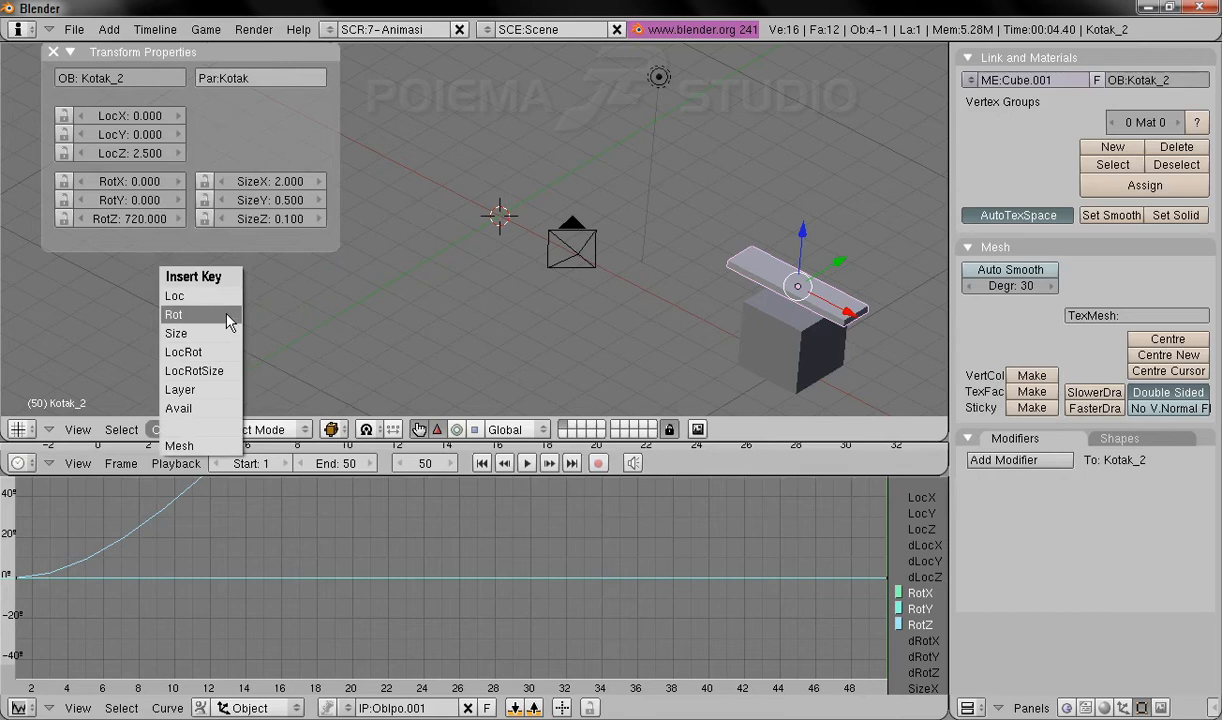
pyautogui.click(228, 318)
# Replay the animation from frame 1 to review the plank's faster spin, stop it and return to frame 1.
pyautogui.click(481, 464)
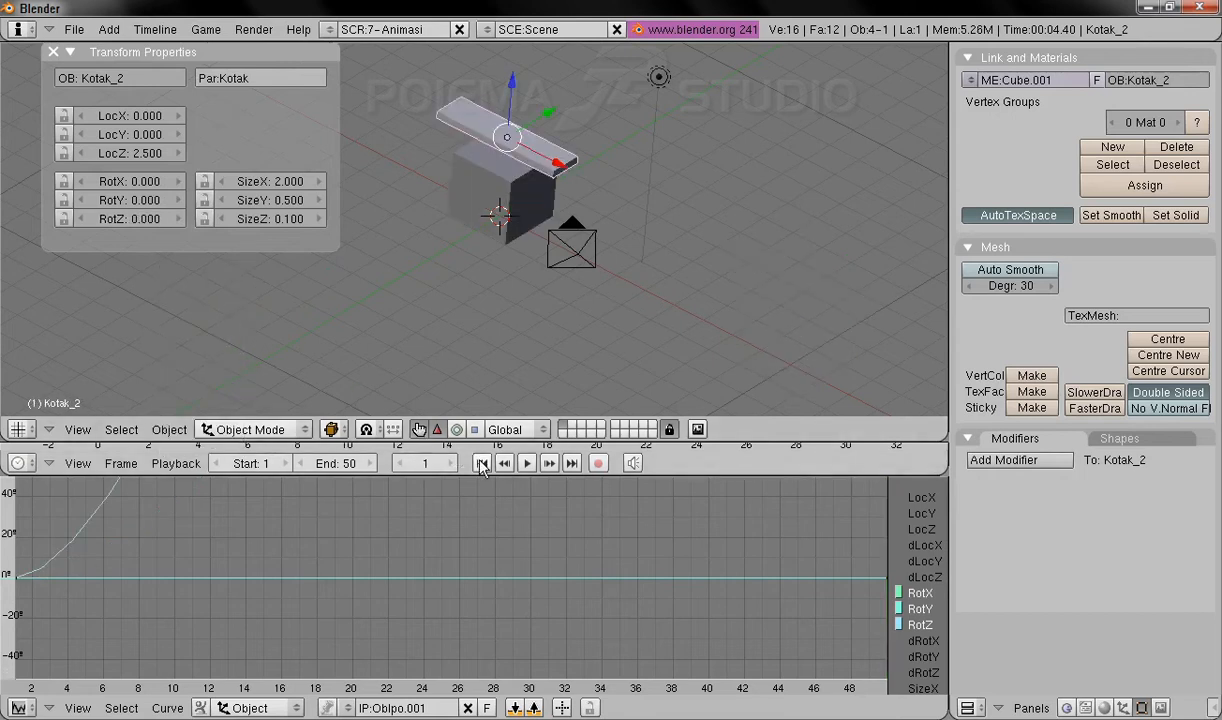
pyautogui.click(527, 464)
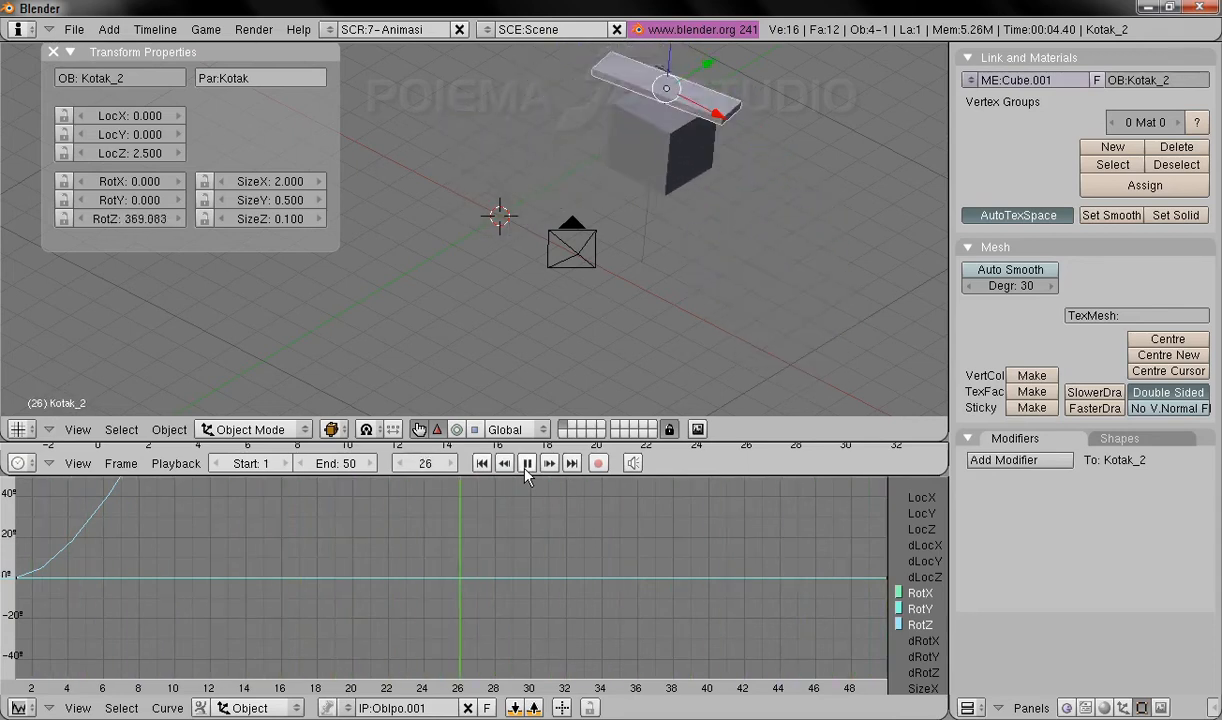
pyautogui.click(526, 465)
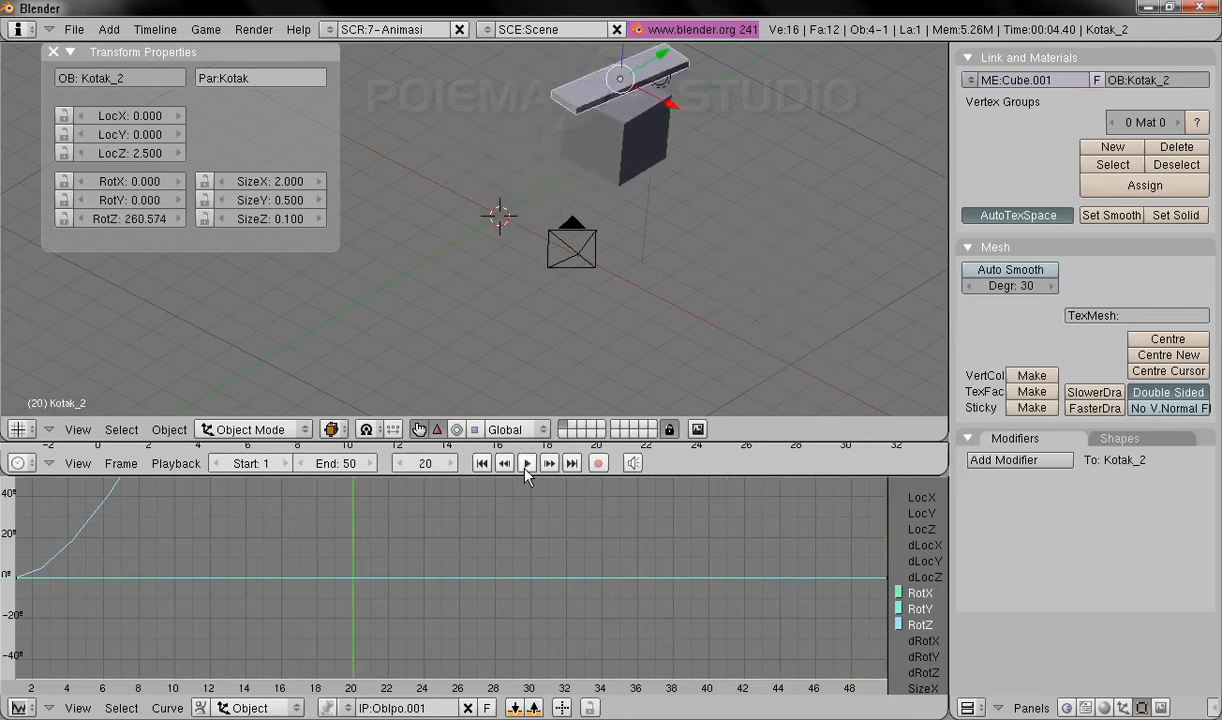
pyautogui.click(481, 463)
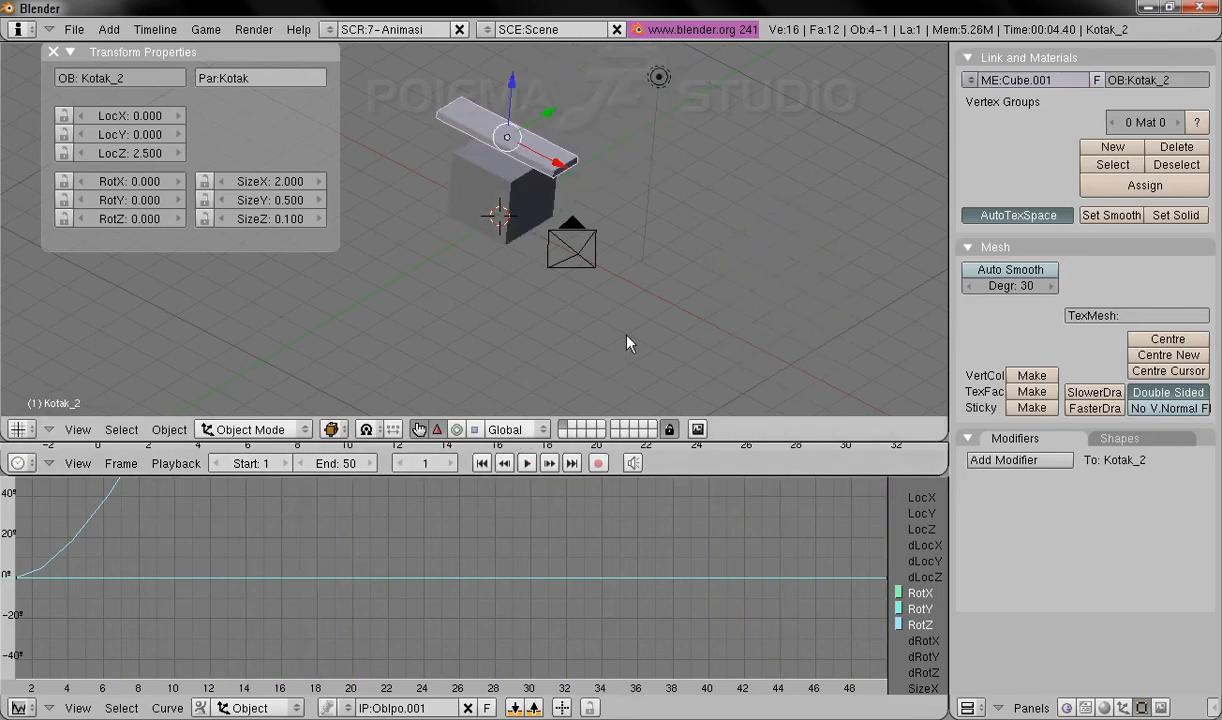
# Select the camera and the lamp in turn to view their transform properties.
pyautogui.keyDown('shift'); pyautogui.moveTo(545, 245); pyautogui.dragTo(566, 318, button='middle'); pyautogui.keyUp('shift')
pyautogui.moveTo(698, 340)
pyautogui.mouseDown(button='middle')
pyautogui.moveTo(701, 314)
pyautogui.moveTo(703, 329)
pyautogui.mouseUp(button='middle')
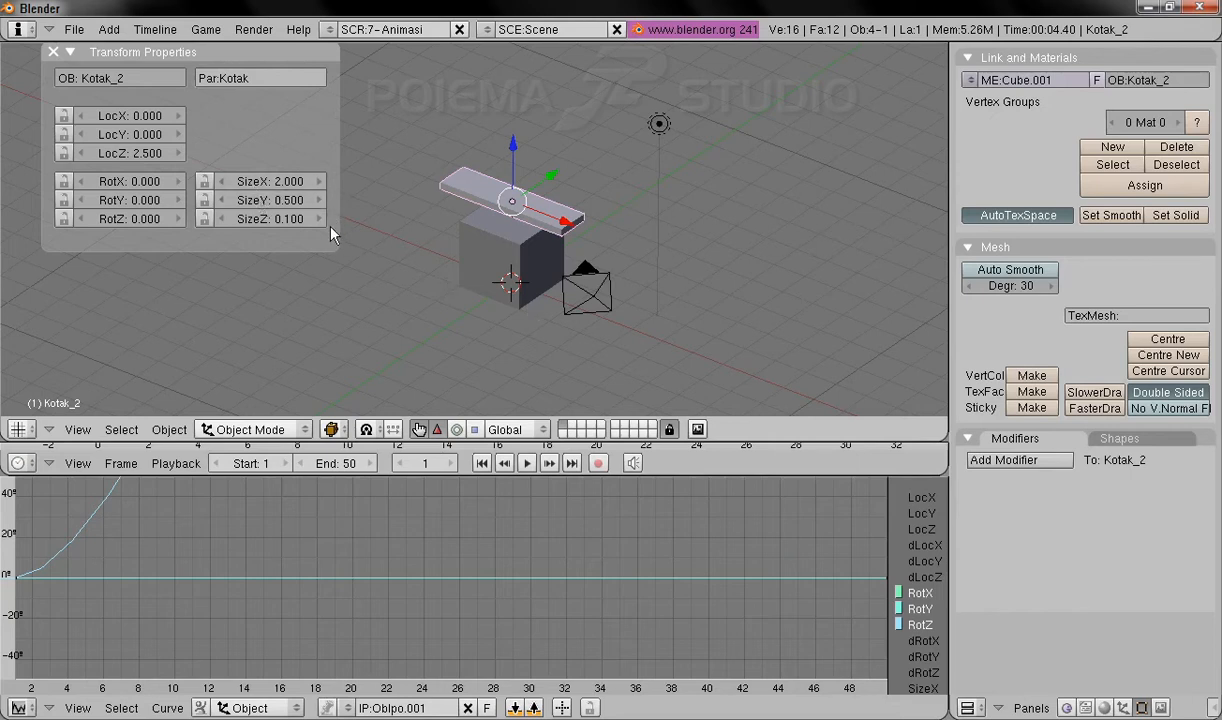
pyautogui.rightClick(597, 300)
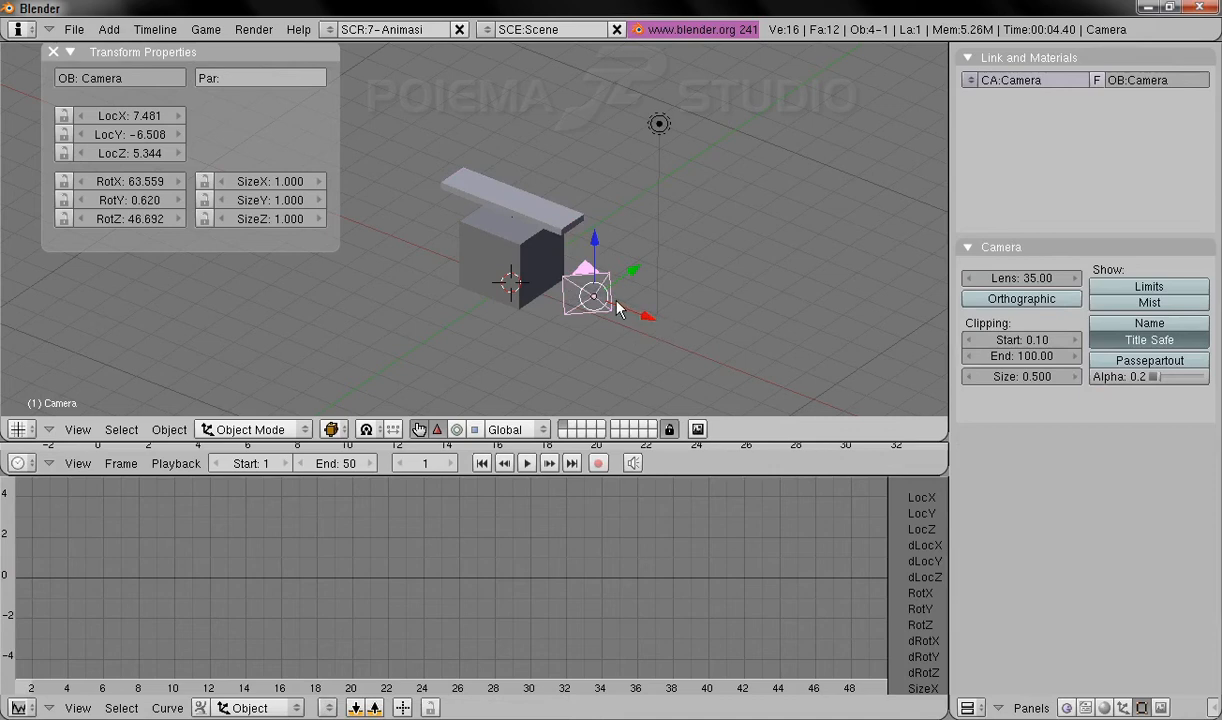
pyautogui.rightClick(659, 124)
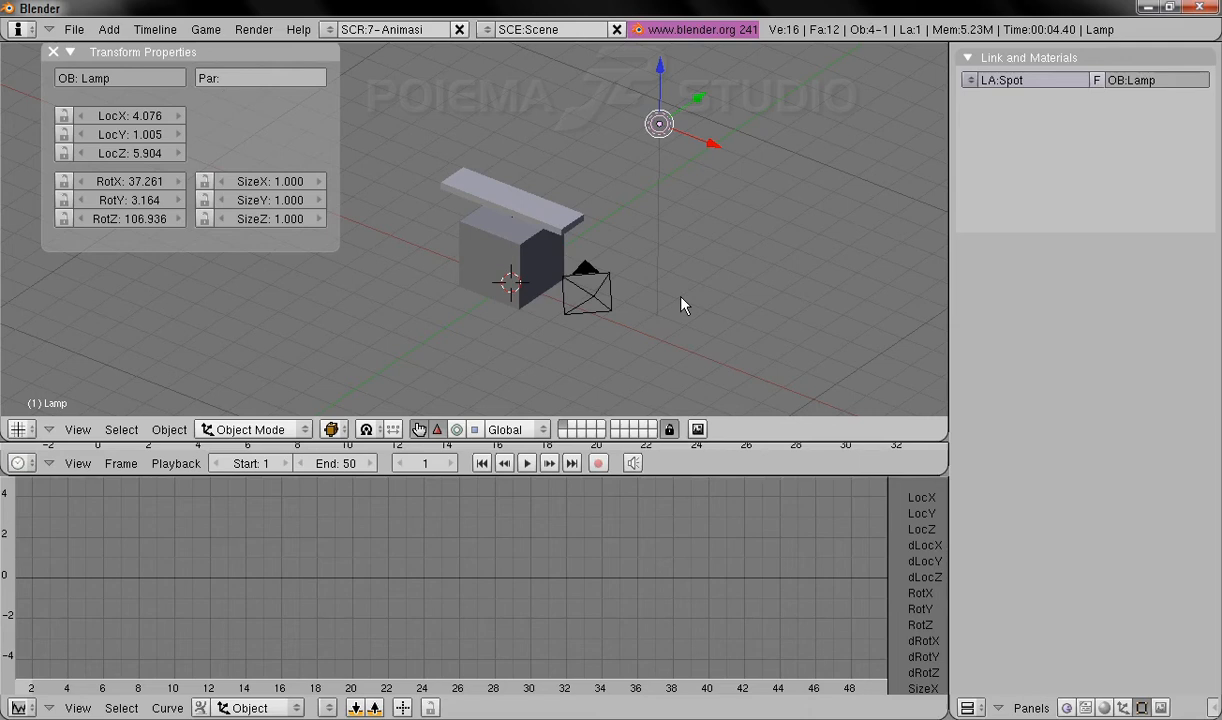
# Hide the Transform Properties and split the 3D view vertically into two areas, the first about 40% of the width.
pyautogui.click(54, 52)
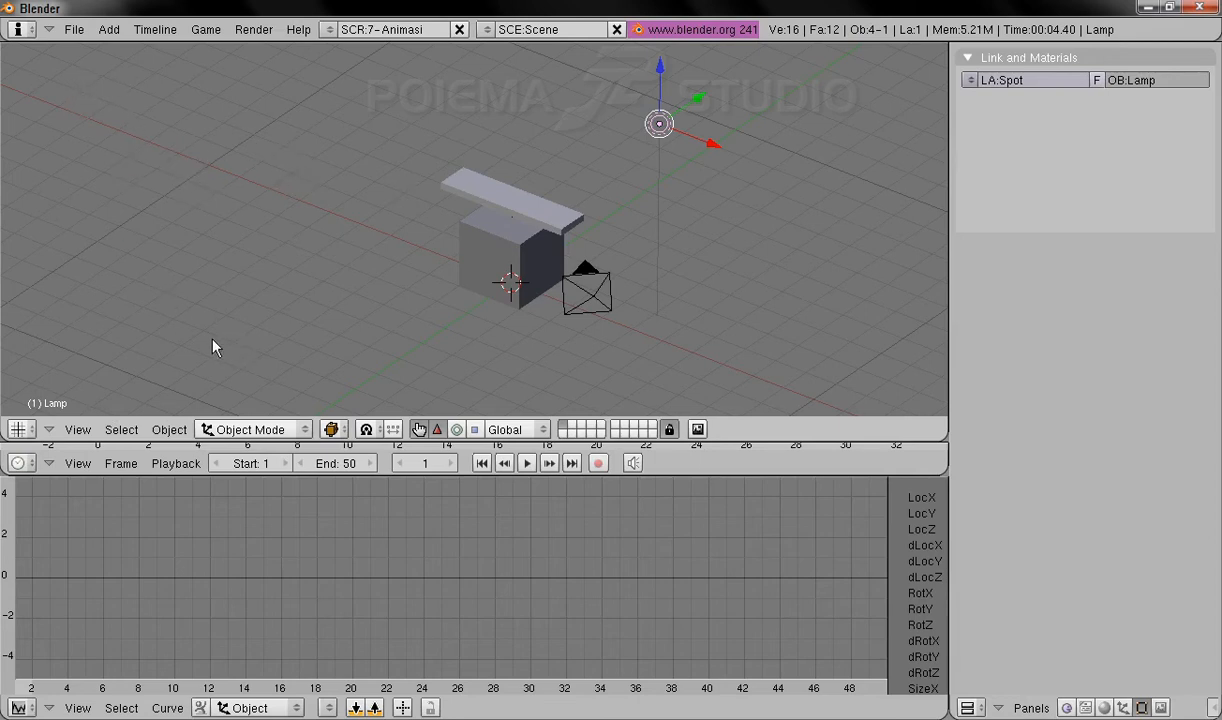
pyautogui.rightClick(113, 45)
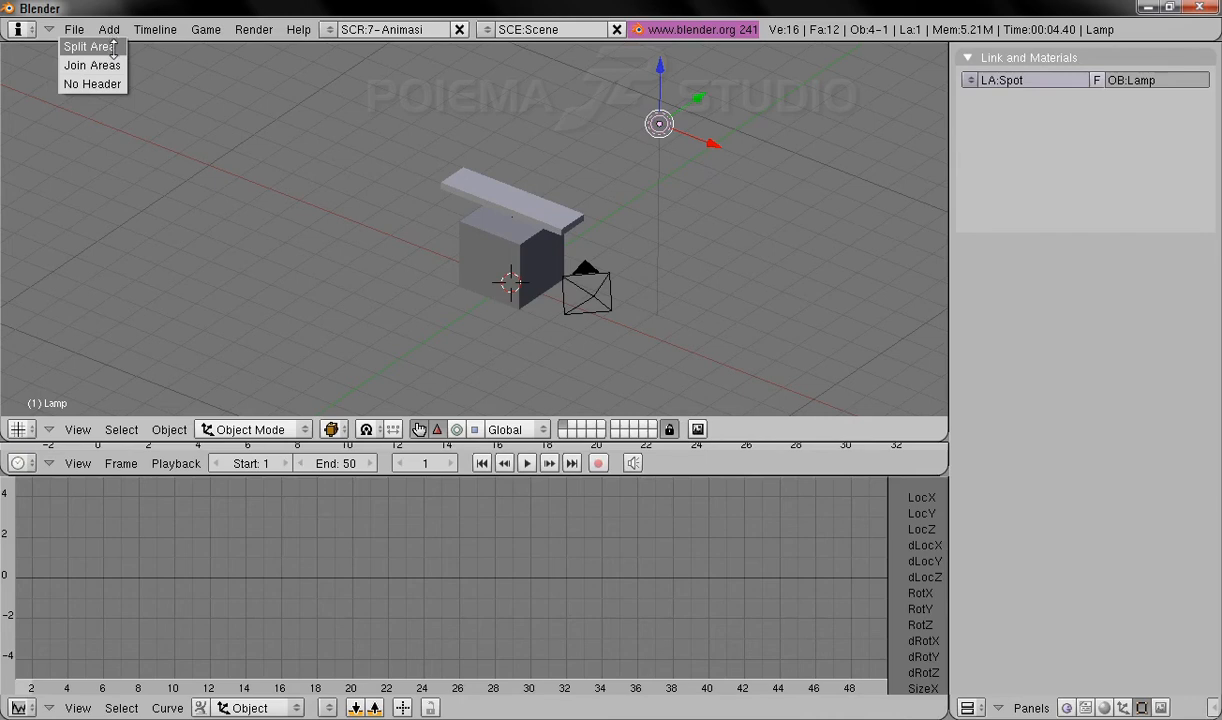
pyautogui.click(113, 47)
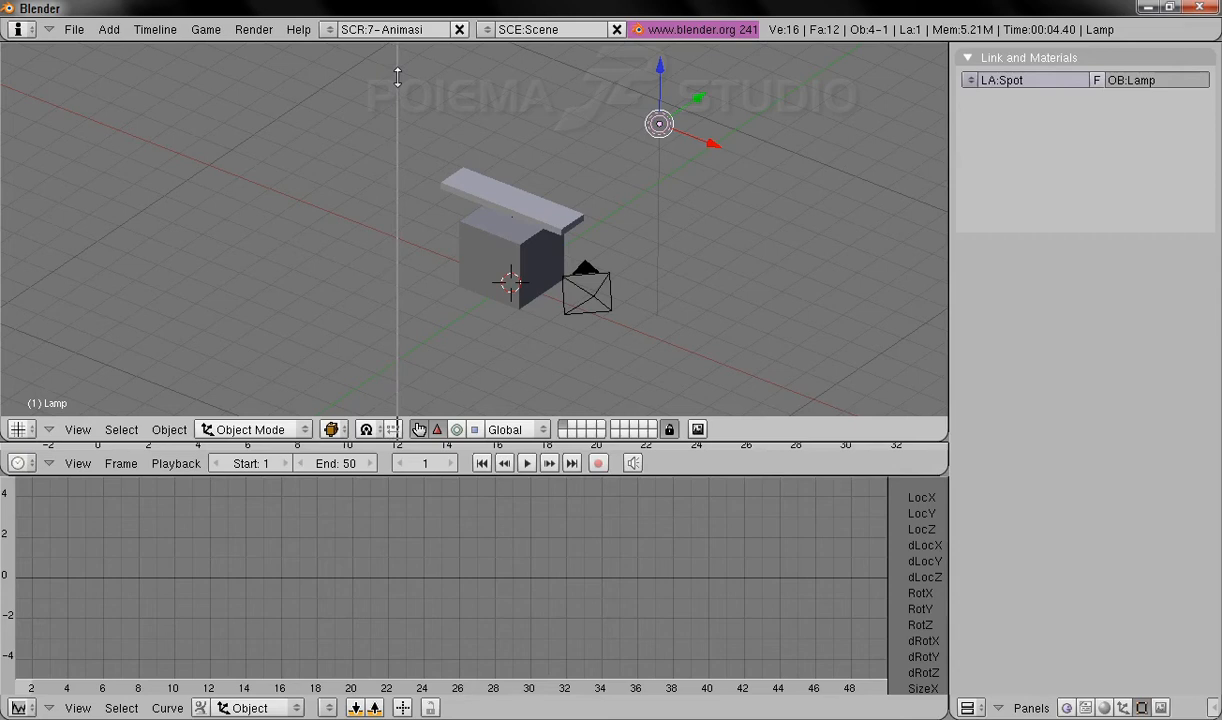
pyautogui.click(397, 77)
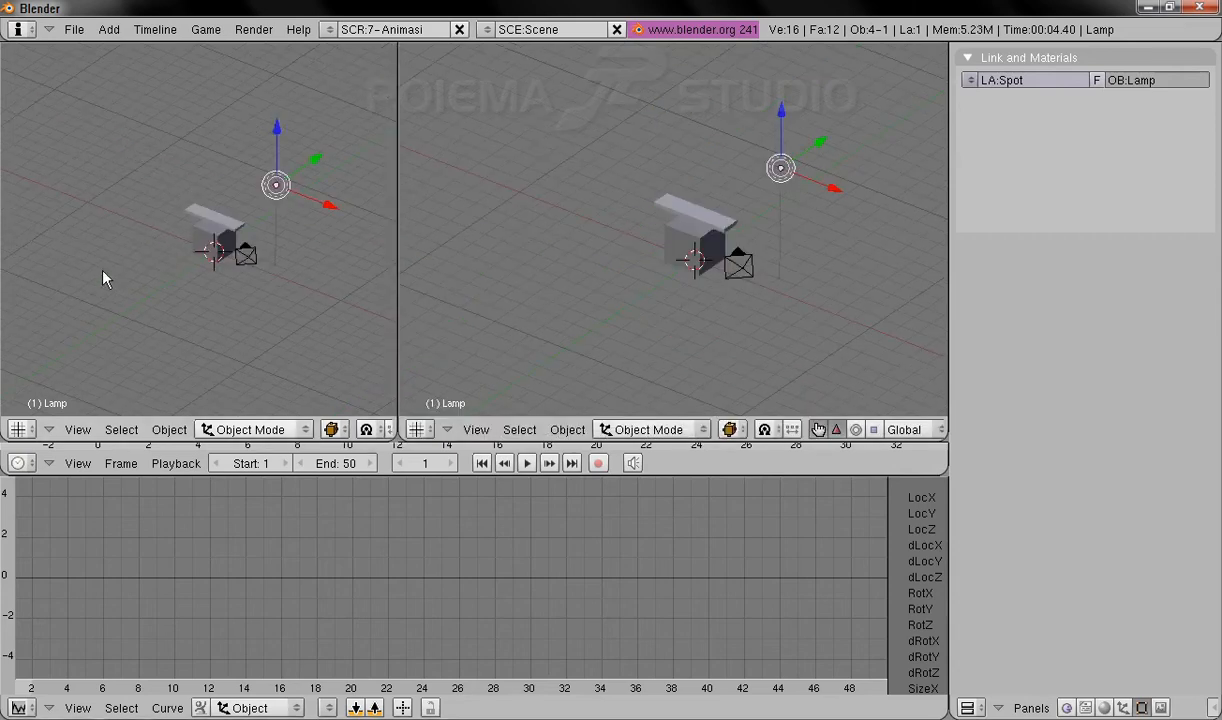
# Set the narrower 3D view to look through the camera, with the camera frame enlarged to fill the area.
pyautogui.click(71, 430)
pyautogui.click(98, 348)
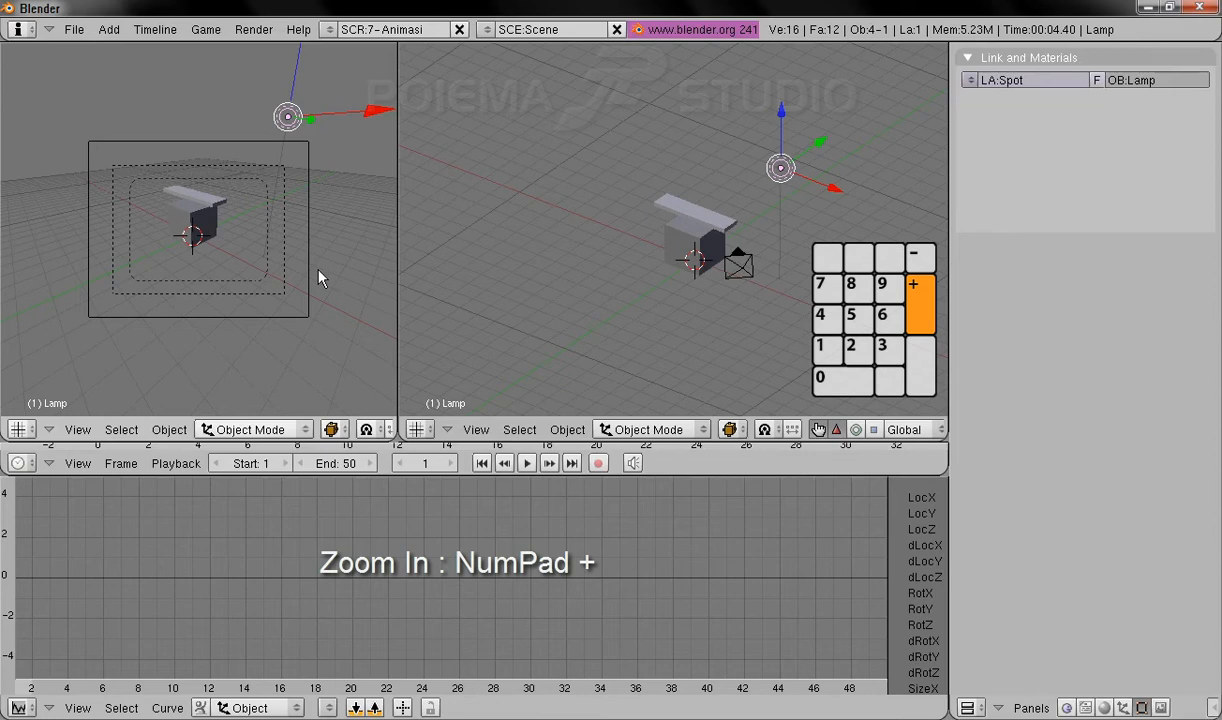
pyautogui.press('KP_Add')
pyautogui.press('KP_Add')
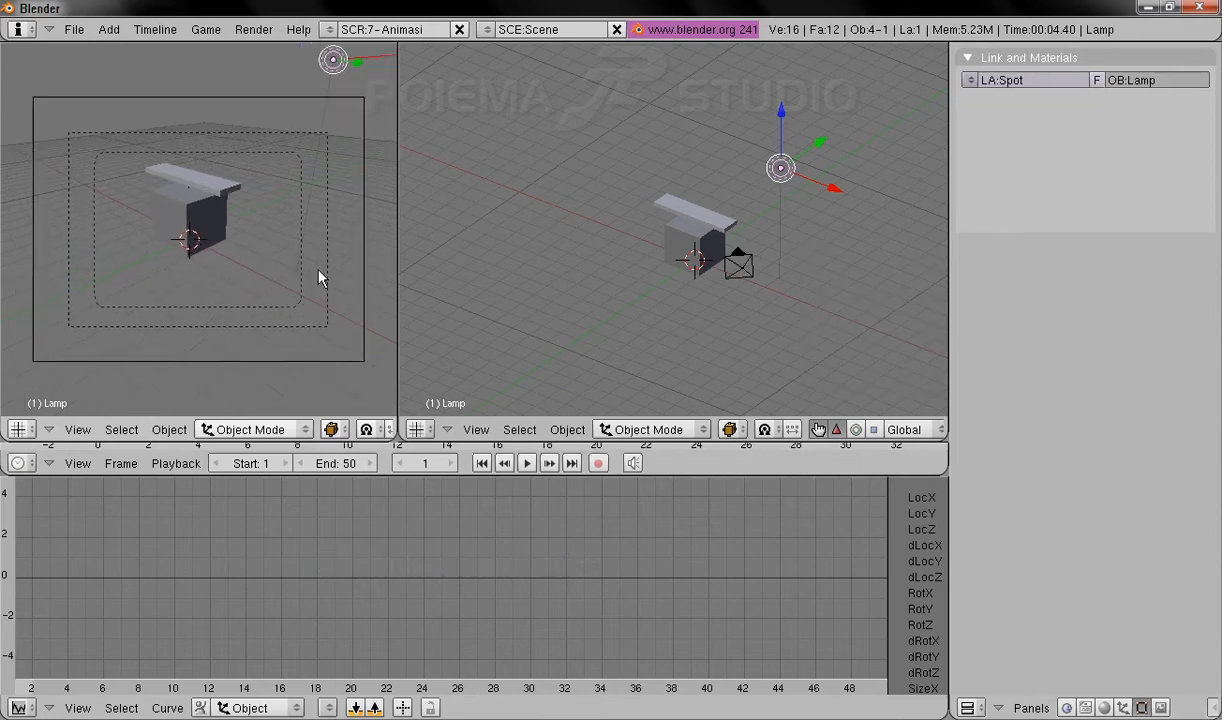
pyautogui.press('KP_Add')
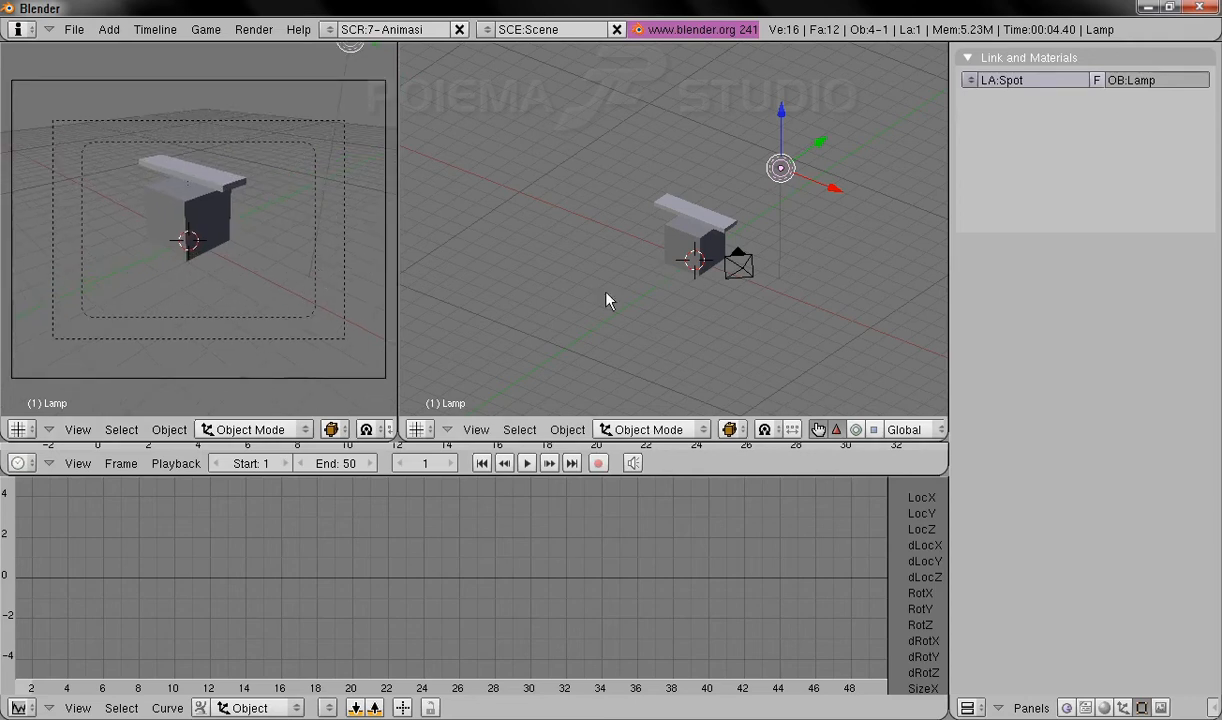
# Select the camera and enable its Passepartout with Alpha 1.0.
pyautogui.rightClick(740, 266)
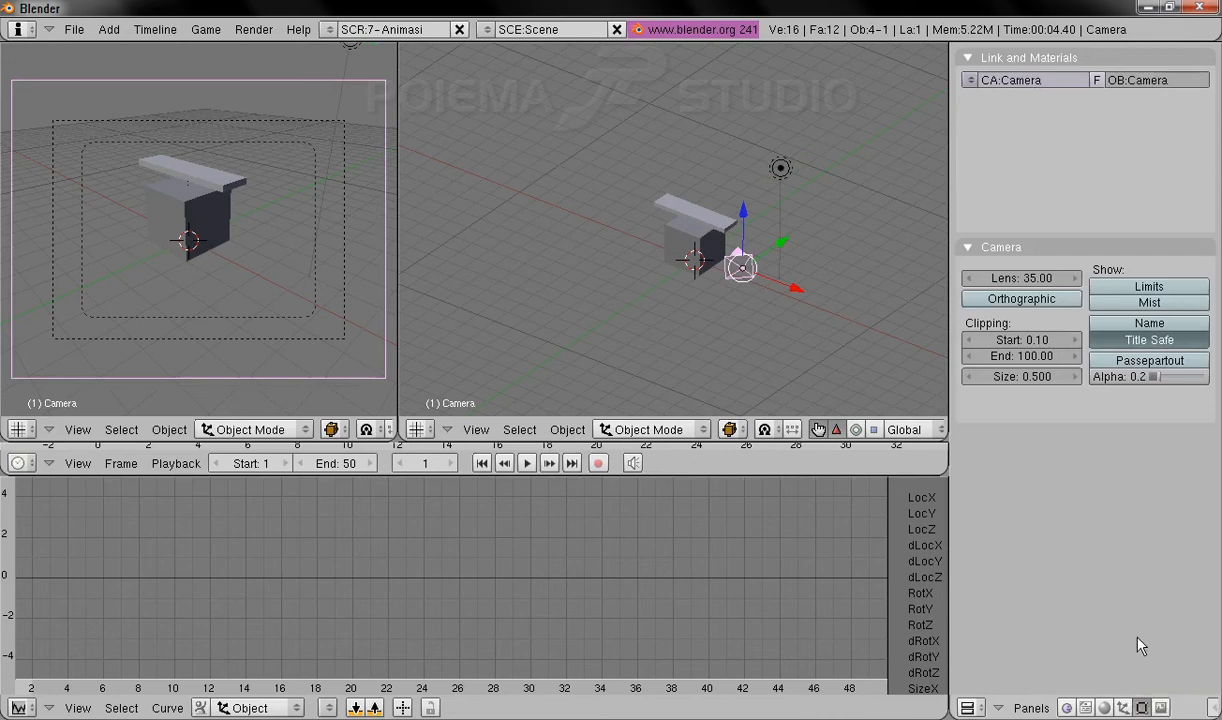
pyautogui.click(1127, 362)
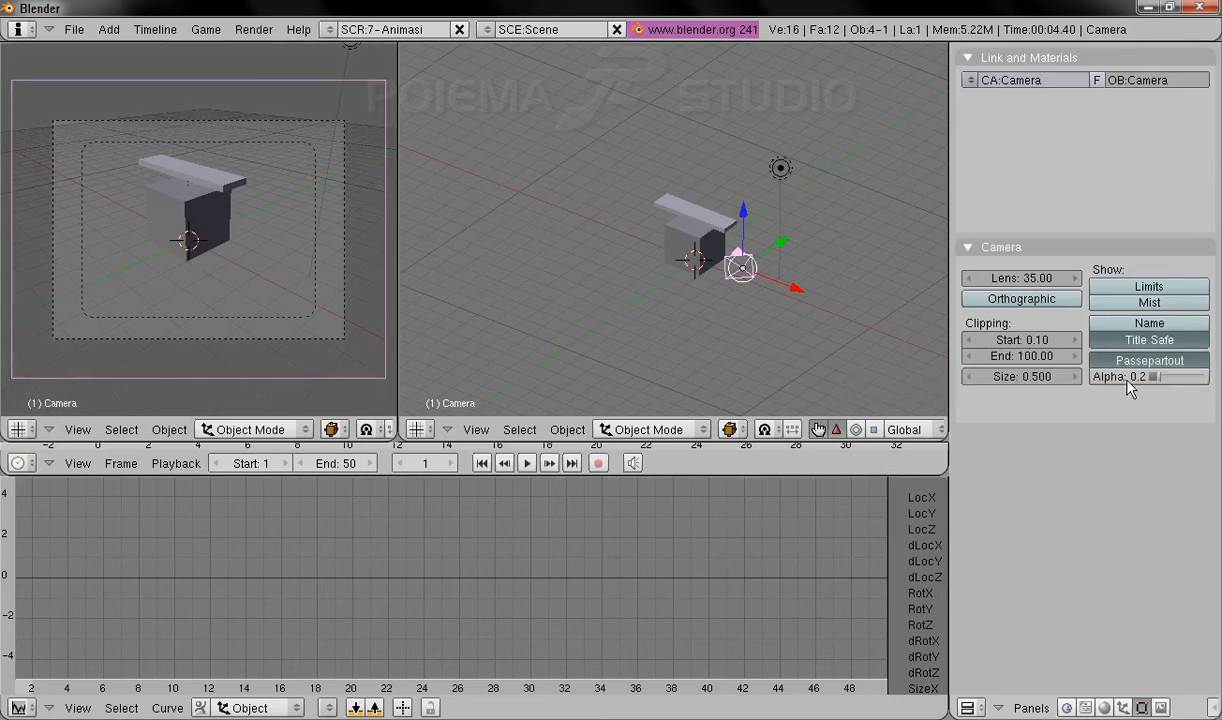
pyautogui.moveTo(1156, 376); pyautogui.dragTo(1216, 376)
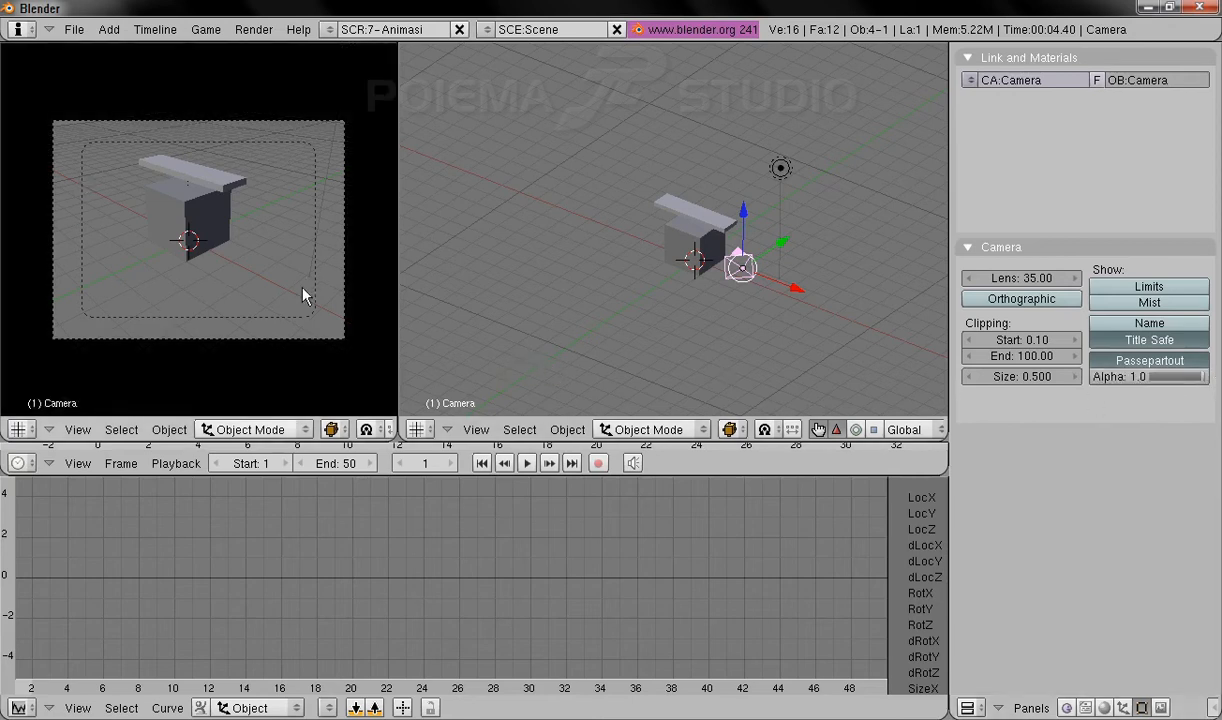
pyautogui.scroll(1, 304, 289)
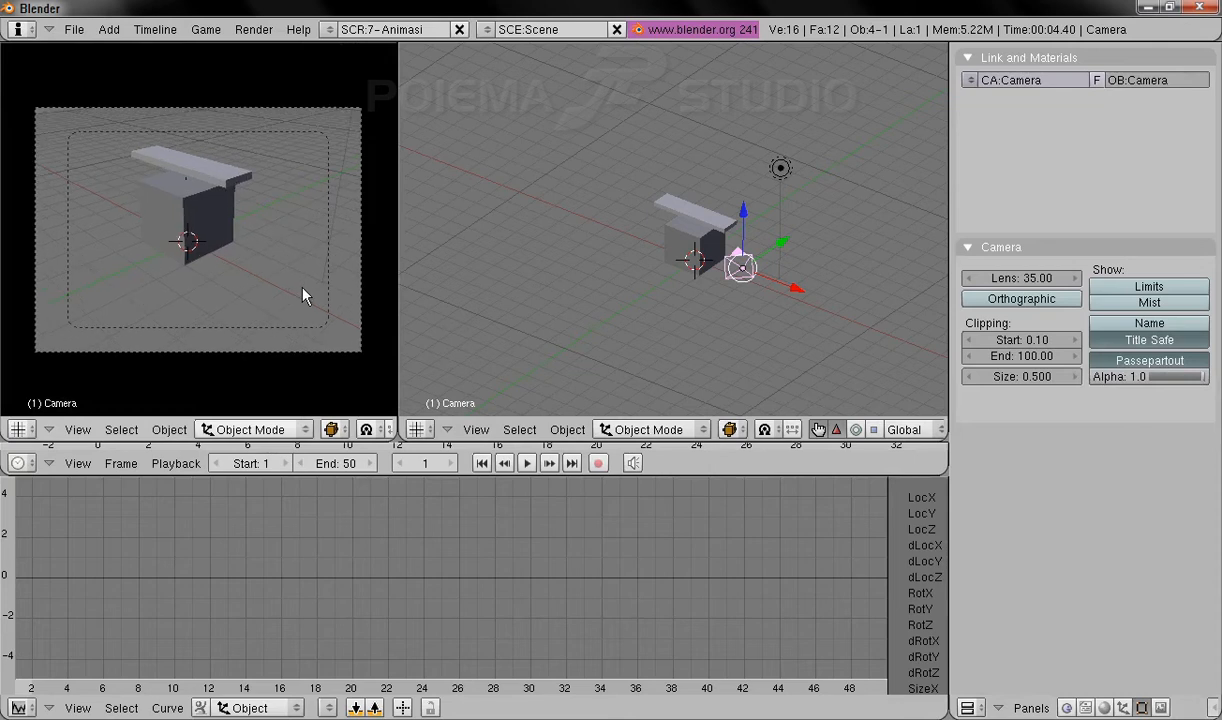
pyautogui.scroll(1, 304, 296)
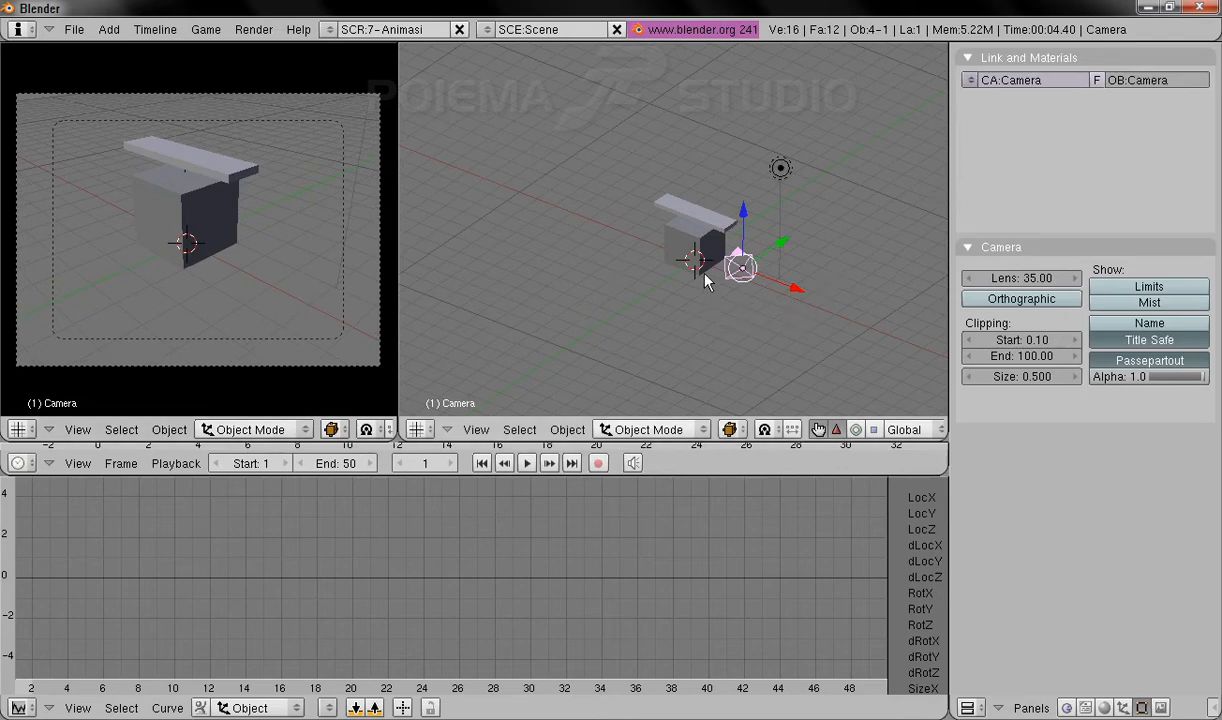
# Show the camera's Transform Properties in the wider 3D view.
pyautogui.keyDown('shift'); pyautogui.moveTo(704, 275); pyautogui.dragTo(711, 289, button='middle'); pyautogui.keyUp('shift')
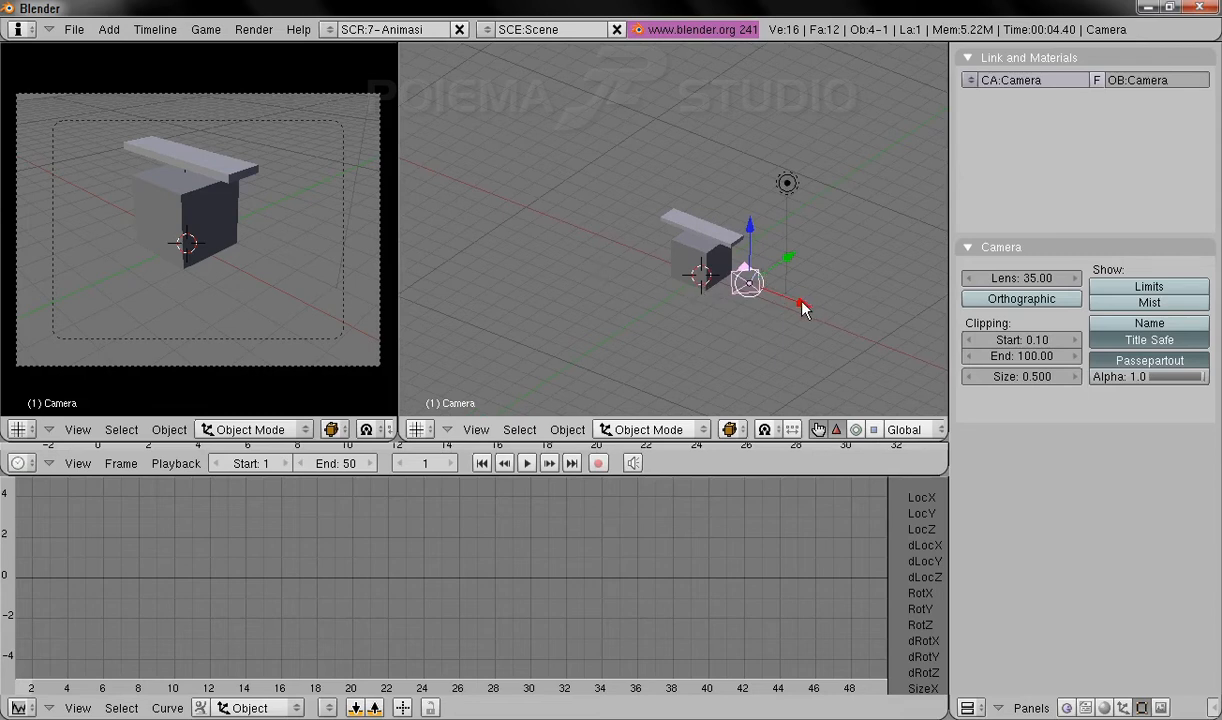
pyautogui.click(567, 430)
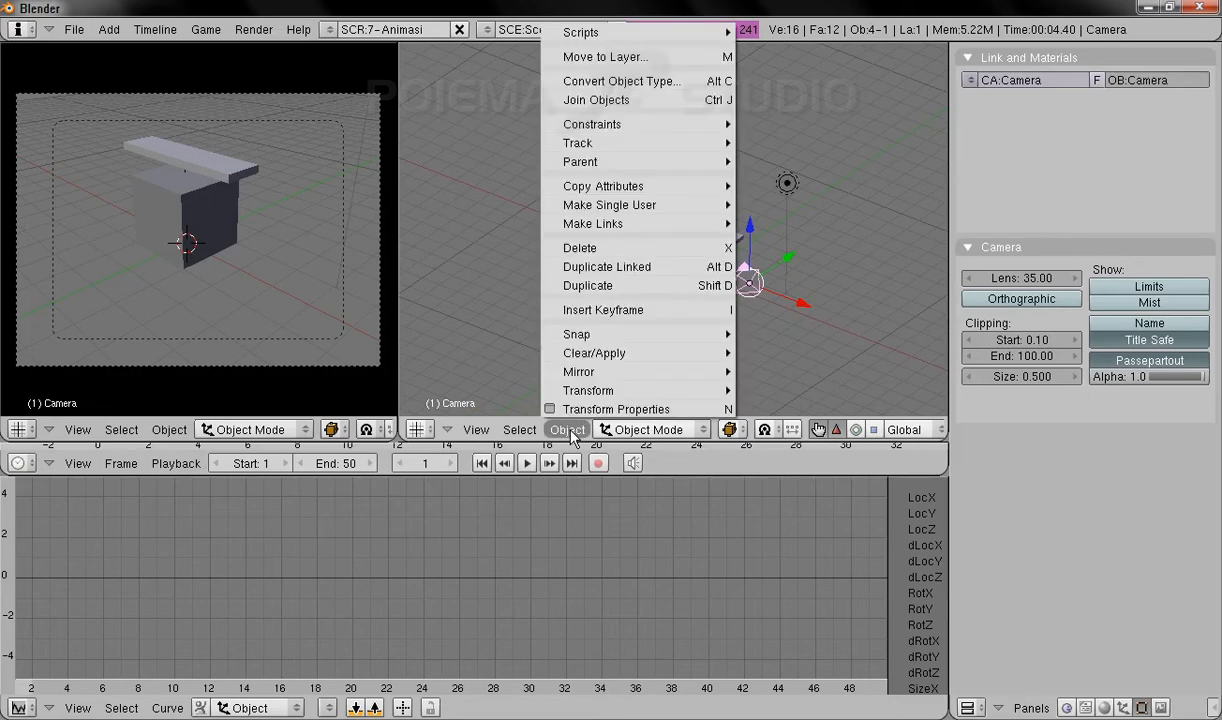
pyautogui.click(590, 409)
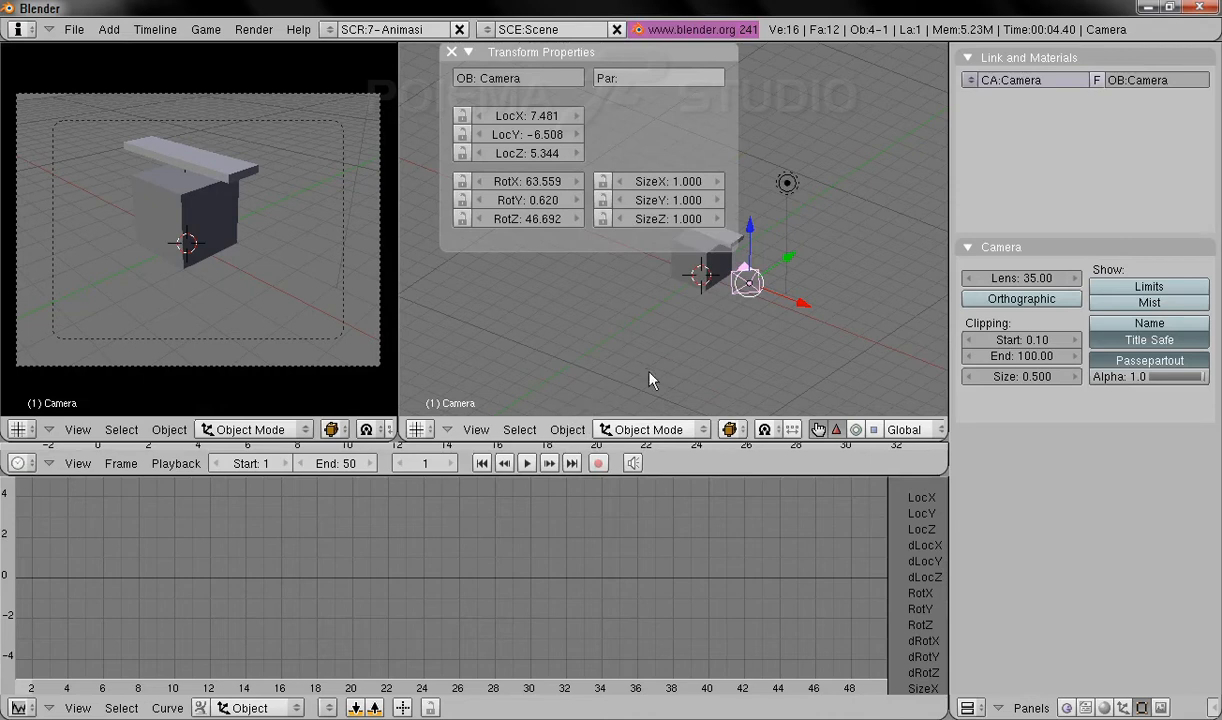
pyautogui.keyDown('shift'); pyautogui.moveTo(756, 291); pyautogui.dragTo(767, 333, button='middle'); pyautogui.keyUp('shift')
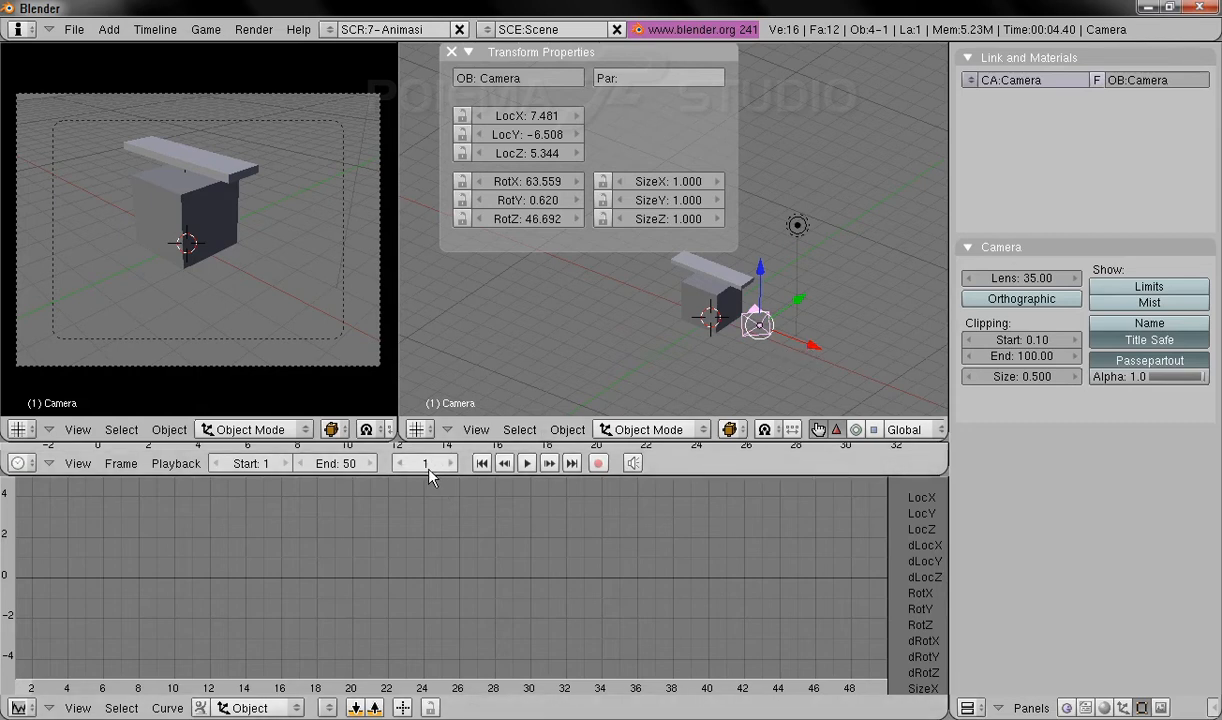
# Insert a Loc keyframe for the camera at frame 1.
pyautogui.click(567, 429)
pyautogui.click(625, 310)
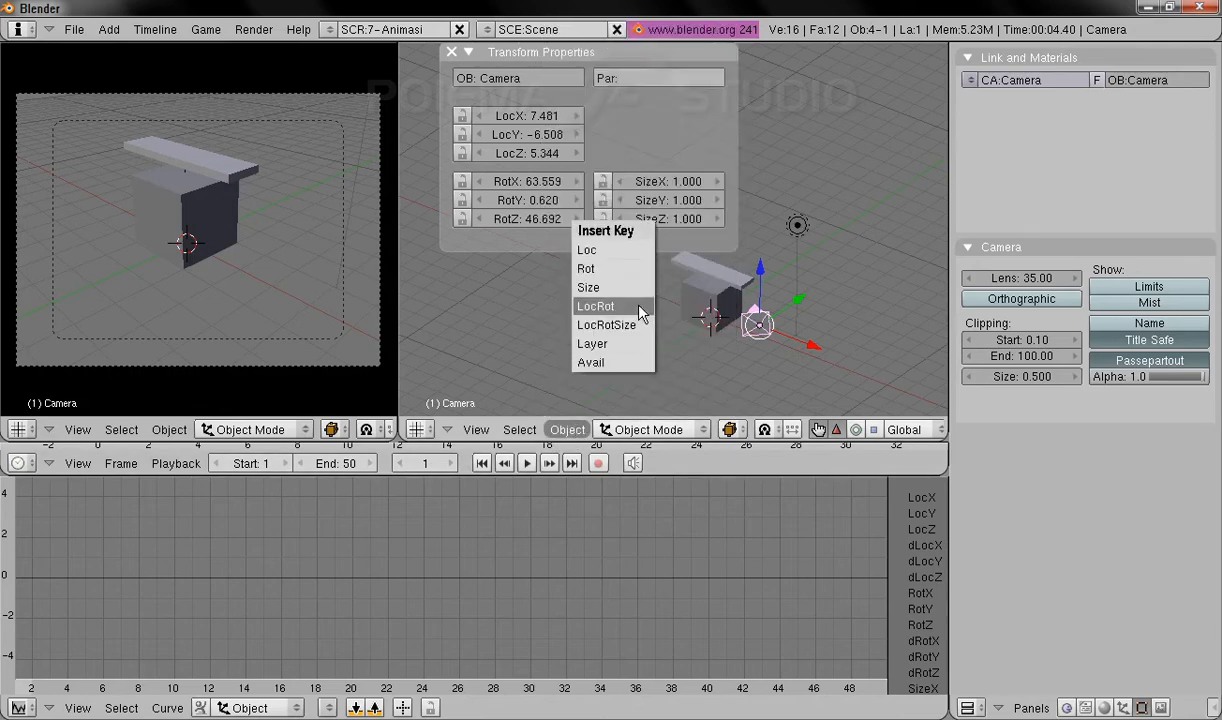
pyautogui.click(630, 256)
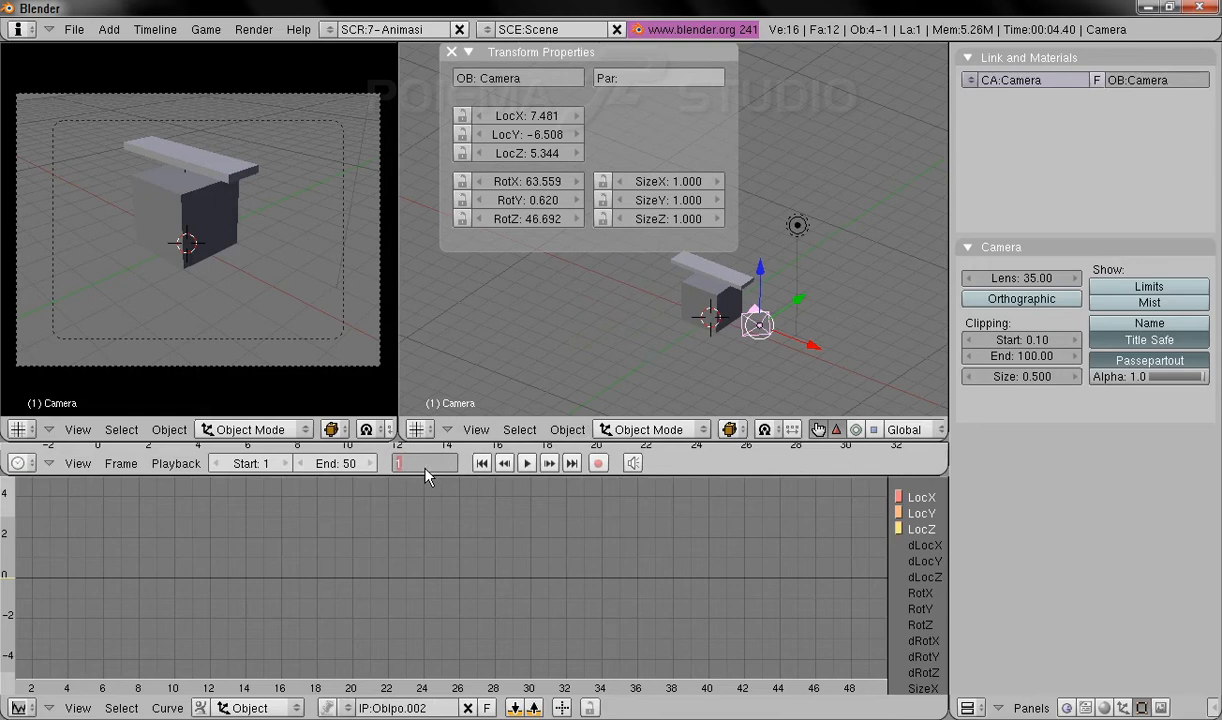
# At frame 30, move the camera to about LocX 13.08 and LocZ 8.00, and insert a Loc keyframe.
pyautogui.press('Return')
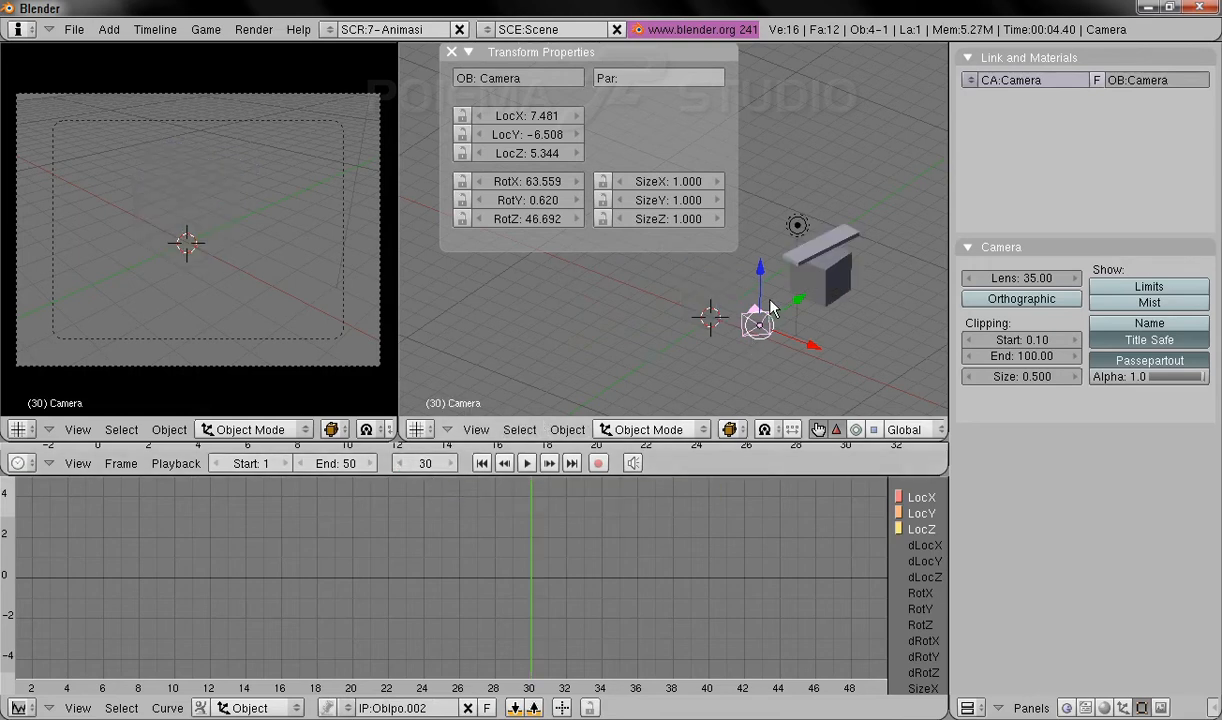
pyautogui.moveTo(812, 349); pyautogui.dragTo(904, 386)
pyautogui.moveTo(860, 325); pyautogui.dragTo(877, 270)
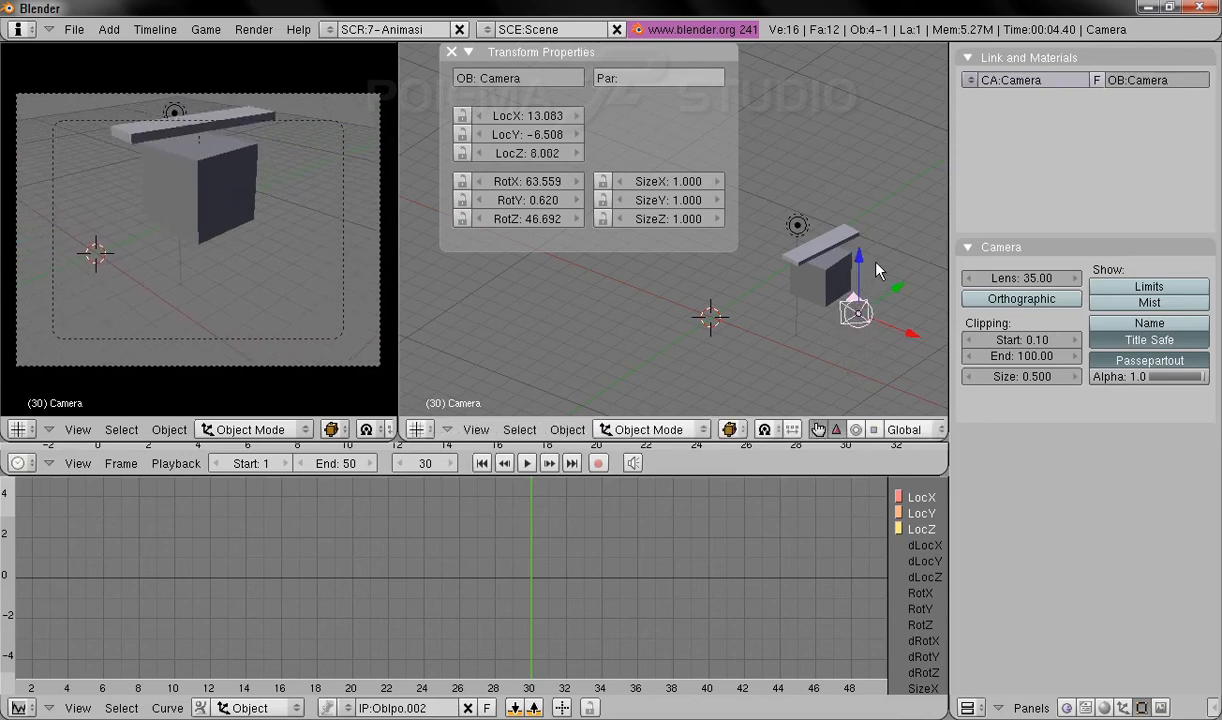
pyautogui.click(567, 430)
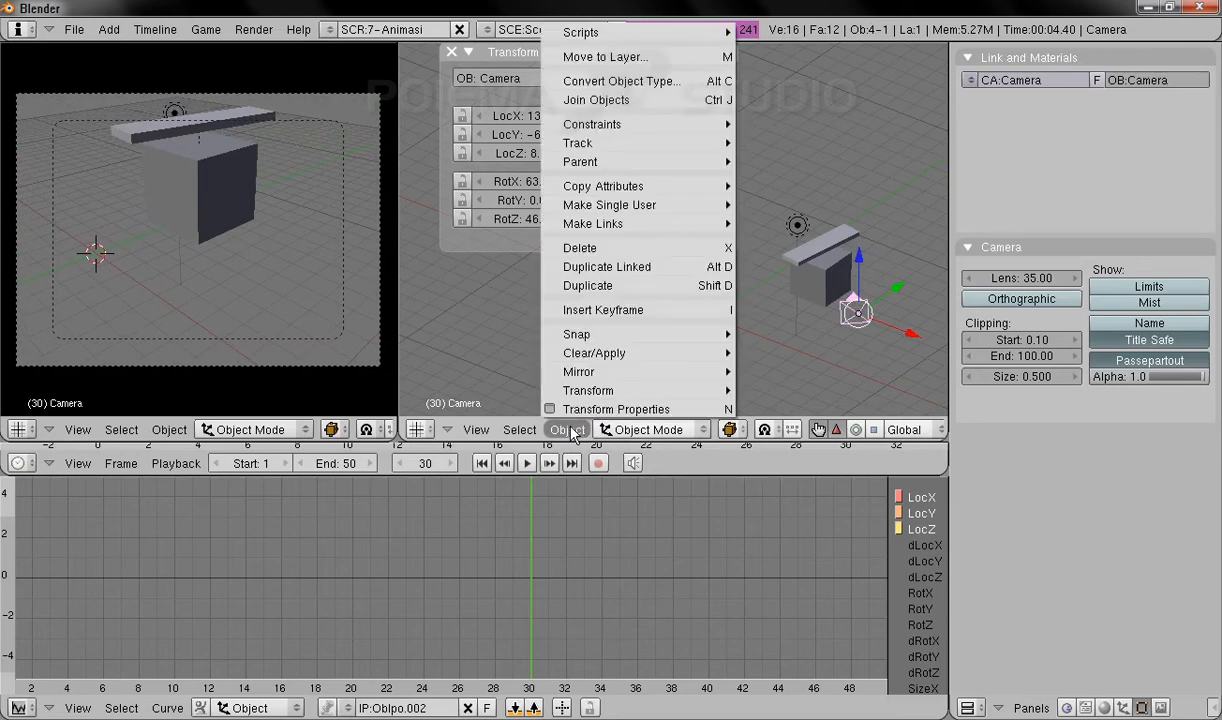
pyautogui.click(631, 311)
pyautogui.click(631, 311)
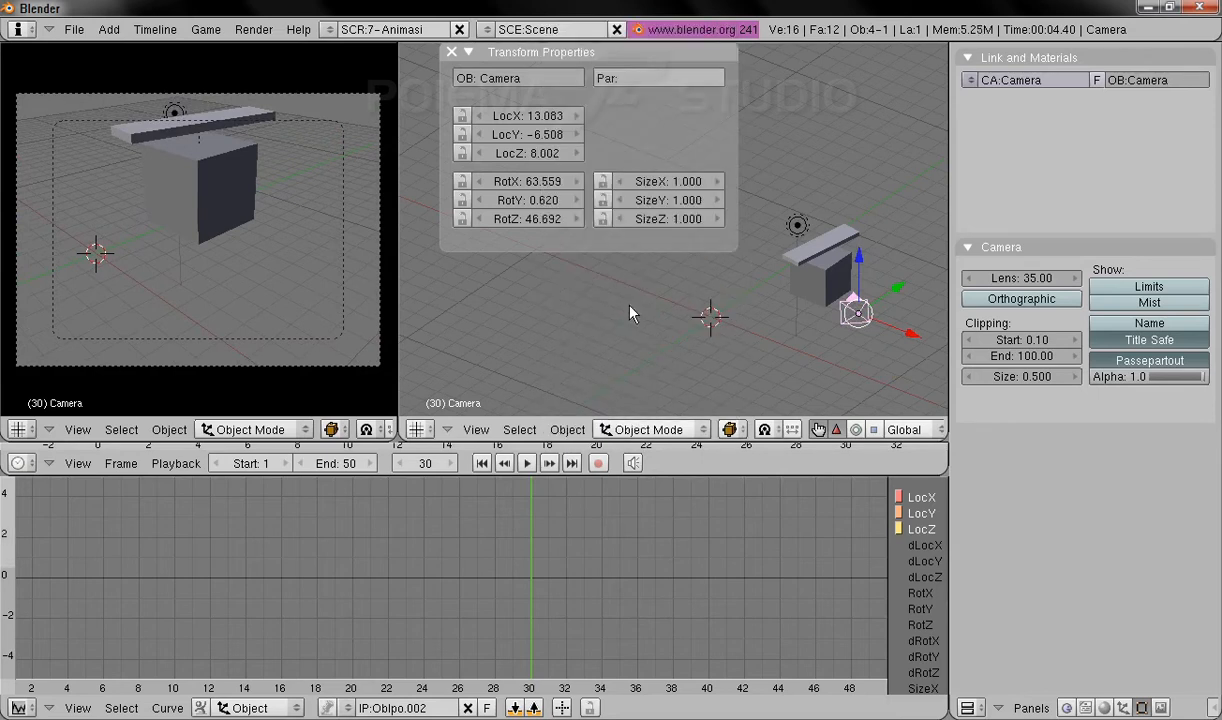
# Play the animation from frame 1 to review the camera's movement, and stop playback.
pyautogui.click(482, 463)
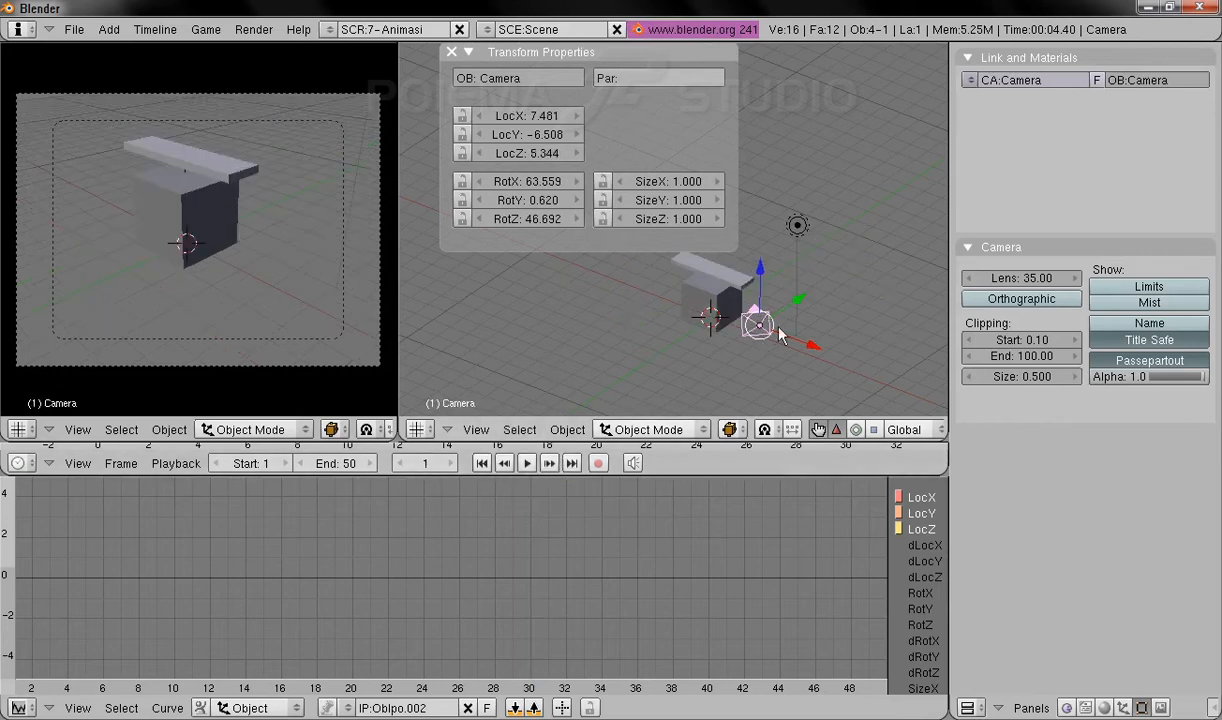
pyautogui.click(528, 463)
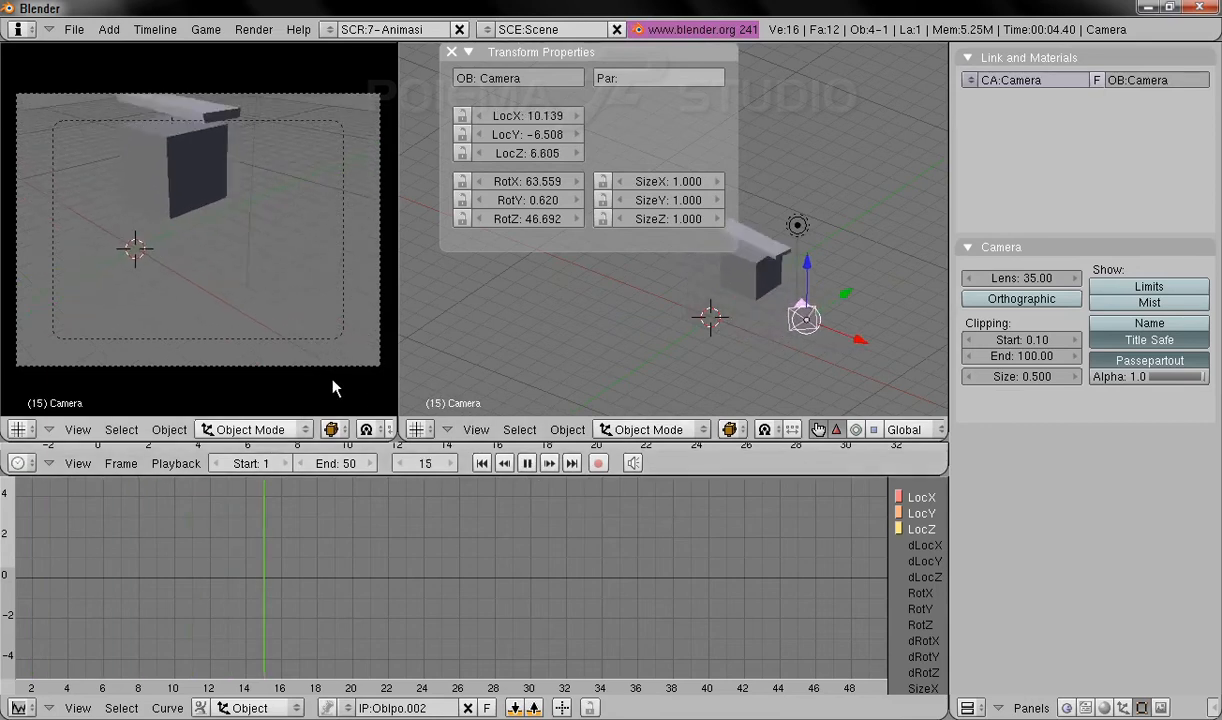
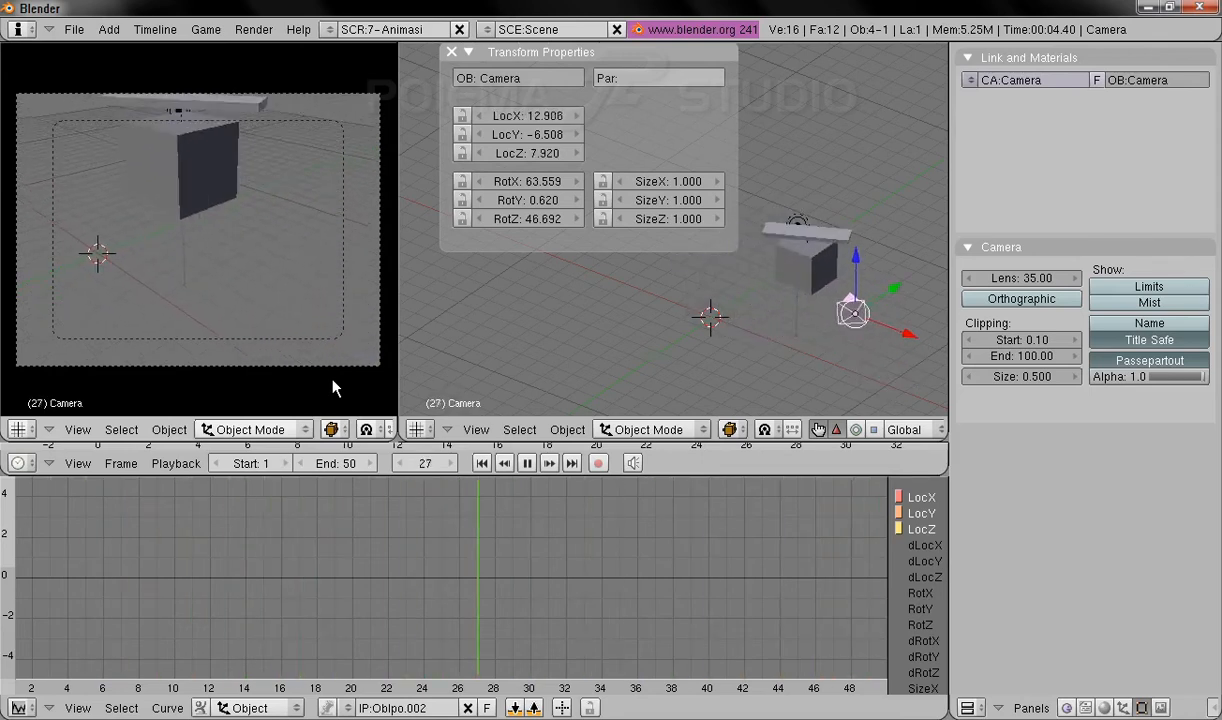
pyautogui.click(525, 465)
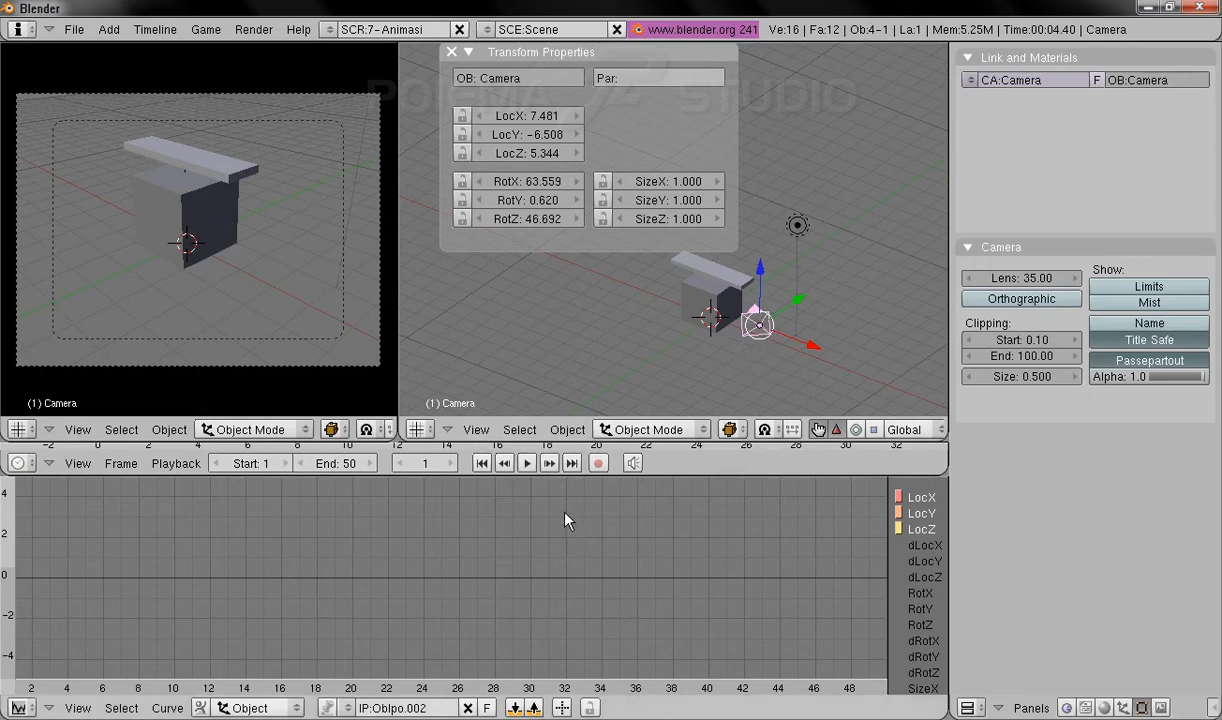
# Erase all of the camera's LocX, LocY and LocZ keyframes and hide its Transform Properties.
pyautogui.moveTo(633, 513); pyautogui.dragTo(652, 549, button='middle')
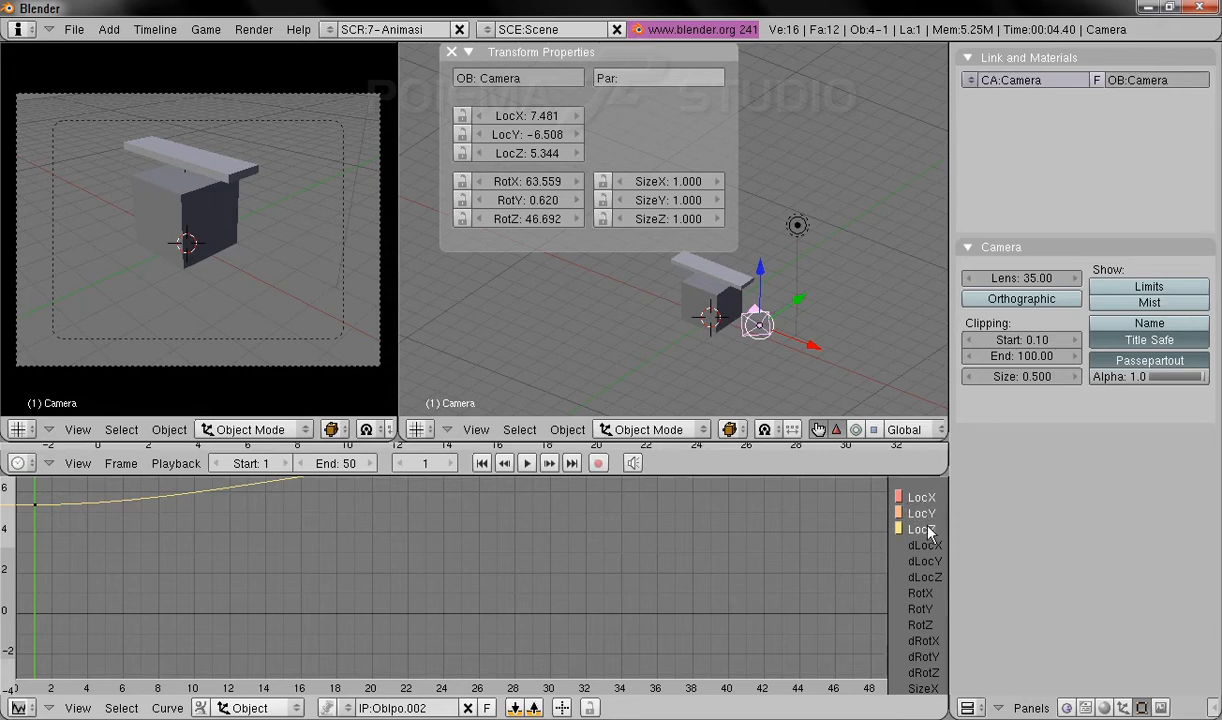
pyautogui.scroll(-6, 742, 576)
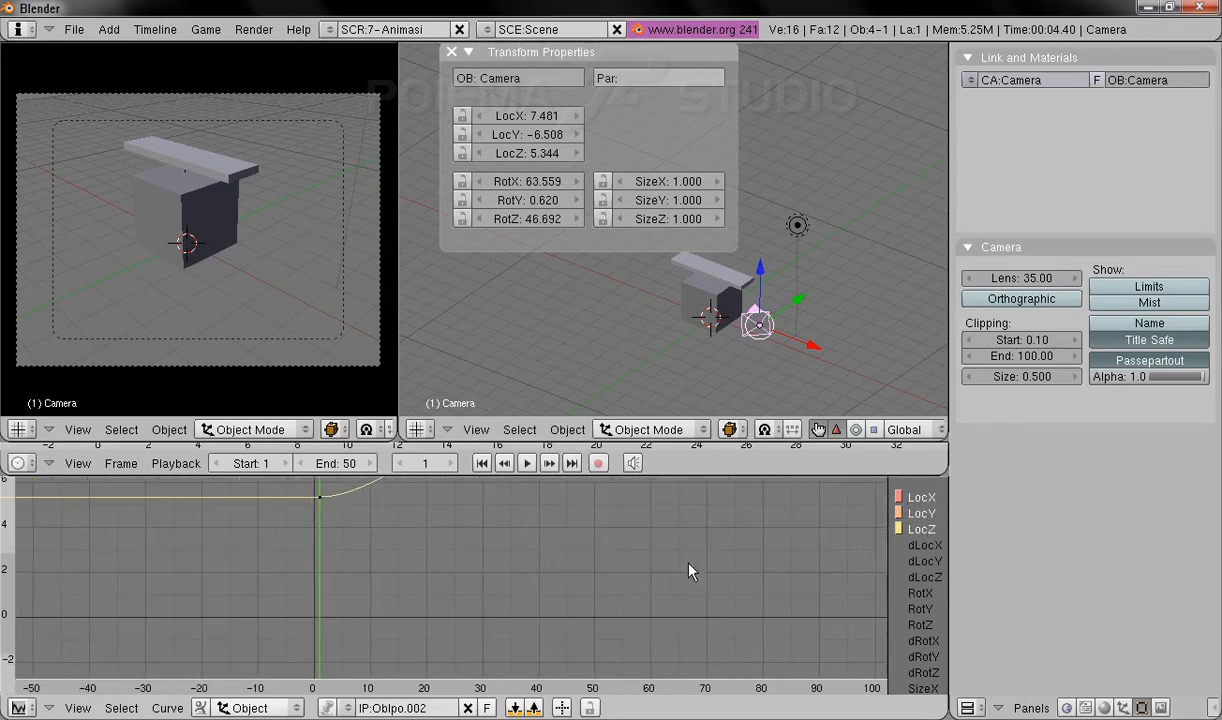
pyautogui.moveTo(548, 551); pyautogui.dragTo(558, 637, button='middle')
pyautogui.keyDown('ctrl'); pyautogui.moveTo(594, 580); pyautogui.dragTo(589, 668, button='middle'); pyautogui.keyUp('ctrl')
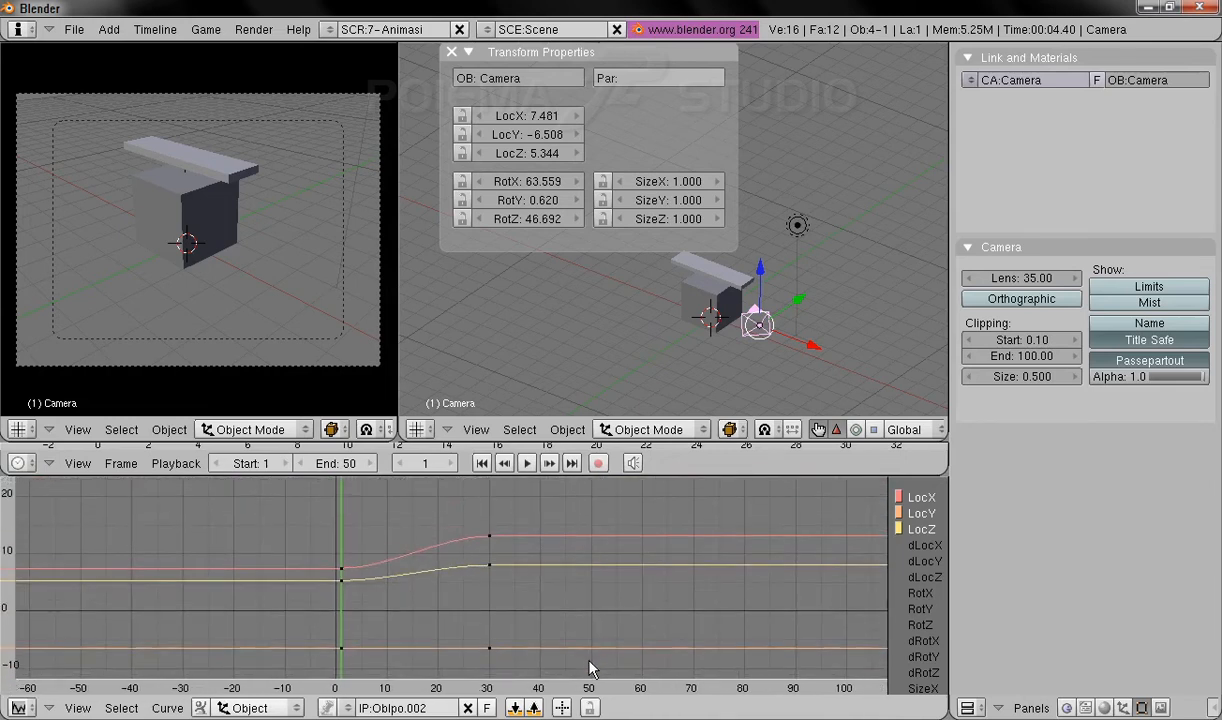
pyautogui.moveTo(590, 613); pyautogui.dragTo(584, 589, button='middle')
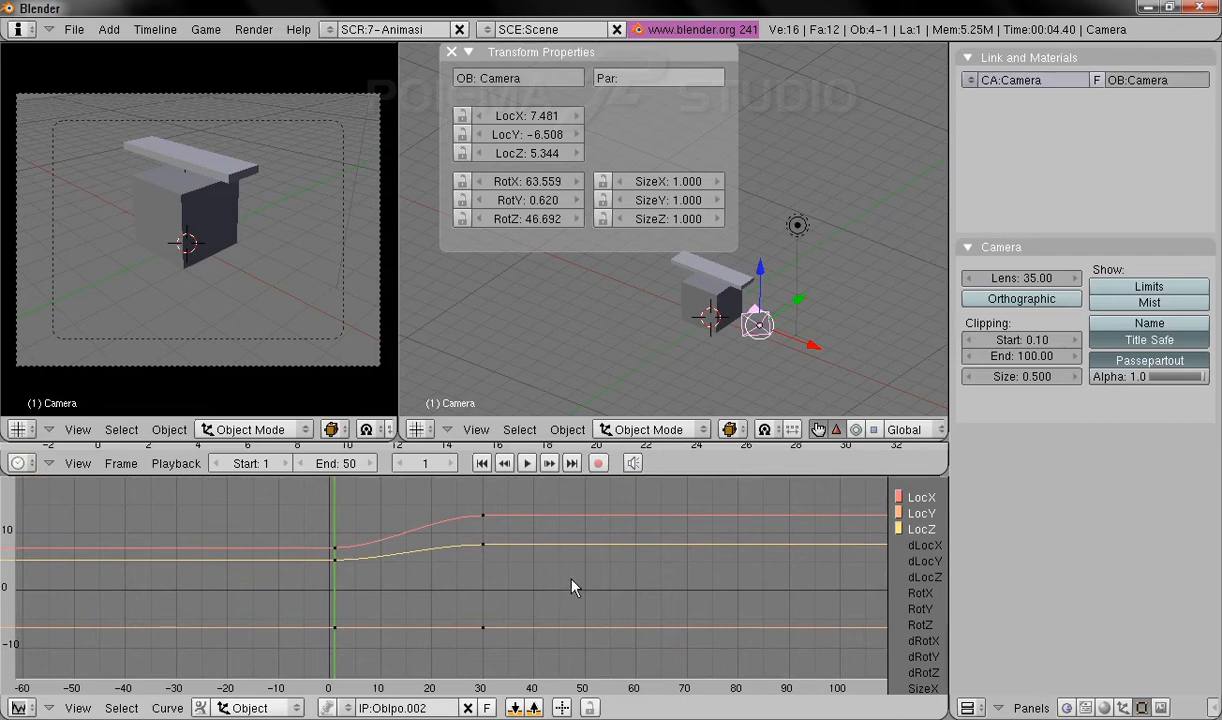
pyautogui.press('a')
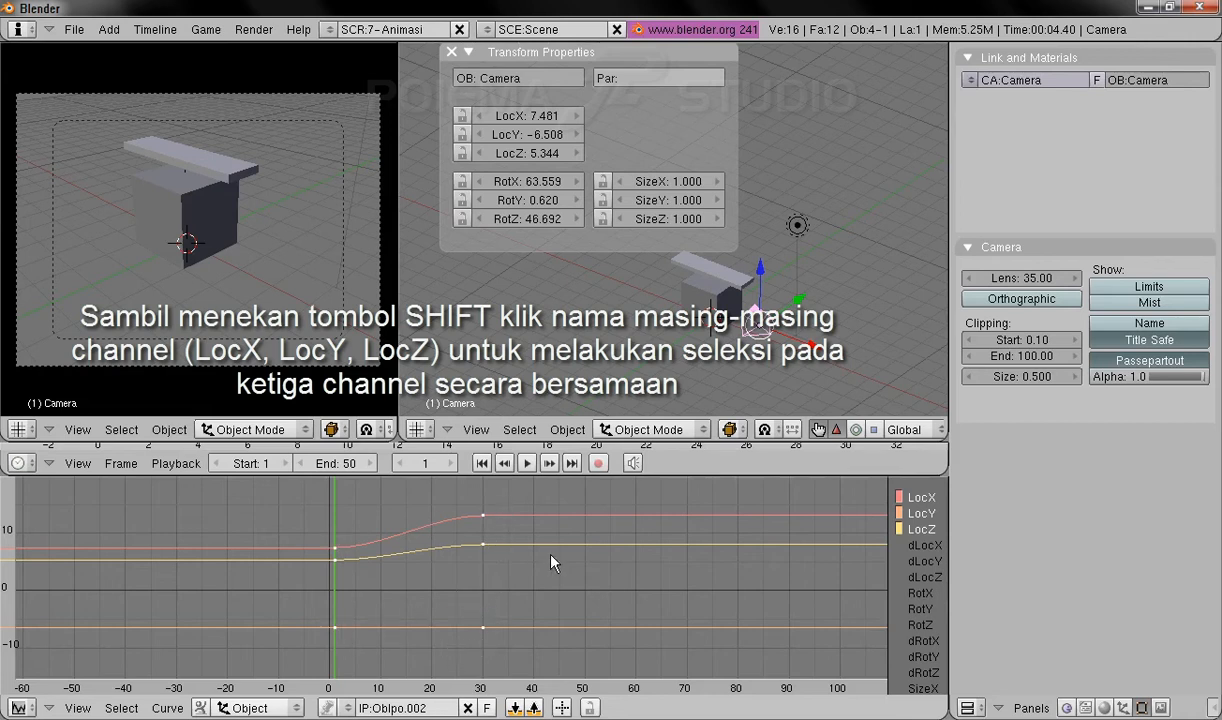
pyautogui.press('x')
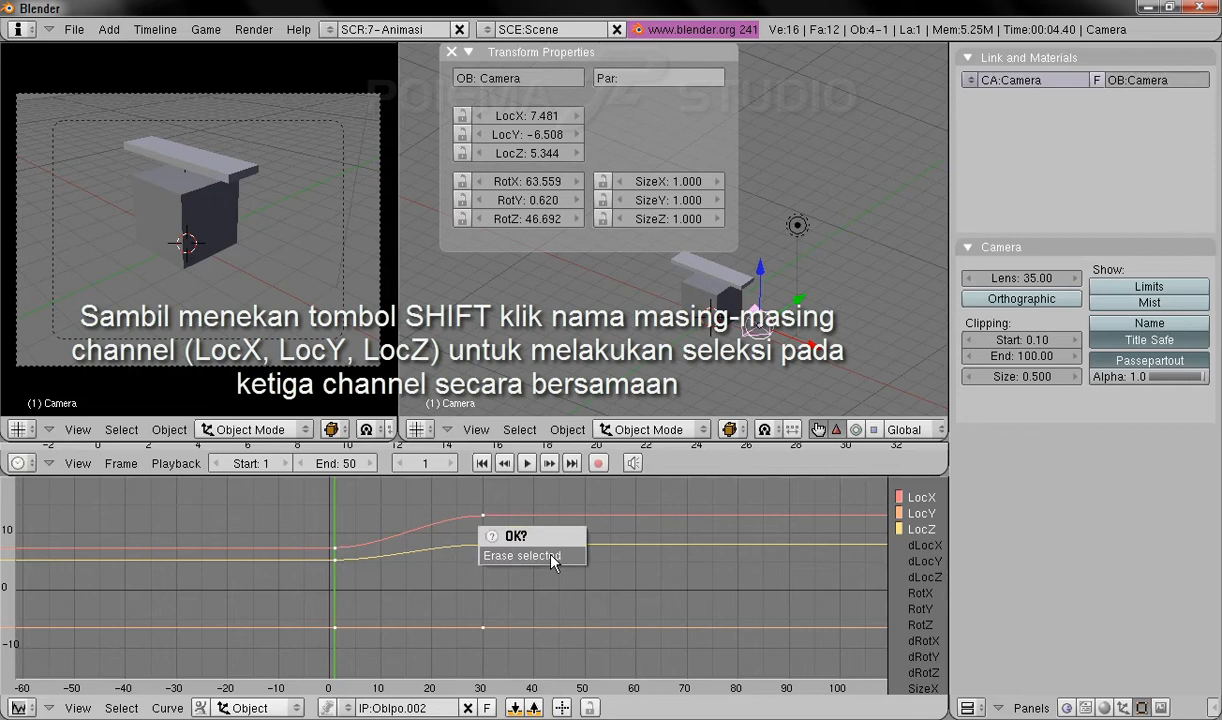
pyautogui.click(551, 557)
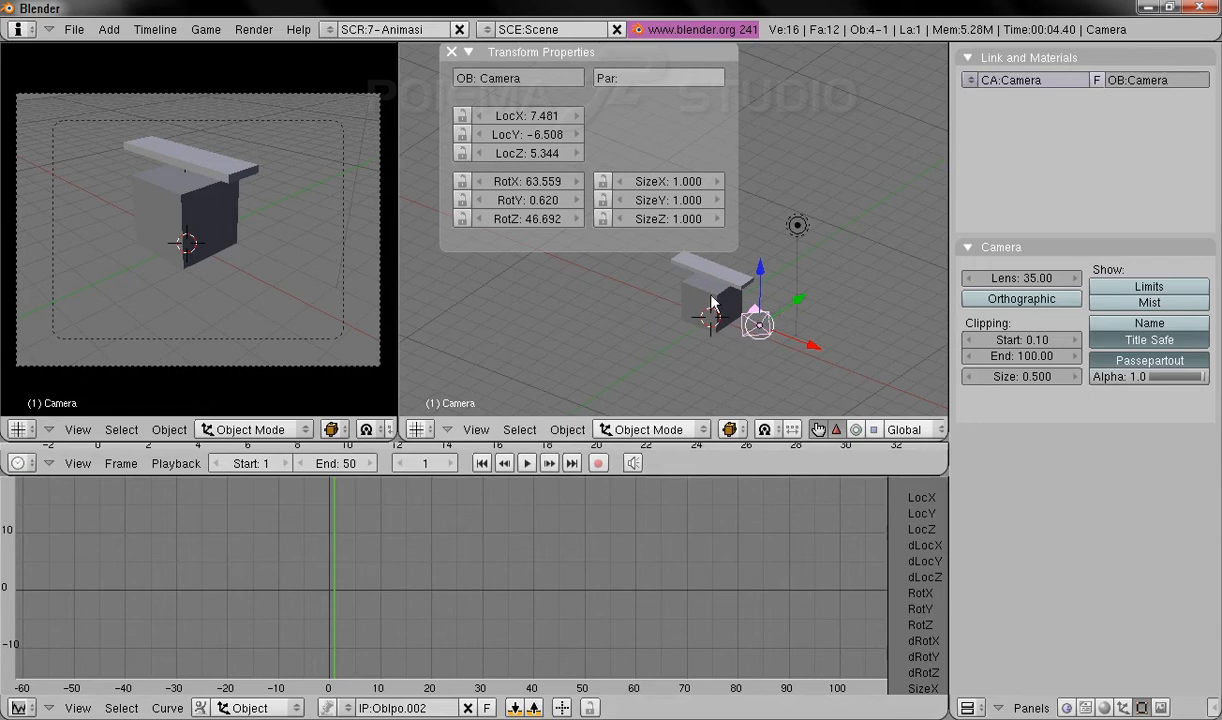
pyautogui.click(451, 52)
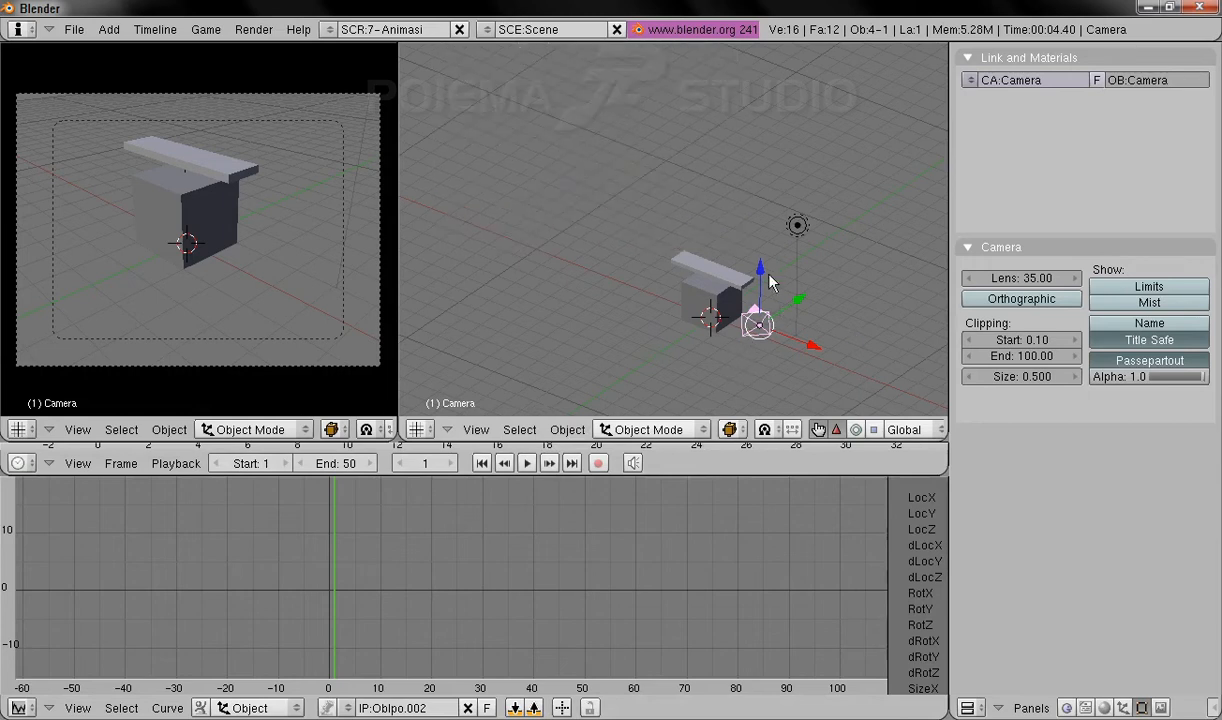
# Set the wider 3D view to top view and move the lamp along negative Y to beside the camera.
pyautogui.rightClick(797, 226)
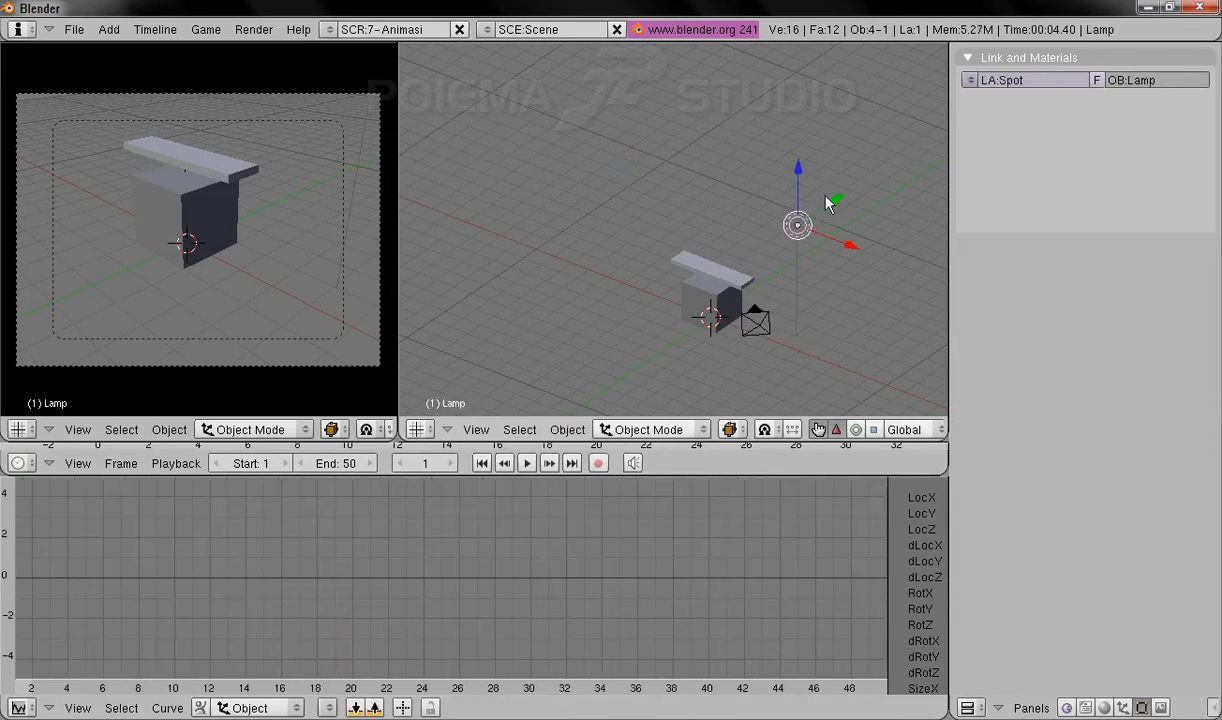
pyautogui.keyDown('shift'); pyautogui.moveTo(790, 311); pyautogui.dragTo(745, 292, button='middle'); pyautogui.keyUp('shift')
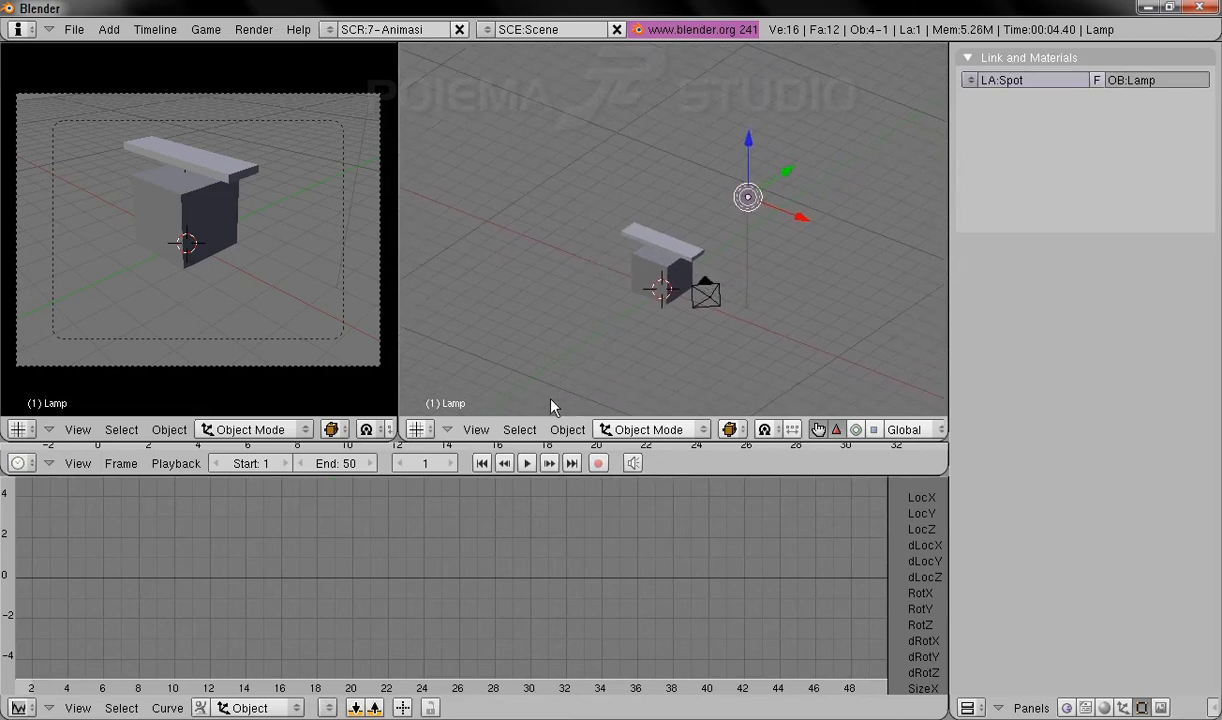
pyautogui.click(476, 430)
pyautogui.click(482, 325)
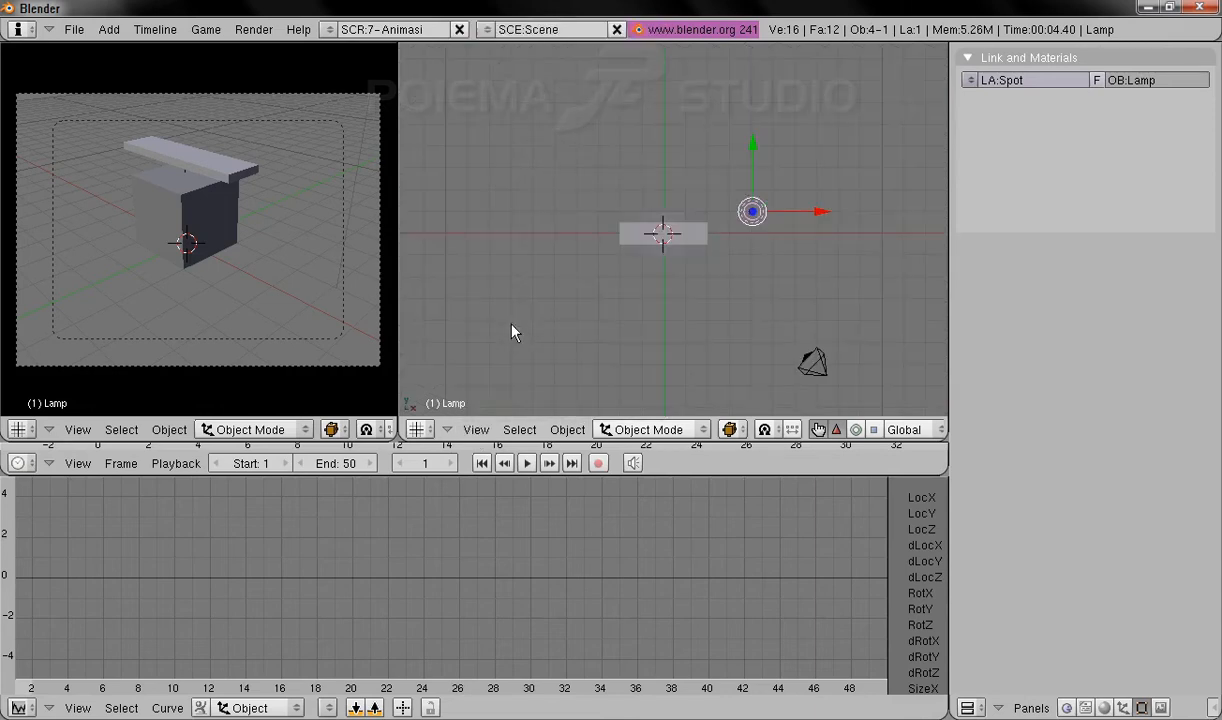
pyautogui.moveTo(752, 147); pyautogui.dragTo(764, 326)
pyautogui.moveTo(815, 390)
pyautogui.mouseDown()
pyautogui.moveTo(848, 404)
pyautogui.moveTo(820, 388)
pyautogui.mouseUp()
pyautogui.moveTo(761, 334); pyautogui.dragTo(760, 346)
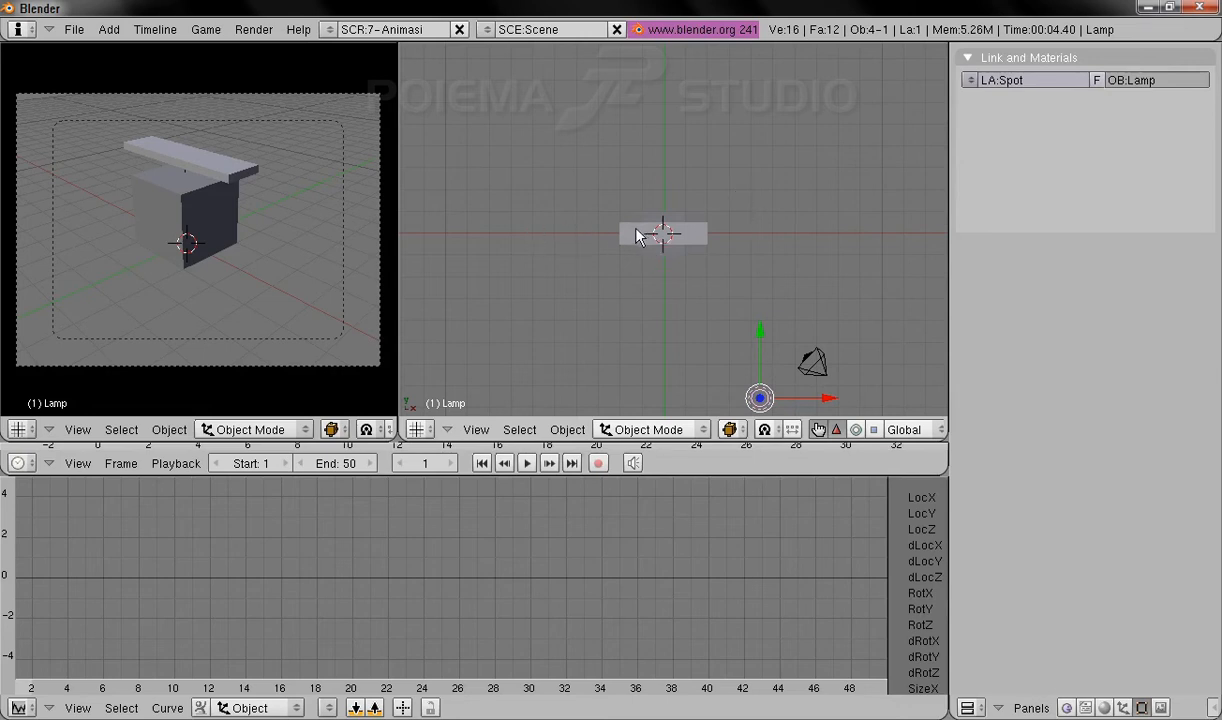
# Add a plane mesh at the 3D cursor and return to Object Mode.
pyautogui.click(115, 30)
pyautogui.moveTo(118, 45)
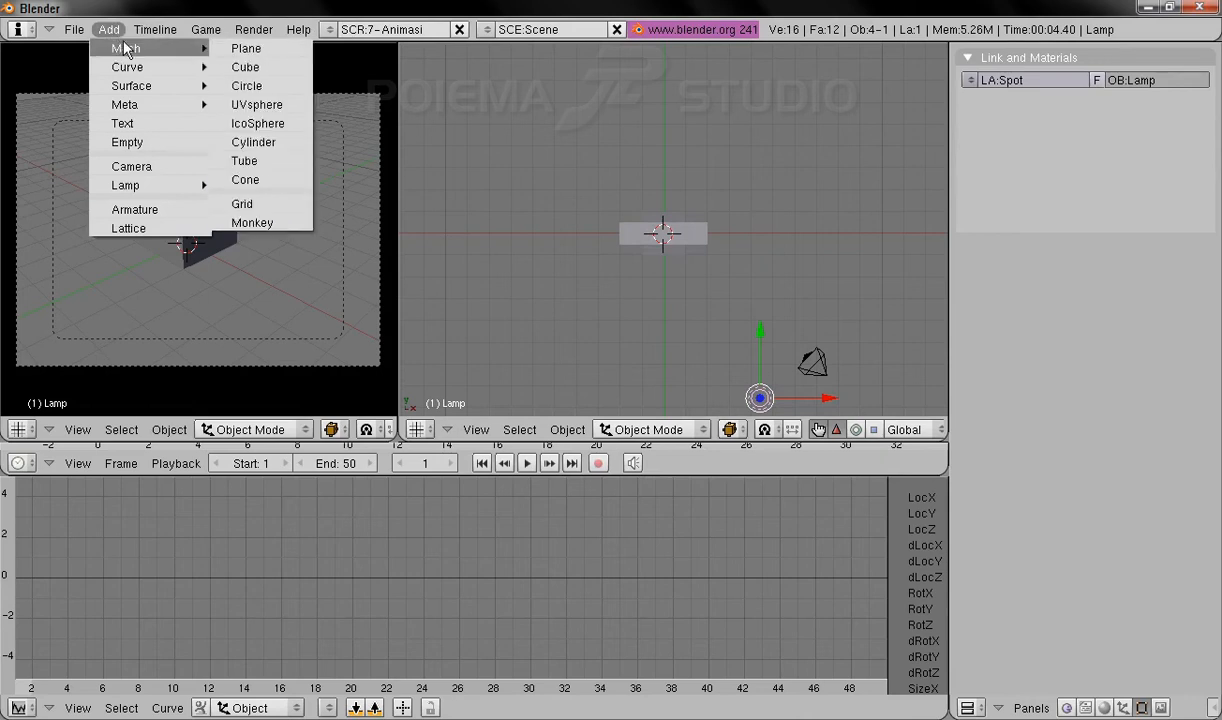
pyautogui.click(284, 49)
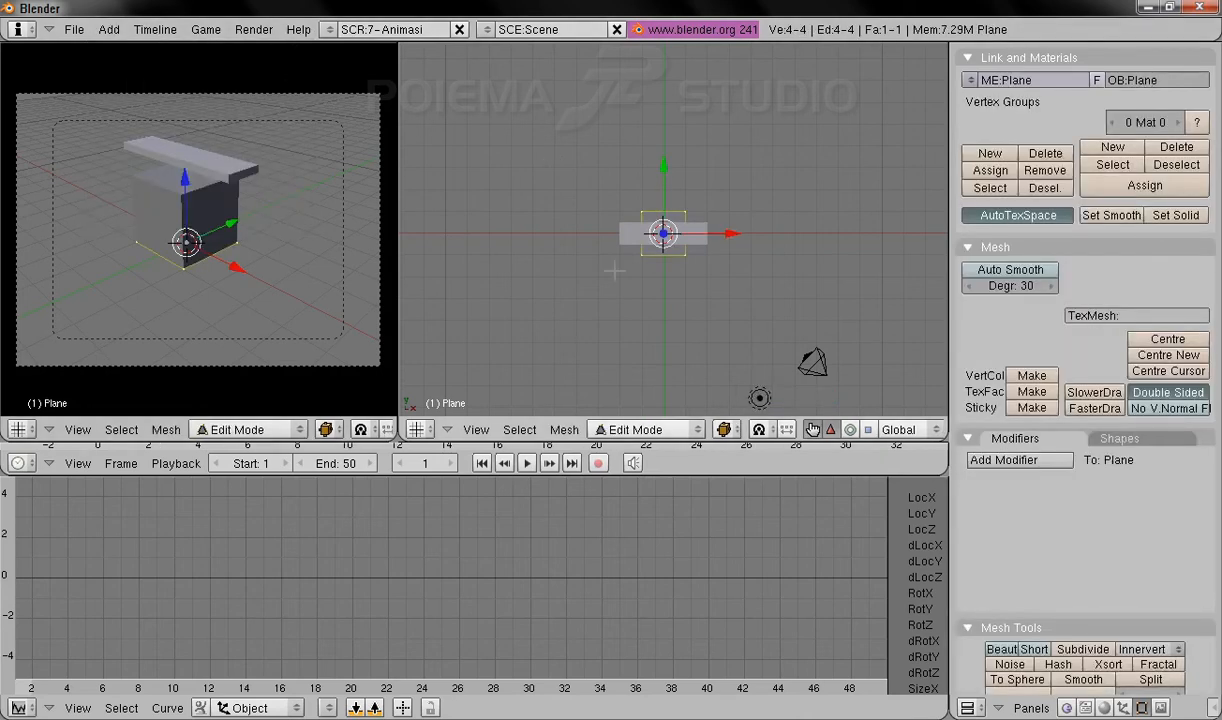
pyautogui.click(622, 428)
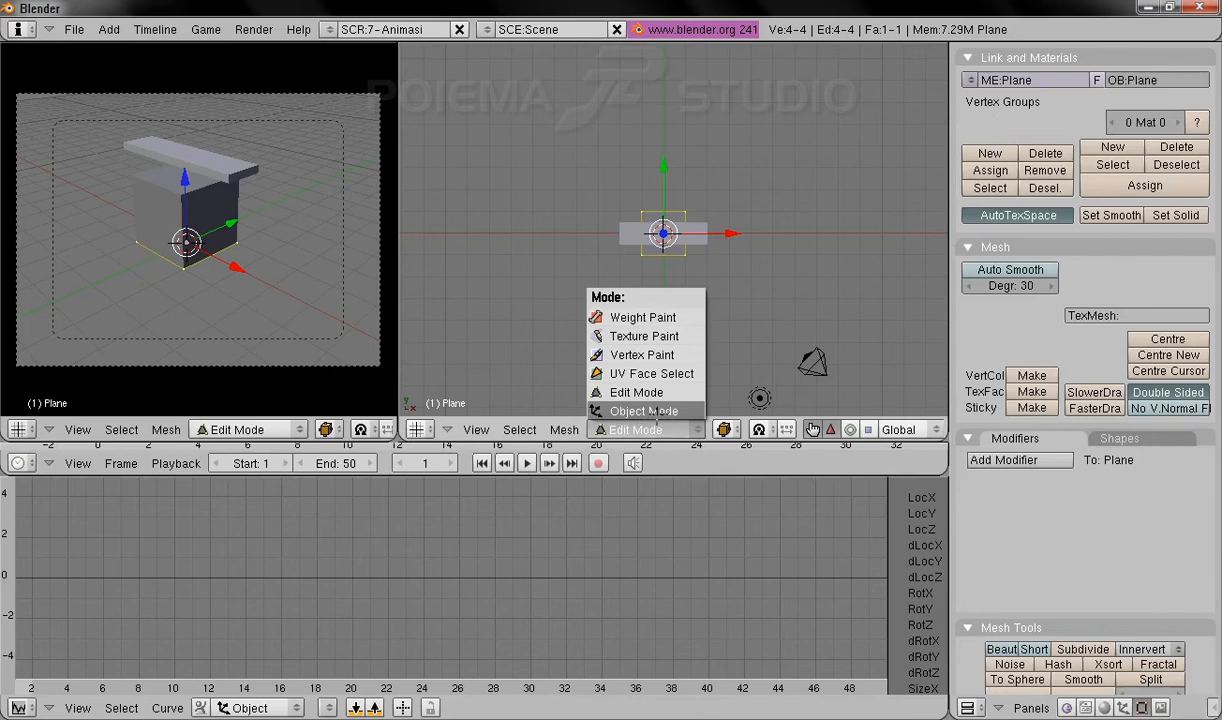
pyautogui.click(620, 410)
# Show the new plane's Transform Properties and rename the object Lantai.
pyautogui.click(567, 428)
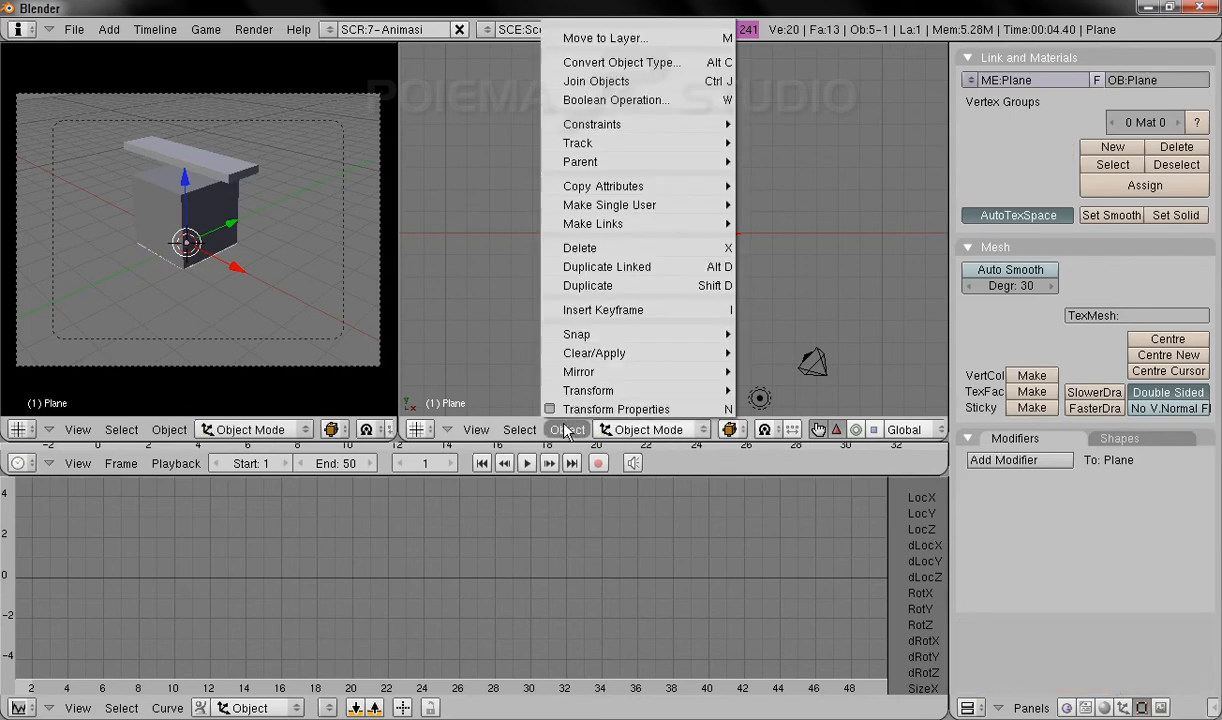
pyautogui.click(567, 411)
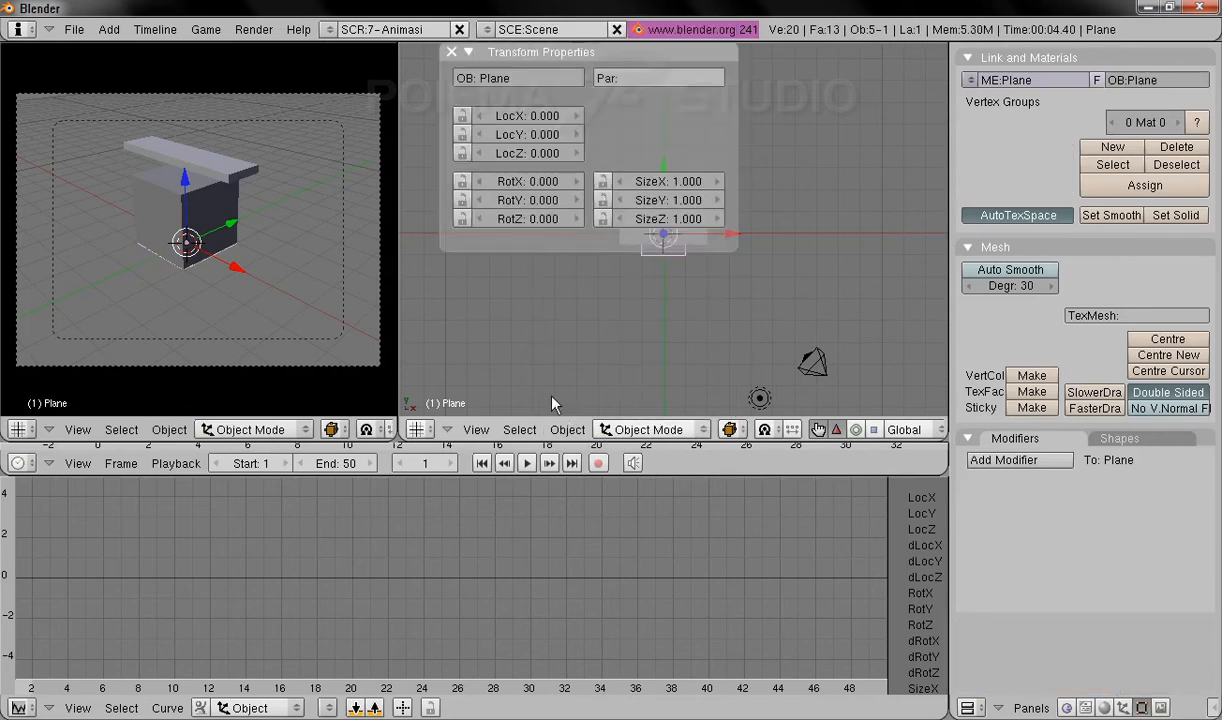
pyautogui.click(541, 80)
pyautogui.write('Lanta')
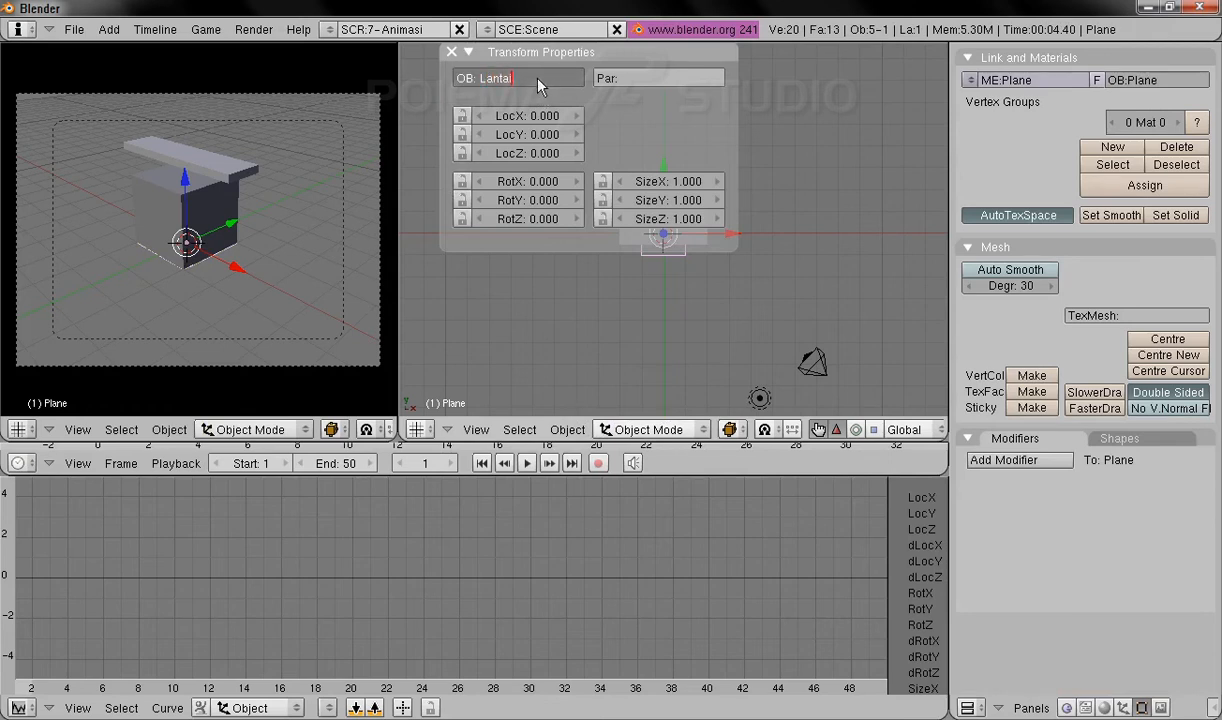
pyautogui.press('Return')
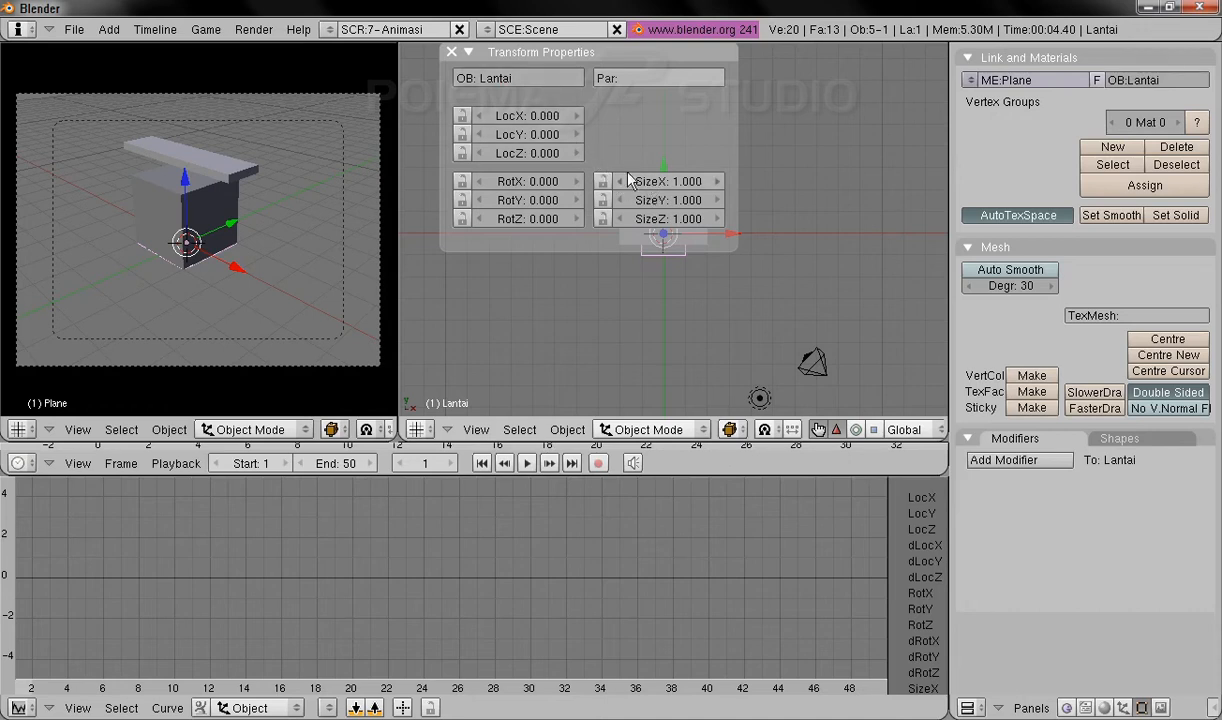
# Set the Lantai plane's LocX to 5, SizeX to 20 and SizeY to 5.
pyautogui.click(520, 116)
pyautogui.write('5')
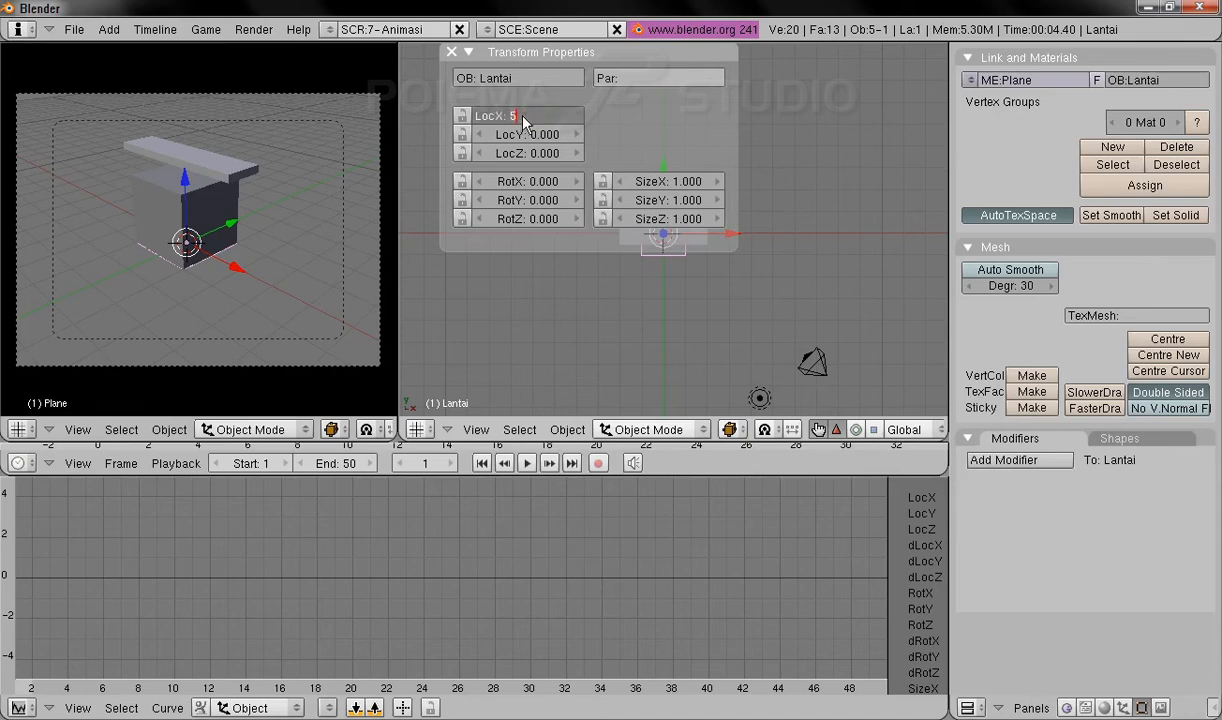
pyautogui.press('Return')
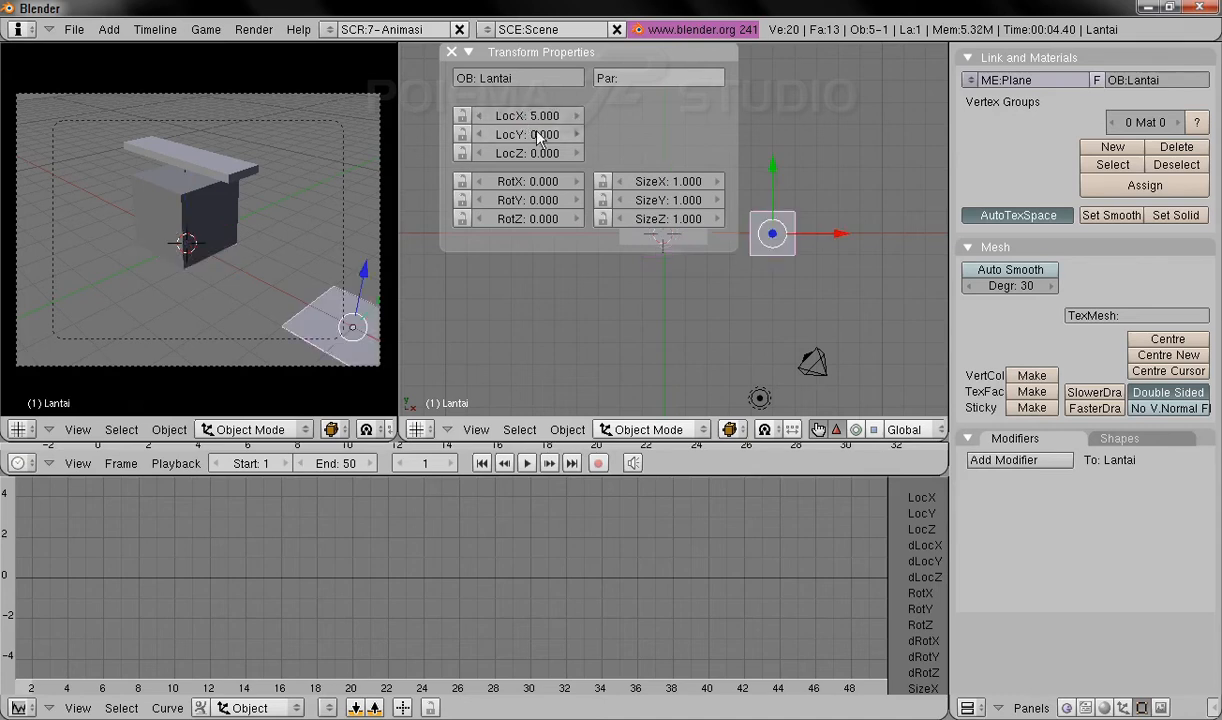
pyautogui.click(664, 186)
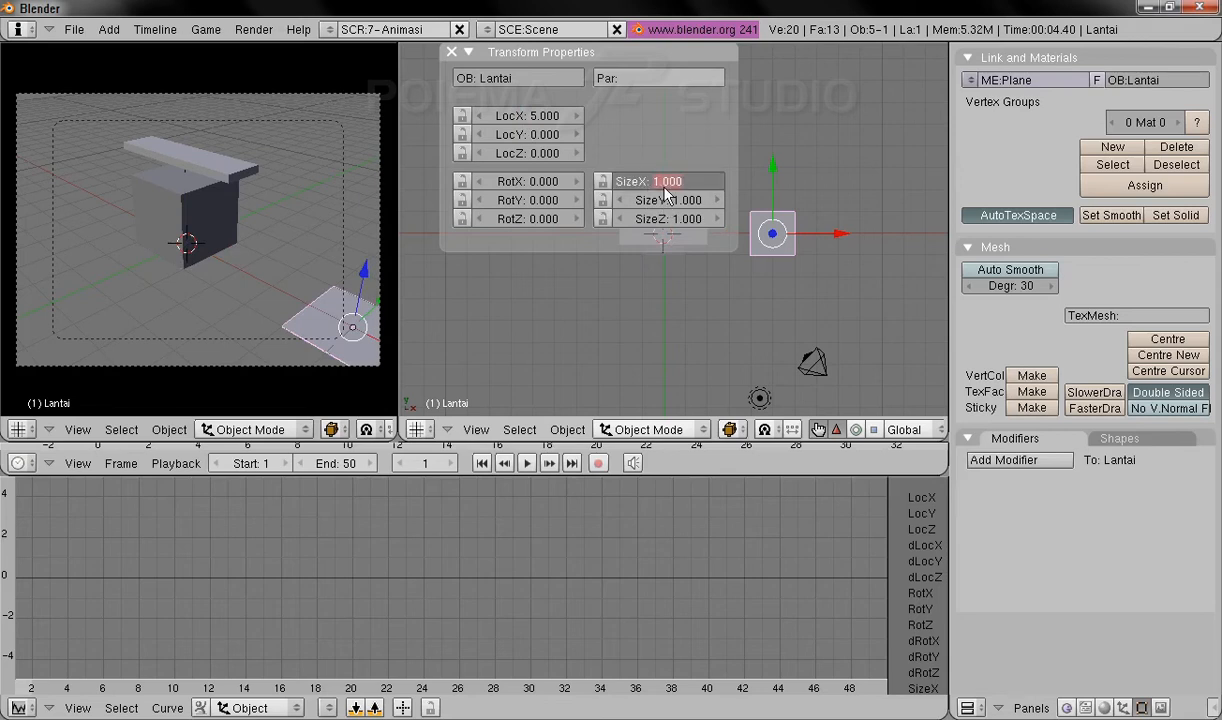
pyautogui.write('1')
pyautogui.write('0')
pyautogui.press('Return')
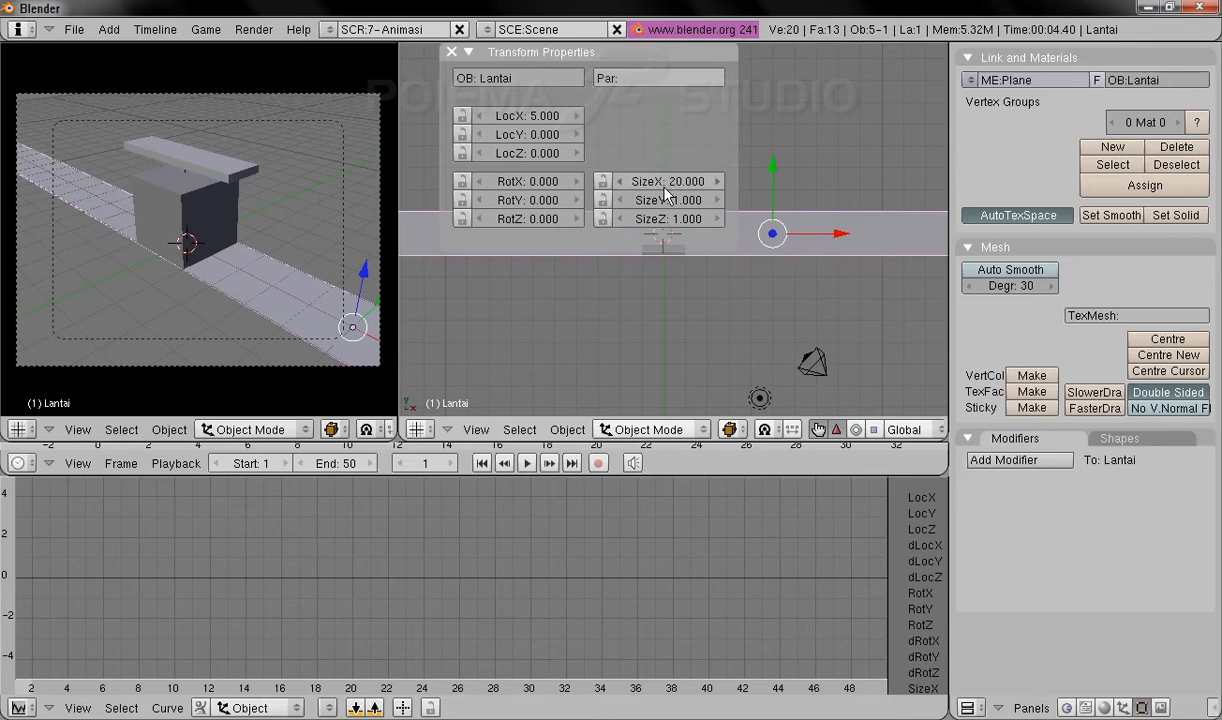
pyautogui.click(667, 203)
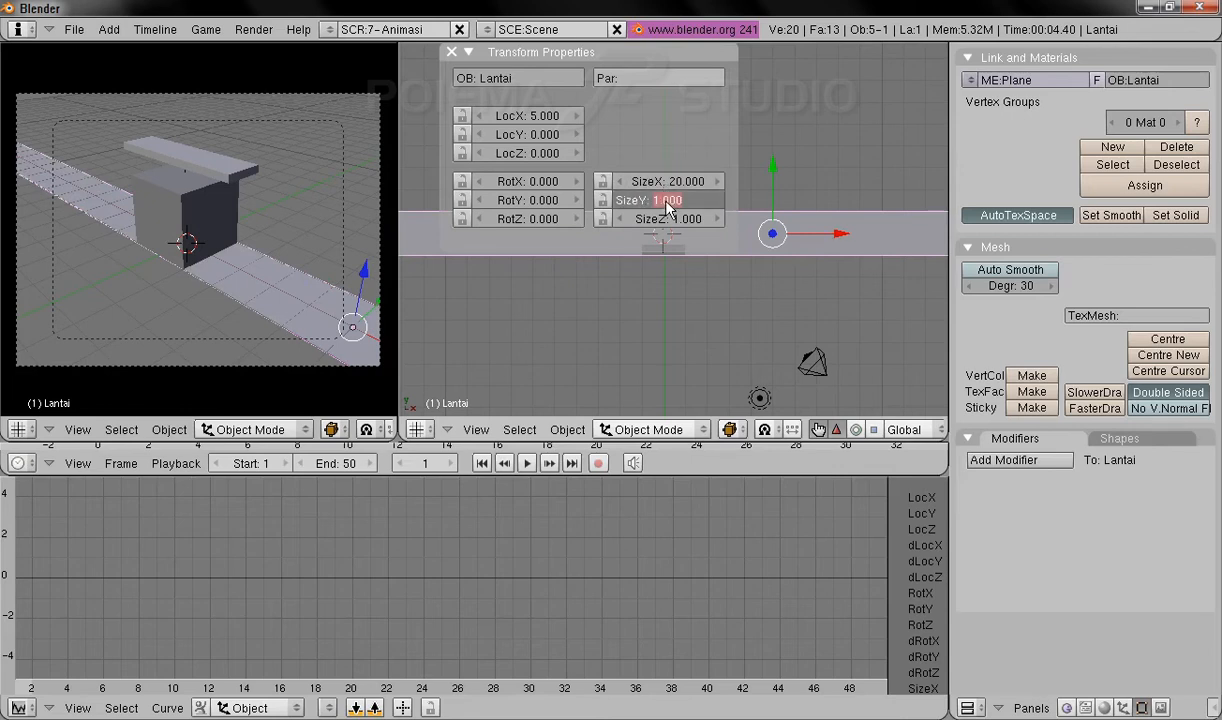
pyautogui.write('5')
pyautogui.press('Return')
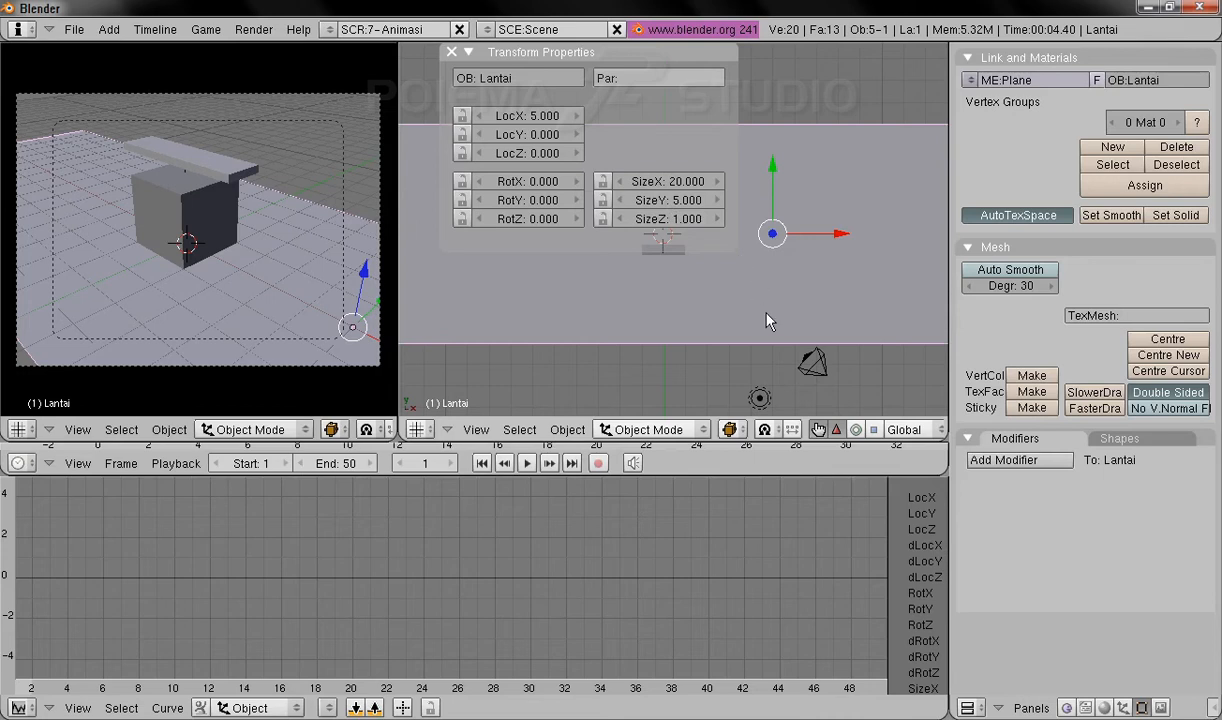
pyautogui.click(452, 52)
# View the scene at an angle in the wider 3D view and select the cube Kotak.
pyautogui.keyDown('shift'); pyautogui.moveTo(728, 314); pyautogui.dragTo(671, 310, button='middle'); pyautogui.keyUp('shift')
pyautogui.moveTo(649, 378); pyautogui.dragTo(684, 206, button='middle')
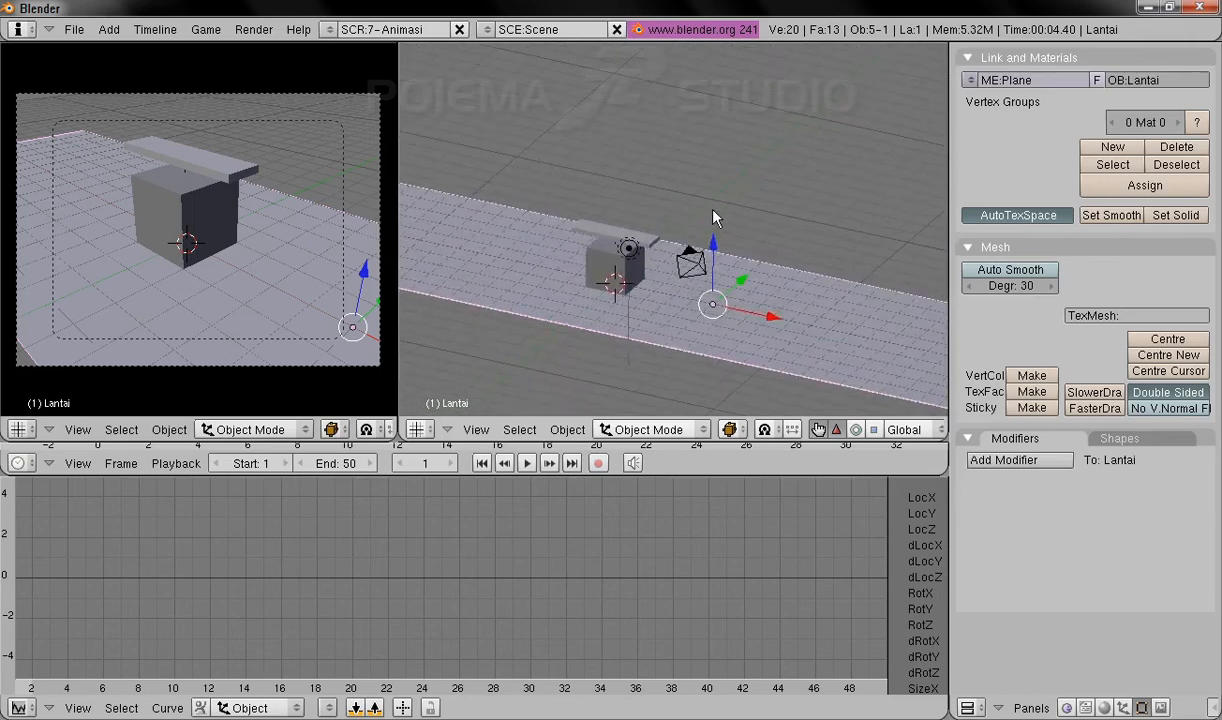
pyautogui.rightClick(598, 273)
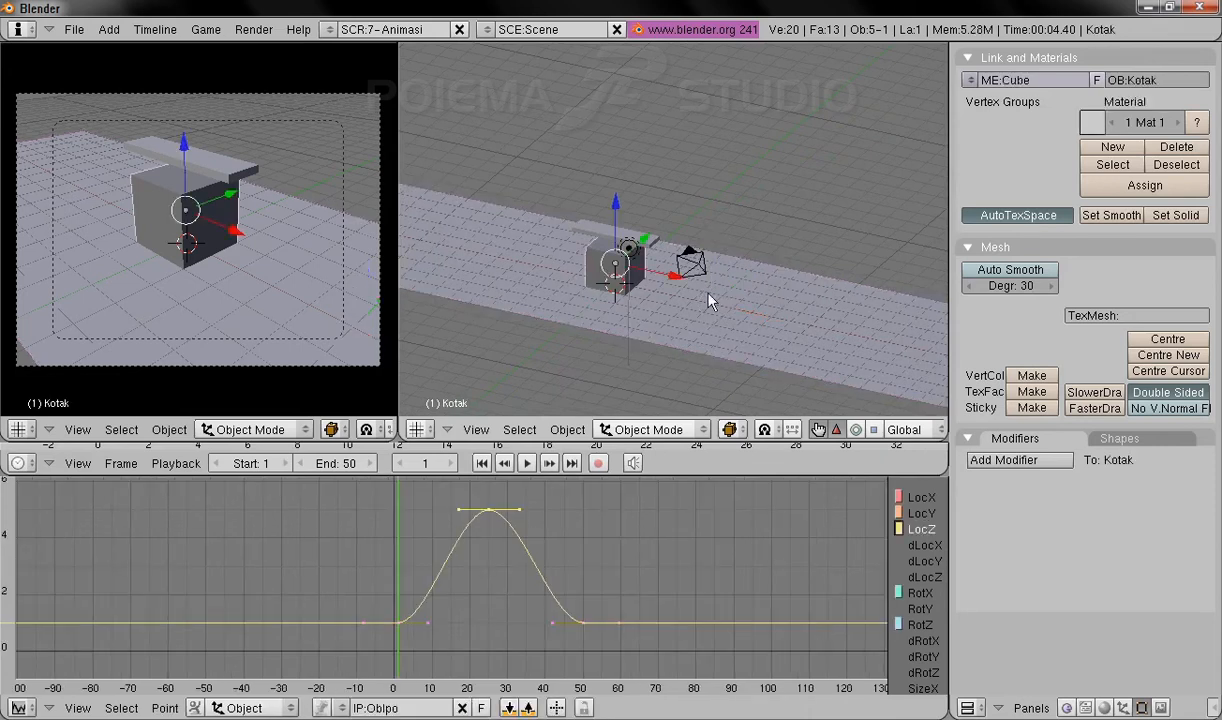
# Change the cube Kotak's material colour to red, R 0.928, G 0.076 and B 0.076.
pyautogui.click(1105, 708)
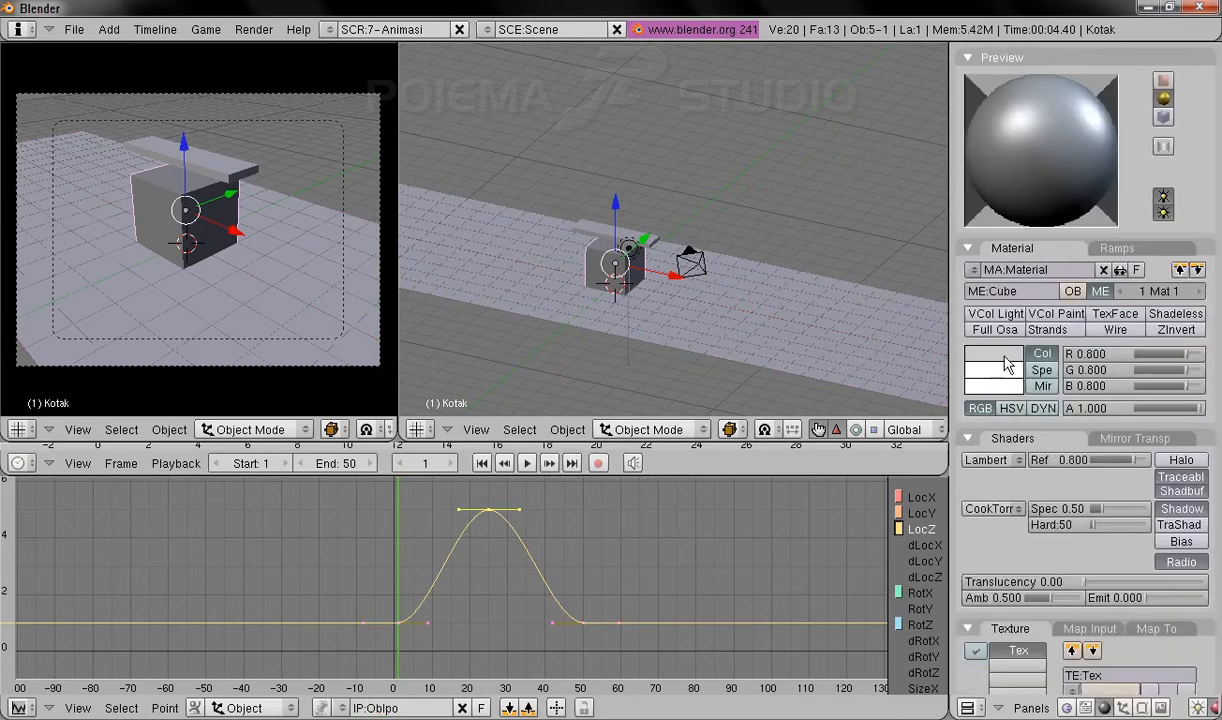
pyautogui.click(993, 362)
pyautogui.moveTo(845, 285); pyautogui.dragTo(869, 186)
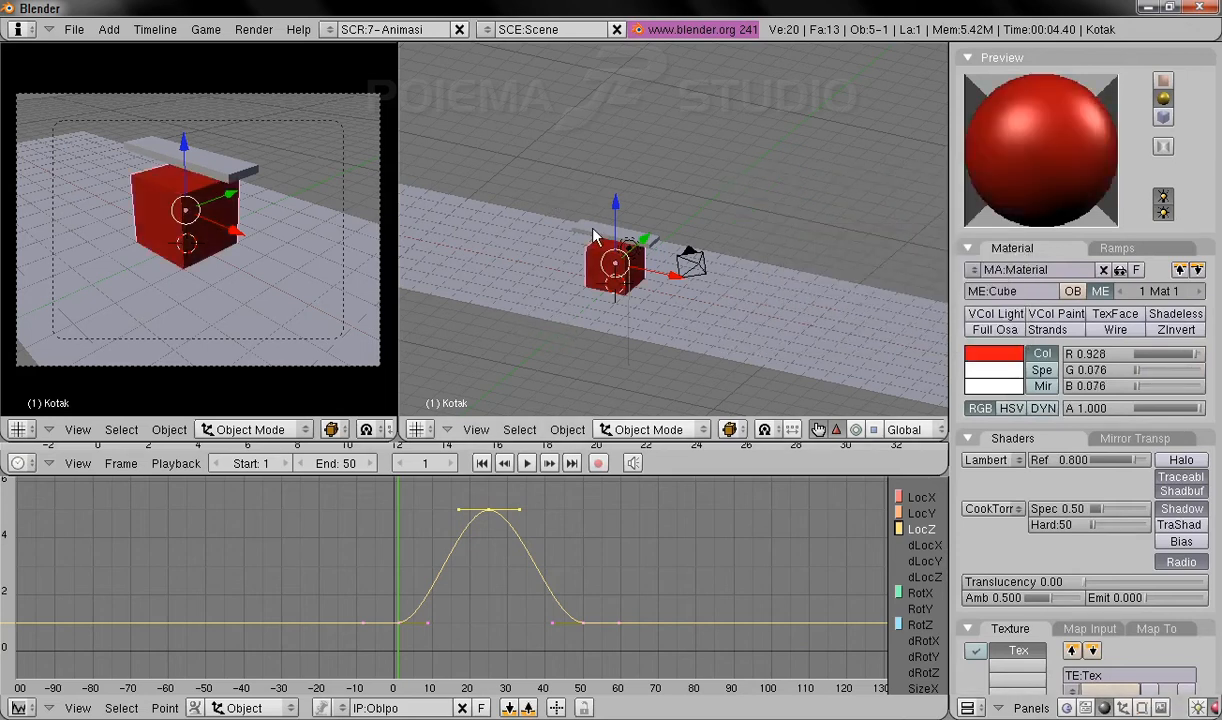
# Add a new material to the plank Kotak_2 and colour it green, R 0.165, G 1.000 and B 0.246.
pyautogui.moveTo(786, 300); pyautogui.dragTo(782, 310, button='middle')
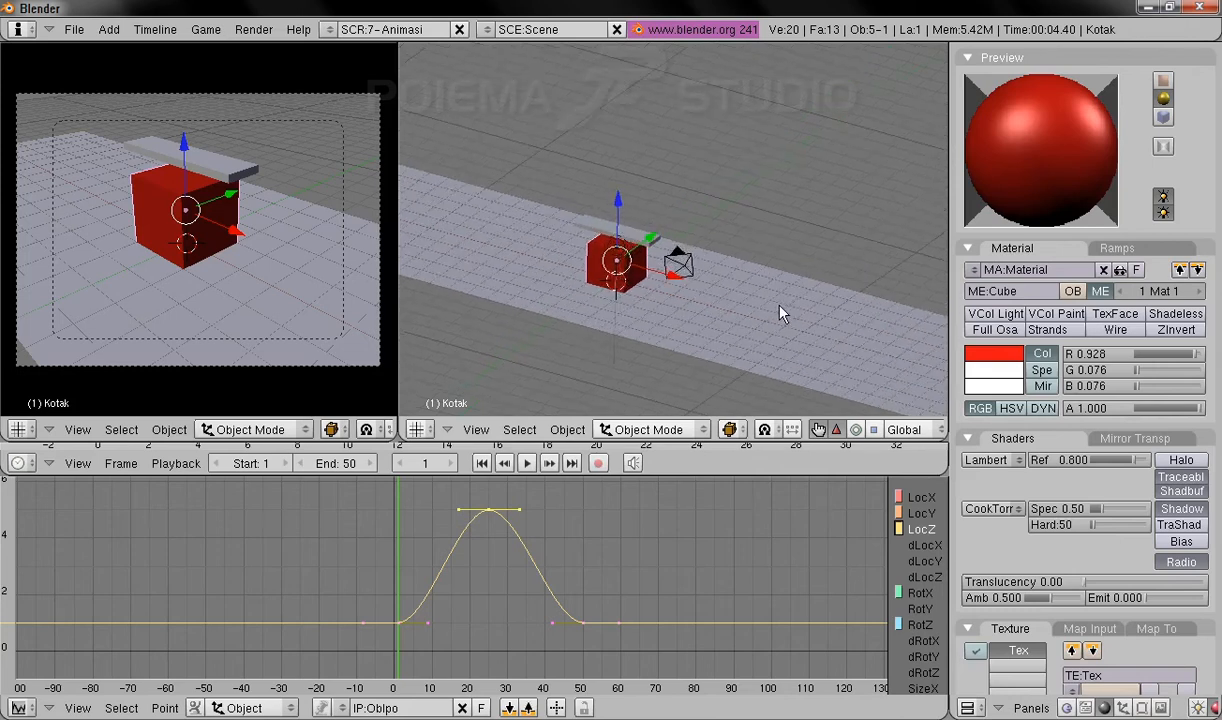
pyautogui.rightClick(598, 230)
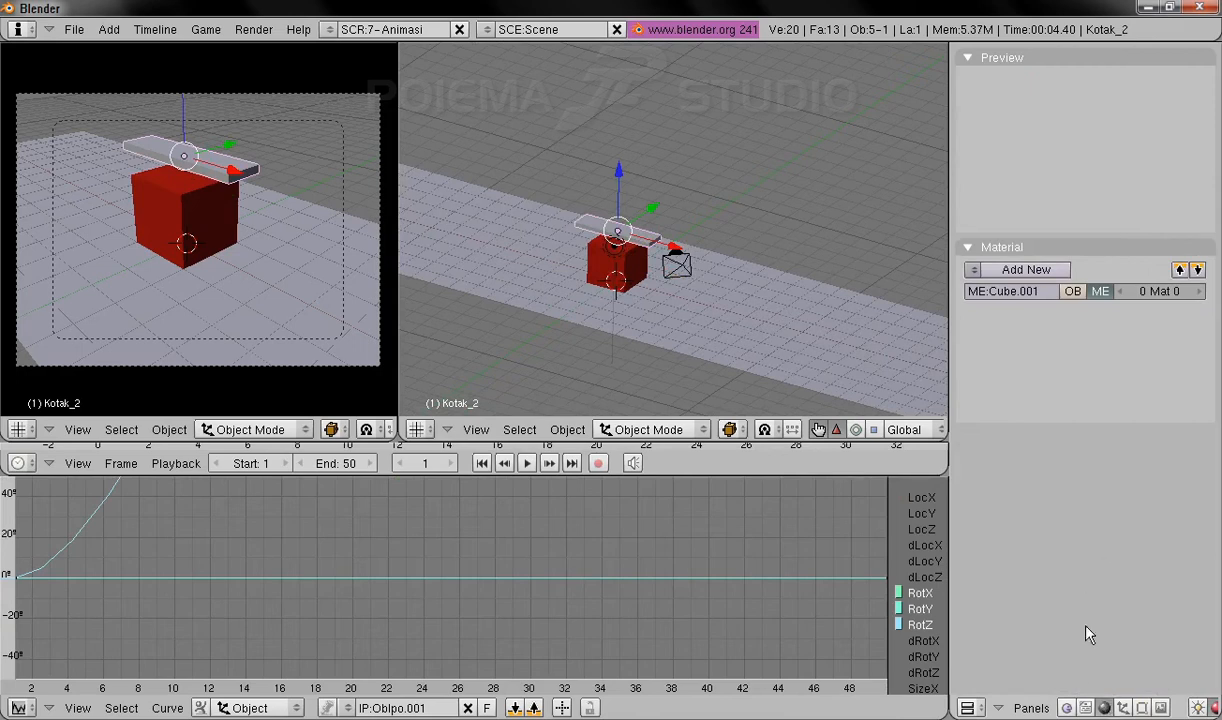
pyautogui.click(1043, 272)
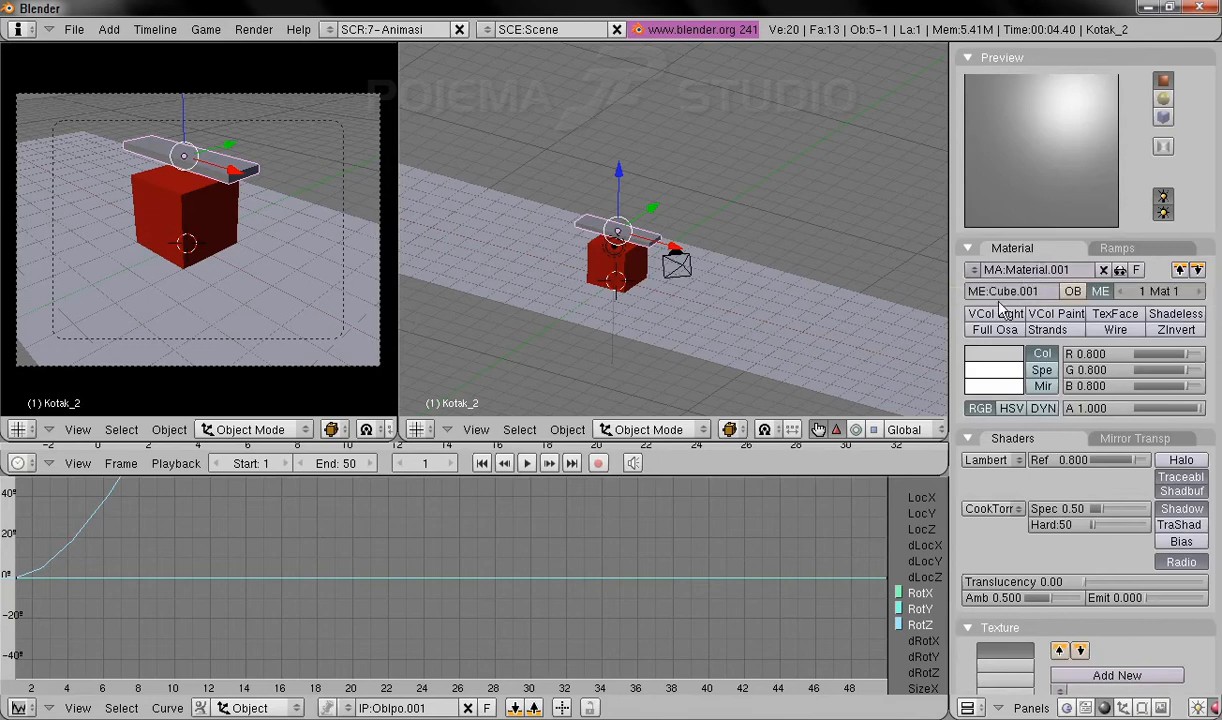
pyautogui.click(1006, 362)
pyautogui.moveTo(769, 340); pyautogui.dragTo(785, 340)
pyautogui.moveTo(852, 300); pyautogui.dragTo(855, 190)
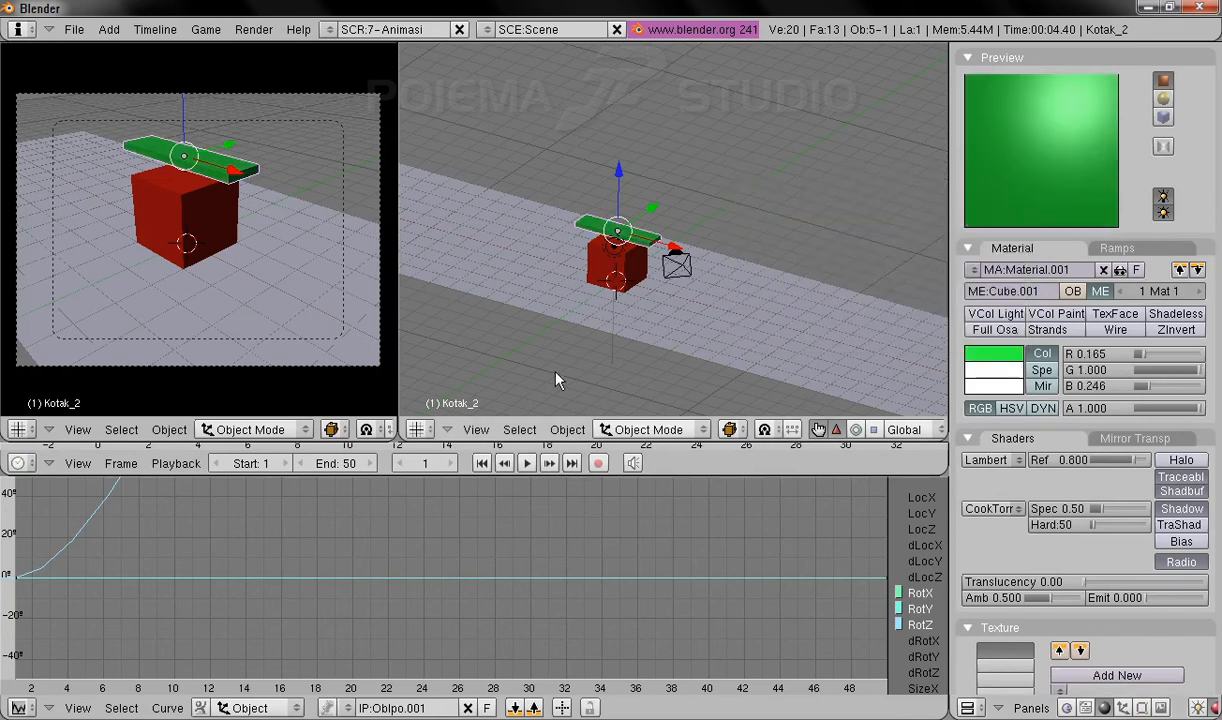
pyautogui.moveTo(777, 308); pyautogui.dragTo(746, 335, button='middle')
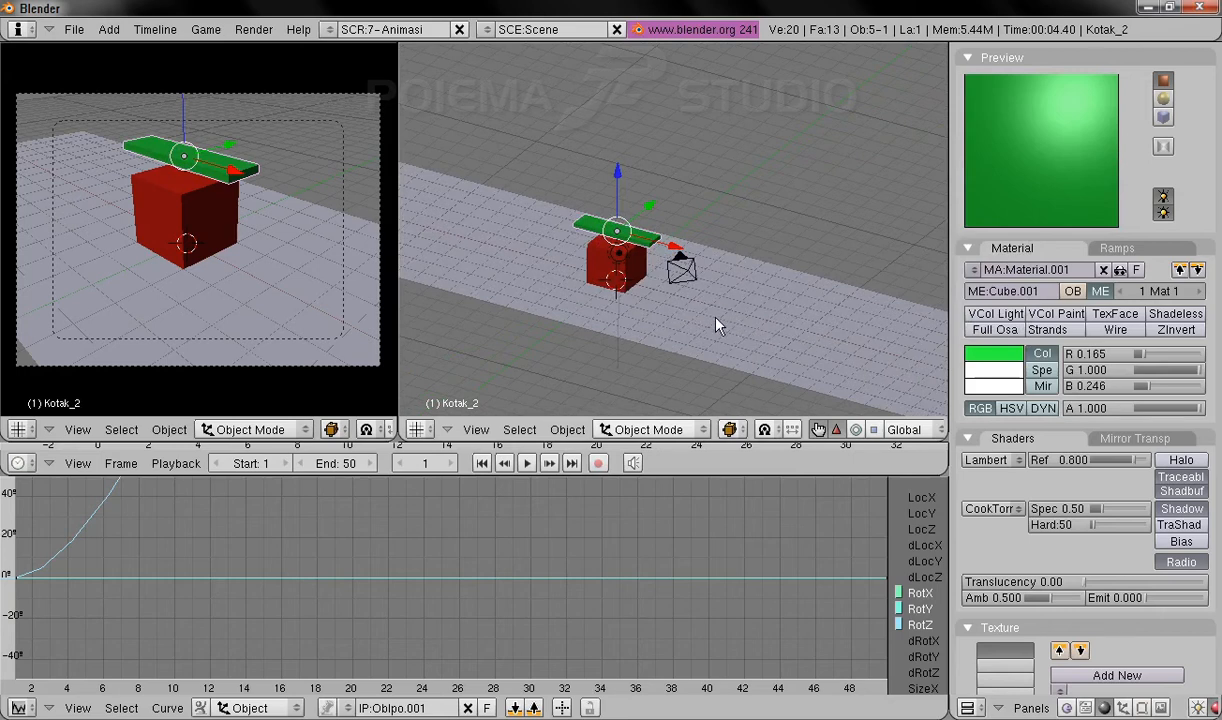
pyautogui.rightClick(716, 325)
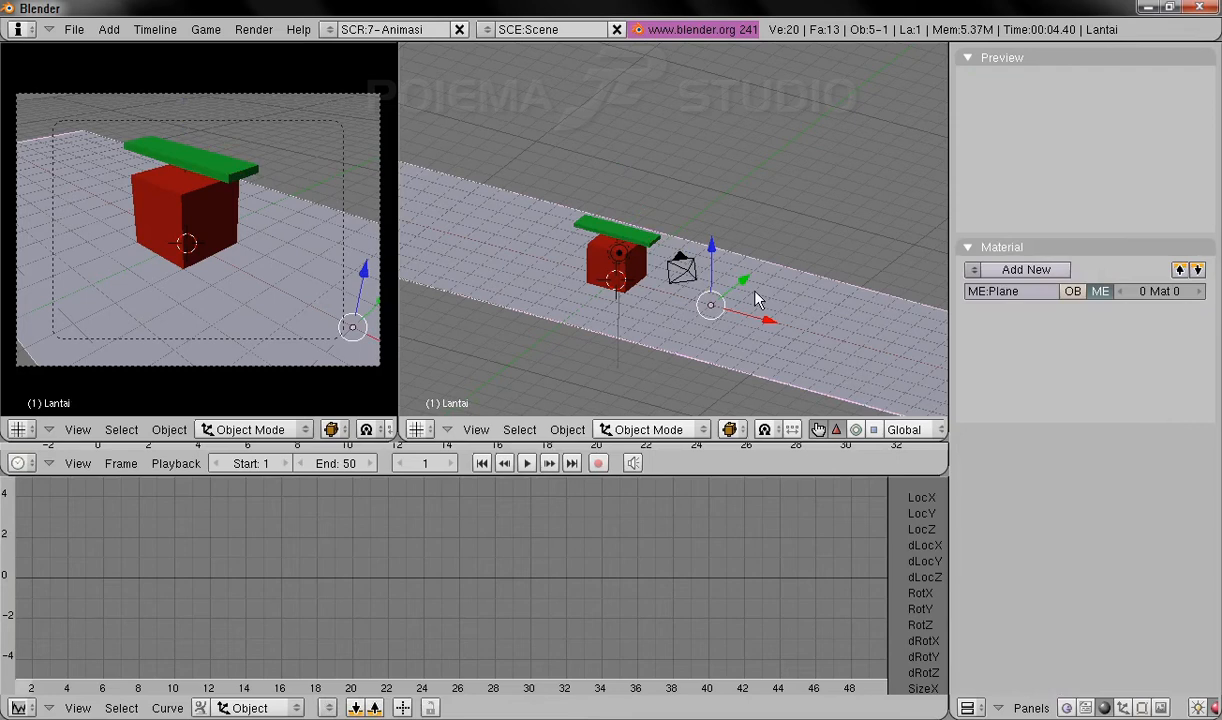
pyautogui.moveTo(790, 327); pyautogui.dragTo(790, 333, button='middle')
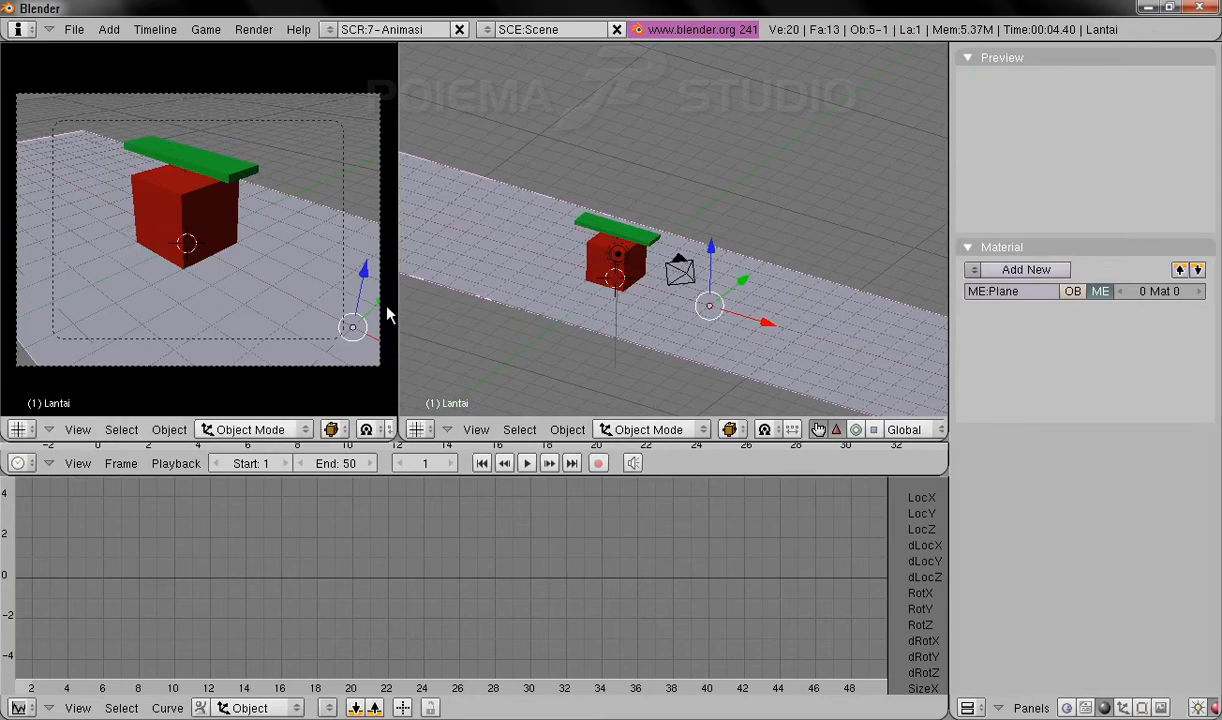
# Select the camera and set its lens to 28.
pyautogui.rightClick(679, 270)
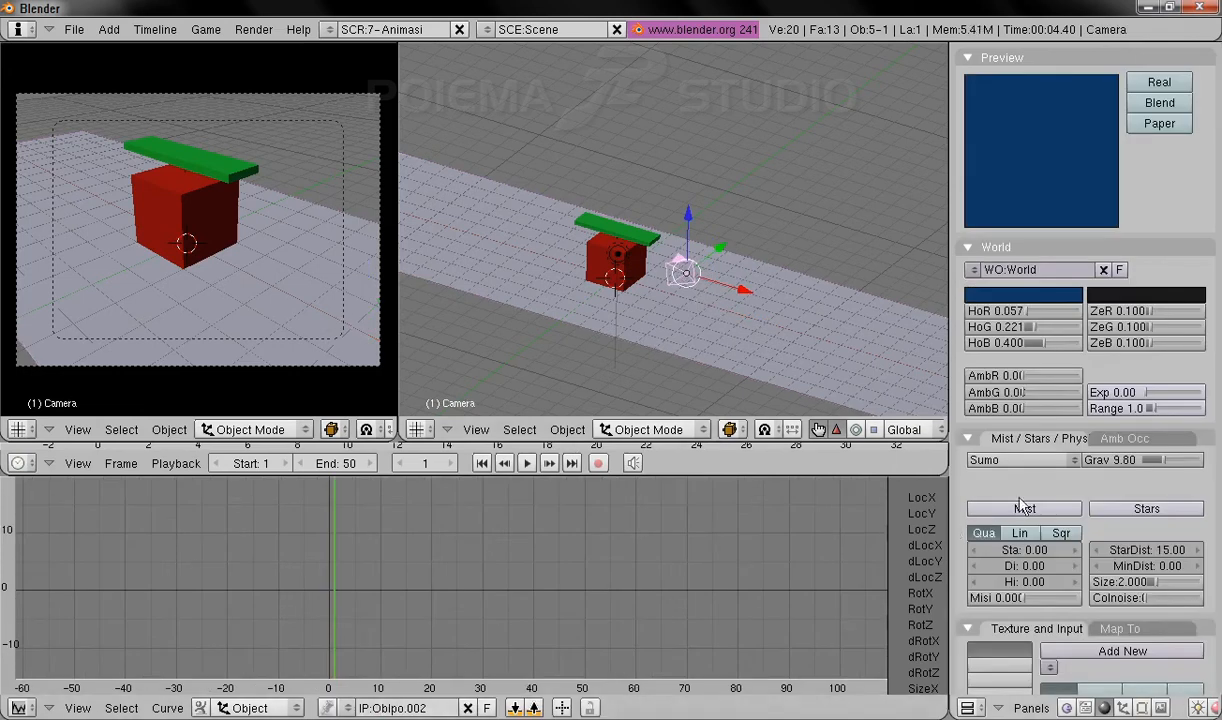
pyautogui.click(1143, 707)
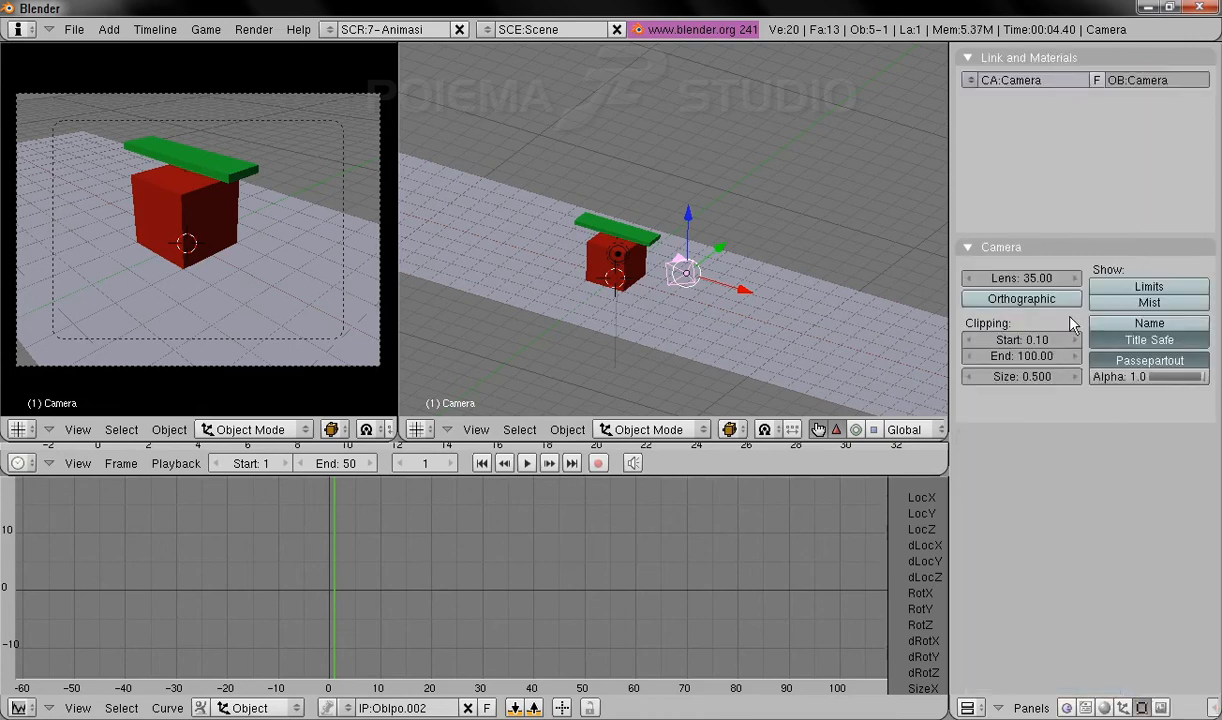
pyautogui.click(1031, 279)
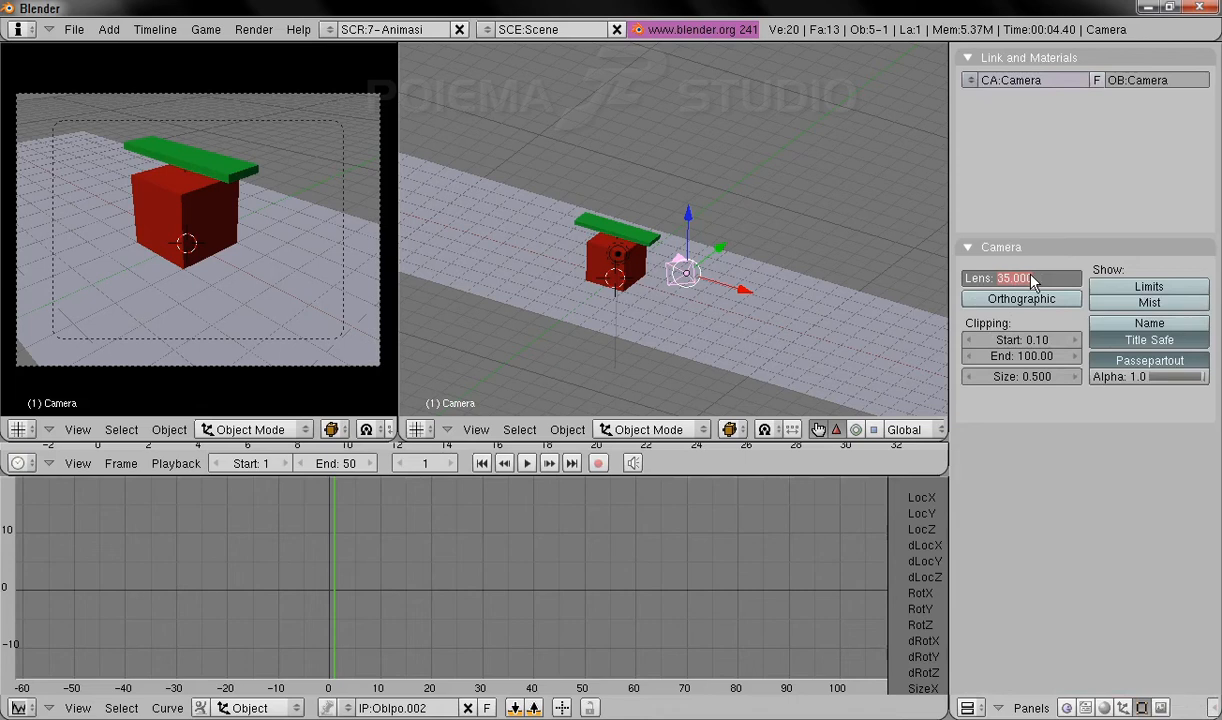
pyautogui.write('28')
pyautogui.press('Return')
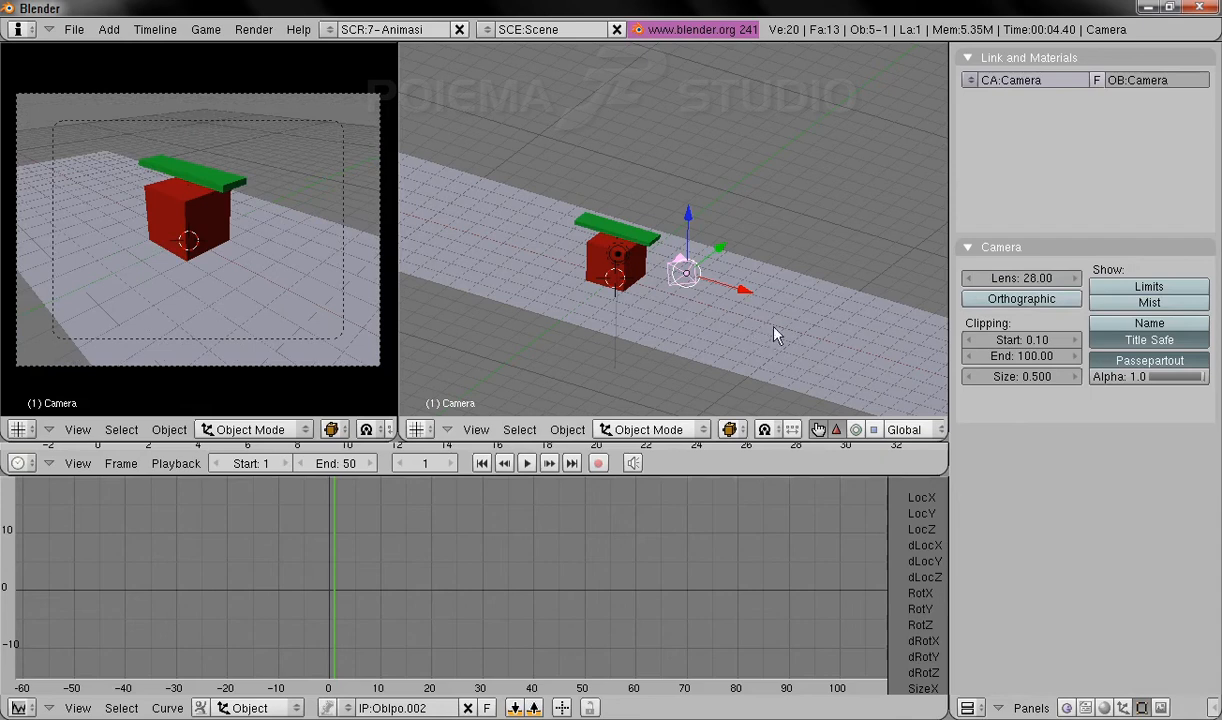
# Move the camera farther along the global X axis, adjusting it at frame 1 and again at frame 25.
pyautogui.moveTo(726, 349); pyautogui.dragTo(756, 337, button='middle')
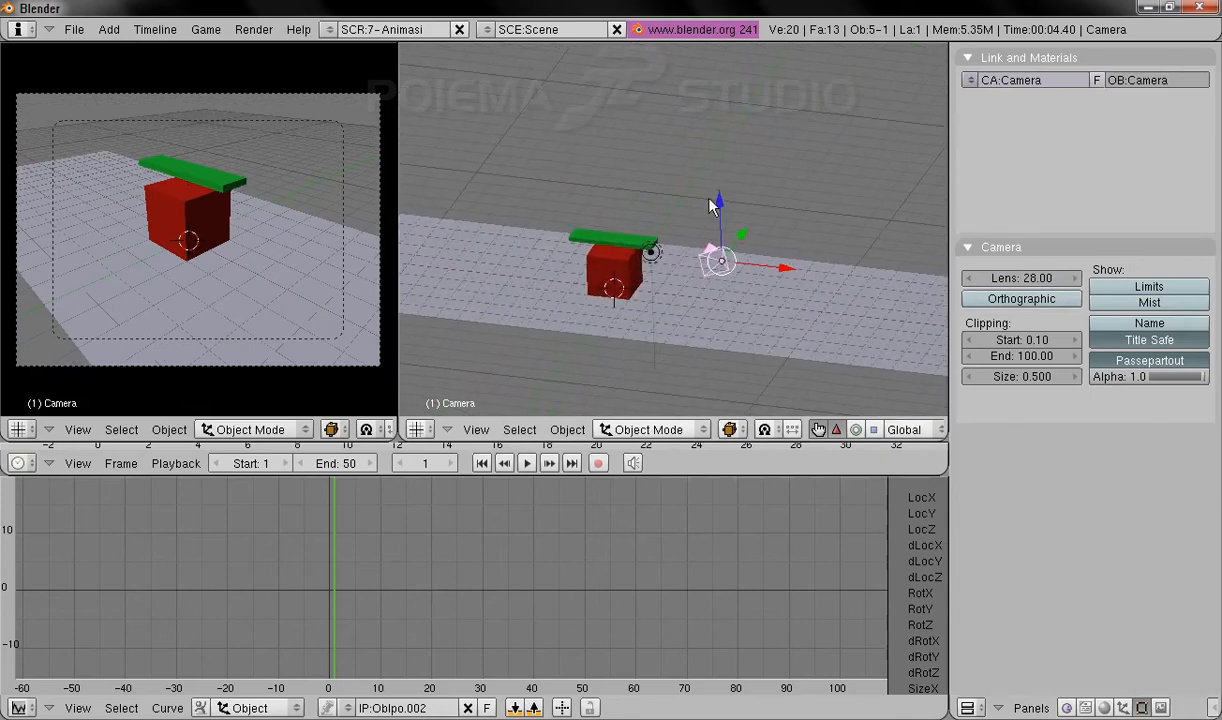
pyautogui.moveTo(723, 205); pyautogui.dragTo(725, 216)
pyautogui.moveTo(755, 272); pyautogui.dragTo(850, 292)
pyautogui.moveTo(783, 233); pyautogui.dragTo(780, 198)
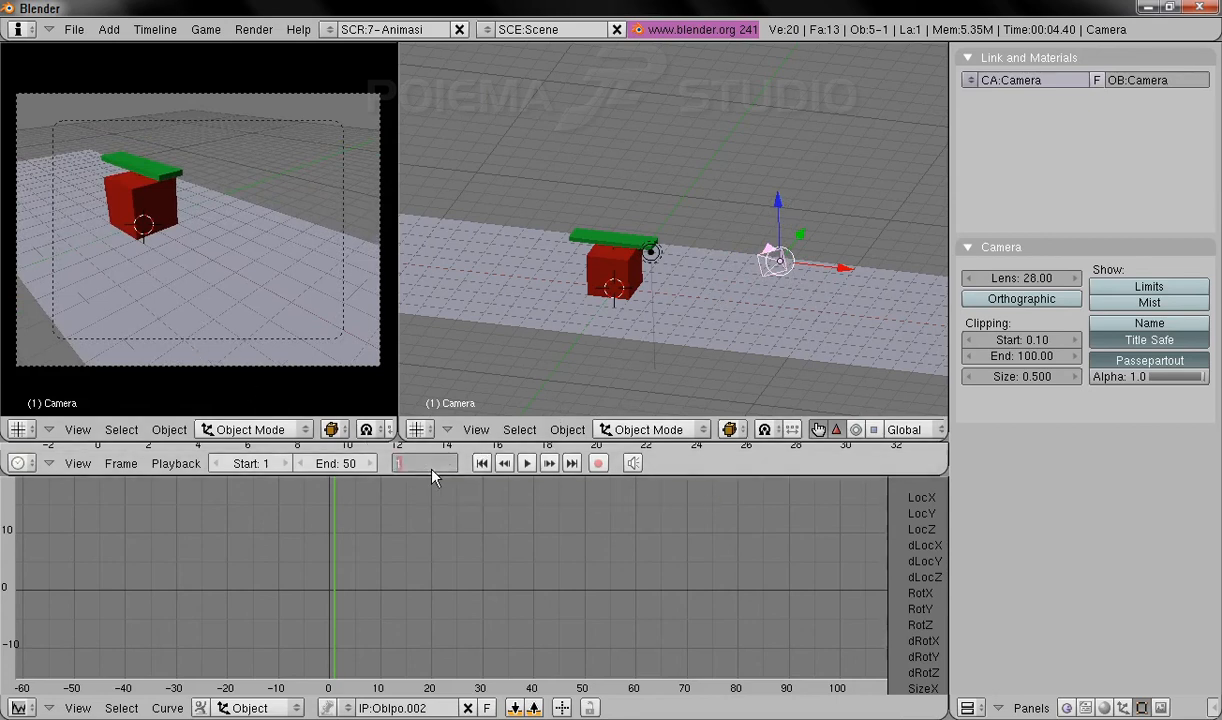
pyautogui.press('Return')
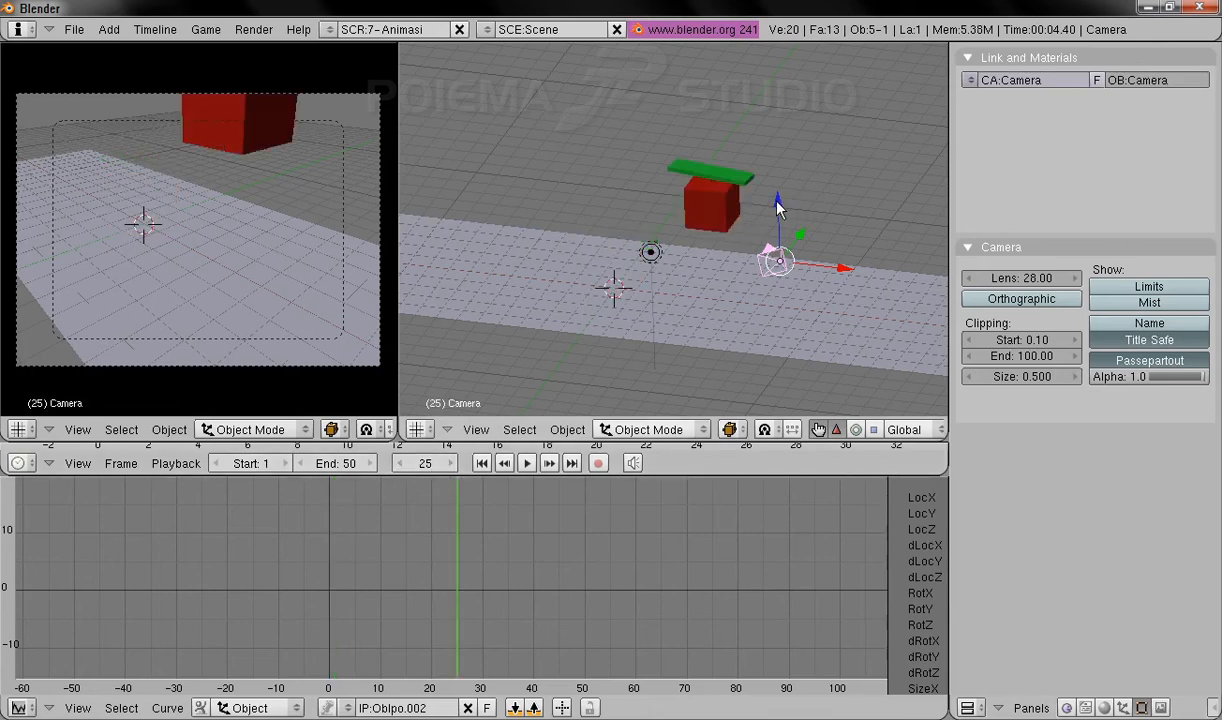
pyautogui.moveTo(843, 268); pyautogui.dragTo(876, 282)
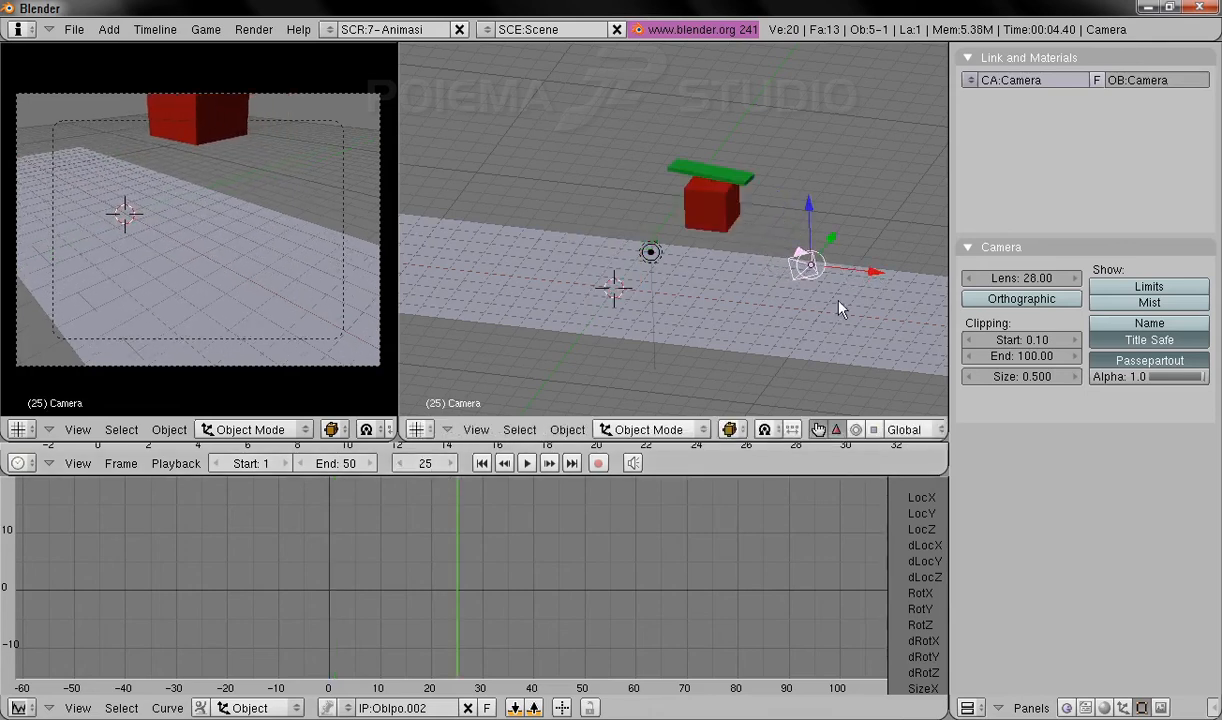
# Switch the transform orientation to Local and reposition the camera along its own axes to bring the raised cube into frame.
pyautogui.moveTo(895, 428); pyautogui.dragTo(757, 430, button='middle')
pyautogui.click(757, 430)
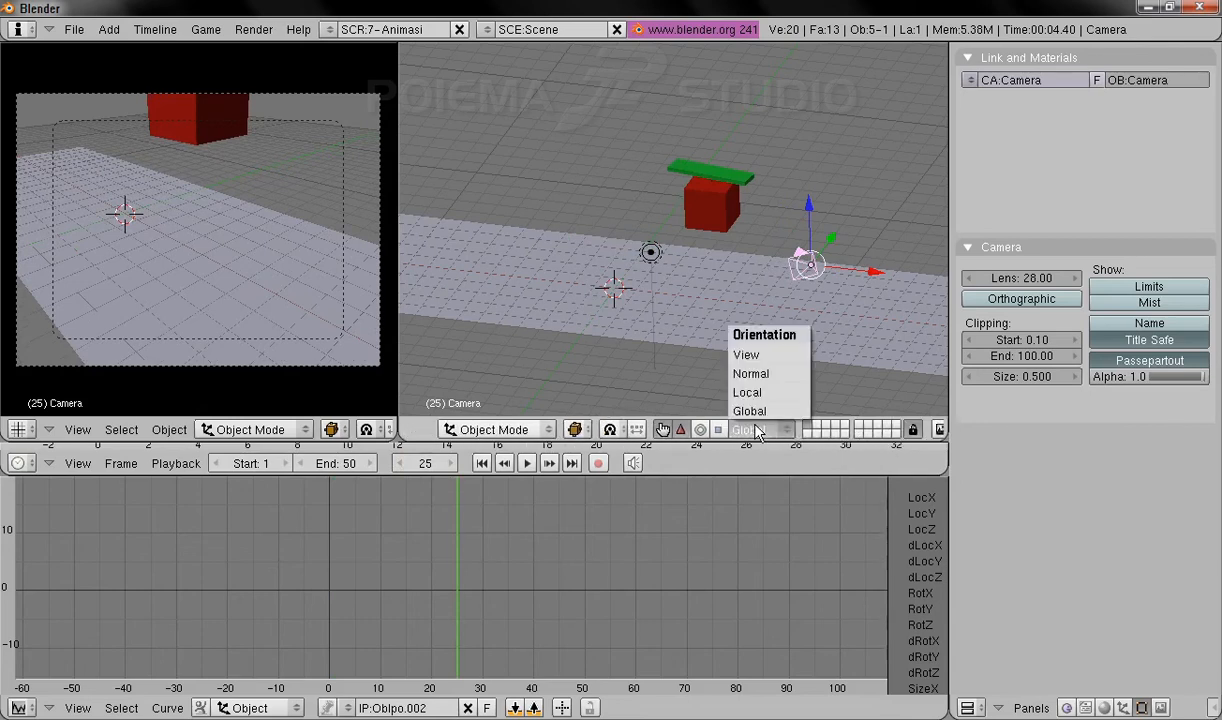
pyautogui.click(768, 393)
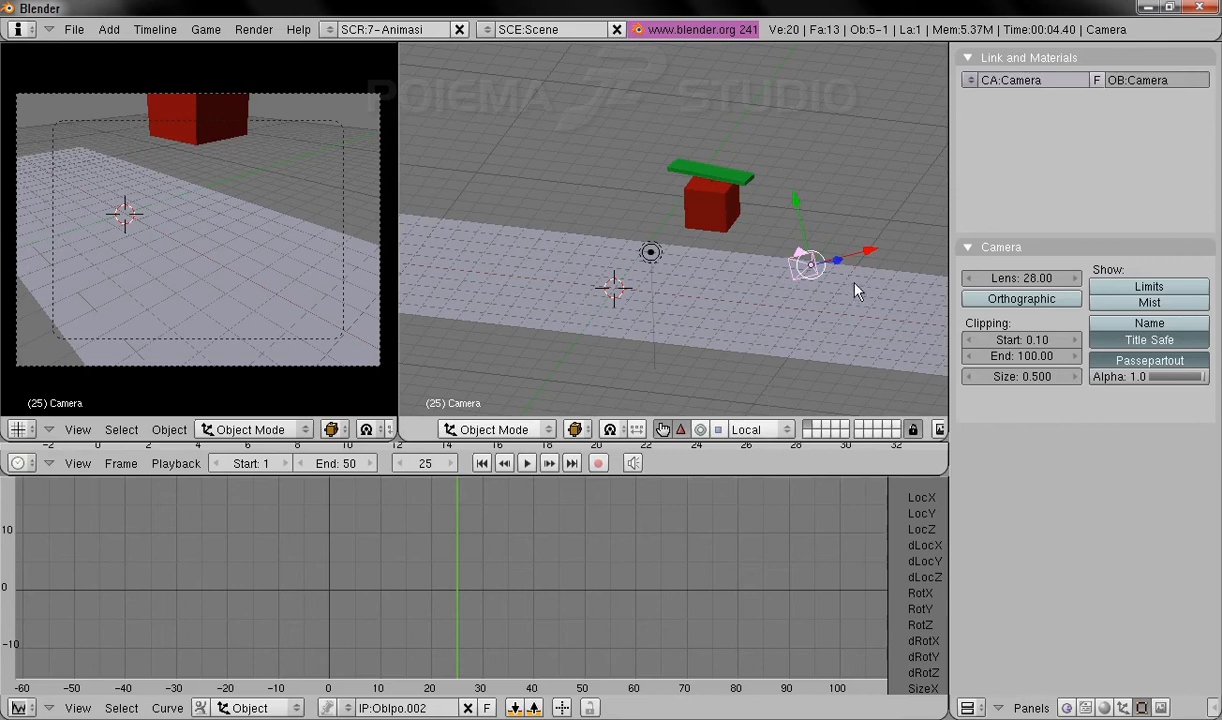
pyautogui.moveTo(892, 281); pyautogui.dragTo(791, 327, button='middle')
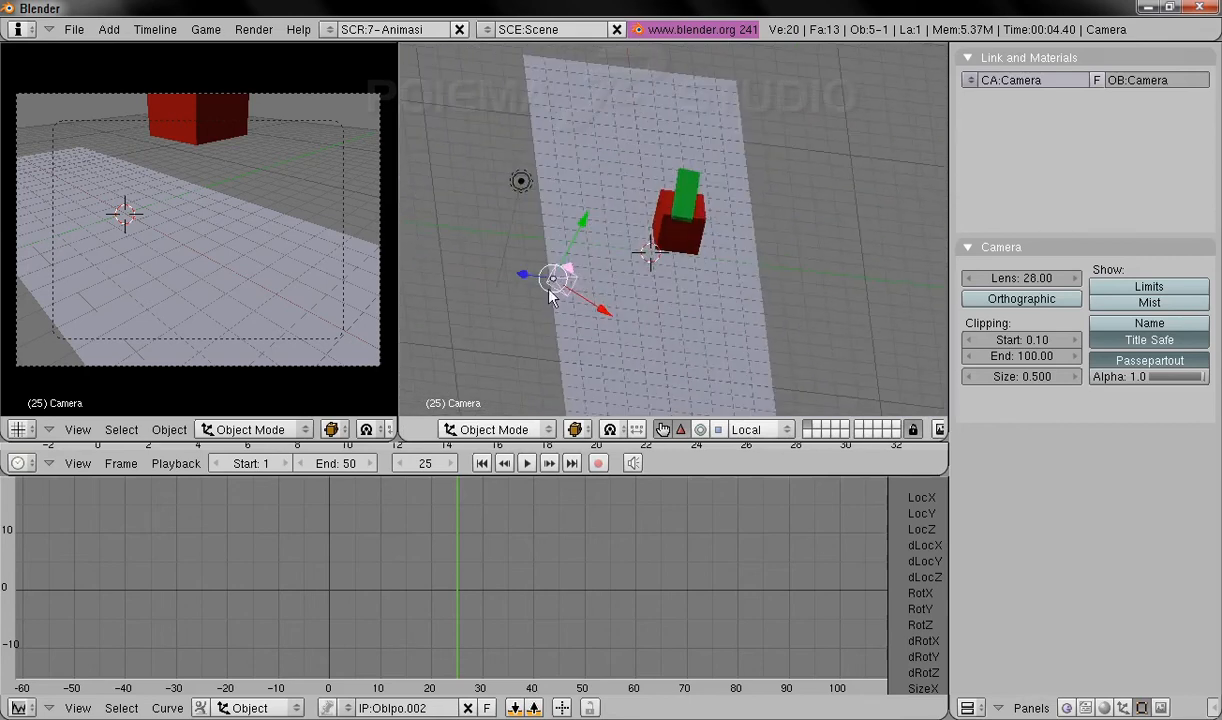
pyautogui.moveTo(523, 274); pyautogui.dragTo(475, 287)
pyautogui.moveTo(526, 220); pyautogui.dragTo(535, 200)
pyautogui.moveTo(551, 278); pyautogui.dragTo(603, 313)
pyautogui.moveTo(585, 222)
pyautogui.mouseDown()
pyautogui.moveTo(590, 206)
pyautogui.moveTo(590, 222)
pyautogui.mouseUp()
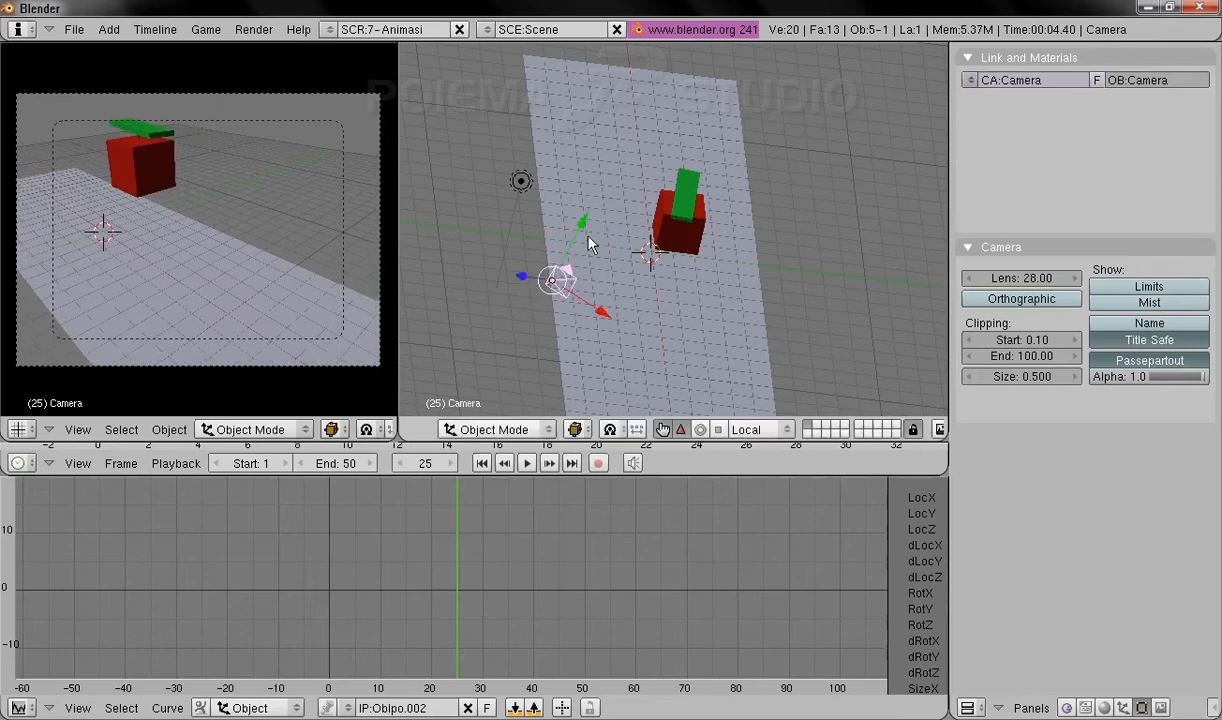
# Return to frame 1, then shift the camera sideways along its local X axis and lower it along local Y.
pyautogui.click(481, 463)
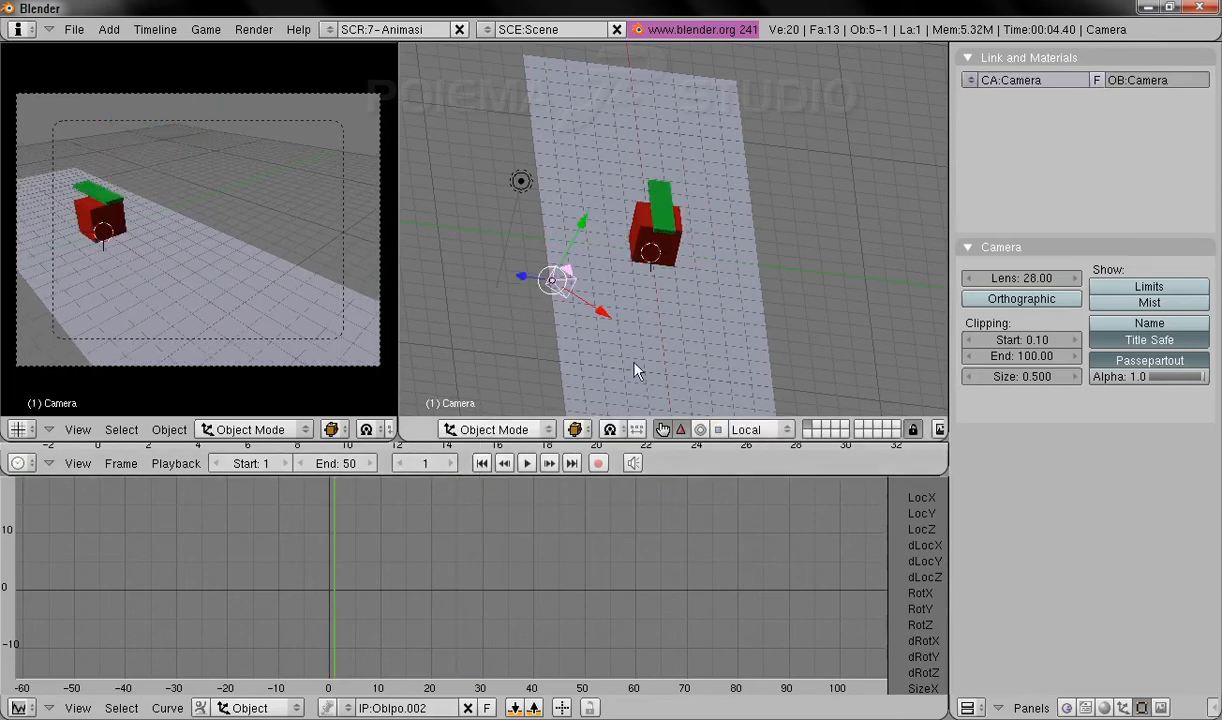
pyautogui.moveTo(603, 313)
pyautogui.mouseDown()
pyautogui.moveTo(617, 322)
pyautogui.moveTo(621, 307)
pyautogui.mouseUp()
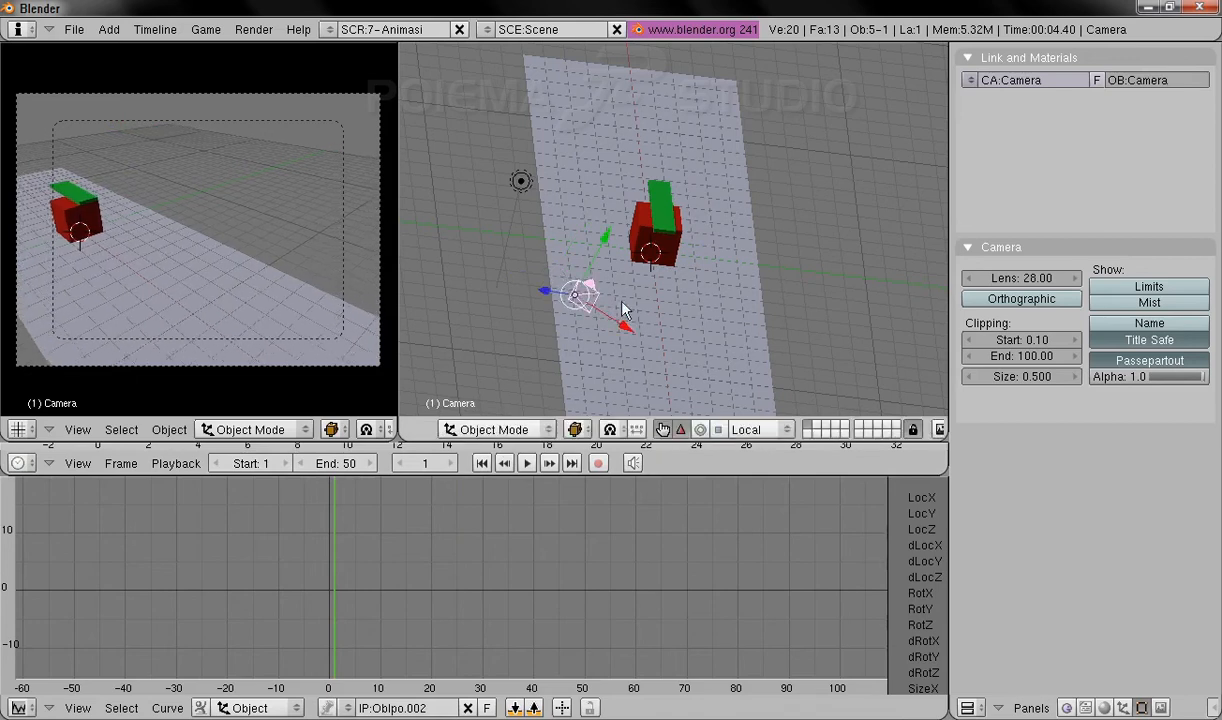
pyautogui.moveTo(600, 233); pyautogui.dragTo(597, 265)
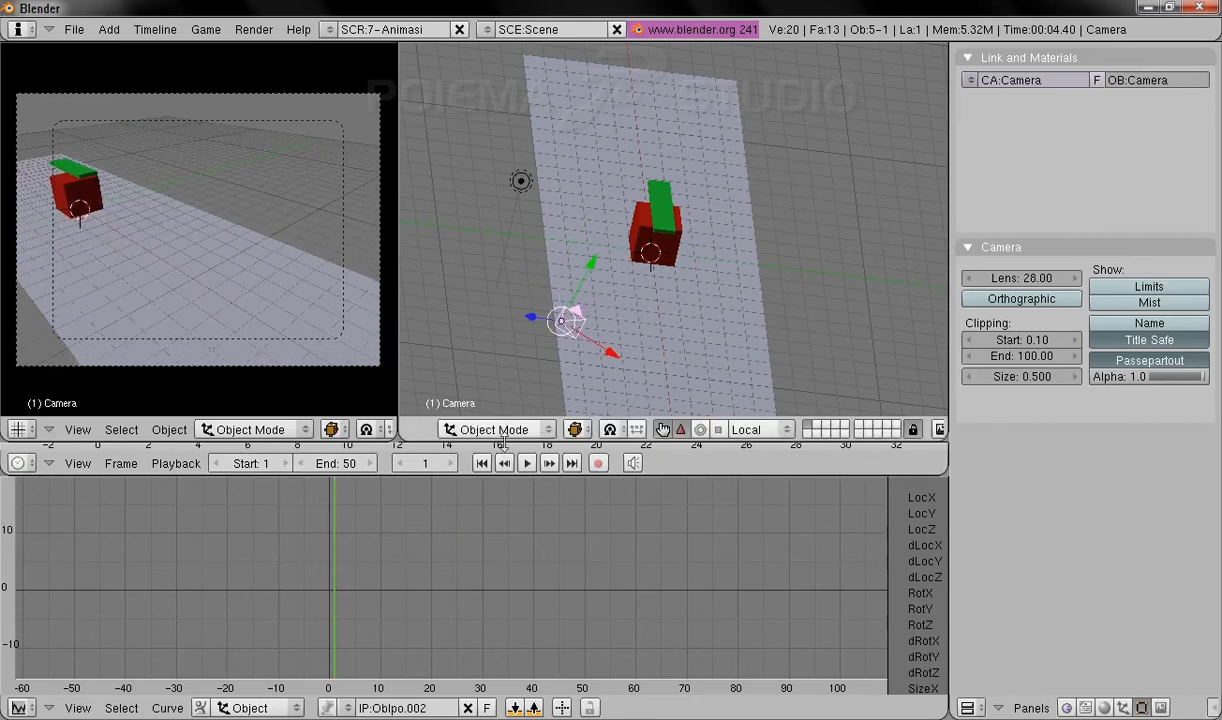
# Go to frame 25 and tilt the camera upward by rotating it about its local X axis.
pyautogui.click(421, 467)
pyautogui.write('25')
pyautogui.press('Return')
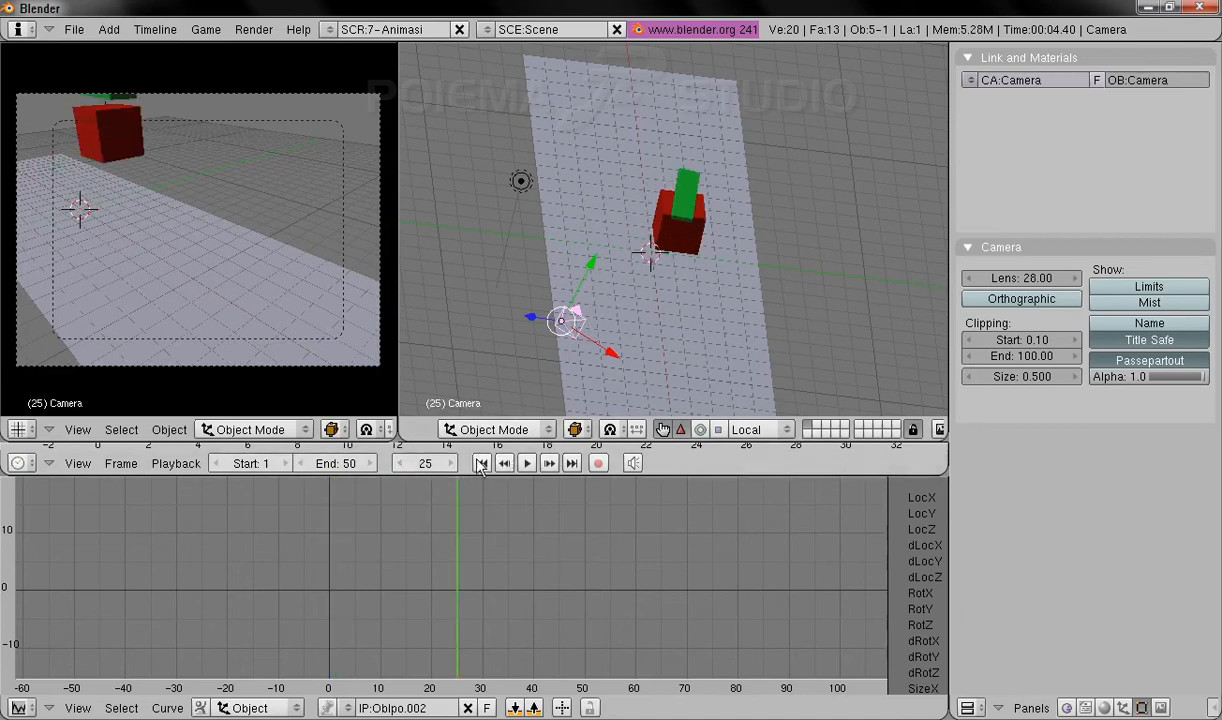
pyautogui.click(700, 429)
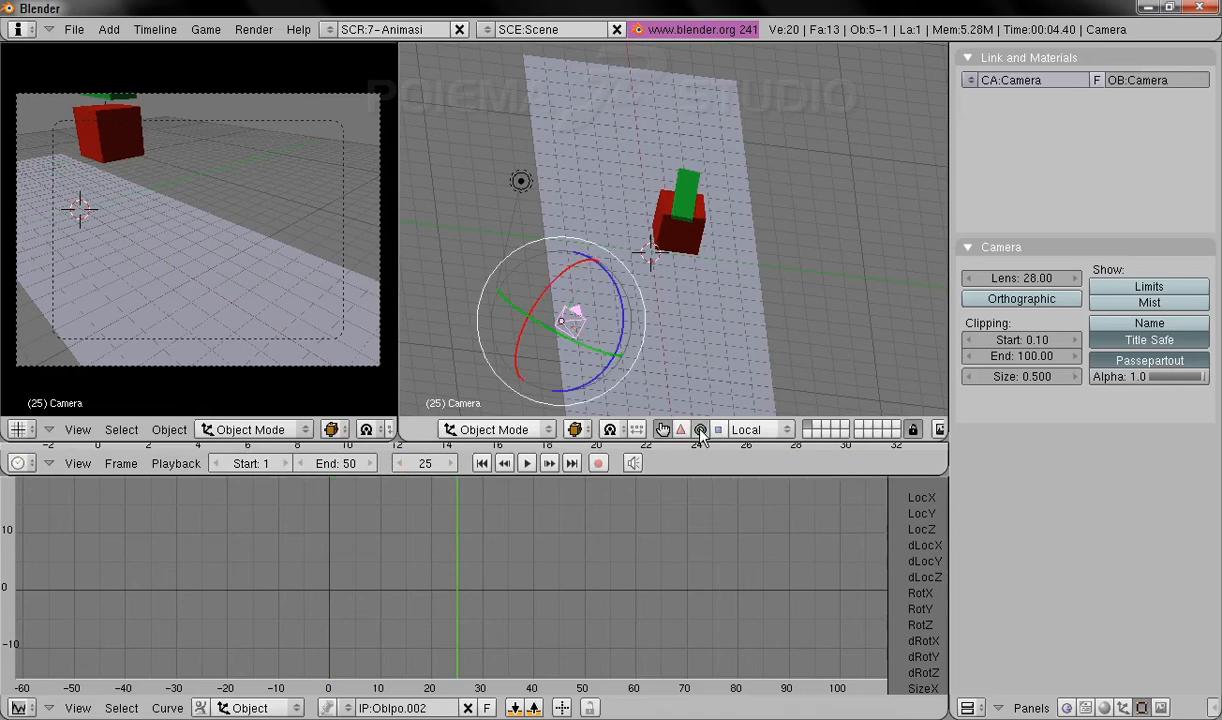
pyautogui.moveTo(566, 280); pyautogui.dragTo(554, 286)
# Switch back to the translate manipulator, lower the camera along its local Y axis and shift it back along local X.
pyautogui.click(681, 429)
pyautogui.keyDown('shift'); pyautogui.moveTo(685, 367); pyautogui.dragTo(744, 287, button='middle'); pyautogui.keyUp('shift')
pyautogui.moveTo(643, 200); pyautogui.dragTo(645, 243)
pyautogui.moveTo(664, 322); pyautogui.dragTo(627, 332)
# Check the camera framing of the cube and plank at frames 1, 25 and 50.
pyautogui.click(481, 463)
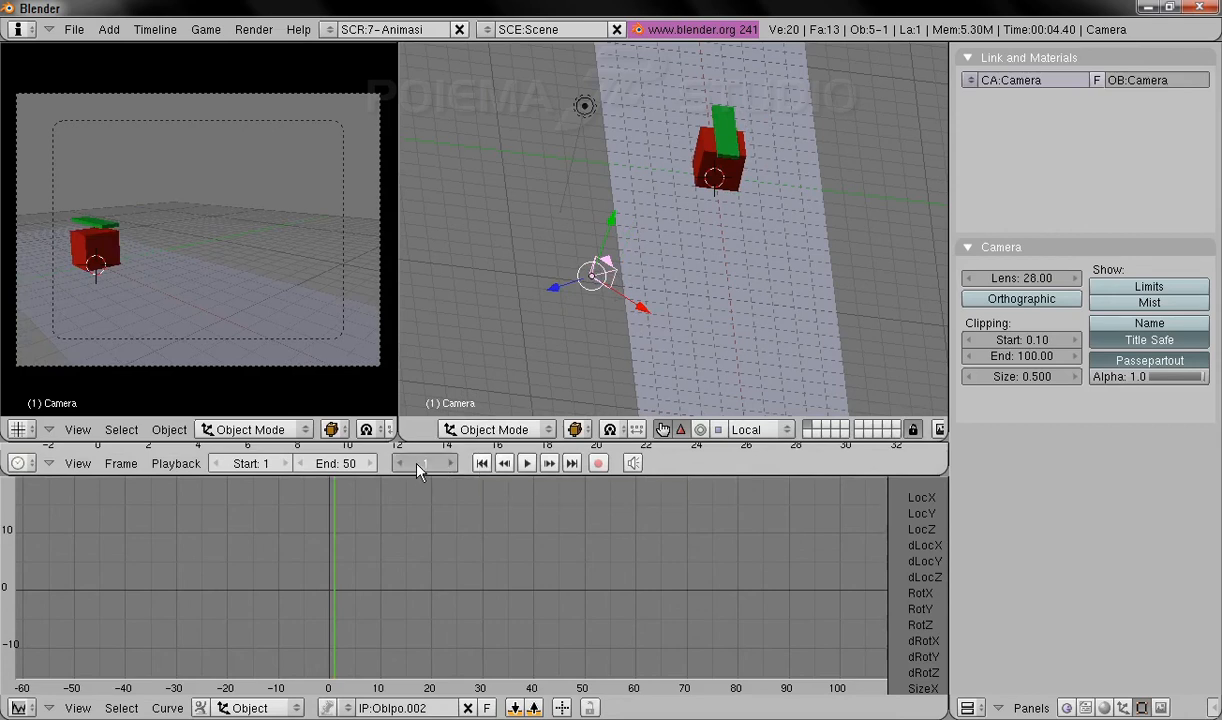
pyautogui.press('Return')
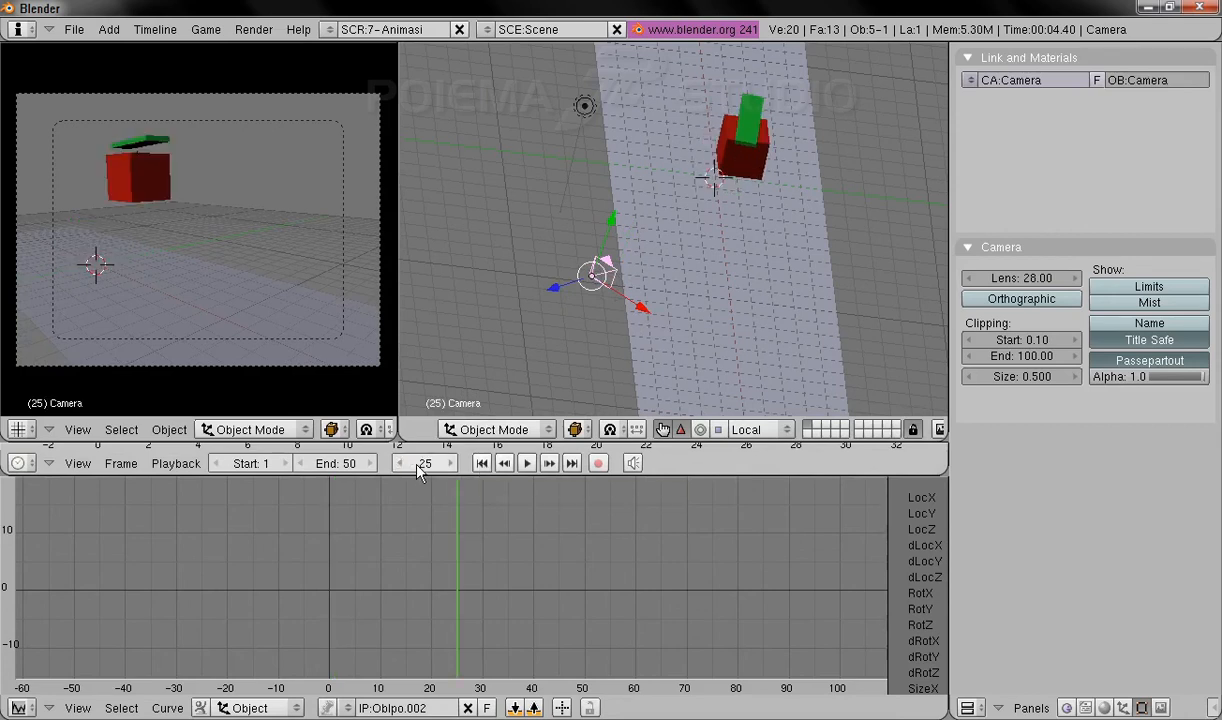
pyautogui.click(419, 466)
pyautogui.press('Return')
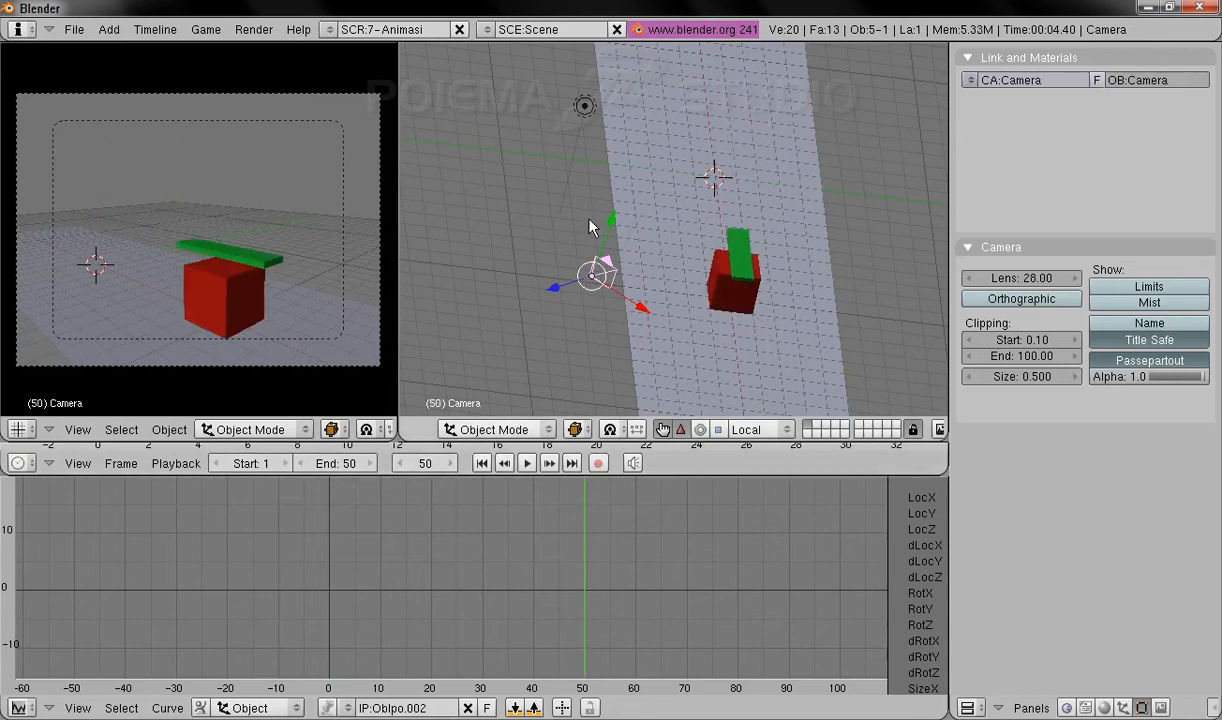
pyautogui.keyDown('shift'); pyautogui.moveTo(793, 303); pyautogui.dragTo(752, 296, button='middle'); pyautogui.keyUp('shift')
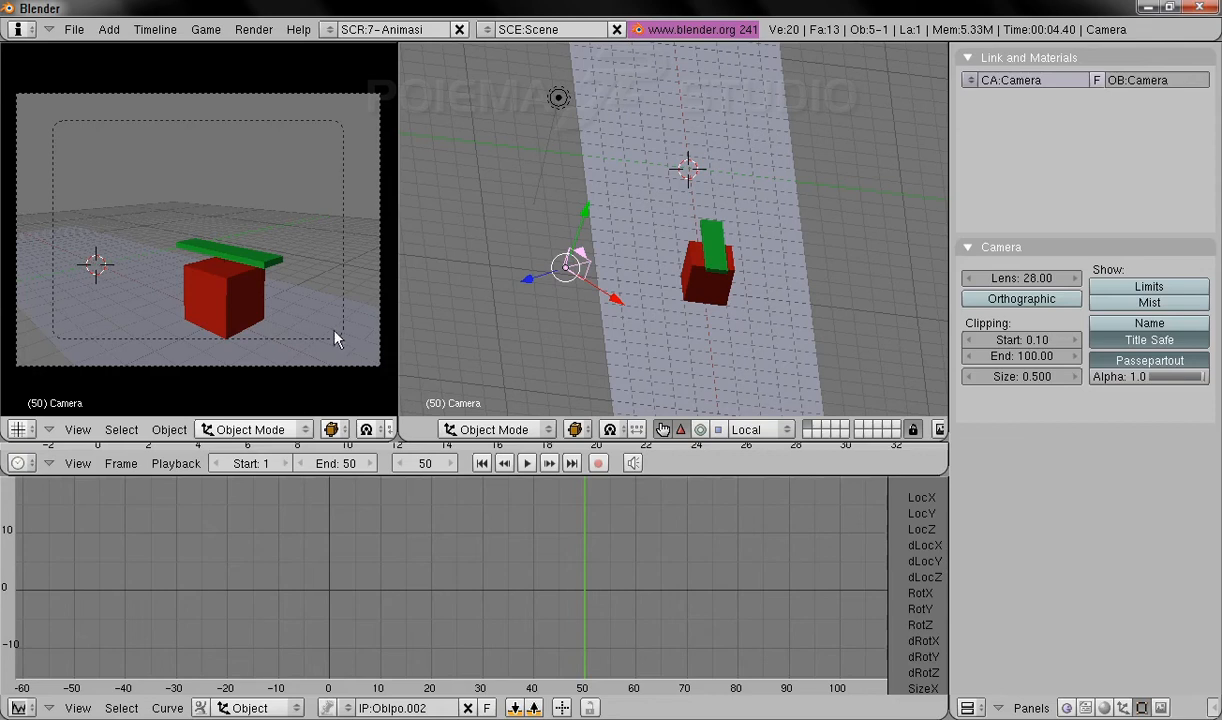
# Select the lamp and switch the wider 3D view to the top view.
pyautogui.moveTo(734, 349); pyautogui.dragTo(818, 214, button='middle')
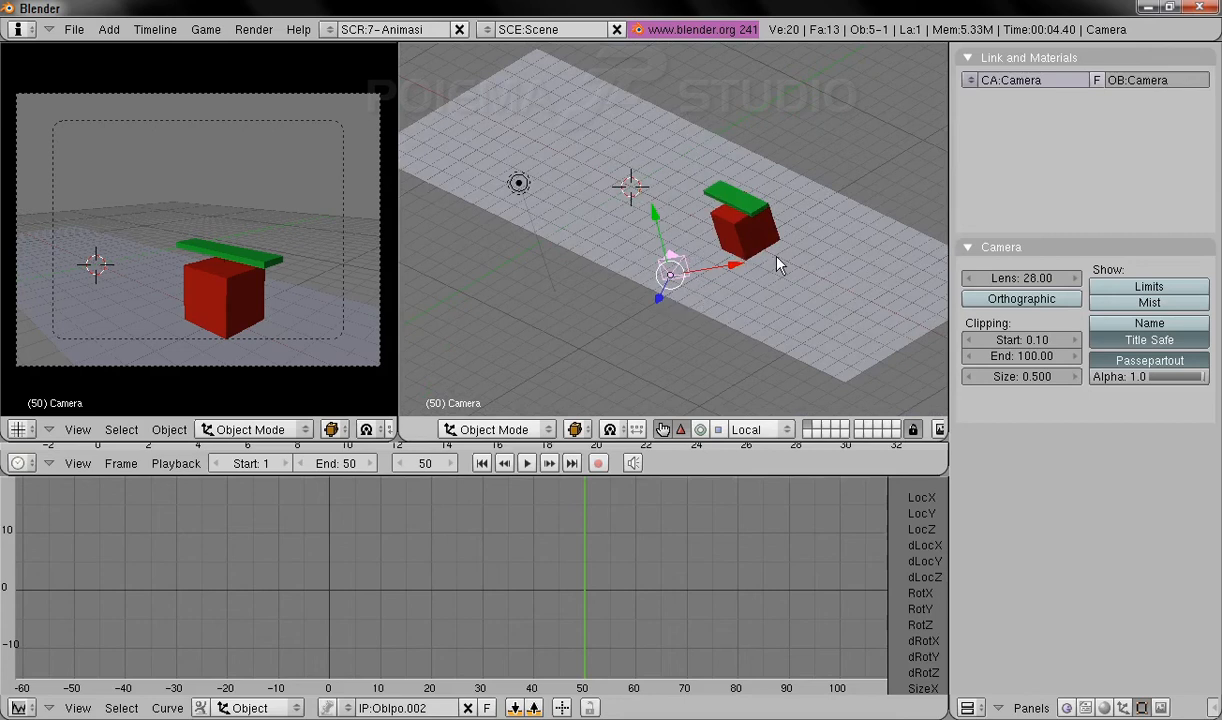
pyautogui.keyDown('shift'); pyautogui.moveTo(741, 244); pyautogui.dragTo(724, 242, button='middle'); pyautogui.keyUp('shift')
pyautogui.rightClick(500, 184)
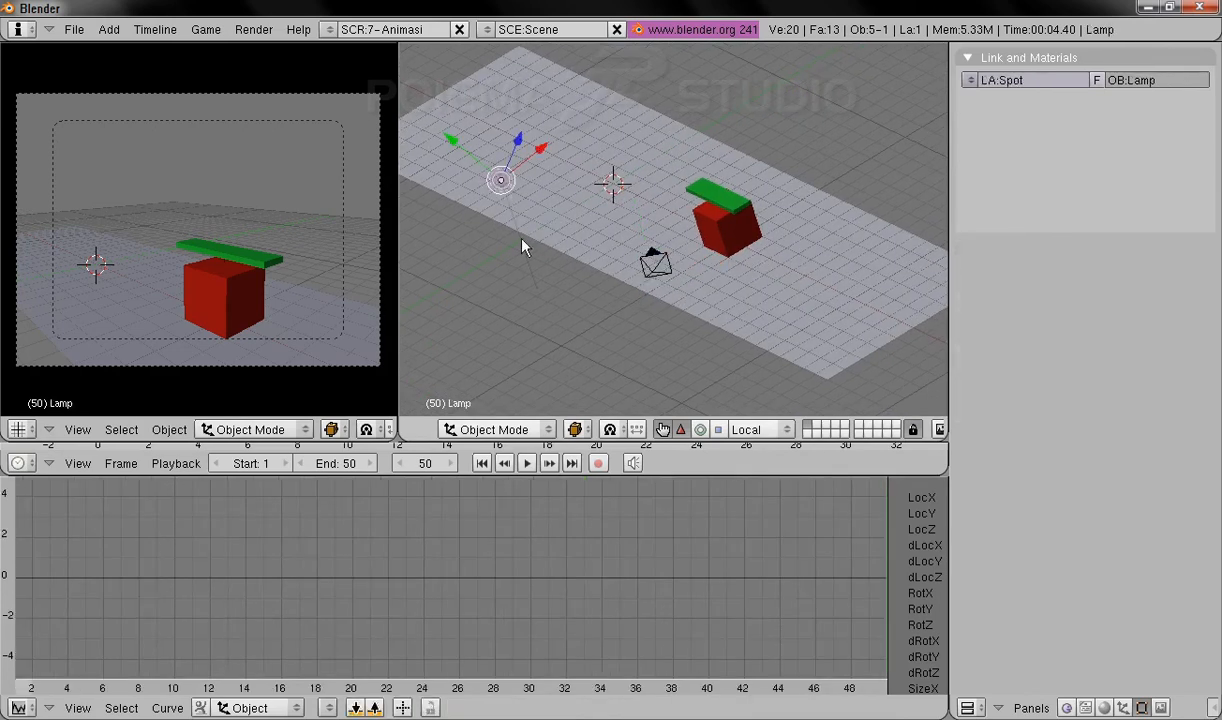
pyautogui.moveTo(485, 427)
pyautogui.mouseDown(button='middle')
pyautogui.moveTo(516, 425)
pyautogui.moveTo(485, 428)
pyautogui.mouseUp(button='middle')
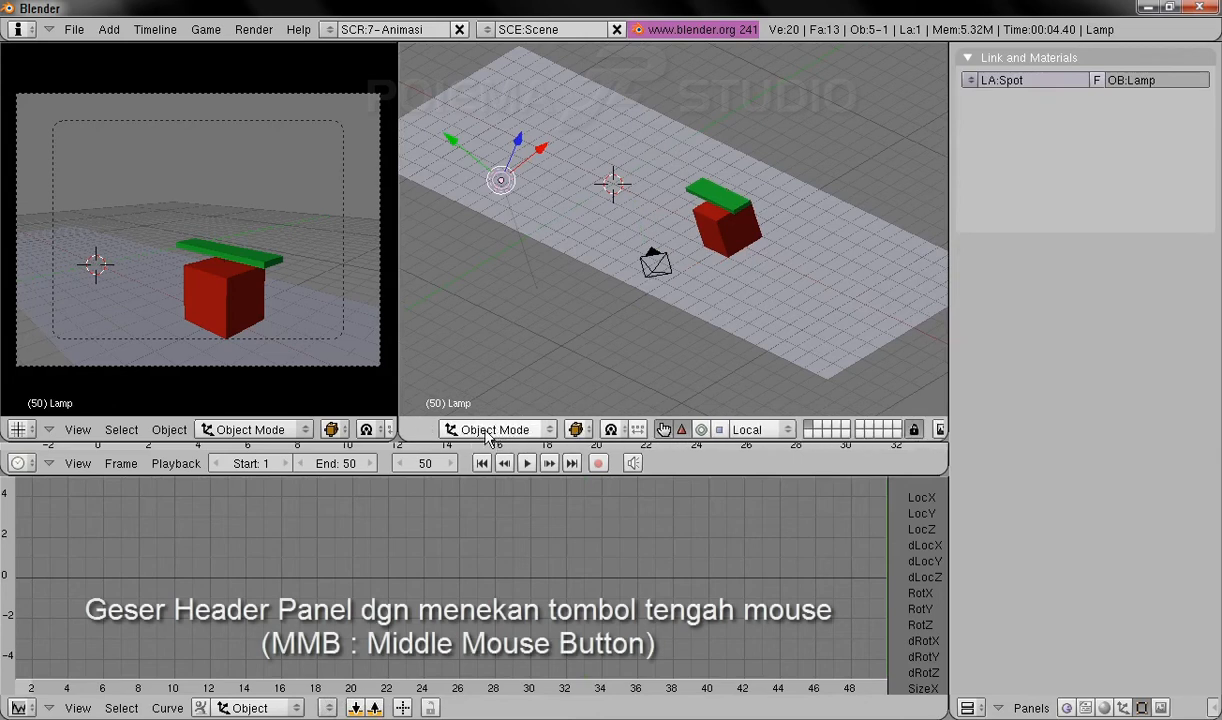
pyautogui.moveTo(451, 431); pyautogui.dragTo(405, 430, button='middle')
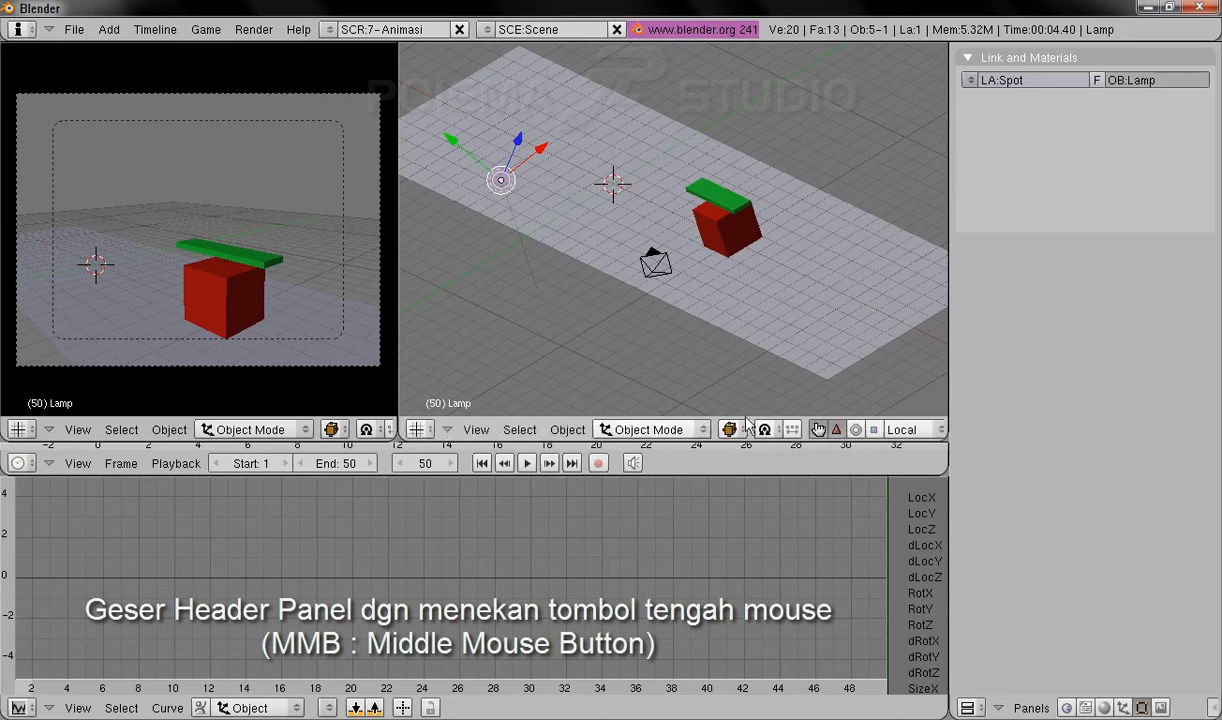
pyautogui.click(480, 437)
pyautogui.click(518, 333)
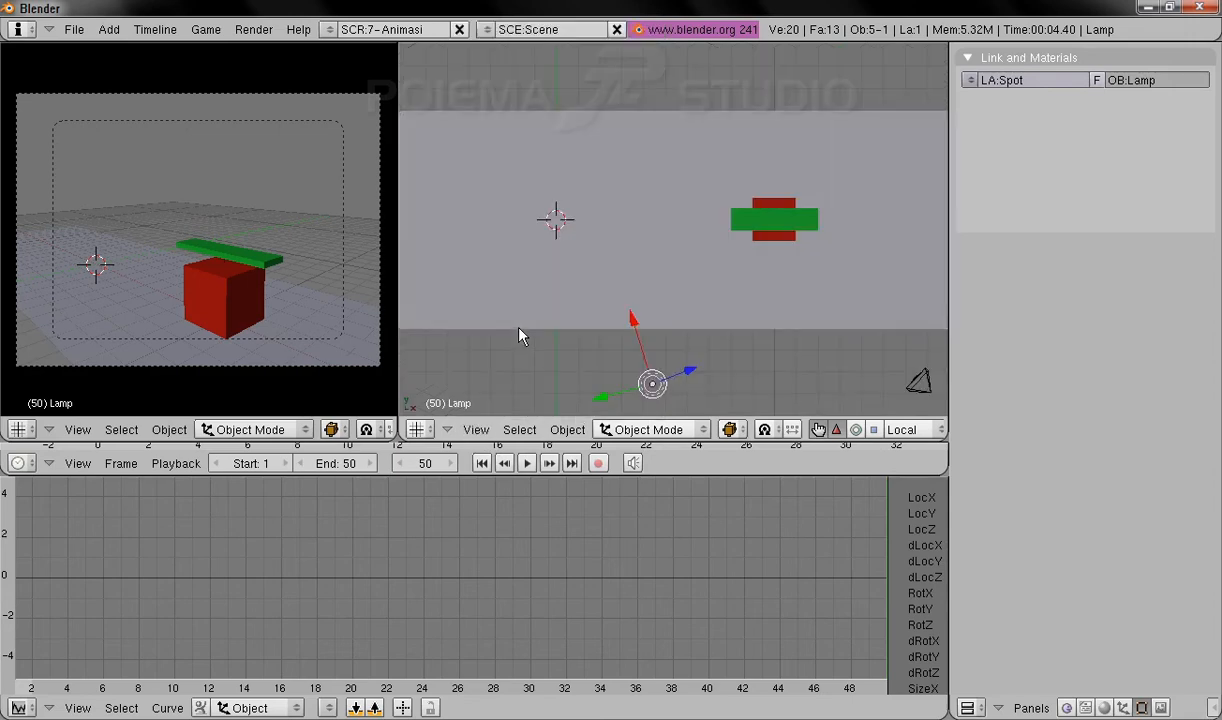
# Set the manipulator orientation to Global and move the lamp along X and Y to just behind the camera.
pyautogui.moveTo(873, 434); pyautogui.dragTo(693, 434, button='middle')
pyautogui.click(745, 433)
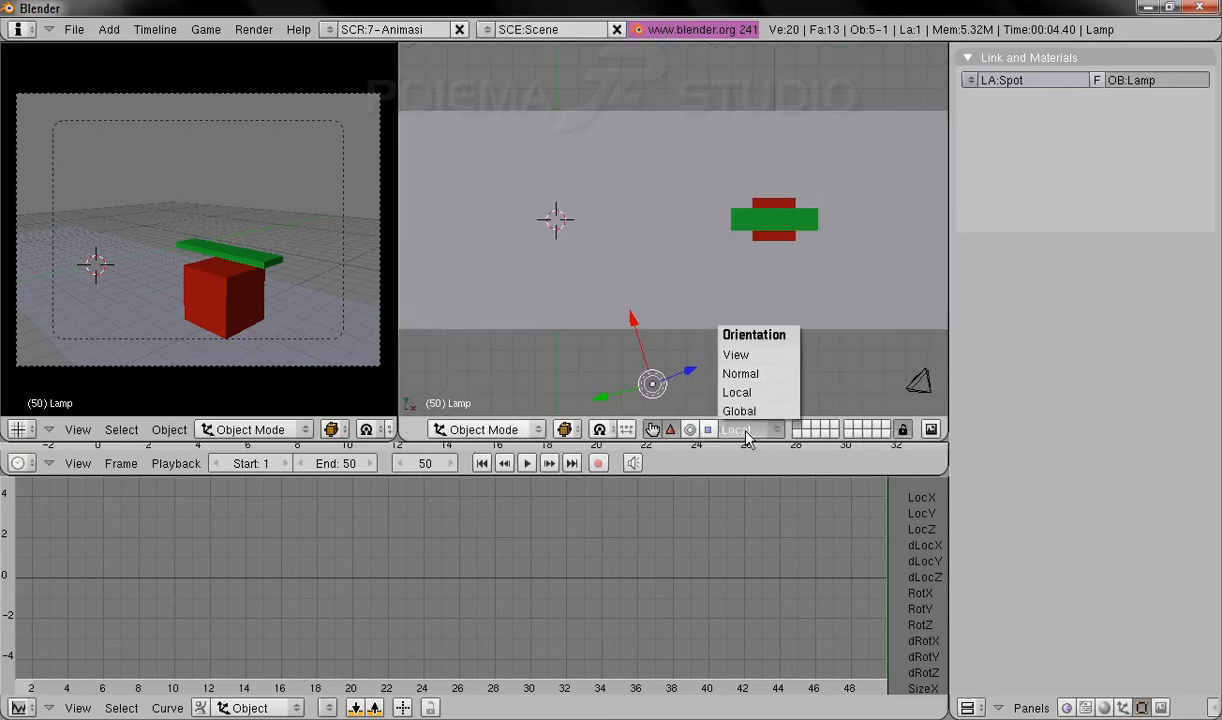
pyautogui.click(745, 415)
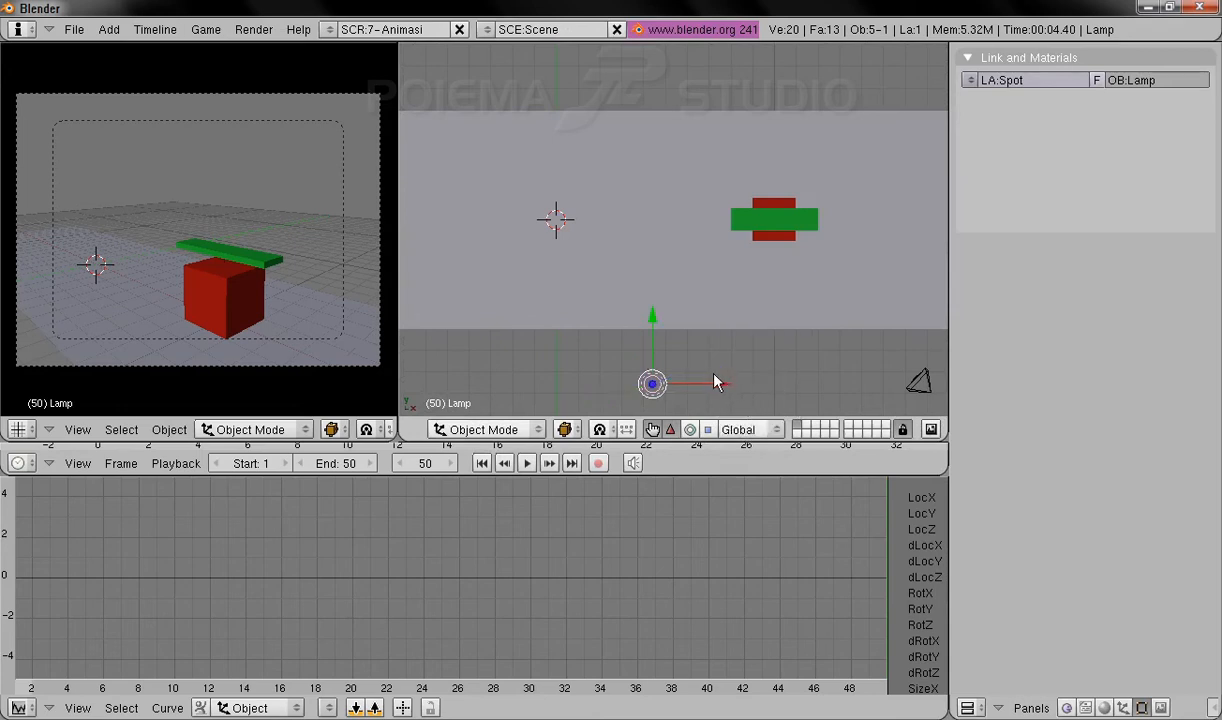
pyautogui.moveTo(723, 384); pyautogui.dragTo(928, 384)
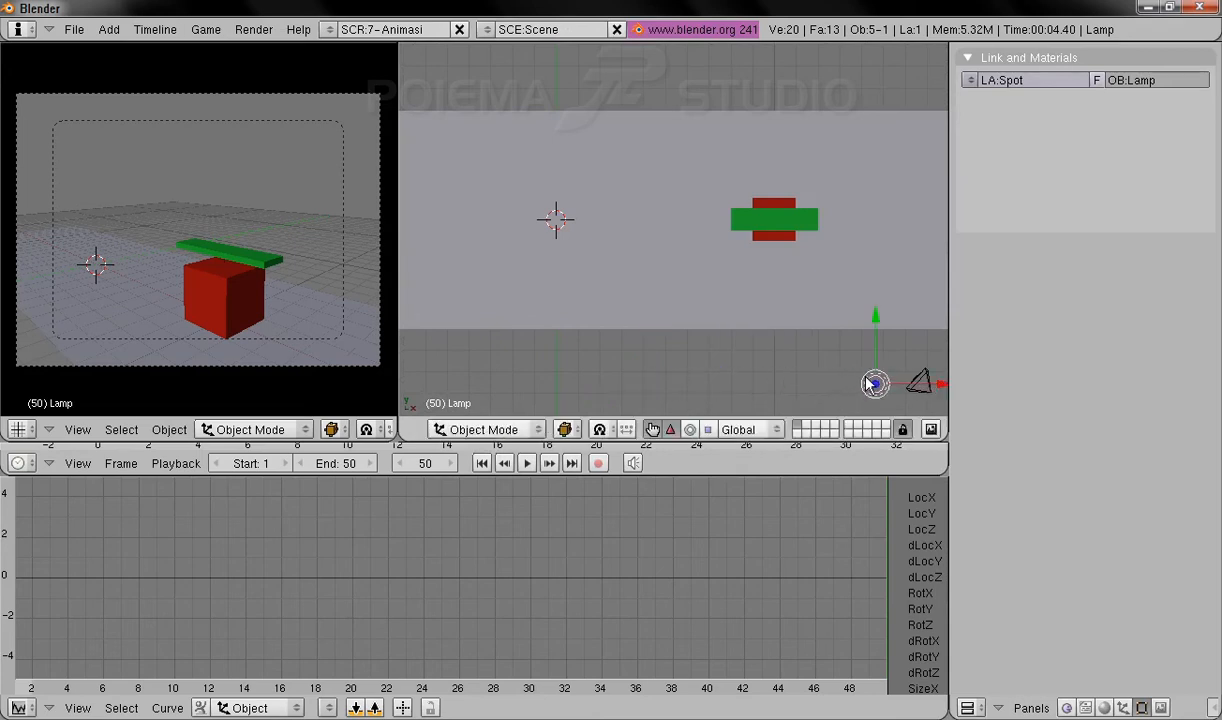
pyautogui.keyDown('shift'); pyautogui.moveTo(868, 384); pyautogui.dragTo(741, 349, button='middle'); pyautogui.keyUp('shift')
pyautogui.moveTo(822, 349); pyautogui.dragTo(888, 350)
pyautogui.moveTo(824, 291); pyautogui.dragTo(822, 326)
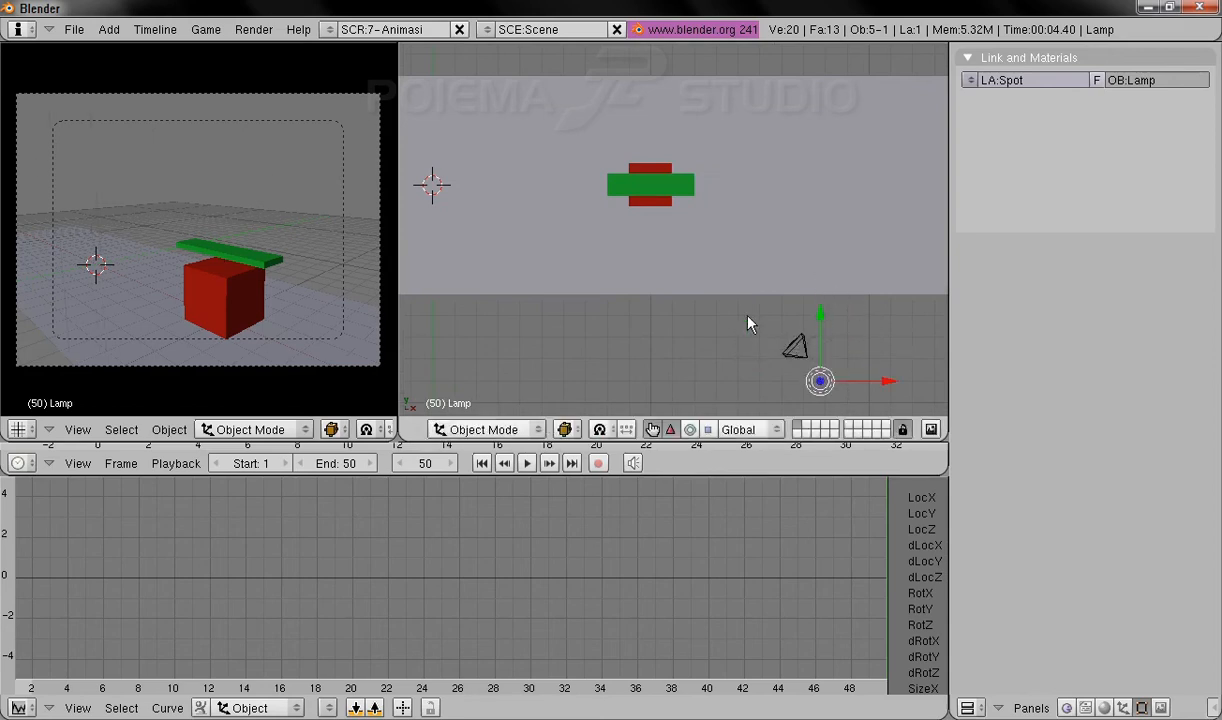
pyautogui.keyDown('shift'); pyautogui.moveTo(668, 296); pyautogui.dragTo(692, 321, button='middle'); pyautogui.keyUp('shift')
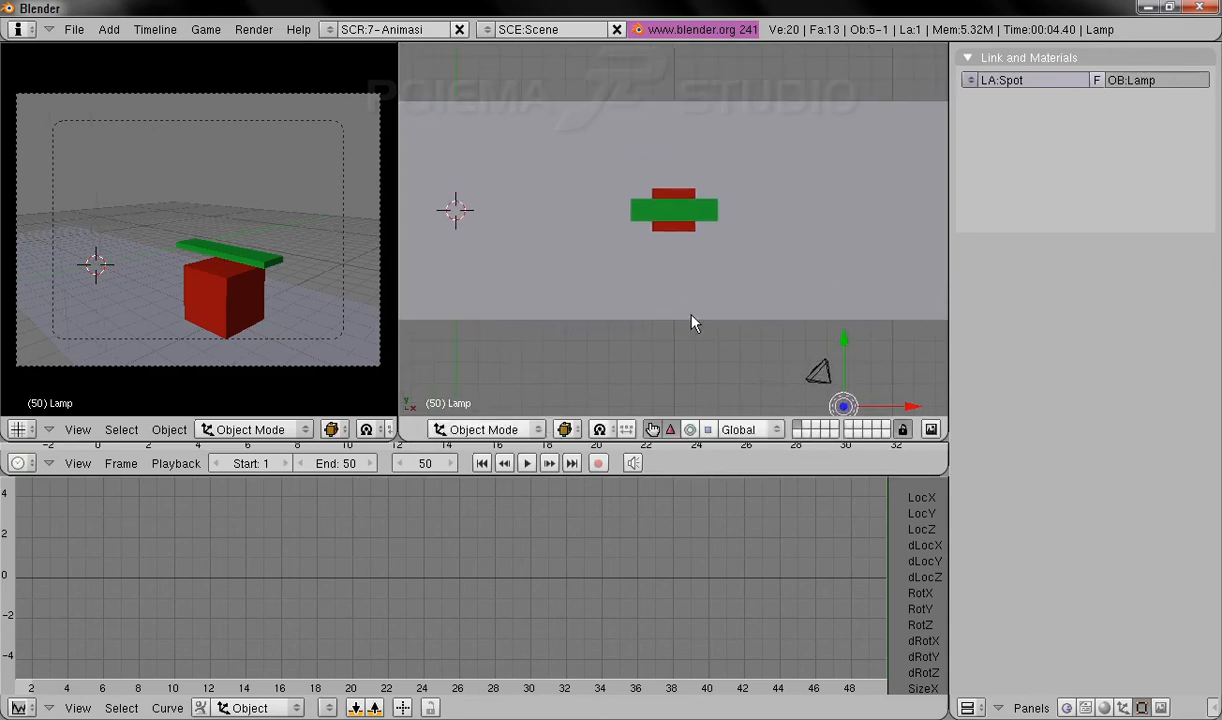
# Play the animation from frame 1 to check the camera view, stop it and return to frame 1.
pyautogui.click(481, 463)
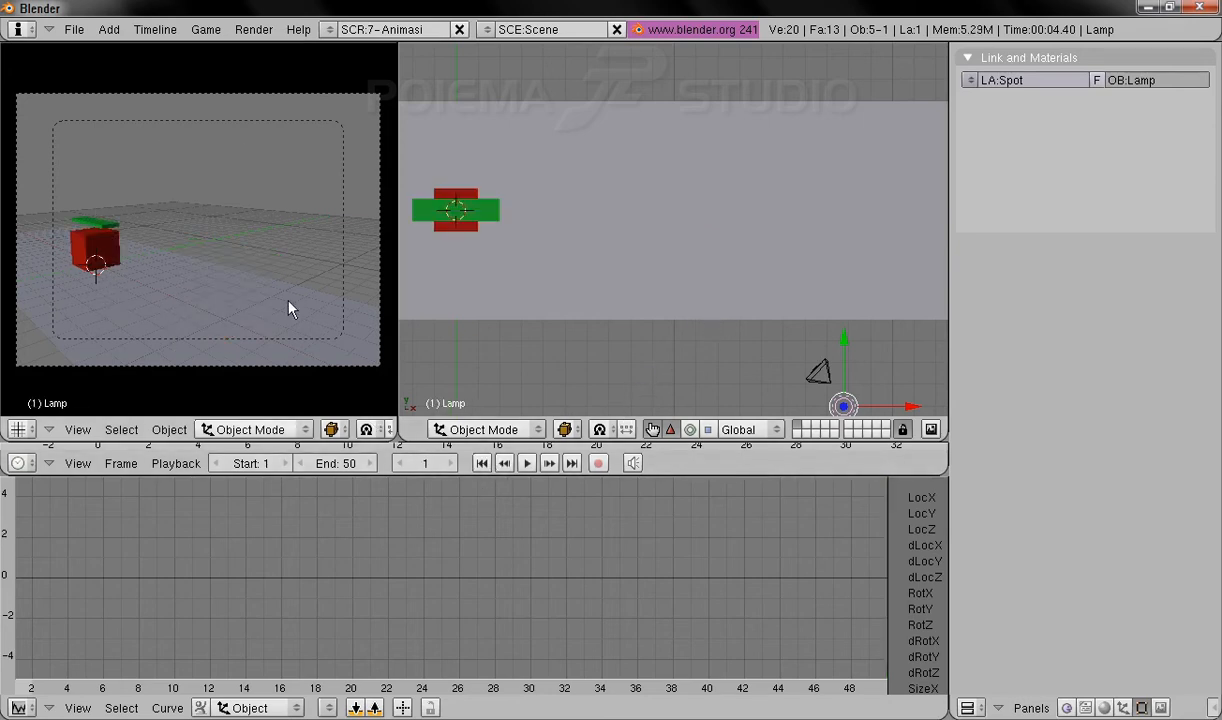
pyautogui.click(527, 463)
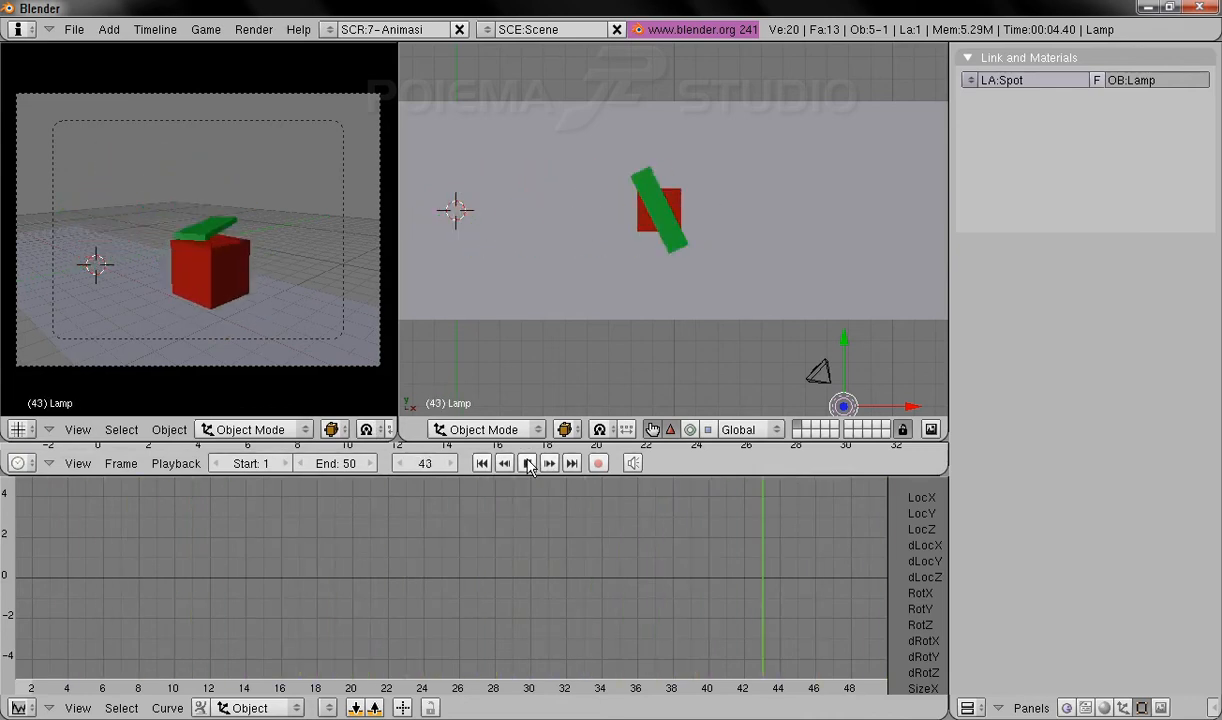
pyautogui.click(527, 463)
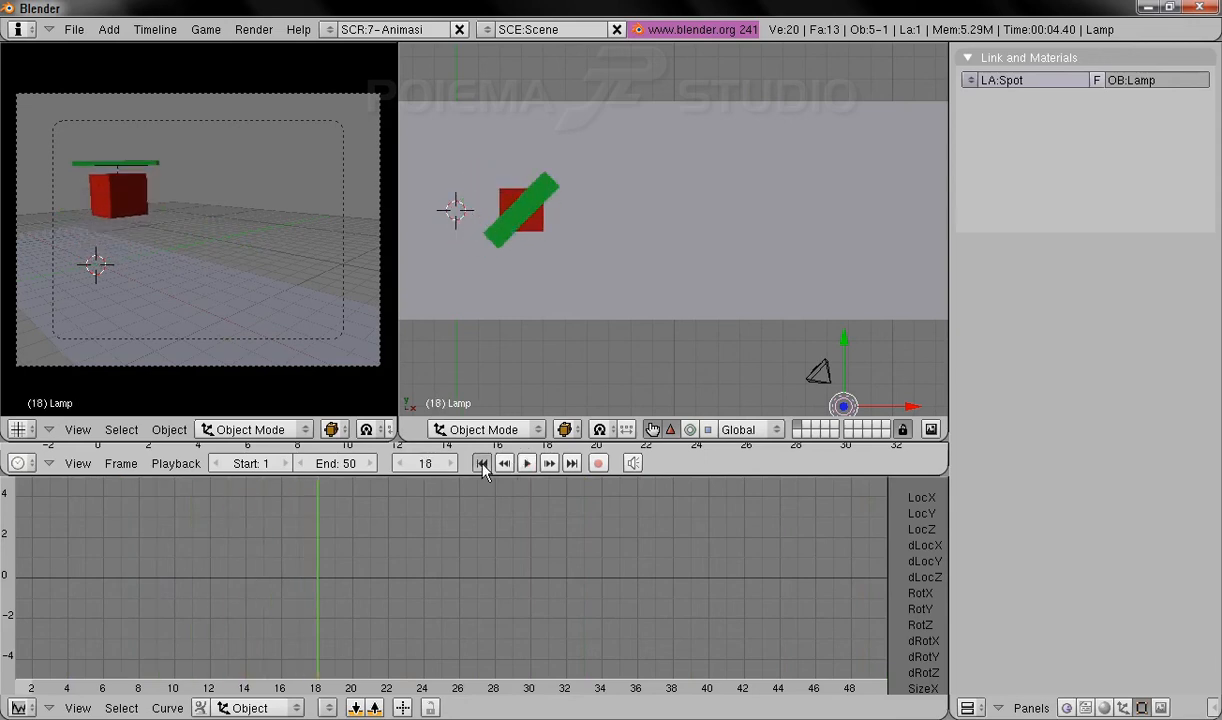
pyautogui.click(481, 463)
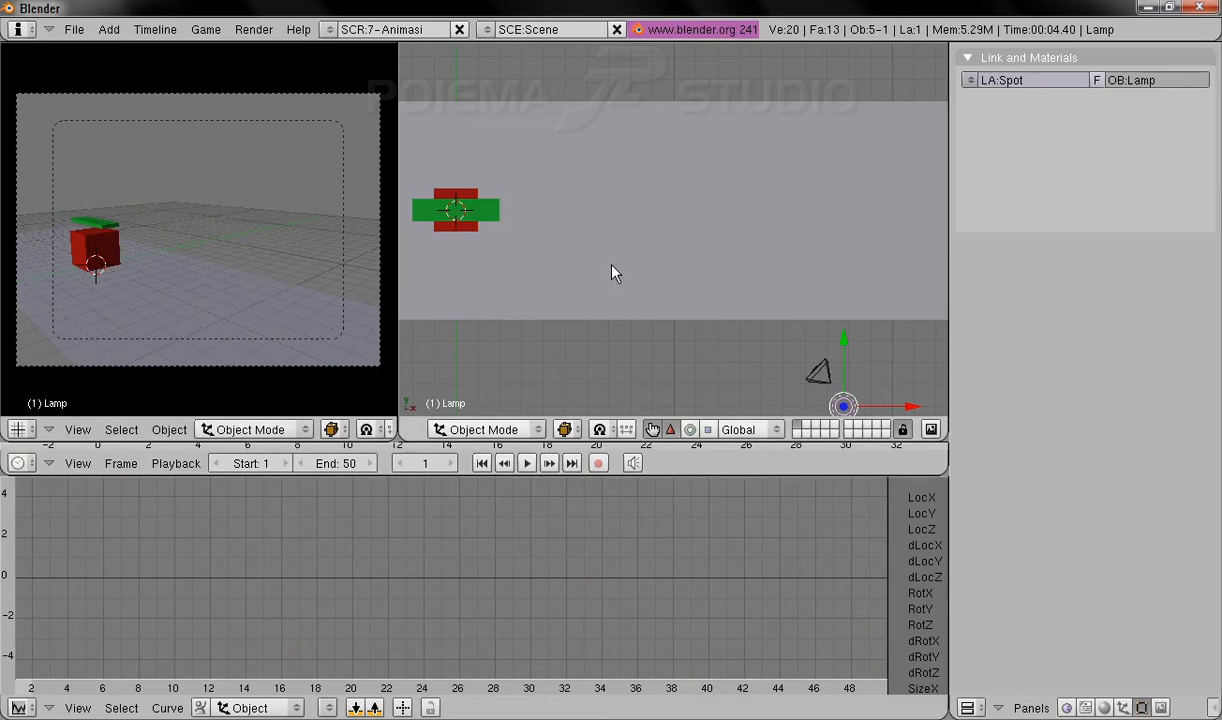
# Show the render settings, widen their area and set the panel alignment to Vertical.
pyautogui.click(1161, 708)
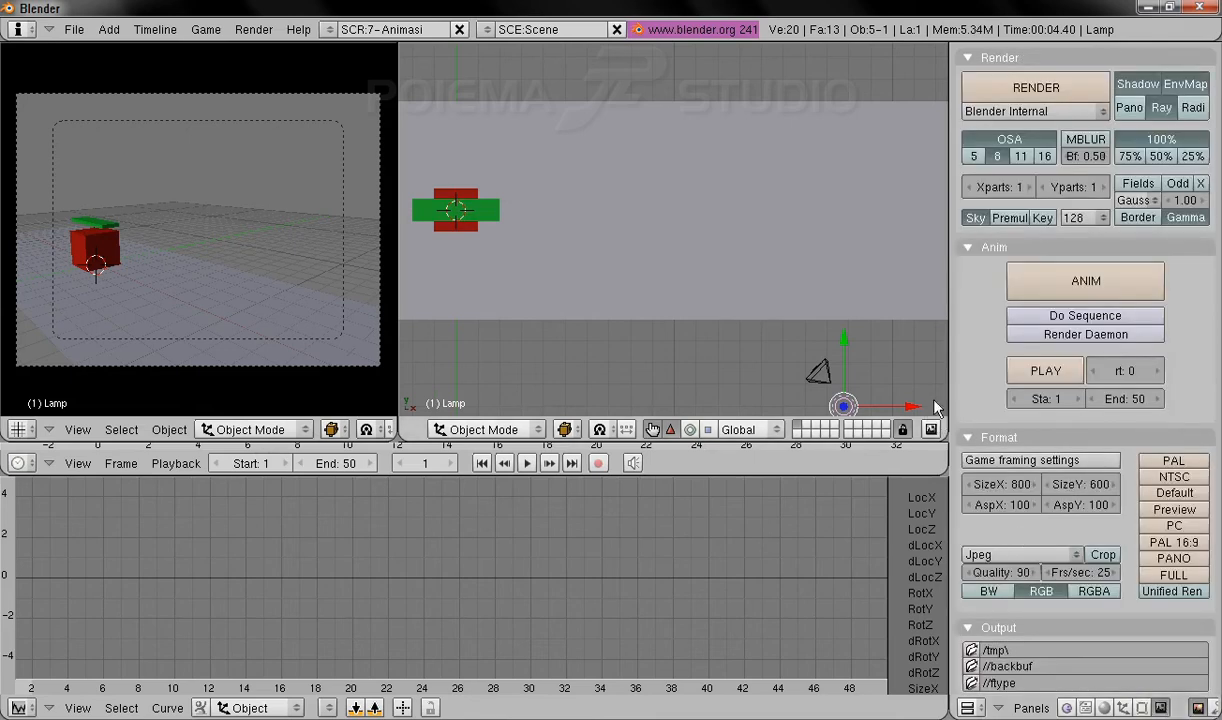
pyautogui.moveTo(950, 397); pyautogui.dragTo(858, 395)
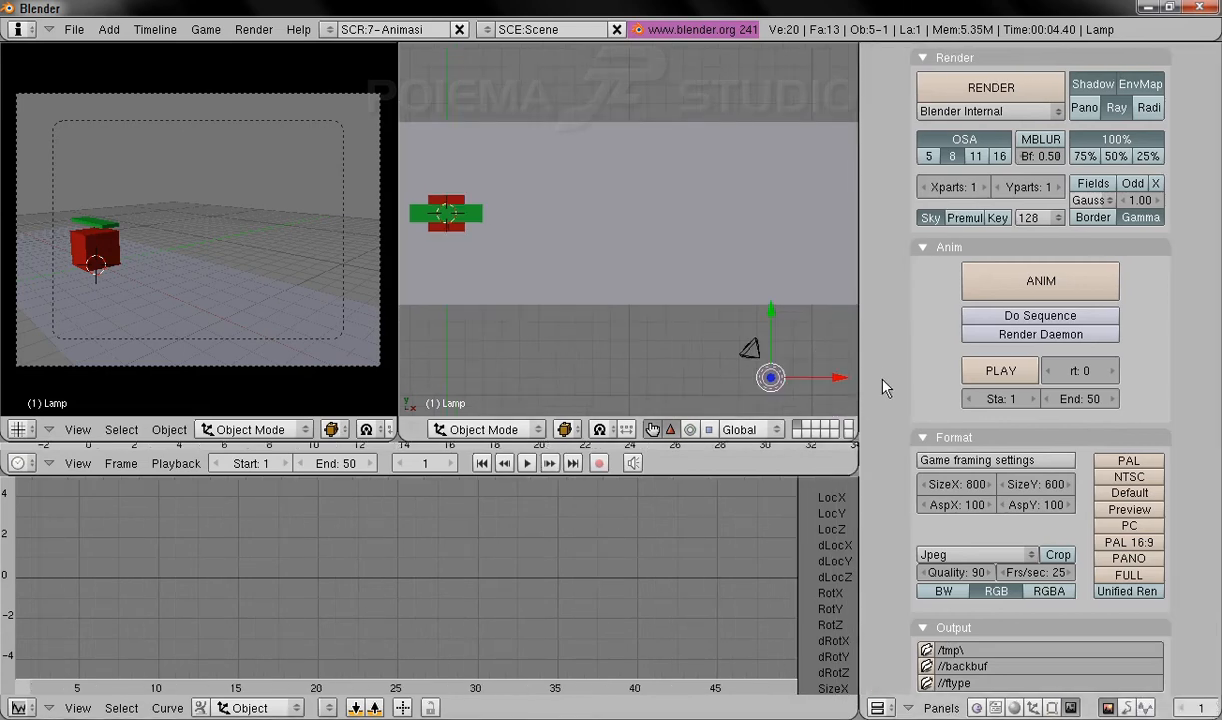
pyautogui.rightClick(887, 371)
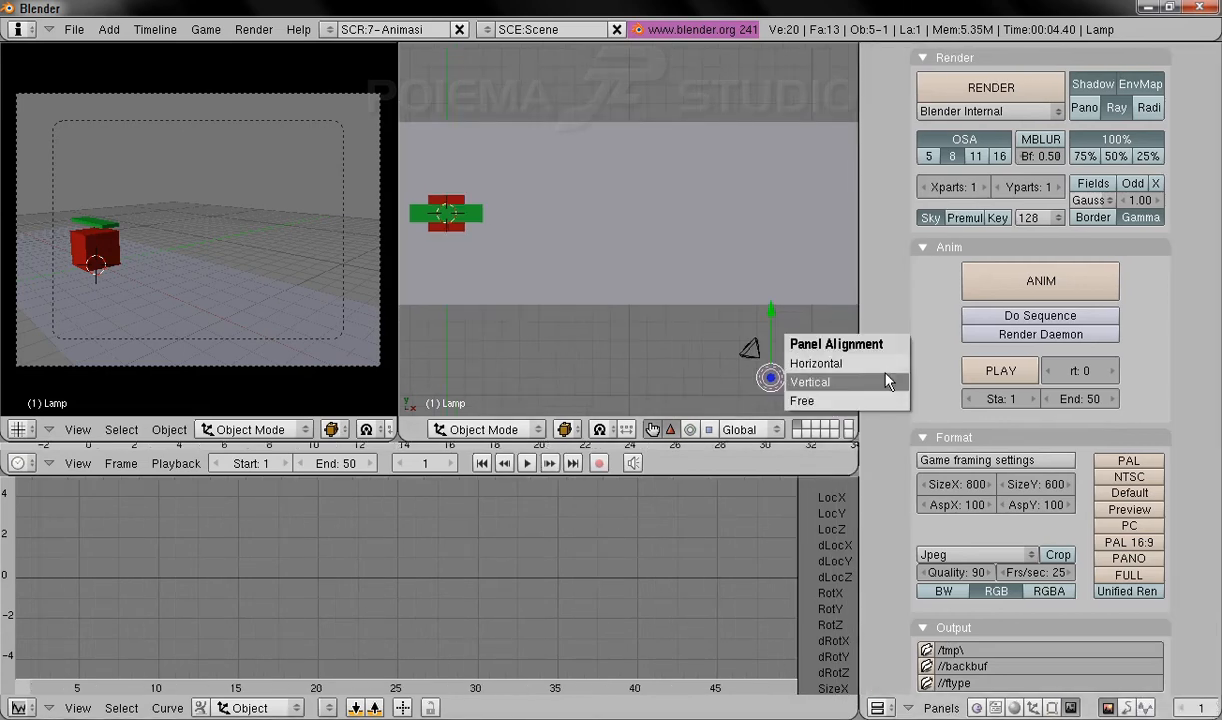
pyautogui.click(845, 382)
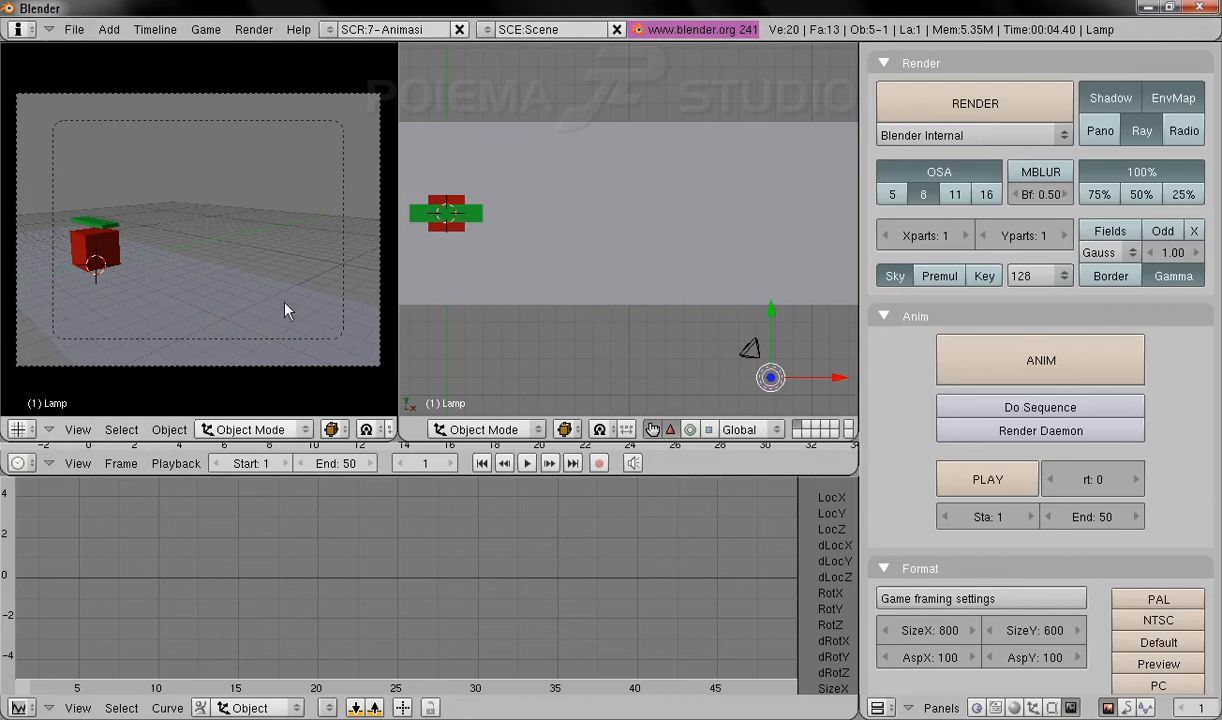
# Save the scene as latihan_animasi in the E:\blender\blender-2.41-windows\.blender\ folder.
pyautogui.click(80, 33)
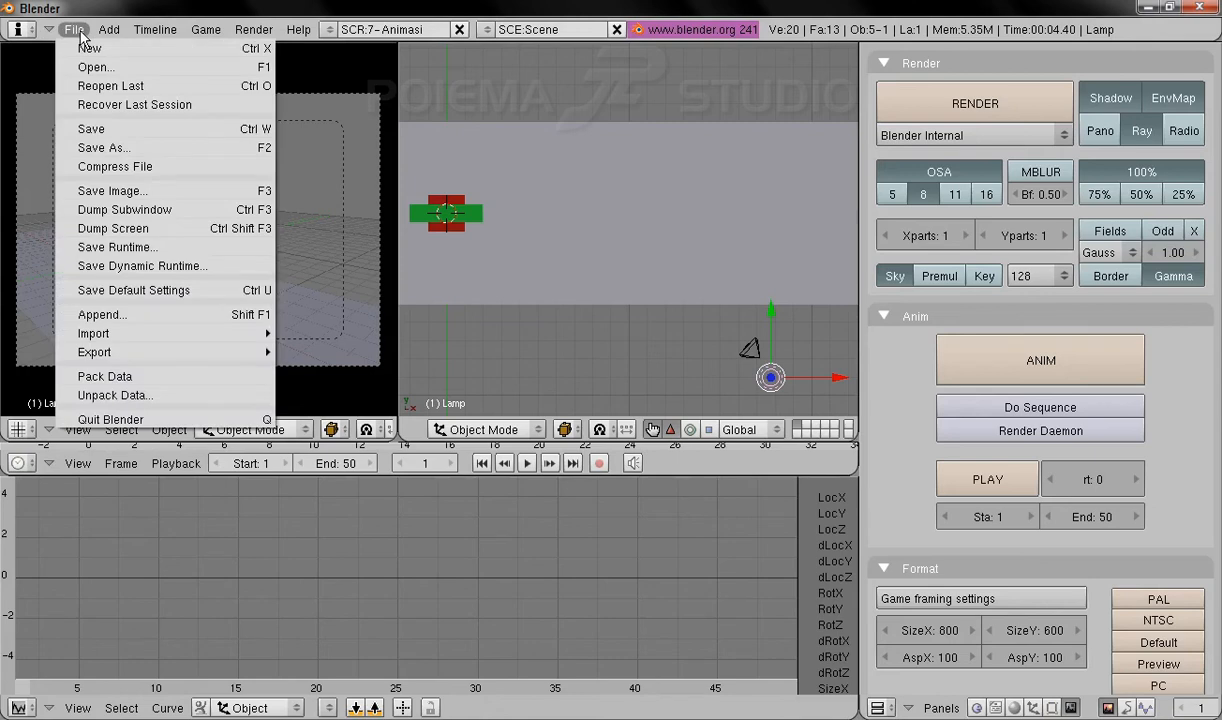
pyautogui.click(152, 150)
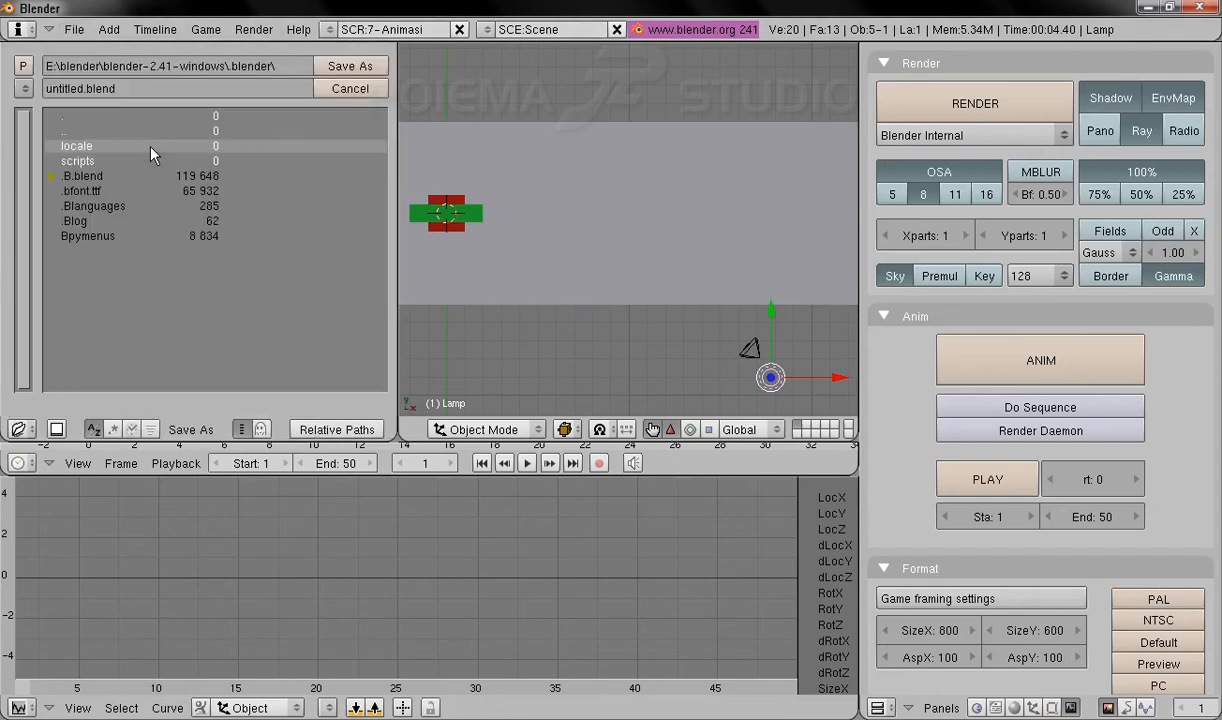
pyautogui.click(155, 92)
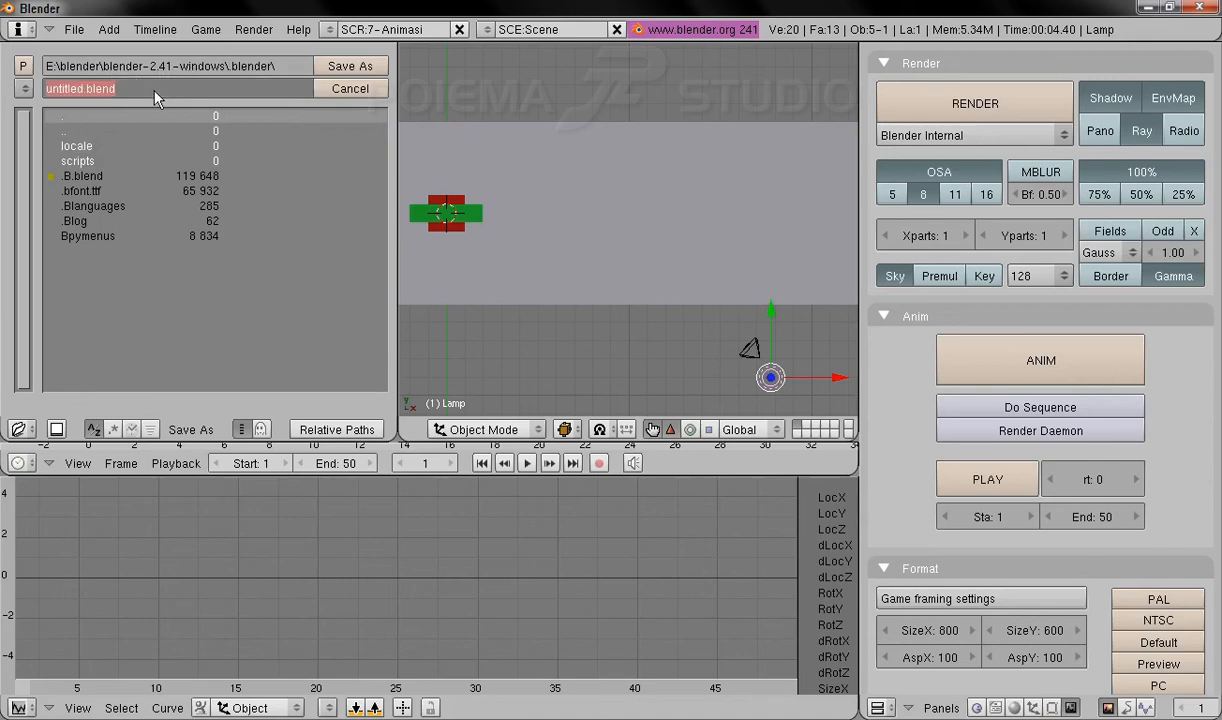
pyautogui.write('latihan_animasi')
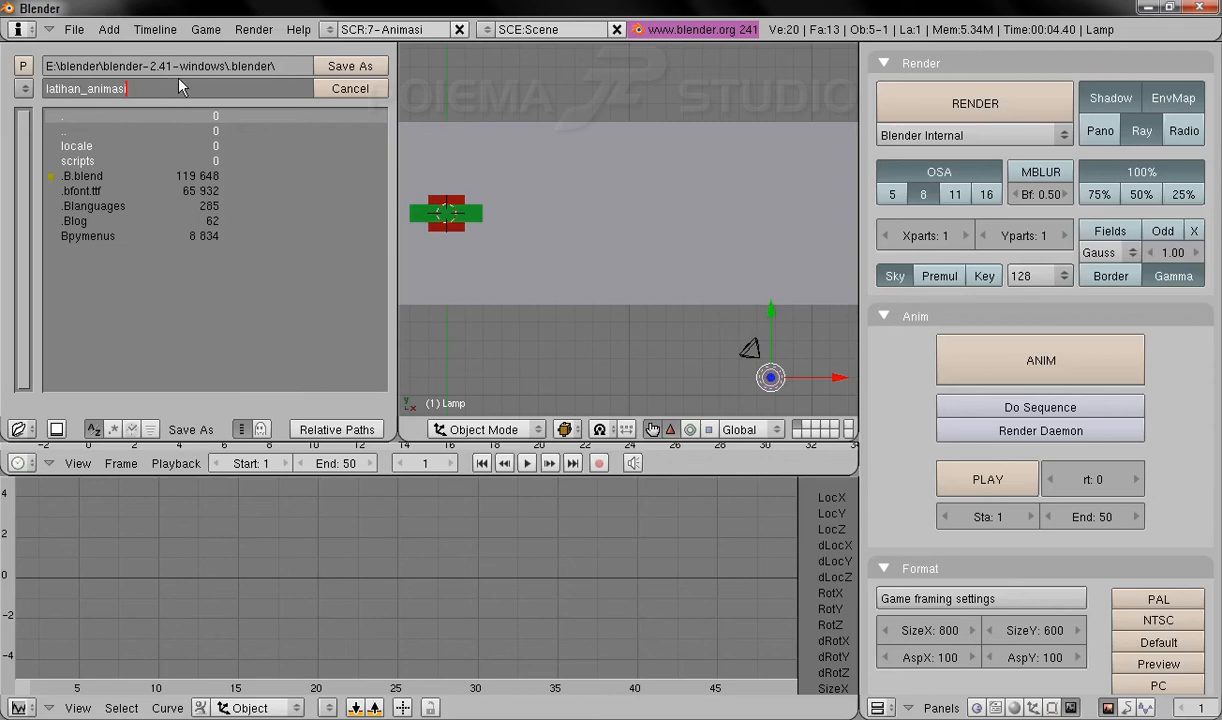
pyautogui.click(350, 64)
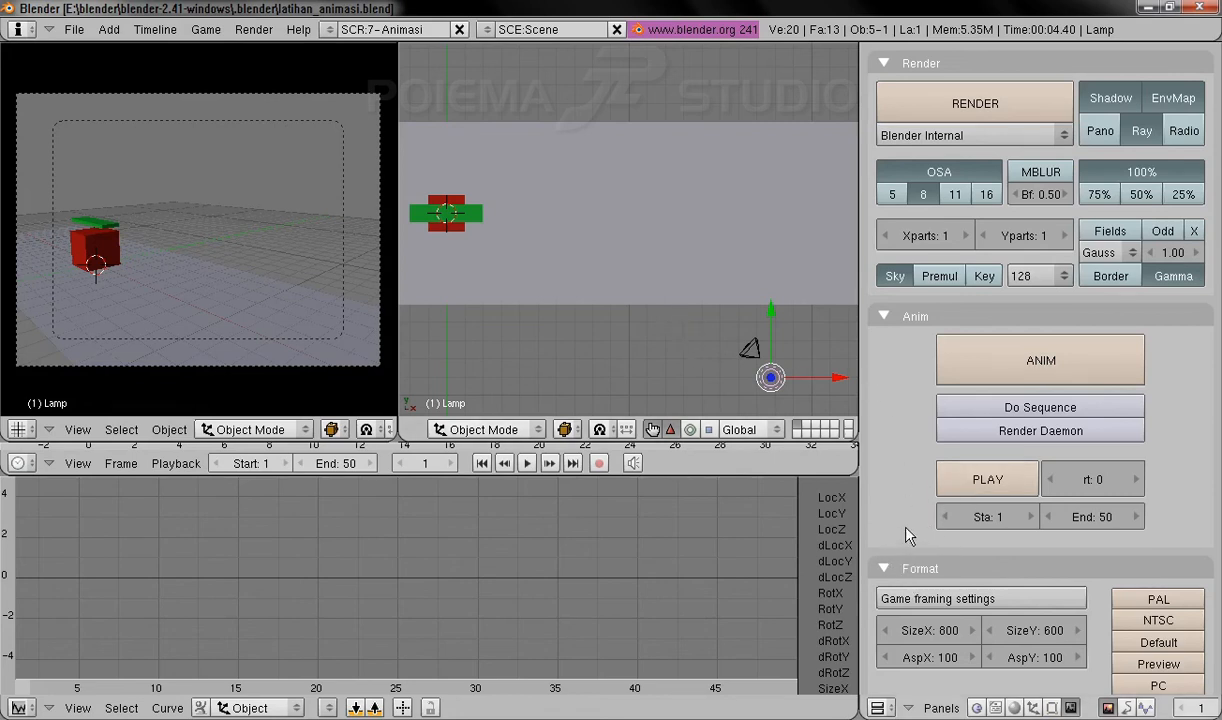
# Set the render width to 740 pixels.
pyautogui.moveTo(912, 561); pyautogui.dragTo(938, 327, button='middle')
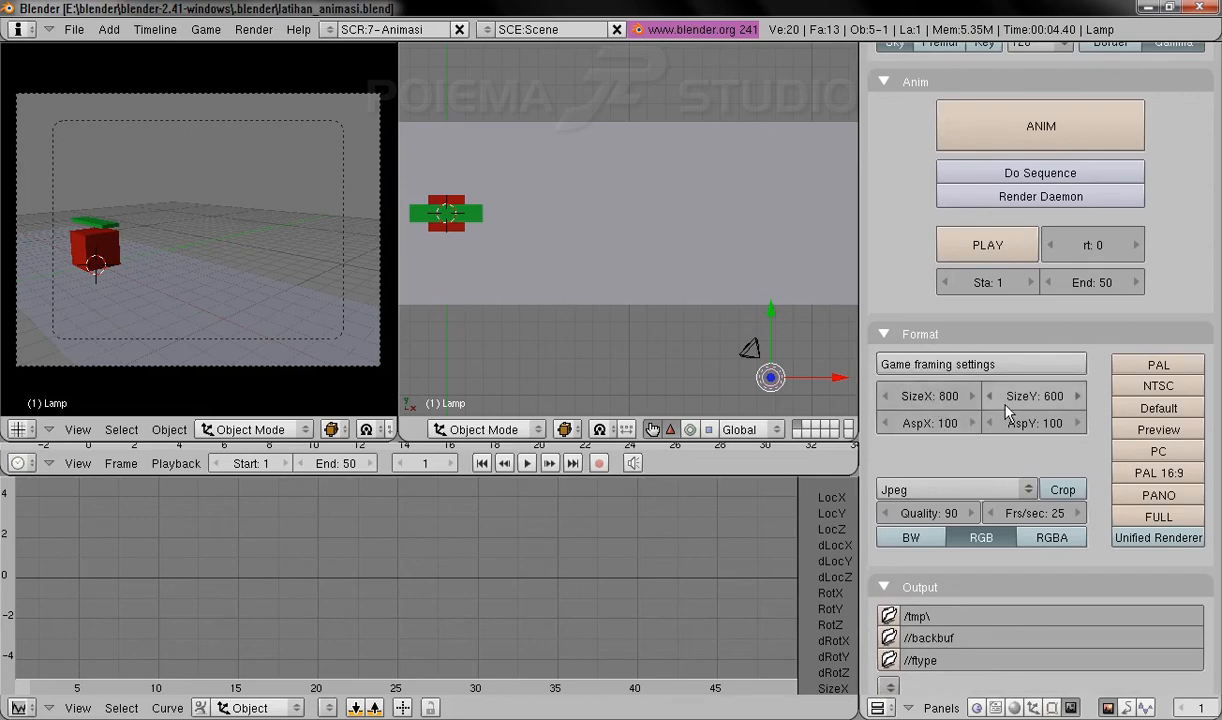
pyautogui.click(926, 406)
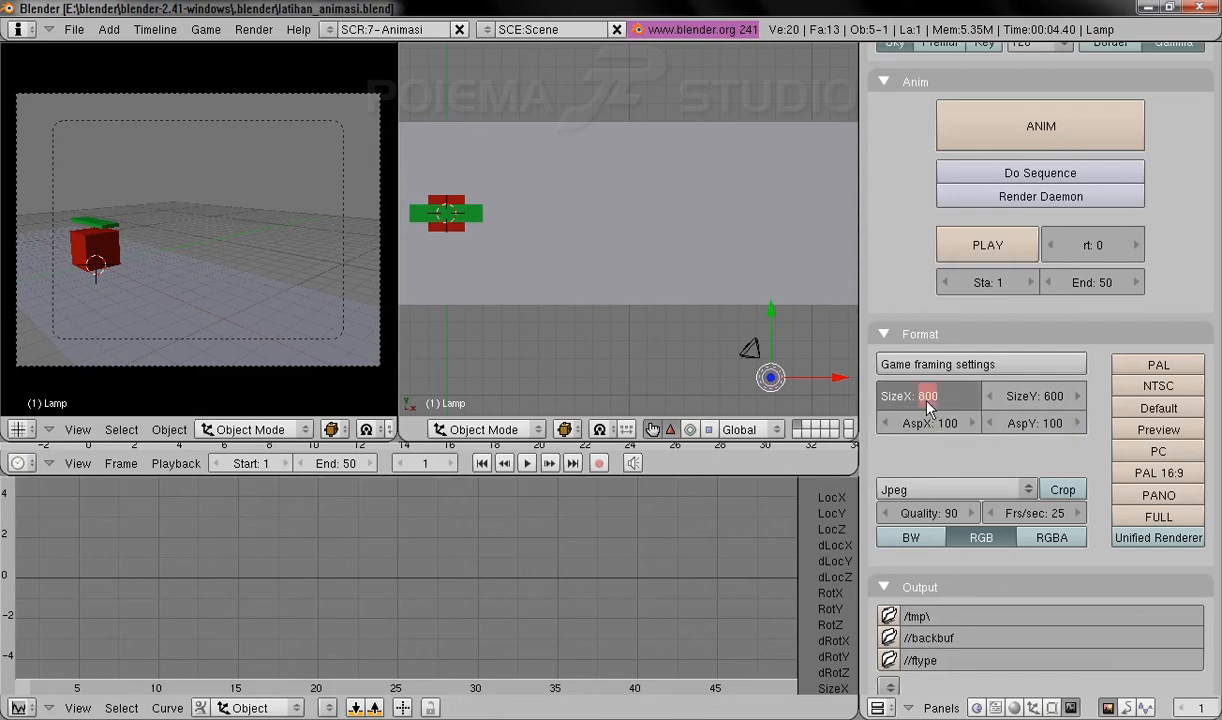
pyautogui.write('740')
pyautogui.press('Tab')
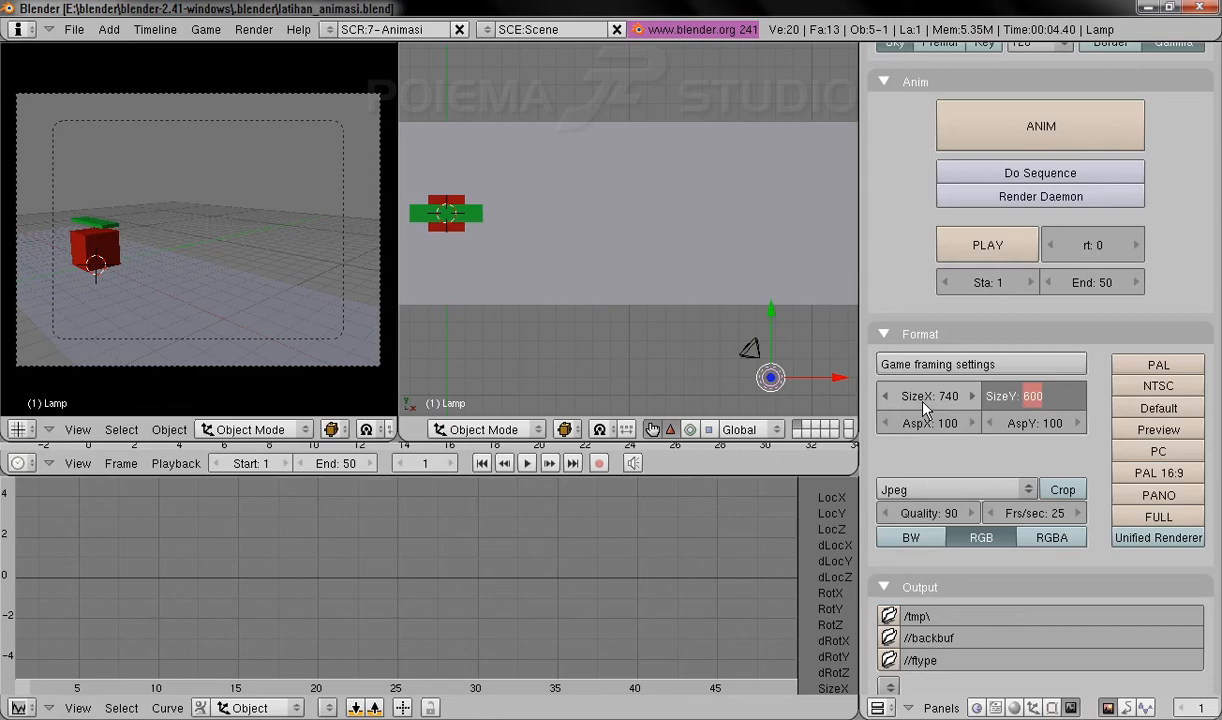
pyautogui.press('Return')
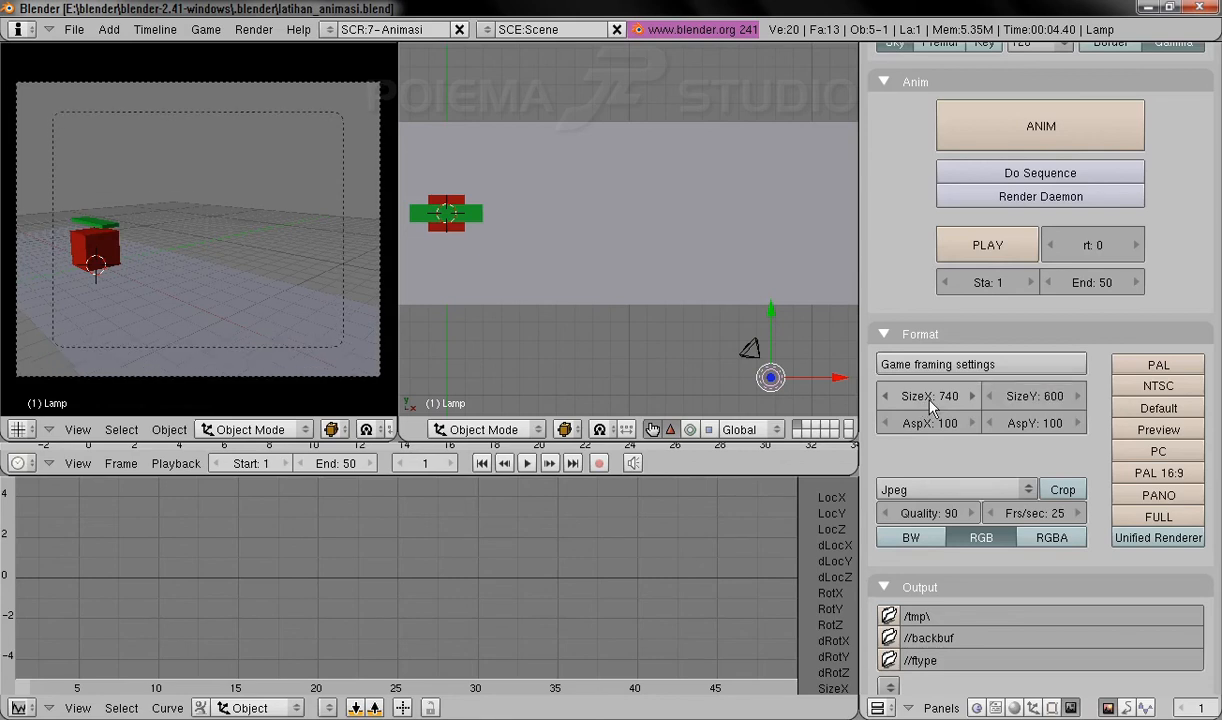
# Set the render size to 640 by 480 pixels.
pyautogui.click(947, 405)
pyautogui.write('640')
pyautogui.press('Tab')
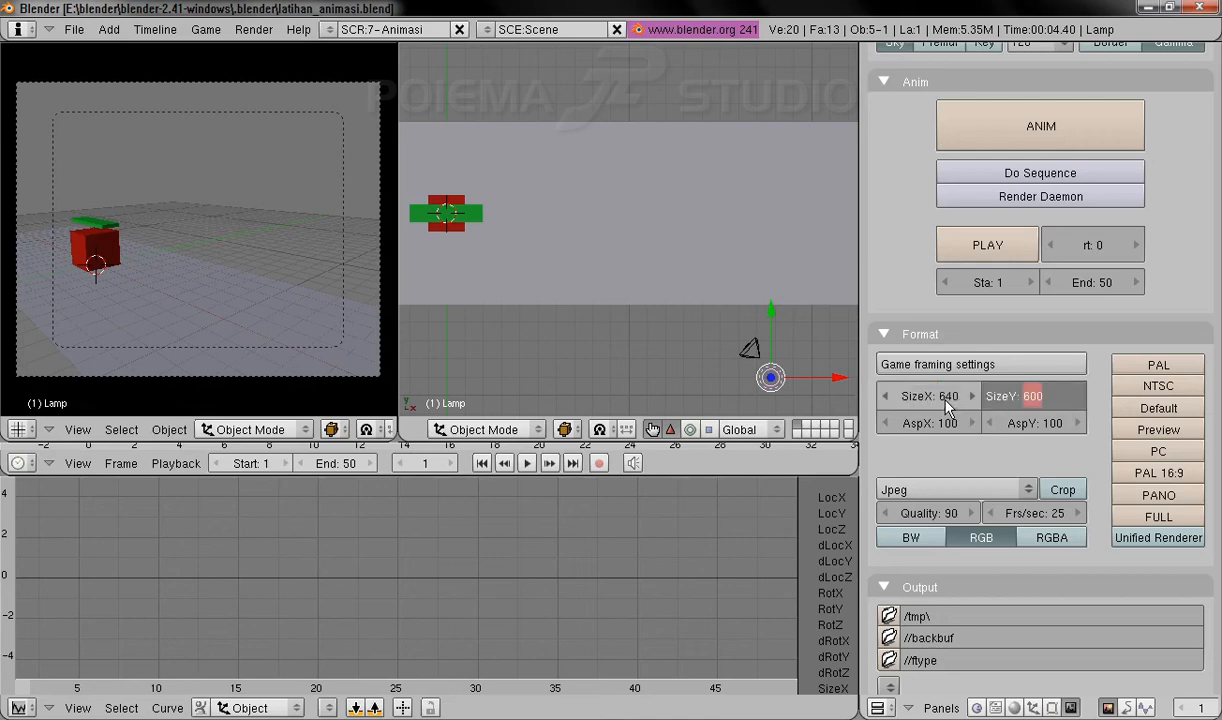
pyautogui.write('480')
pyautogui.press('Return')
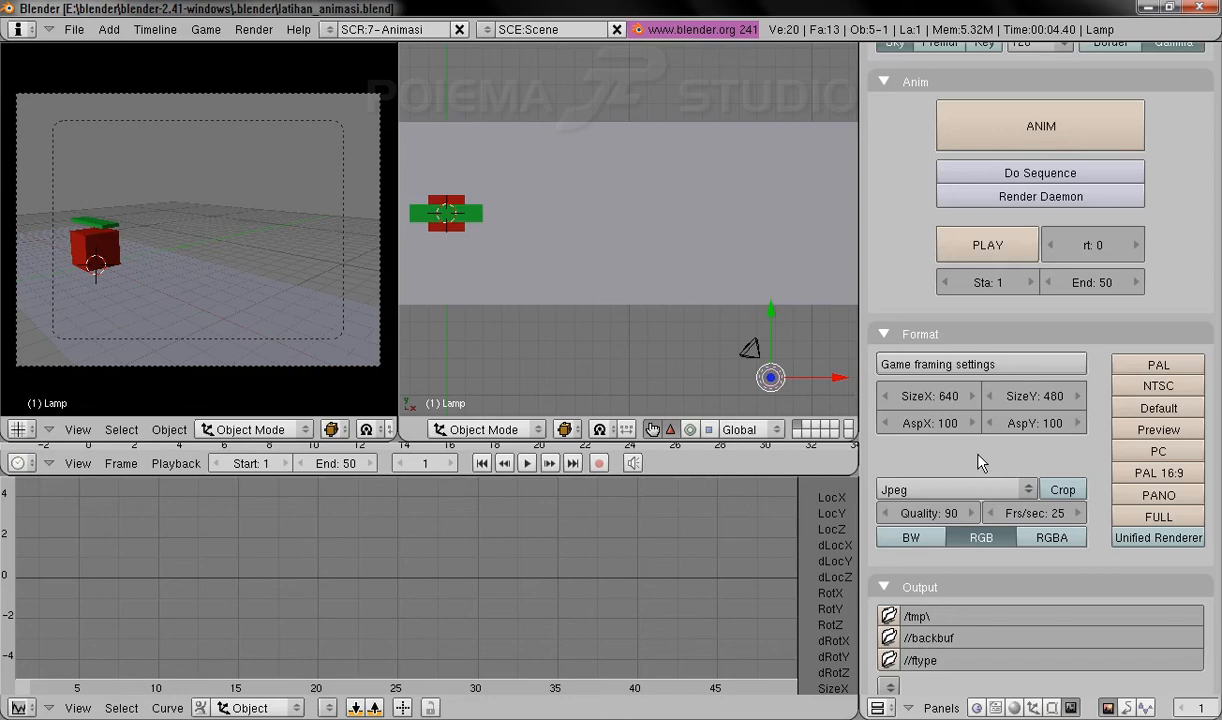
# Set the render output format to AVI Jpeg with quality 100.
pyautogui.click(925, 497)
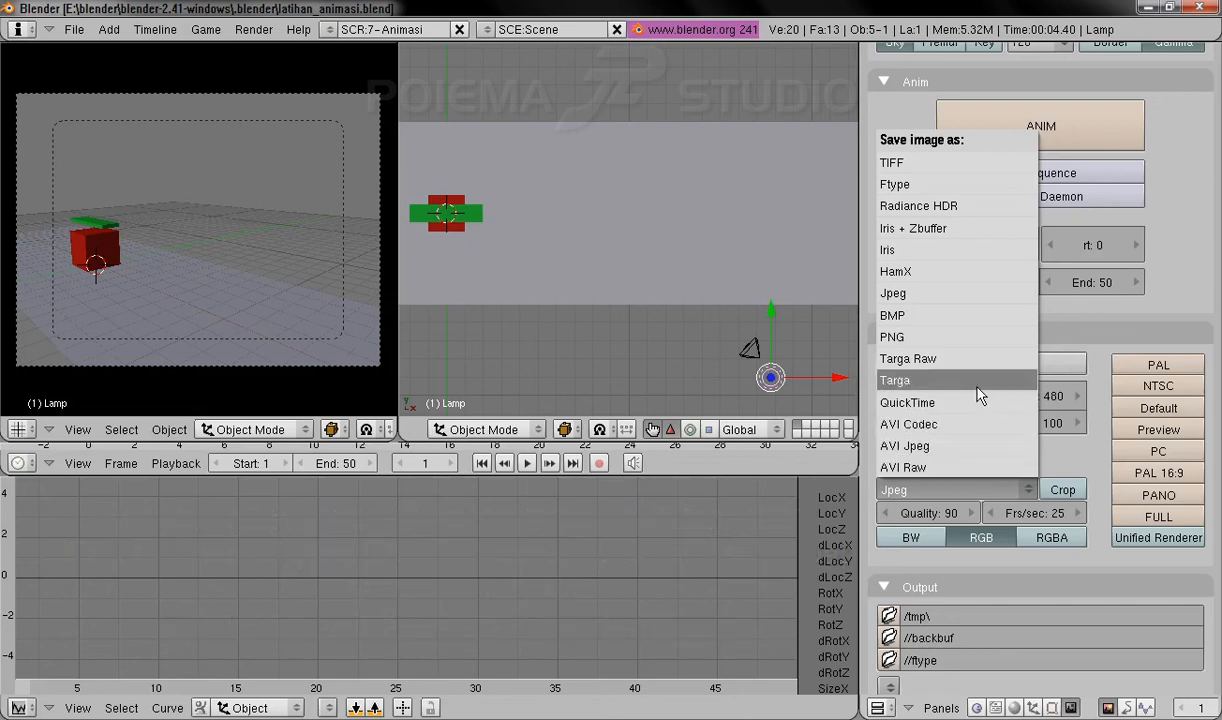
pyautogui.click(929, 448)
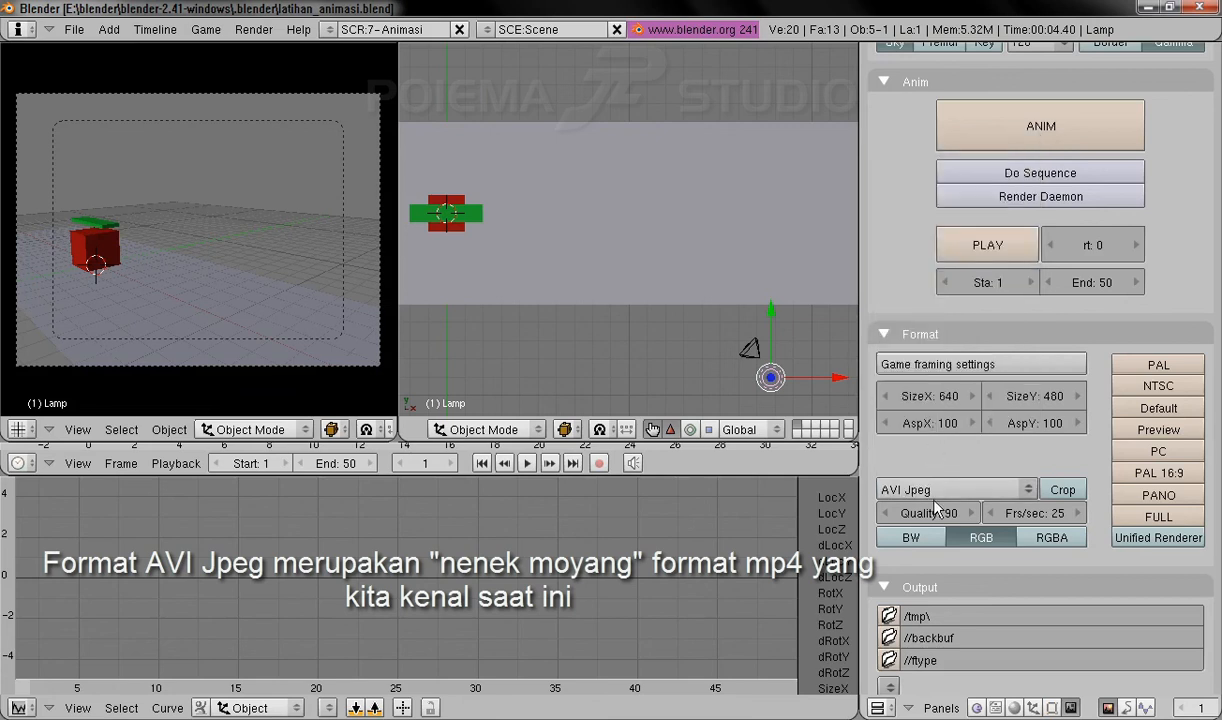
pyautogui.moveTo(908, 525); pyautogui.dragTo(1100, 520)
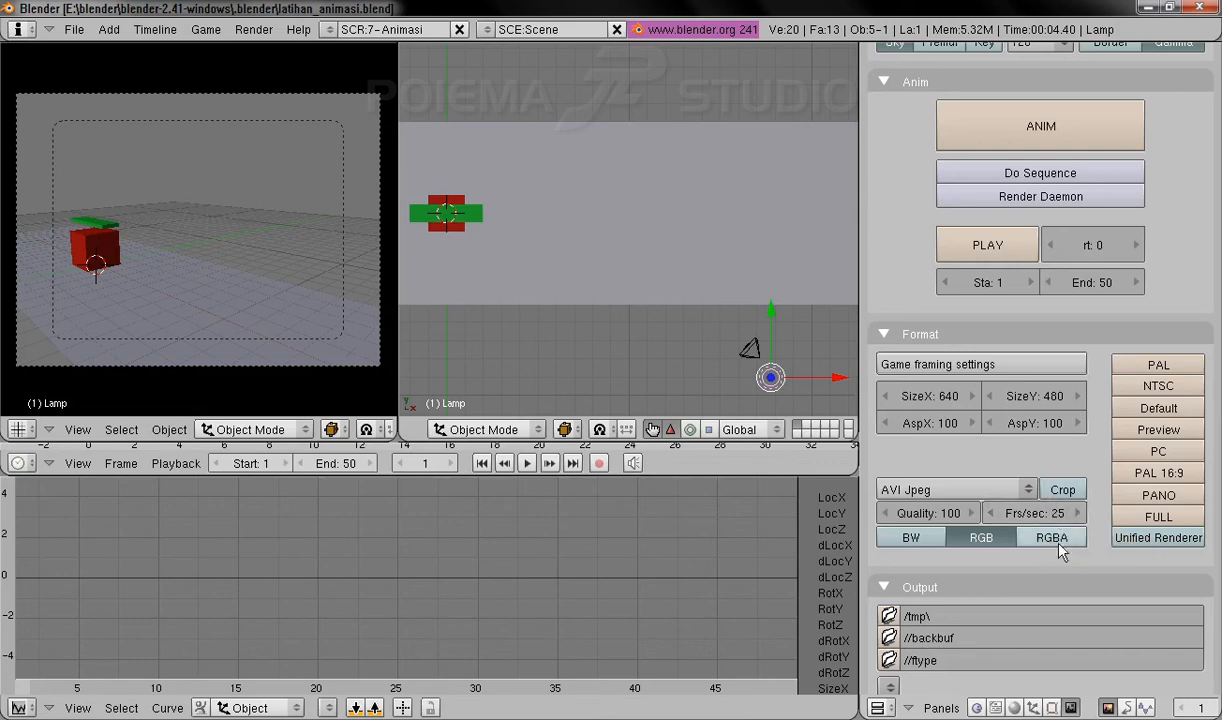
# Set the render output path to e:\blender\ with the file name kotak_lompat.
pyautogui.moveTo(1003, 570); pyautogui.dragTo(982, 385, button='middle')
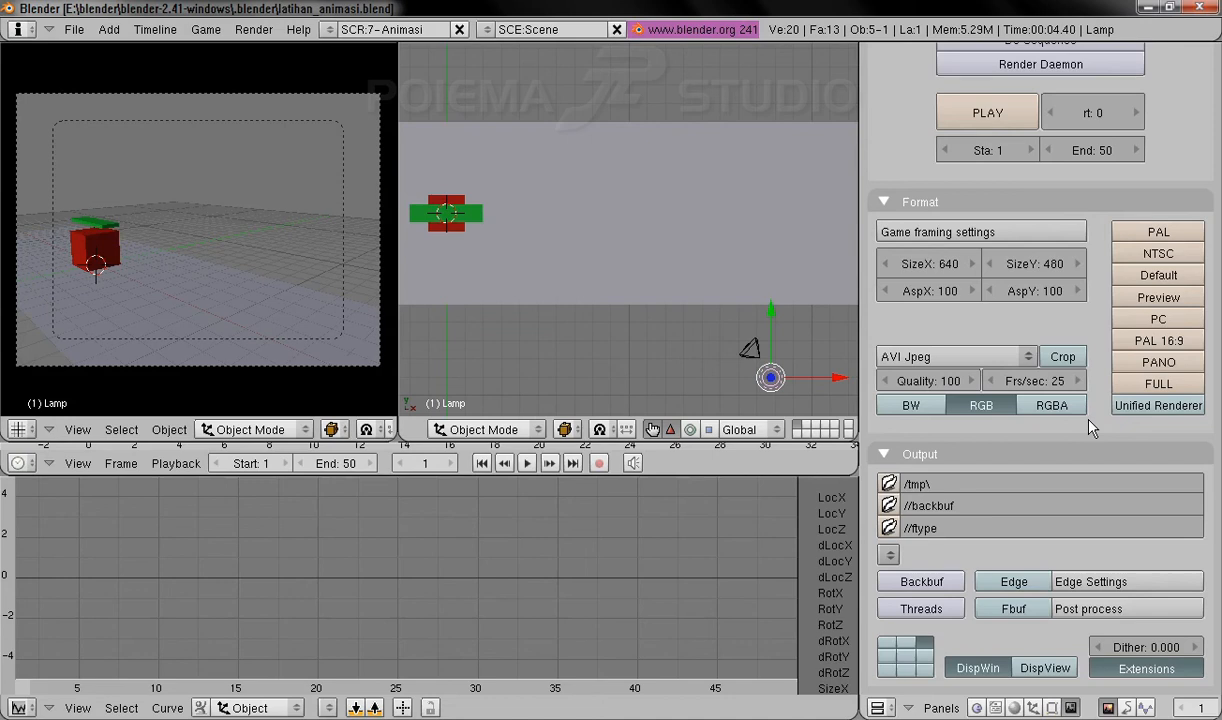
pyautogui.click(889, 484)
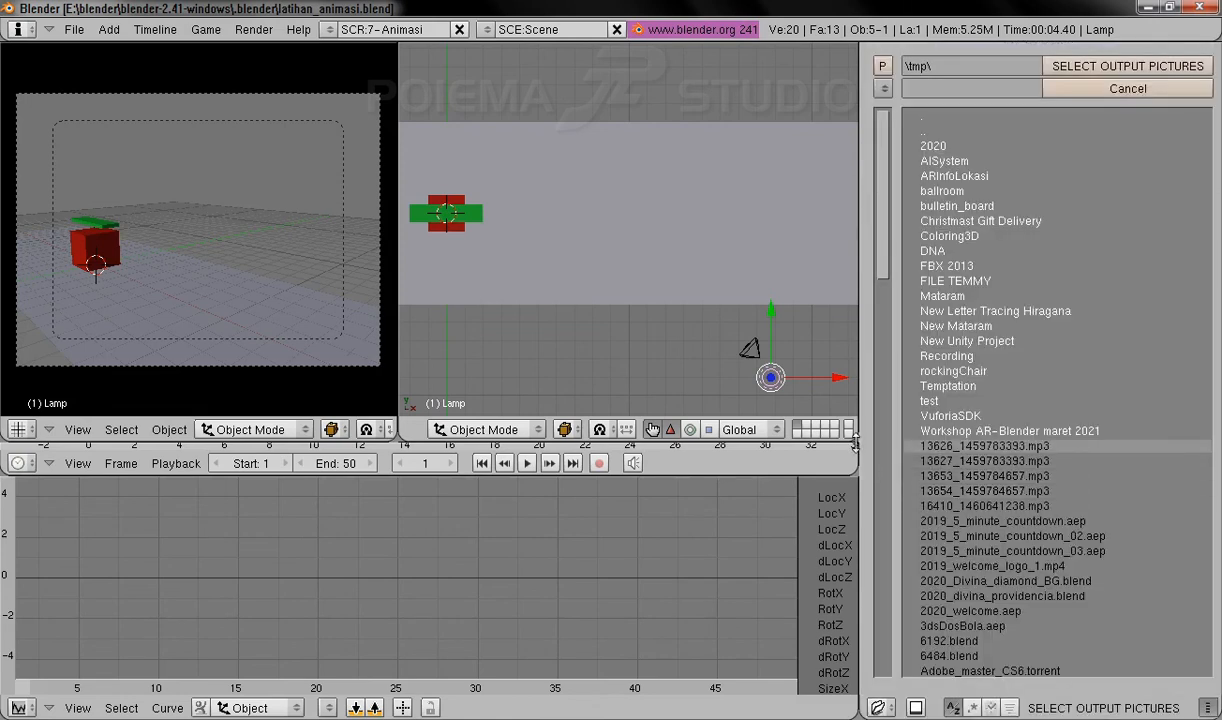
pyautogui.moveTo(856, 441); pyautogui.dragTo(773, 416)
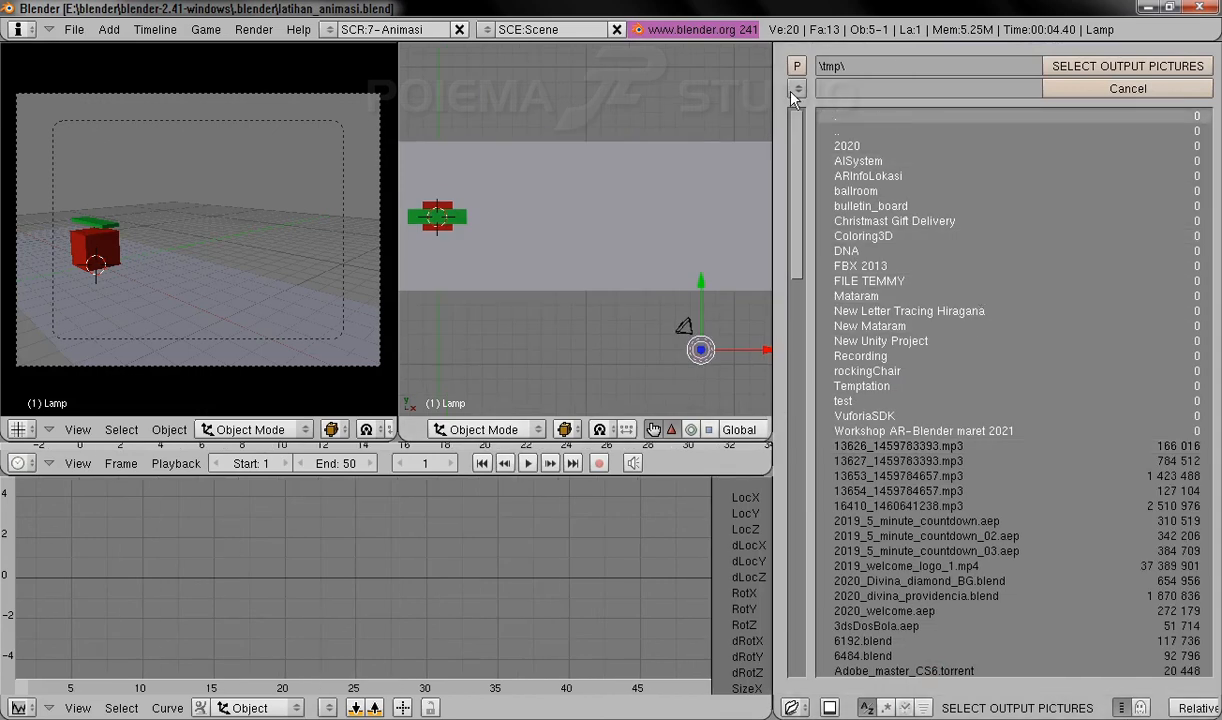
pyautogui.click(797, 90)
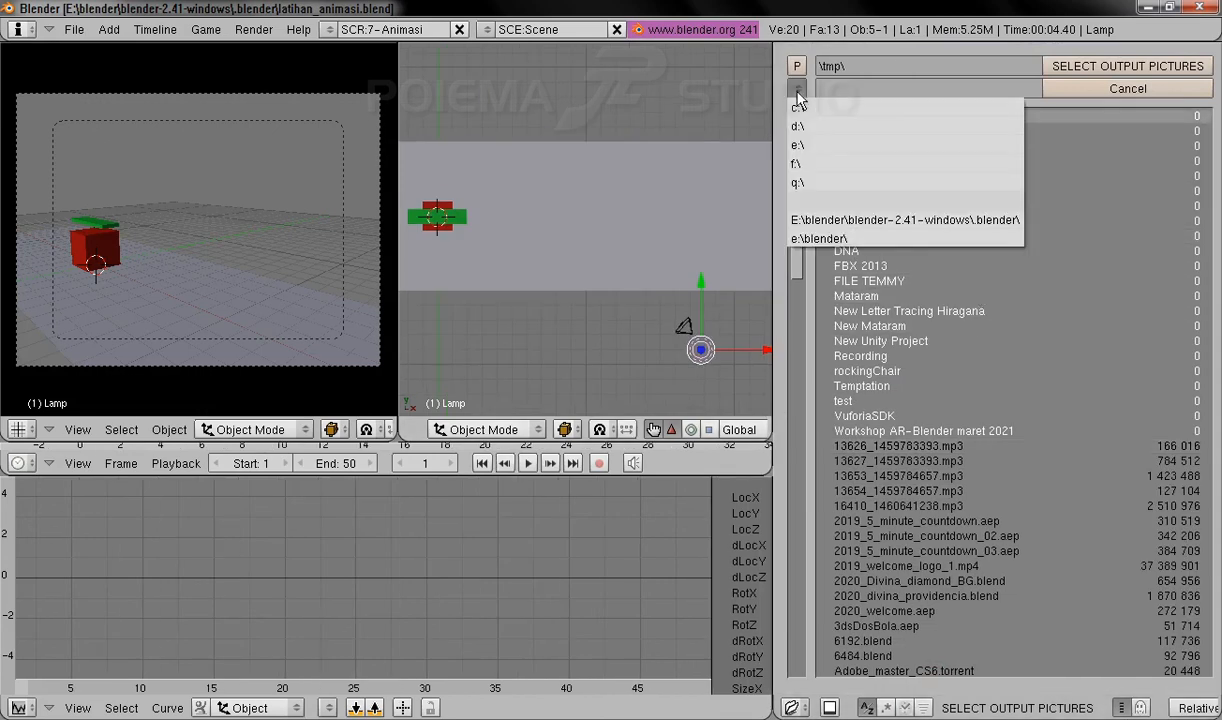
pyautogui.click(797, 145)
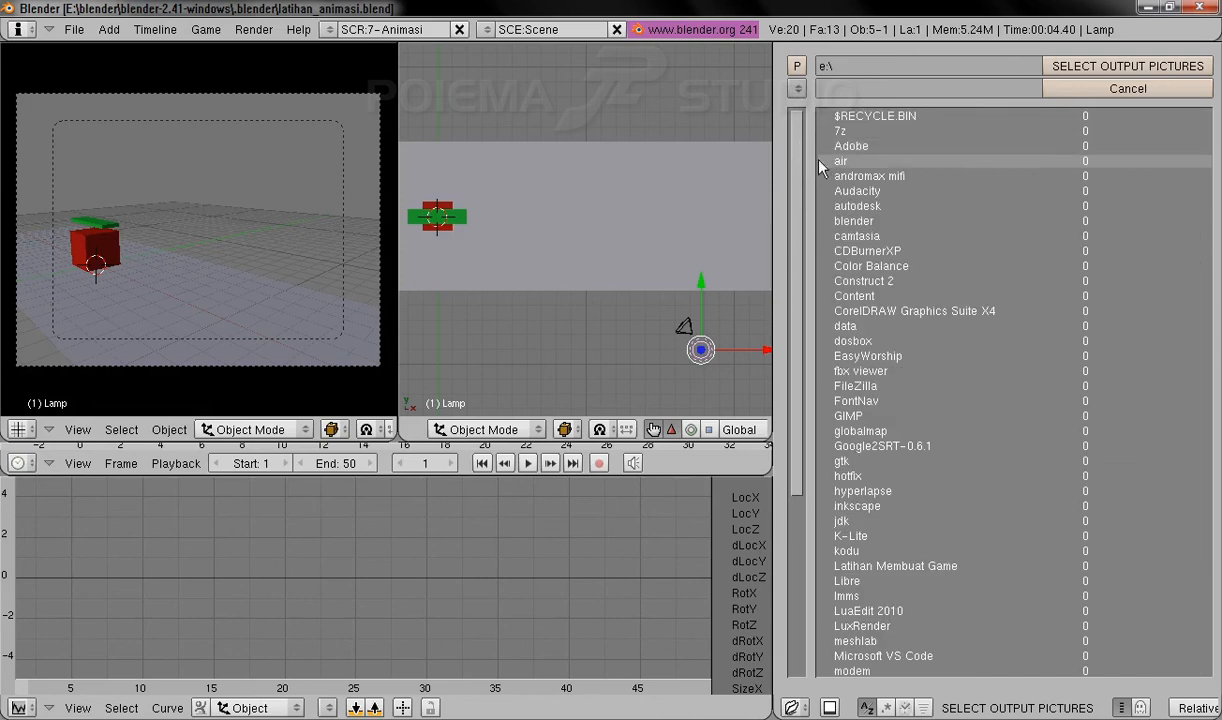
pyautogui.click(877, 222)
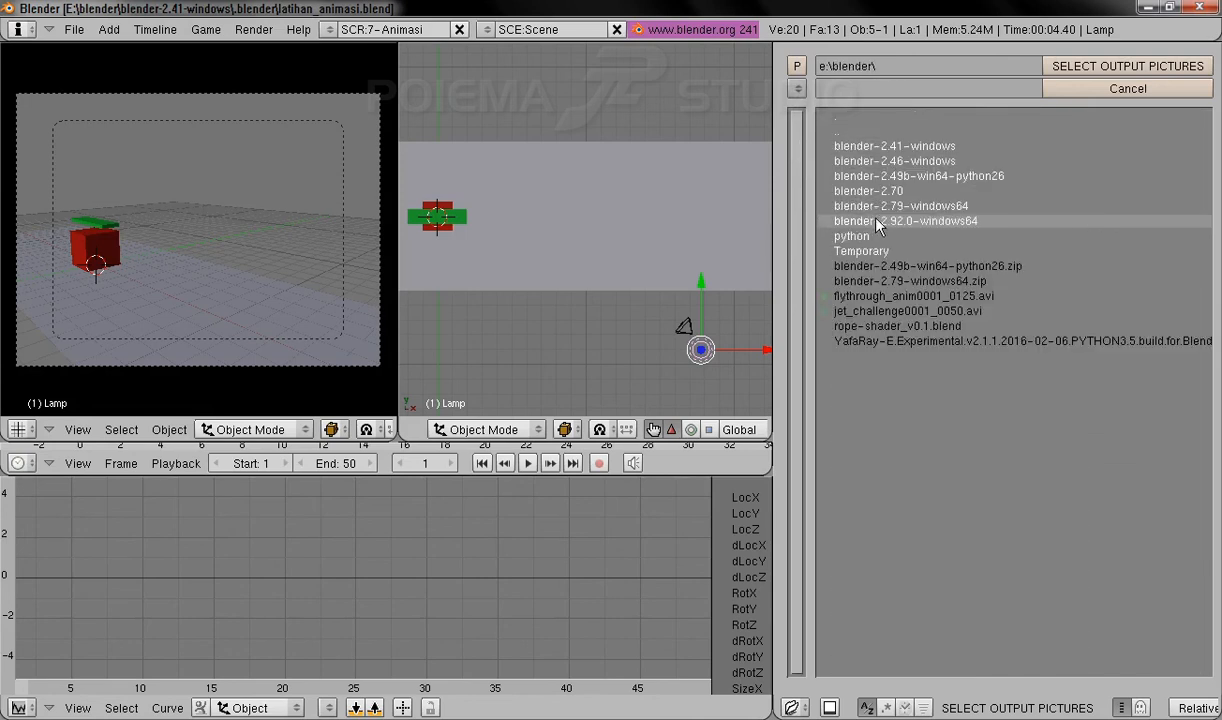
pyautogui.click(855, 91)
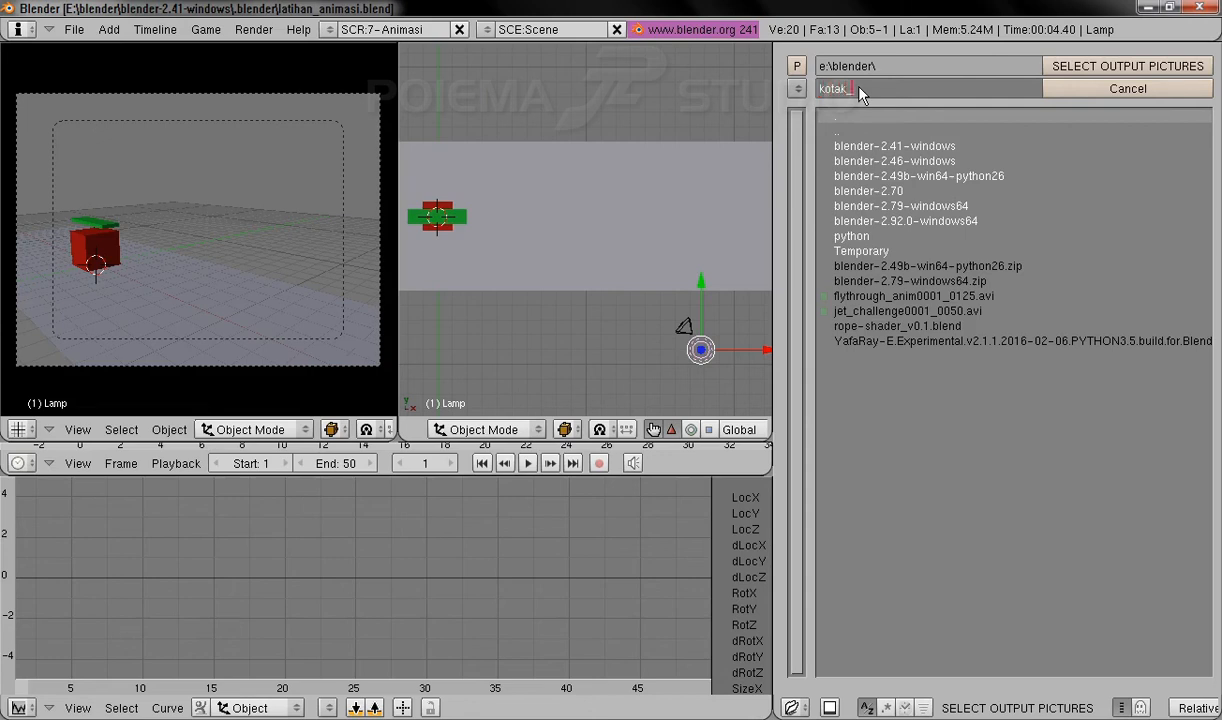
pyautogui.press('Return')
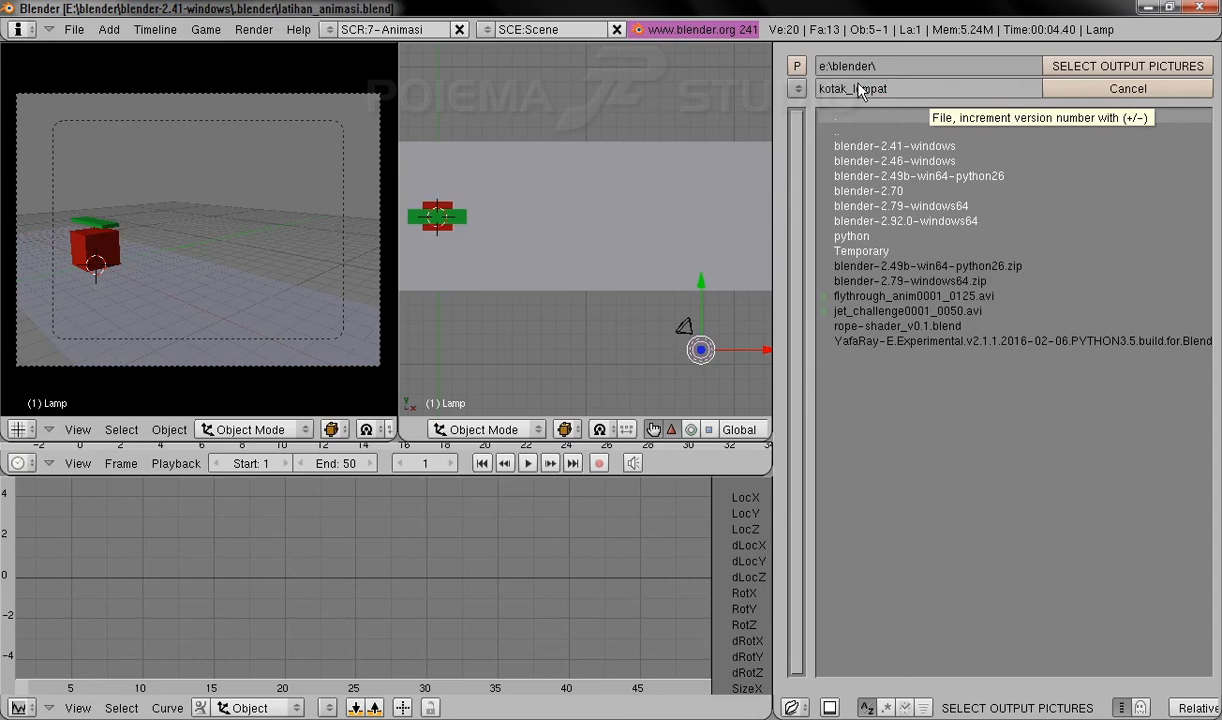
pyautogui.click(1120, 70)
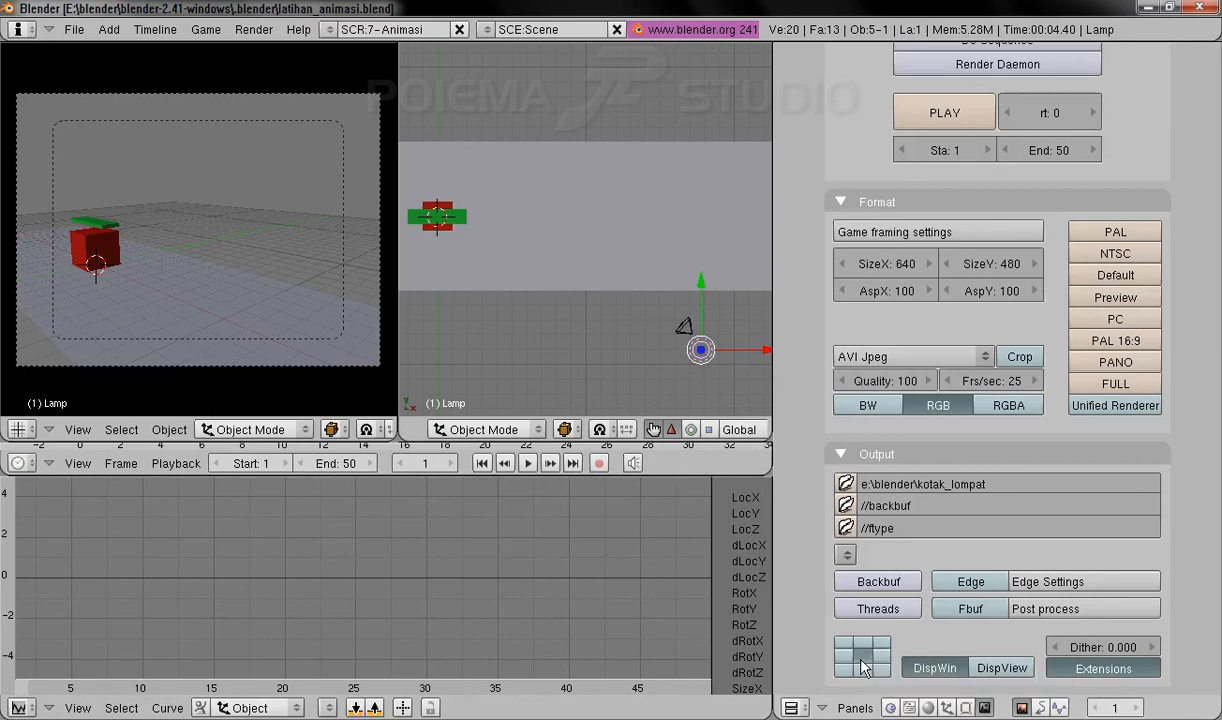
# Position the render window at the centre of the screen and render the animation for frames 1 to 50.
pyautogui.click(863, 666)
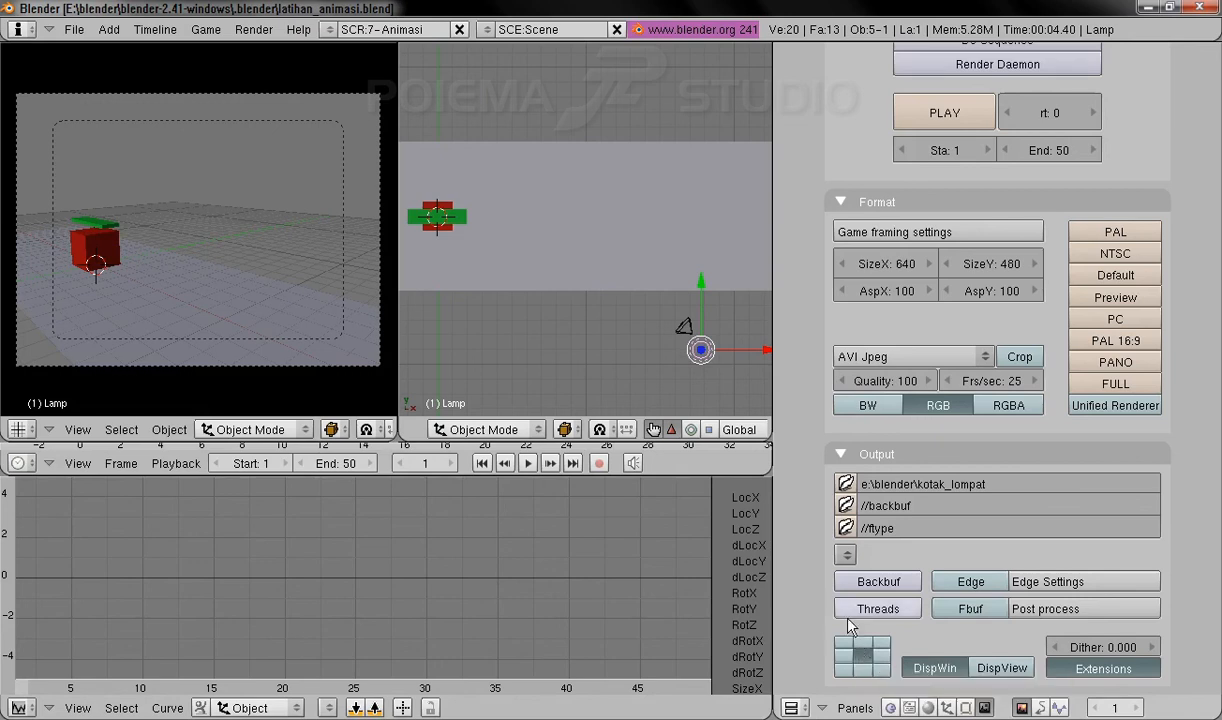
pyautogui.moveTo(815, 262); pyautogui.dragTo(821, 660, button='middle')
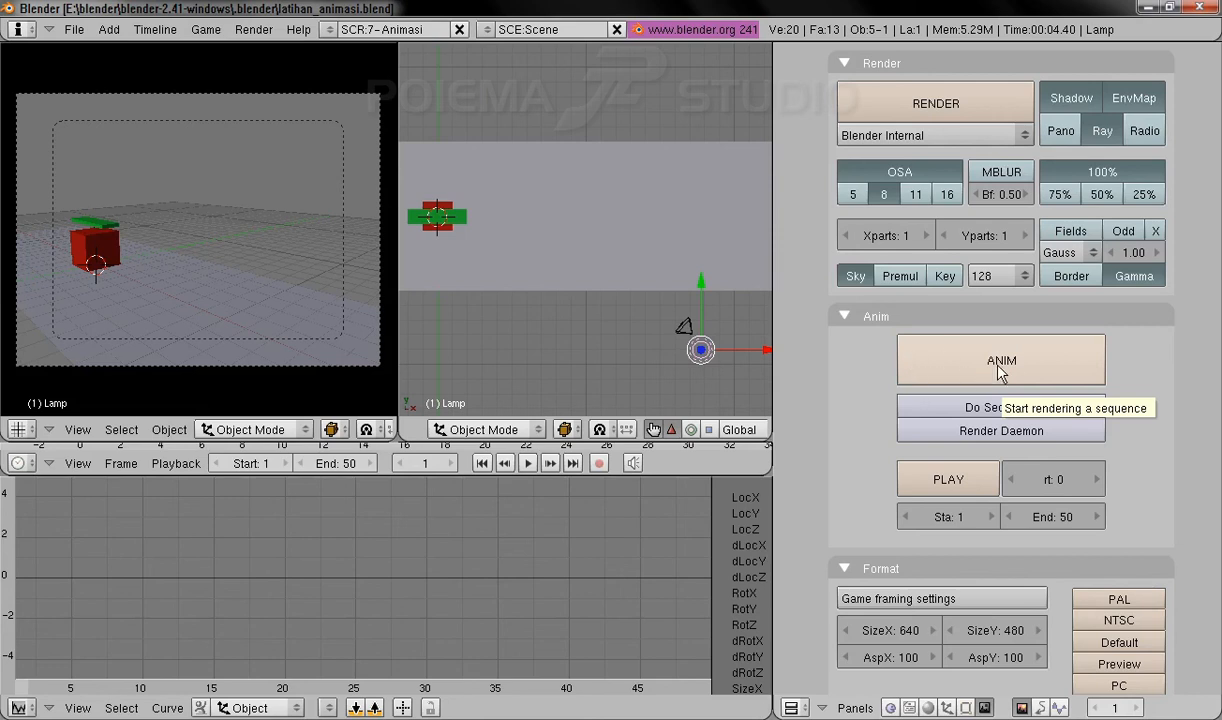
pyautogui.click(1000, 372)
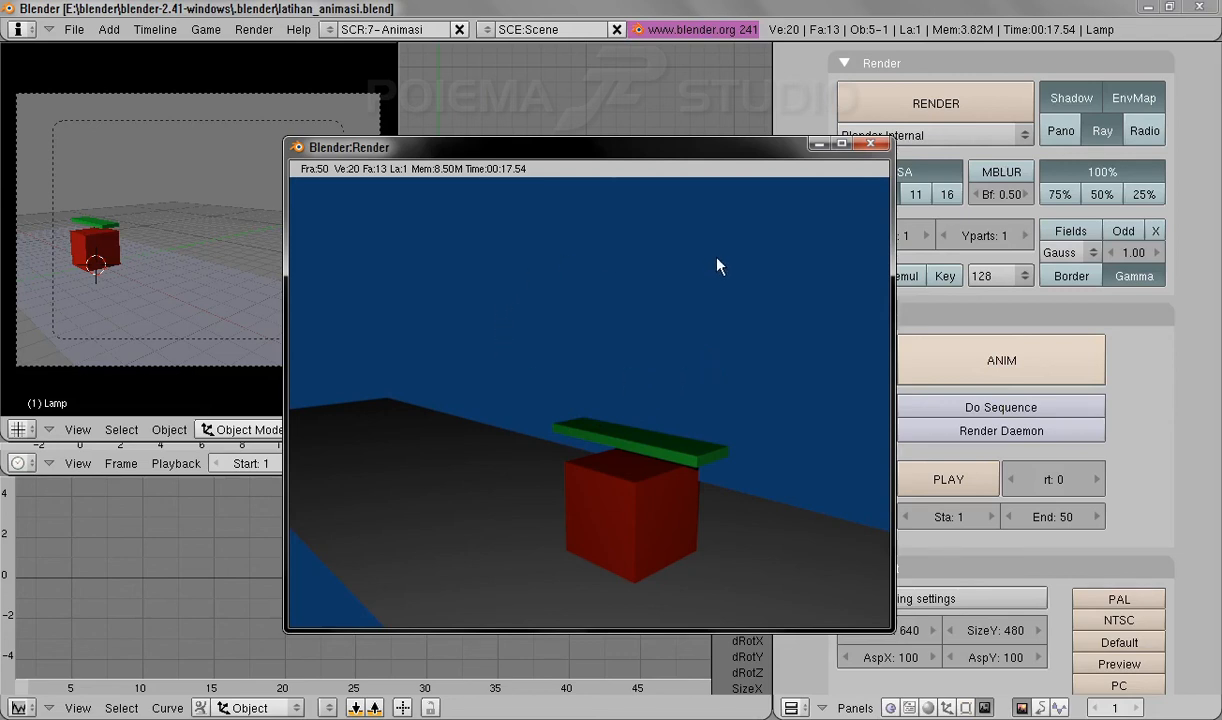
pyautogui.click(882, 145)
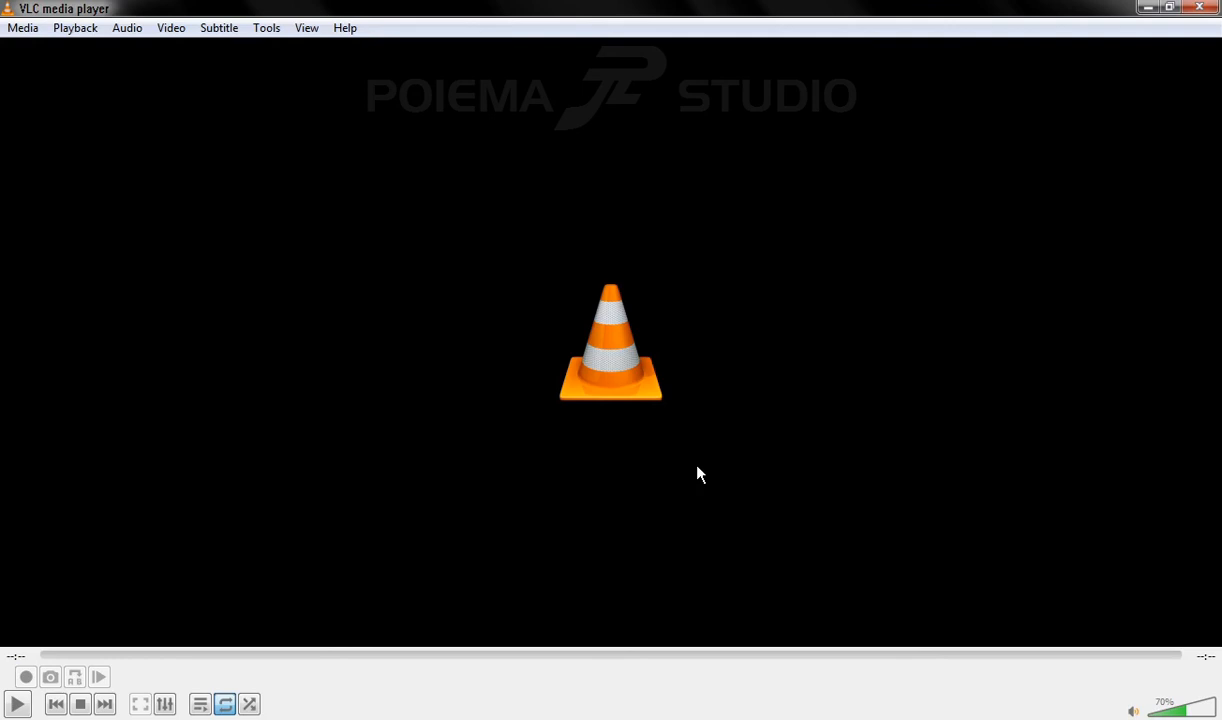
# Play the rendered video kotak_lompat0001_0050.avi in VLC media player.
pyautogui.click(16, 705)
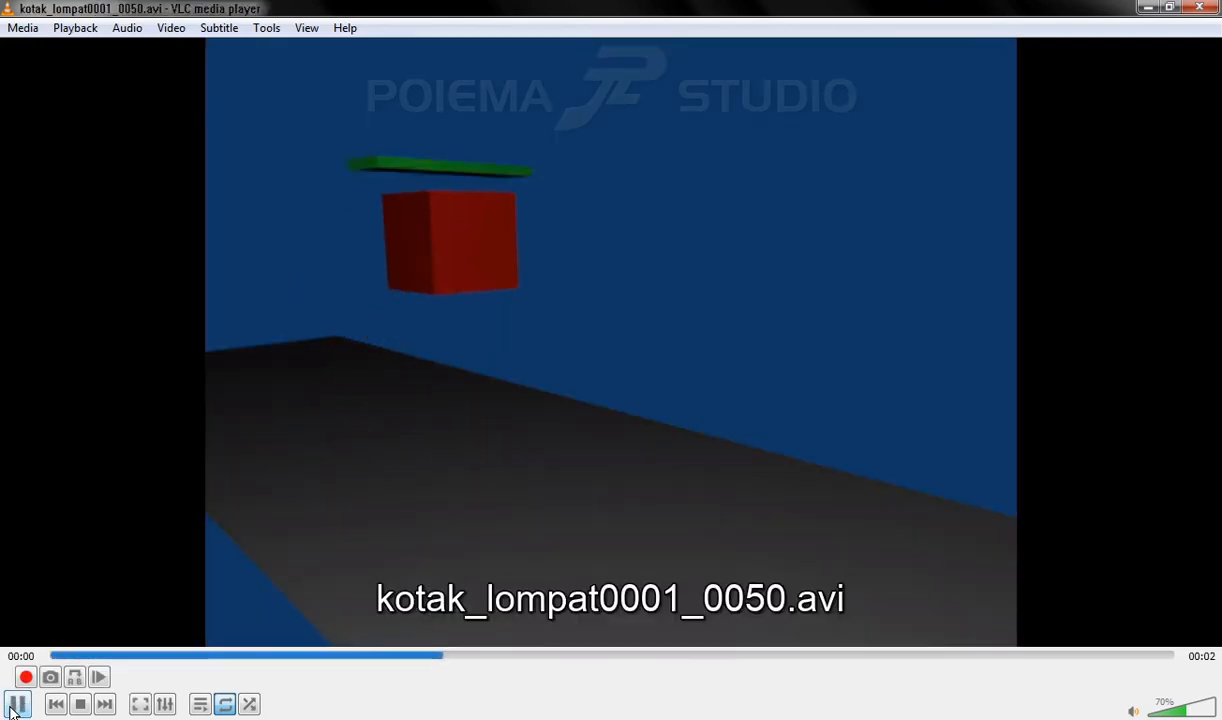